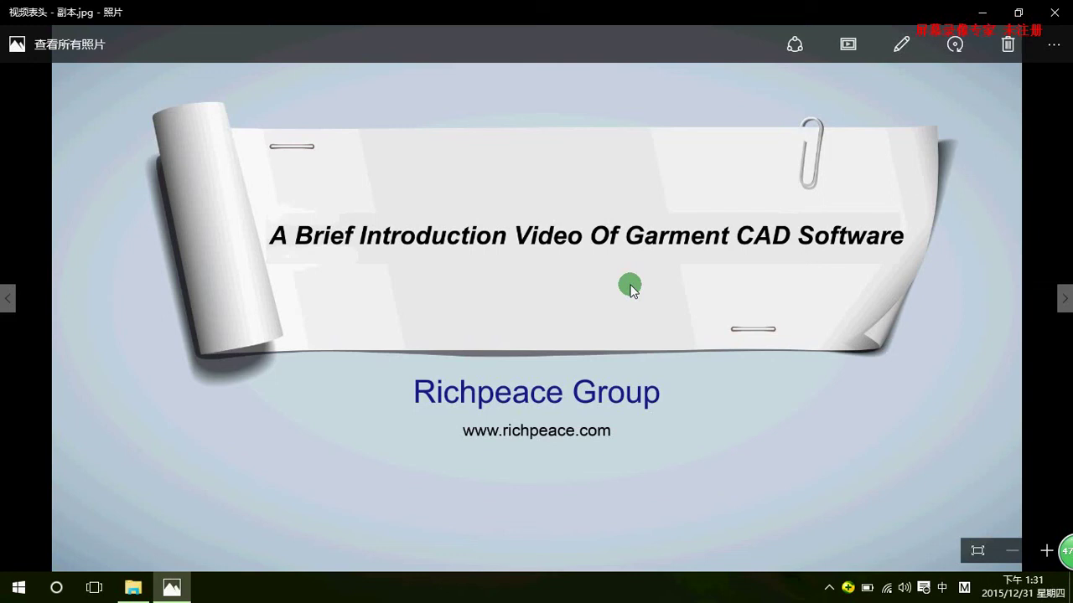
Dismiss the Photos intro slide to reveal the empty noname.fgs pattern file in Richpeace PDS System
key("shift")
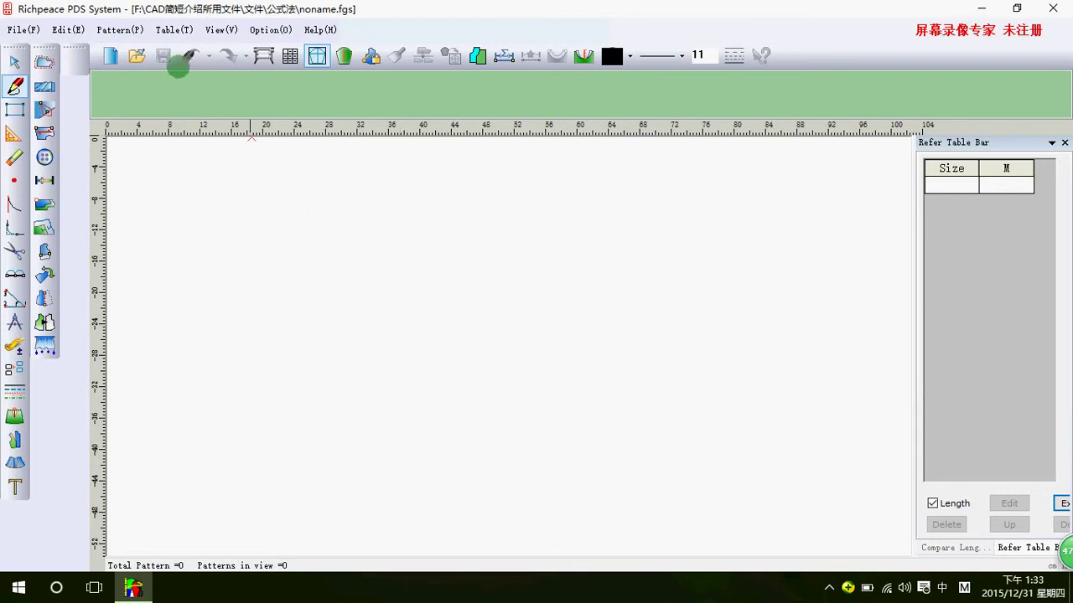
Import the 衬衫尺码表 Excel chart (sizes S–XXL) into the size measurement table and accept it
left_click(176, 29)
left_click(196, 53)
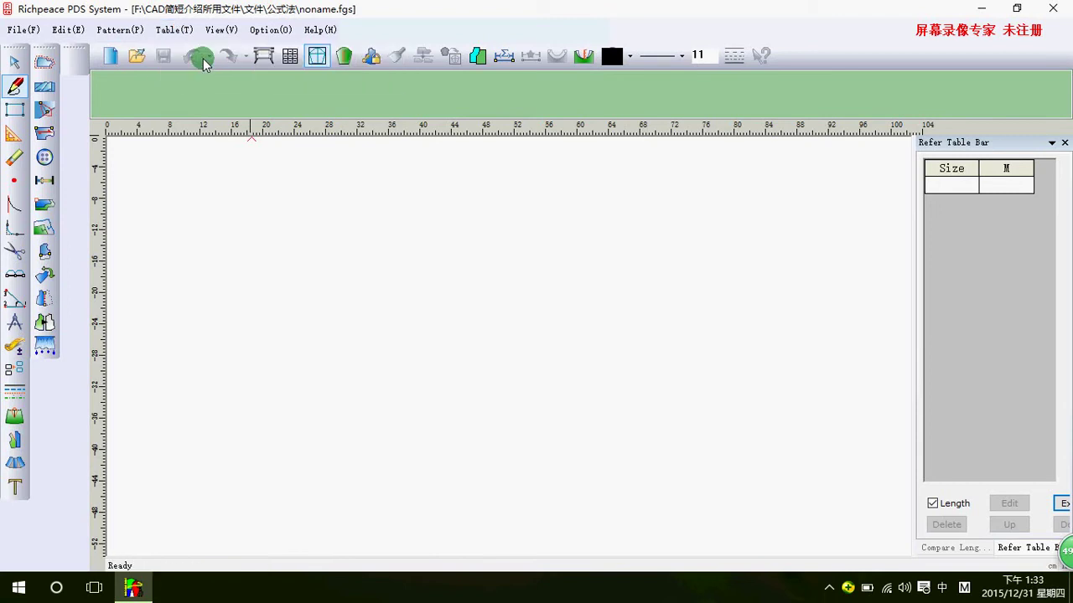
left_click(763, 227)
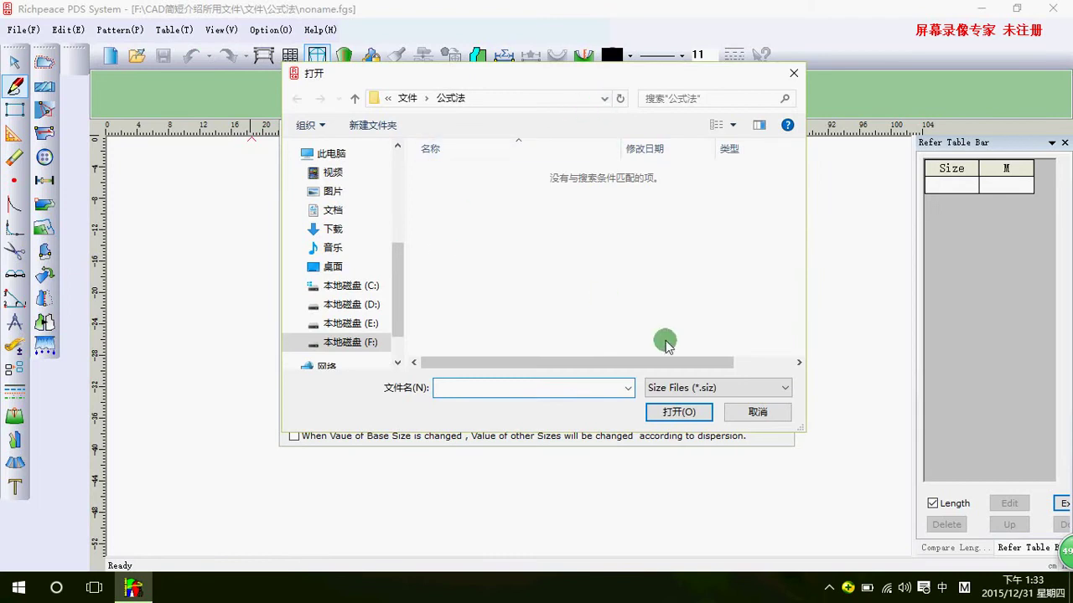
left_click(784, 387)
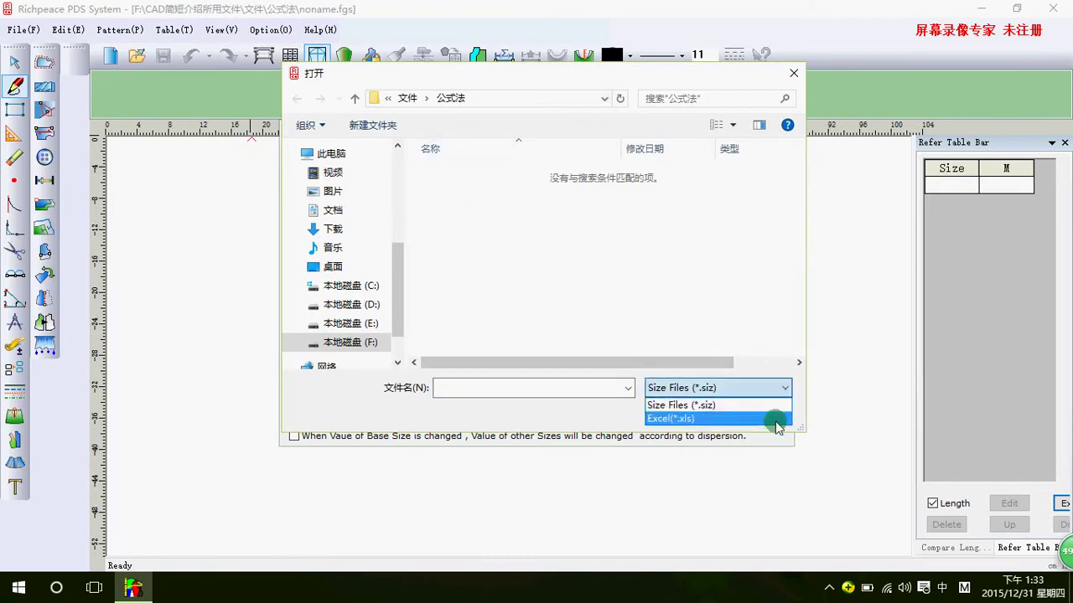
left_click(772, 418)
left_click(642, 172)
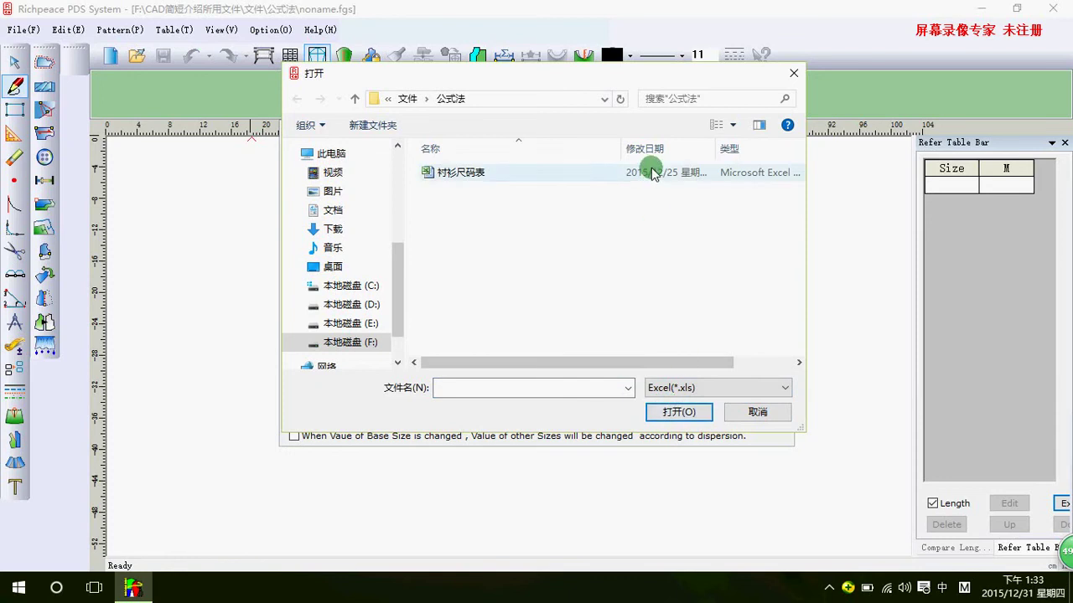
left_click(678, 411)
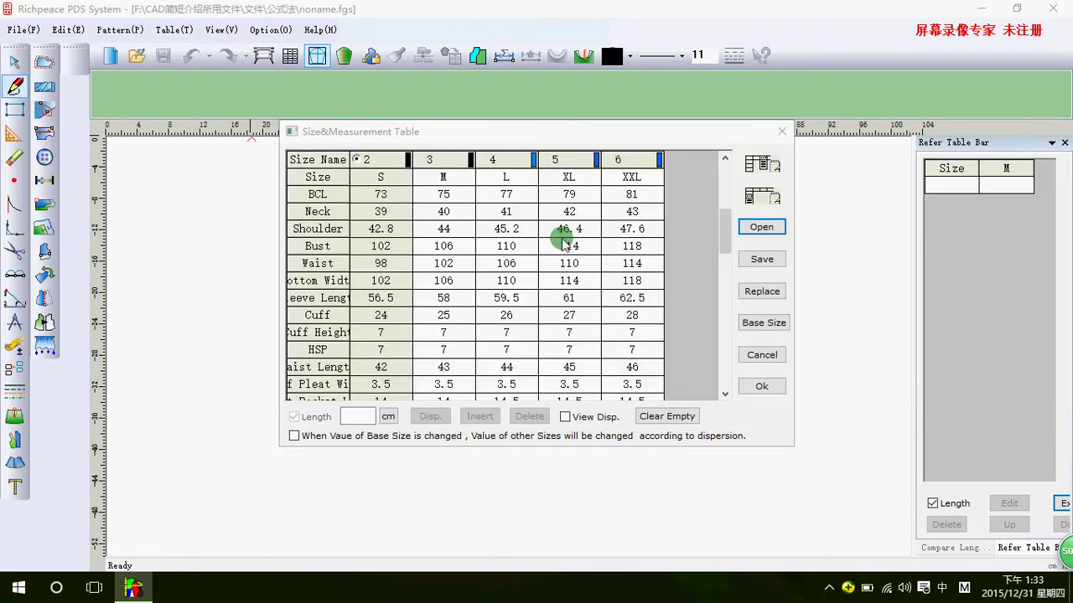
scroll(566, 239, "down", 1)
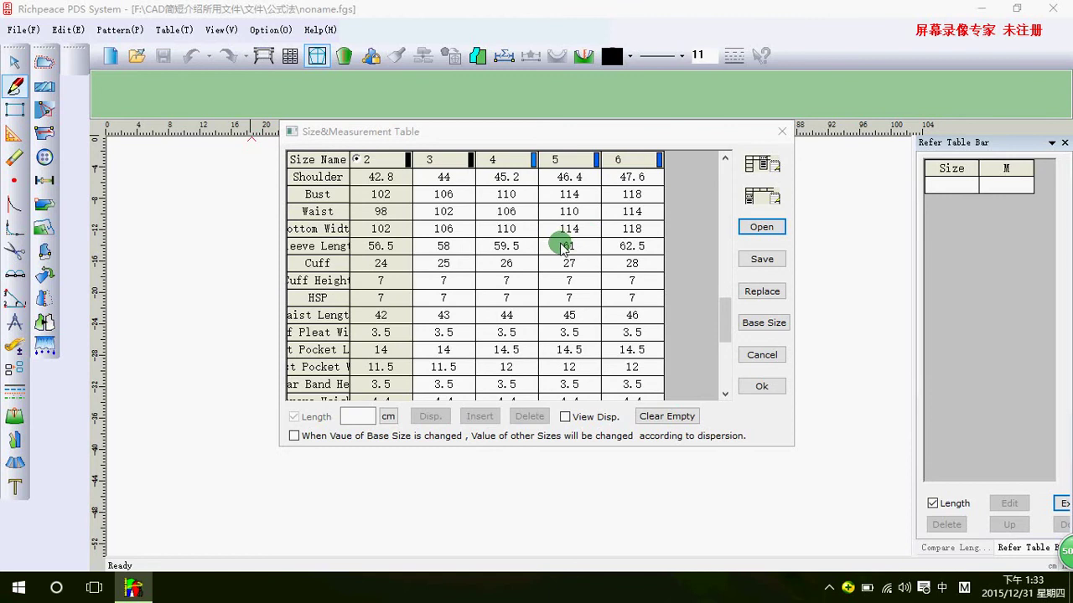
scroll(555, 256, "down", 1)
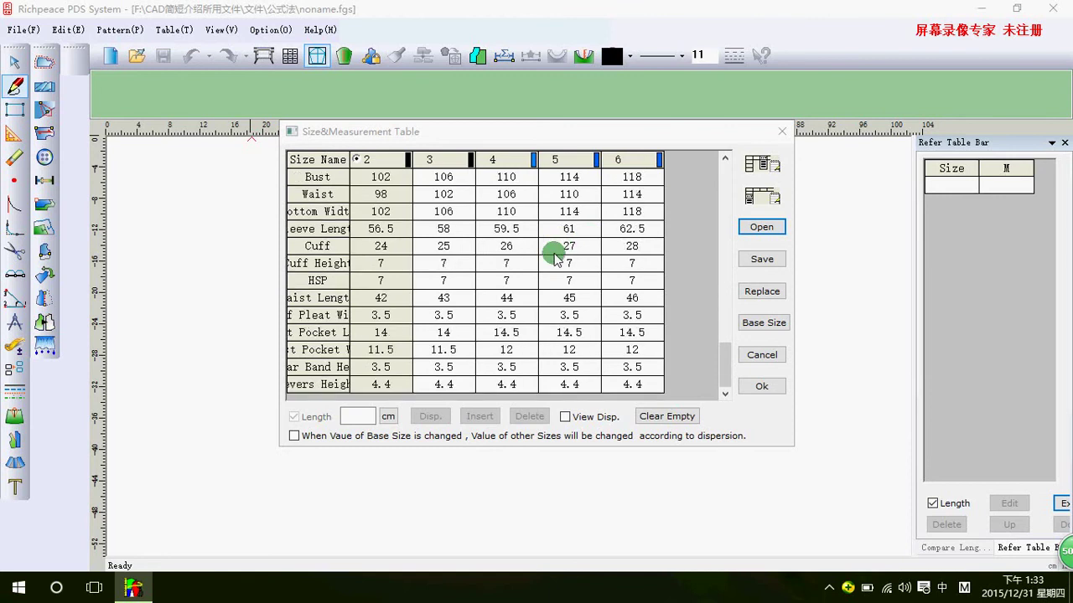
scroll(555, 255, "up", 1)
scroll(555, 255, "up", 2)
left_click(761, 388)
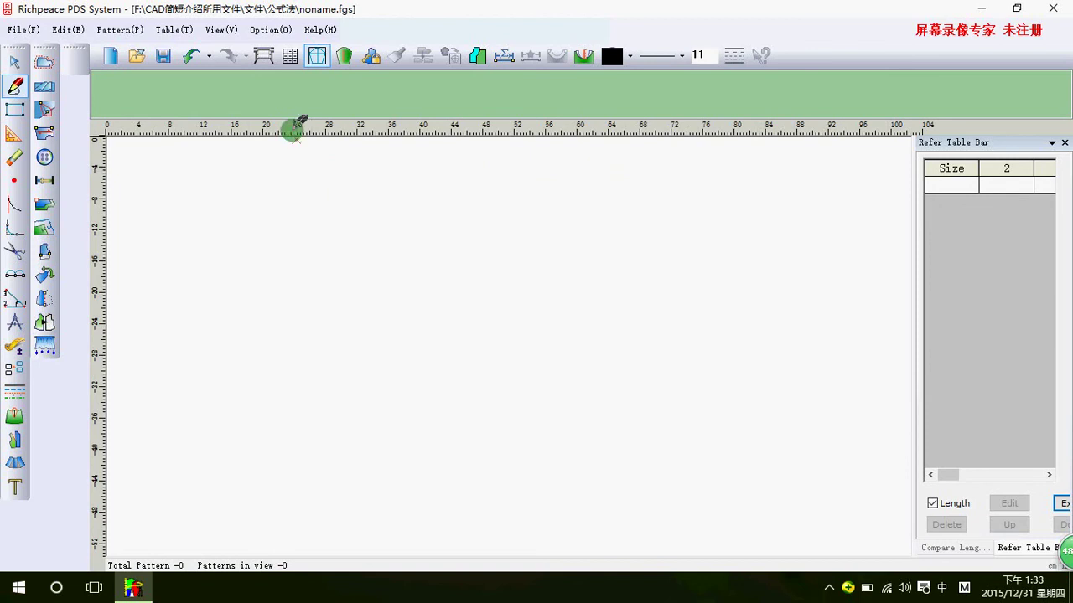
Draw a rectangle Bust/4 (25.5 cm) wide and BCL (73 cm) long using measurement formulas
right_click(392, 221)
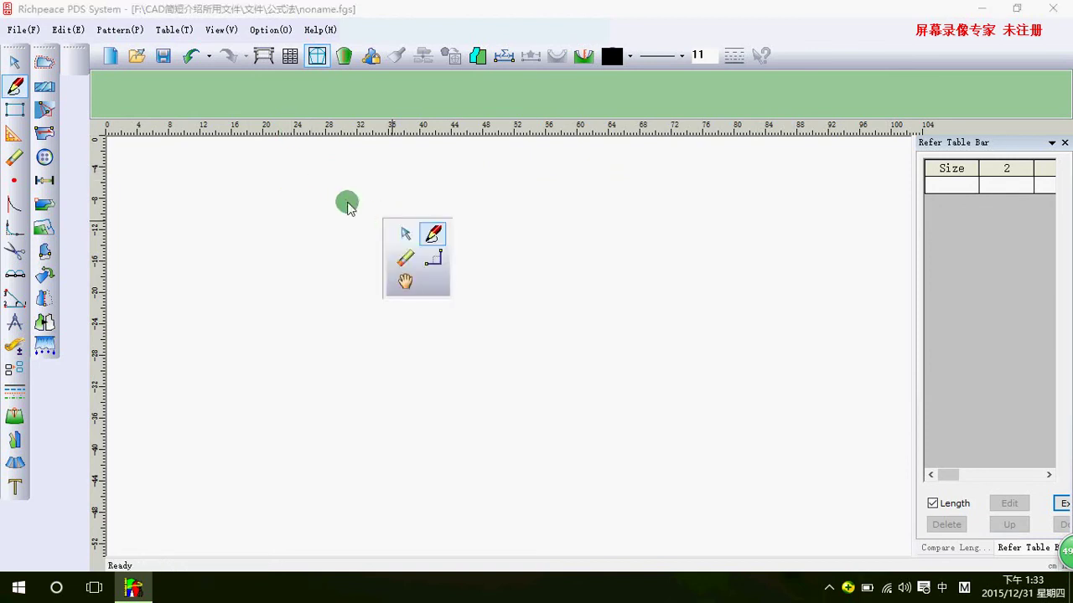
left_click(405, 231)
left_click_drag(331, 191, 509, 513)
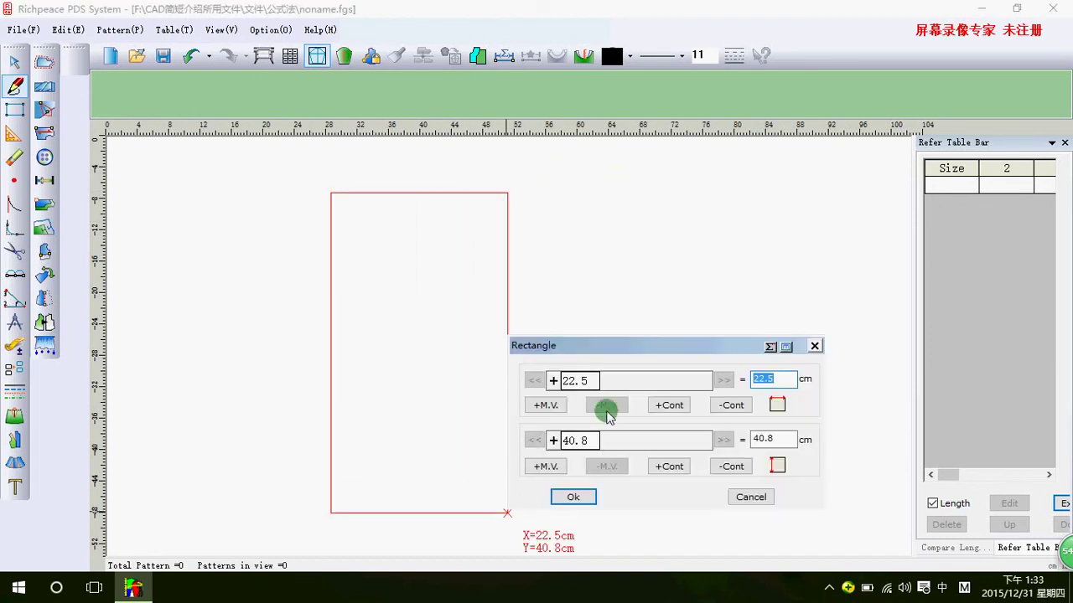
left_click(546, 406)
left_click(573, 382)
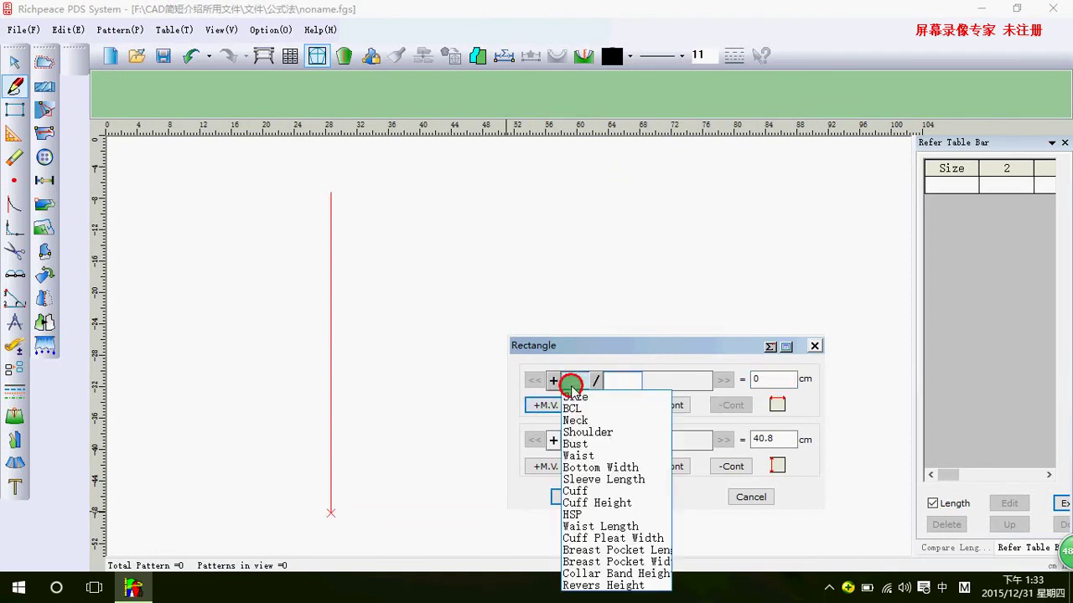
left_click(586, 444)
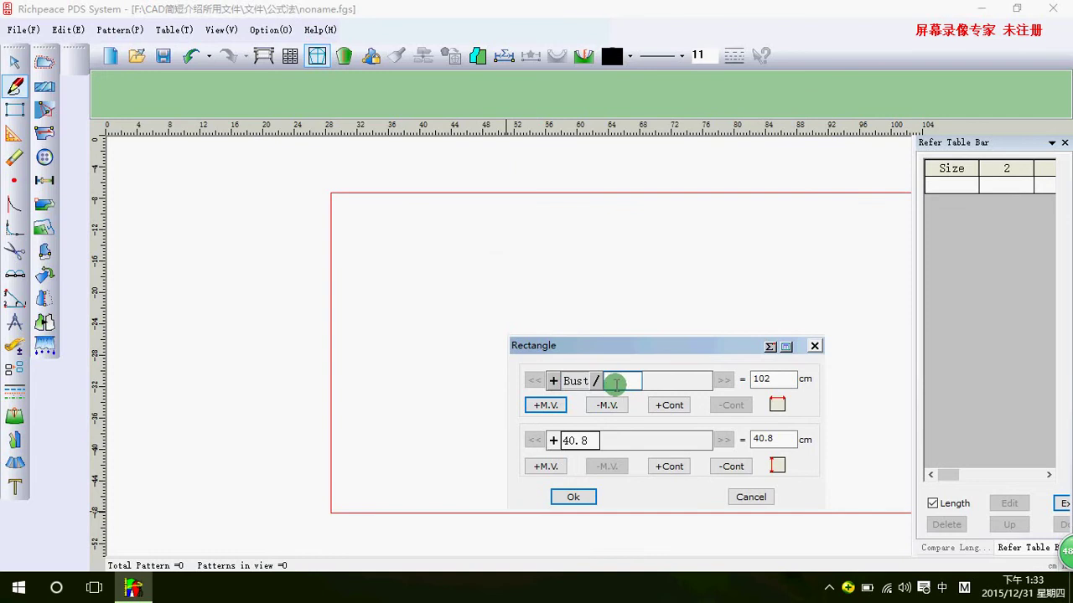
type("4")
left_click(562, 440)
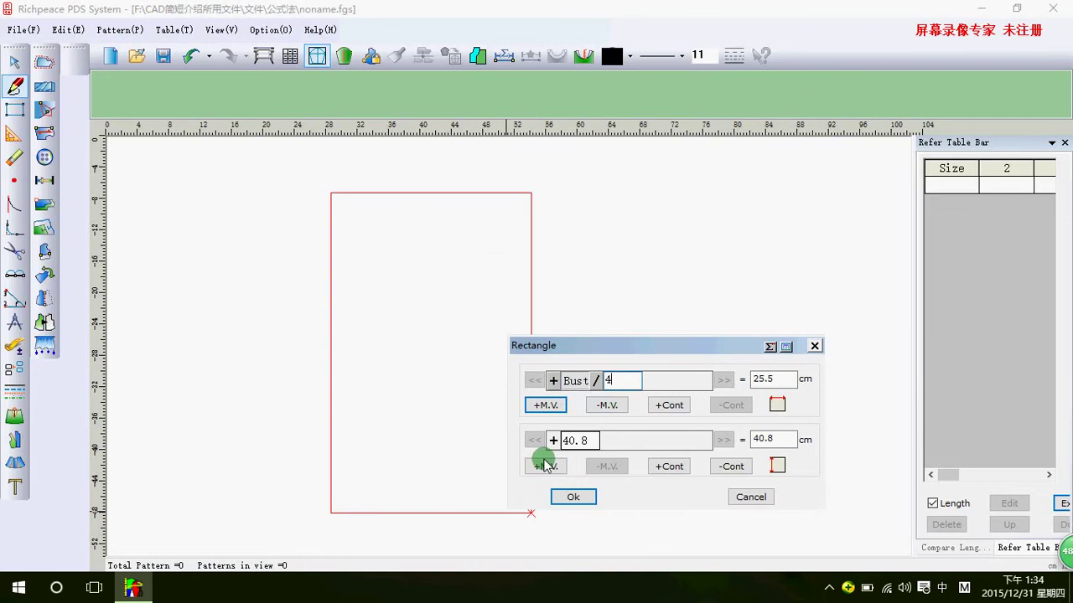
left_click(546, 467)
left_click(576, 442)
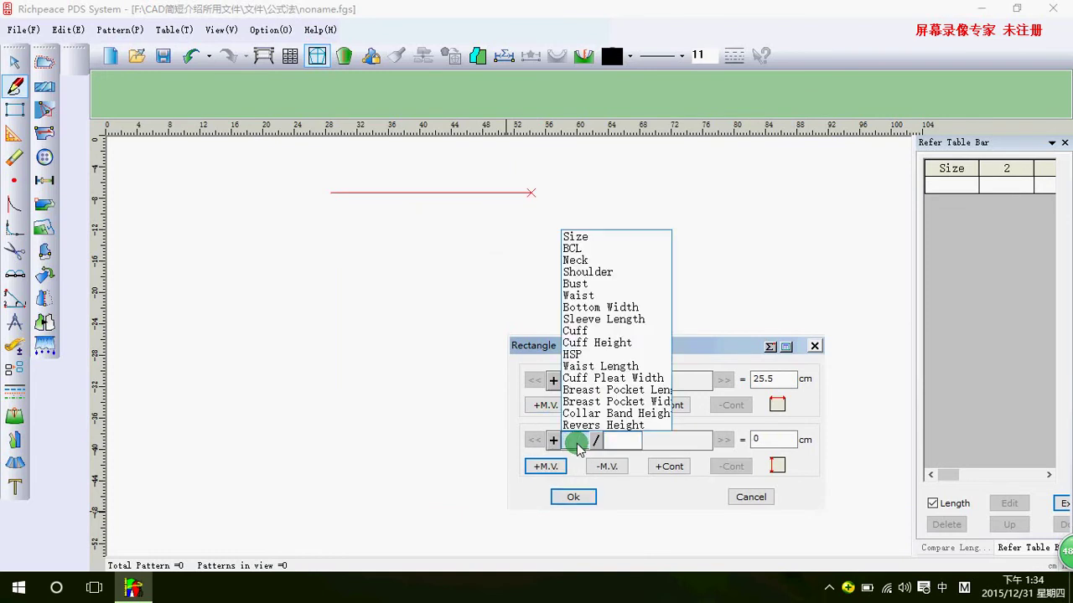
left_click(593, 249)
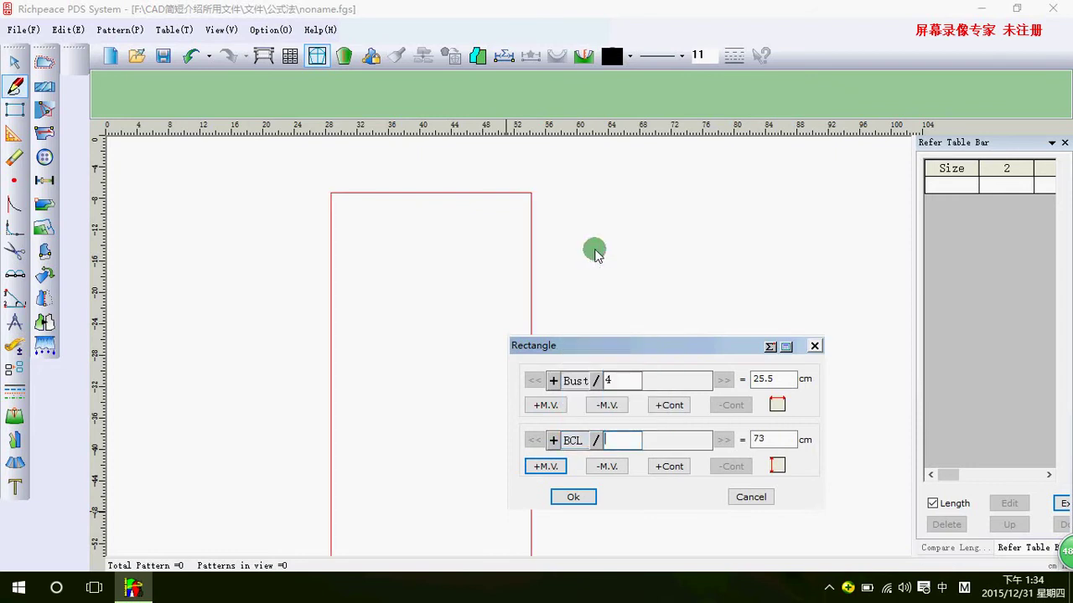
left_click(573, 497)
scroll(509, 345, "up", 2)
Turn on the formula remarks and dimension lines for the rectangle
scroll(509, 345, "down", 3)
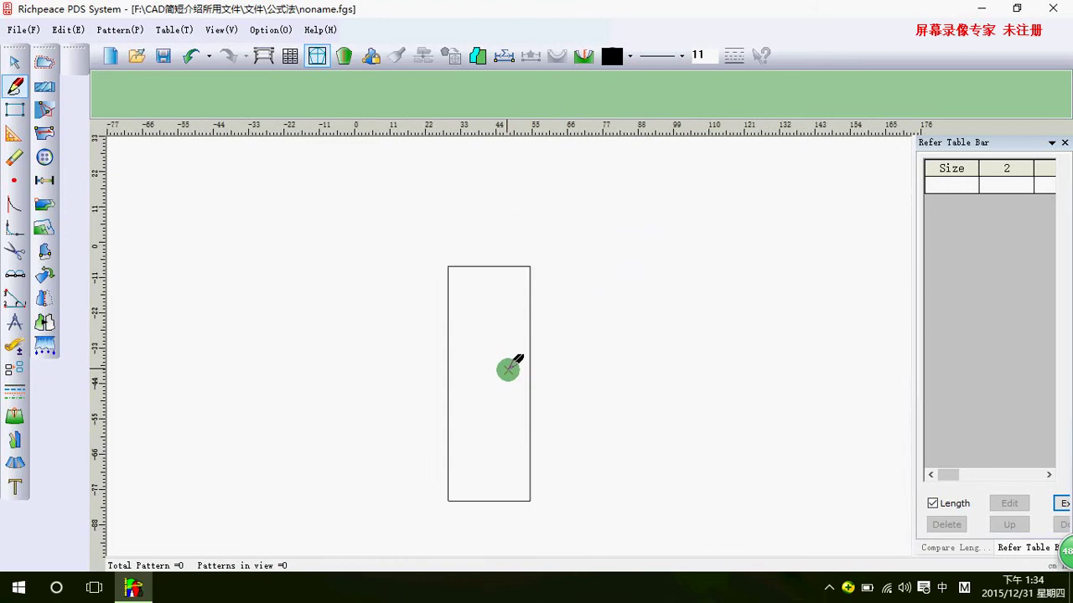
scroll(509, 345, "up", 1)
scroll(503, 326, "up", 1)
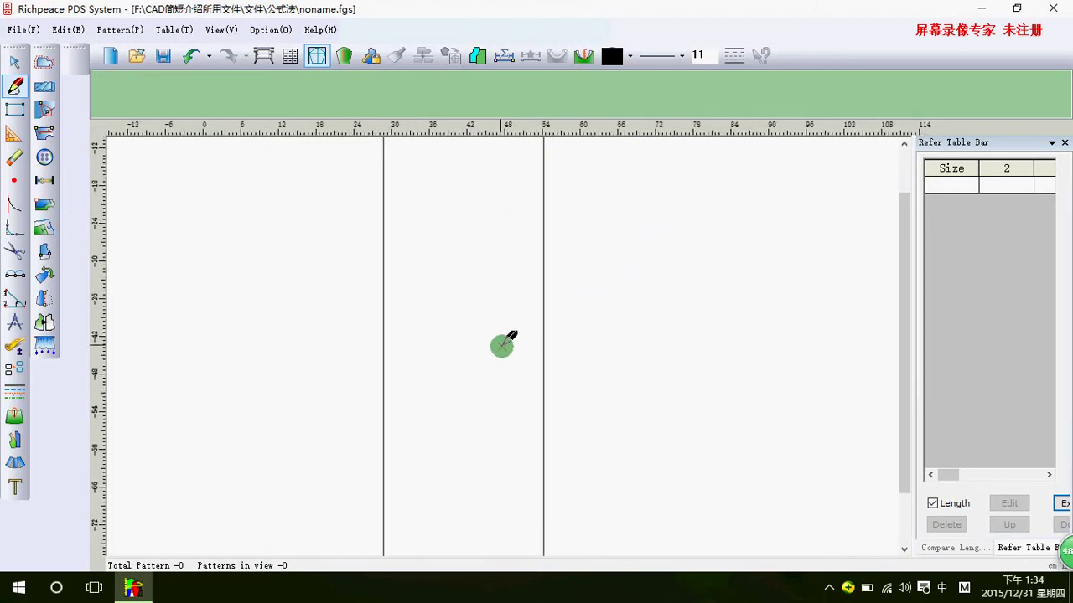
scroll(500, 339, "down", 2)
scroll(487, 280, "up", 1)
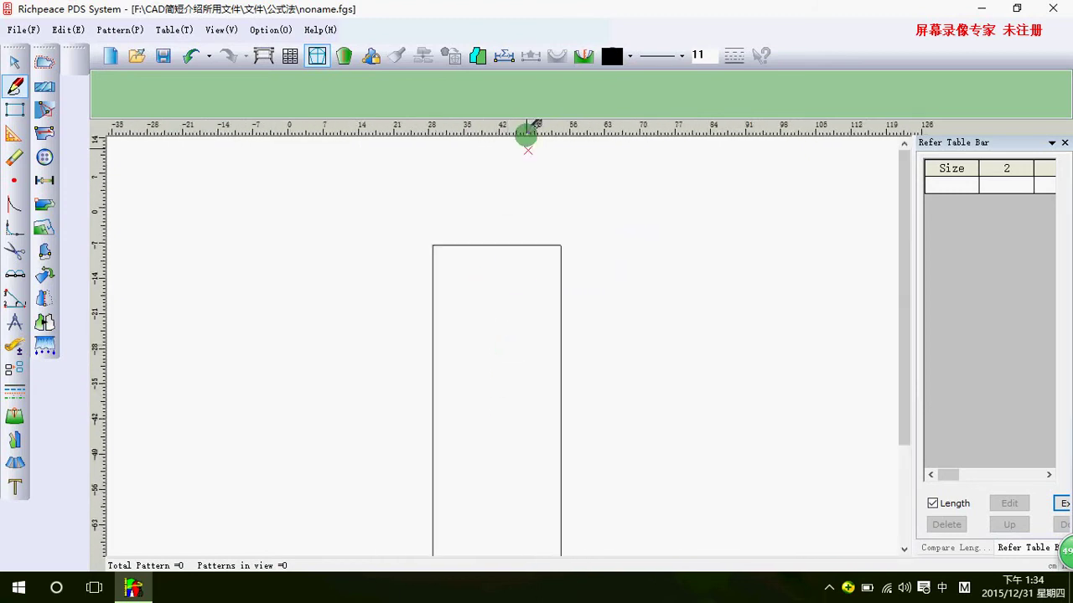
left_click(477, 56)
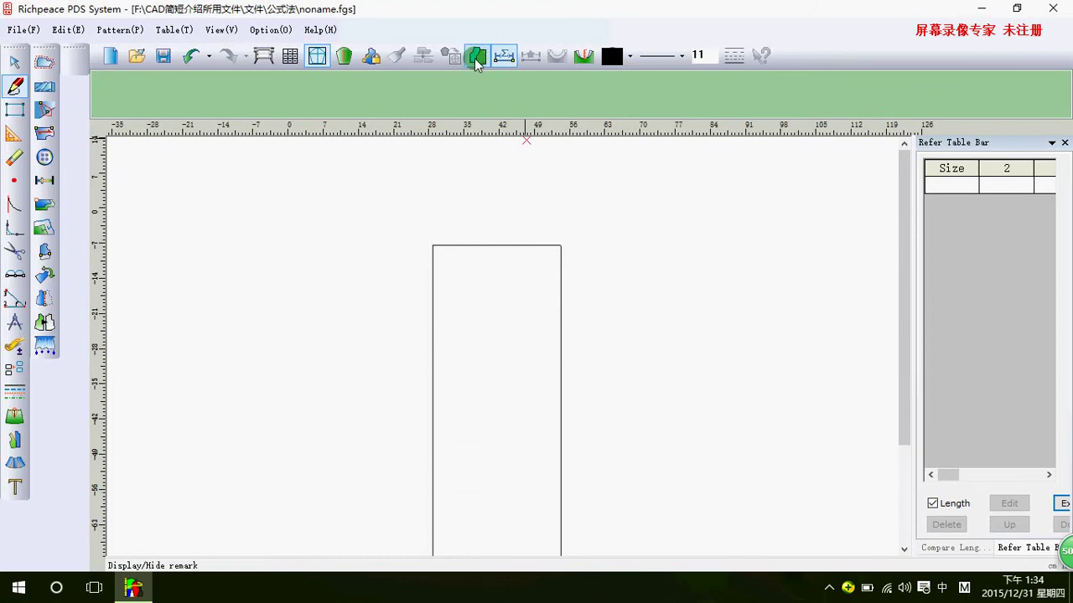
left_click(497, 280)
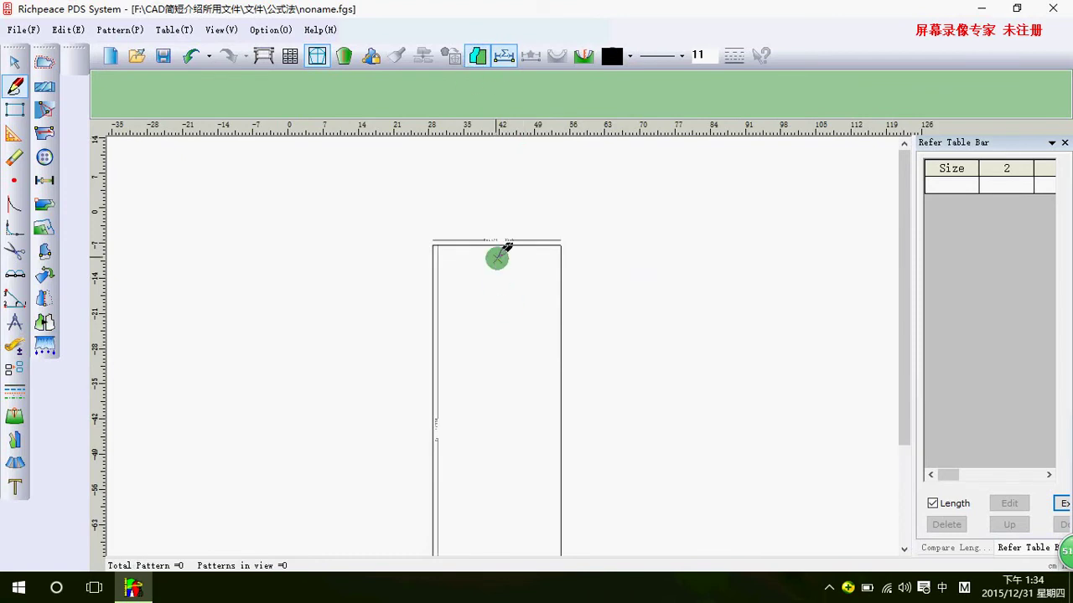
Zoom and pan to read the Bust/4 = 25.5 label on the rectangle's top edge
scroll(501, 246, "down", 1)
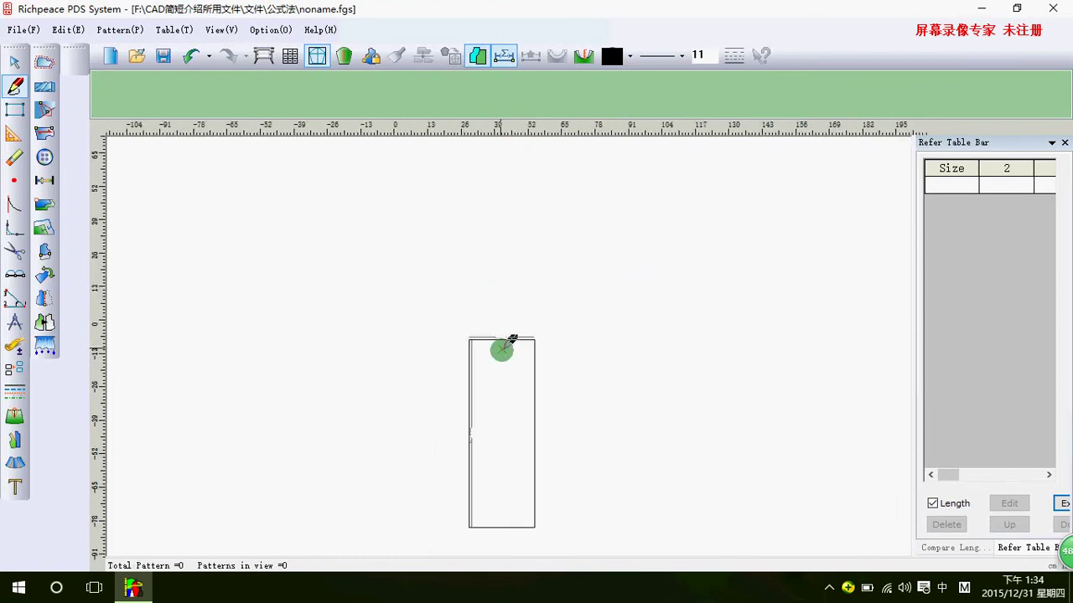
scroll(513, 356, "down", 2)
scroll(514, 364, "up", 1)
scroll(511, 369, "up", 1)
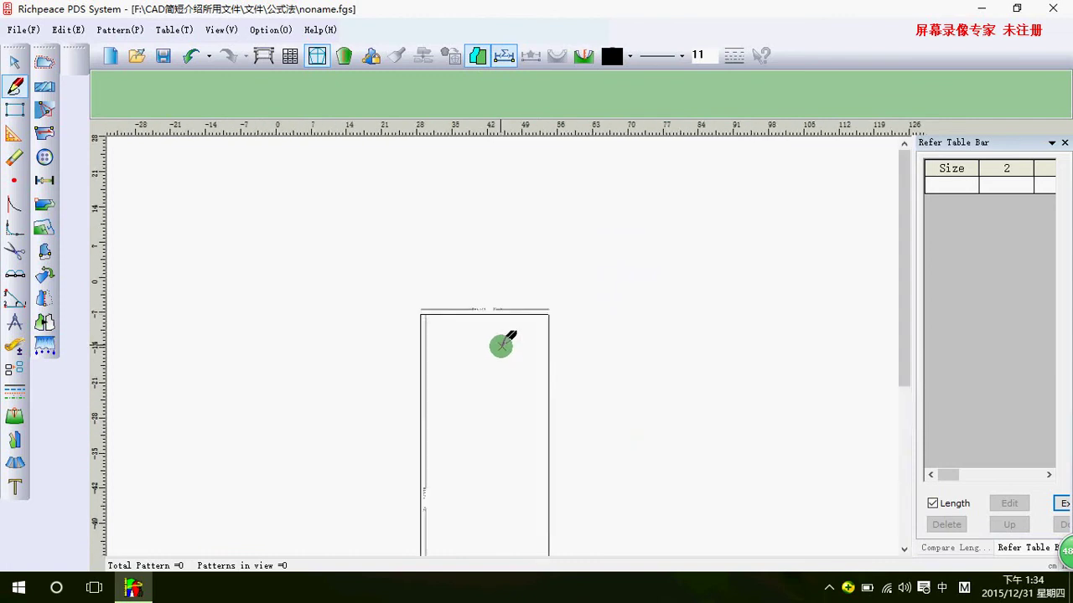
scroll(500, 344, "up", 1)
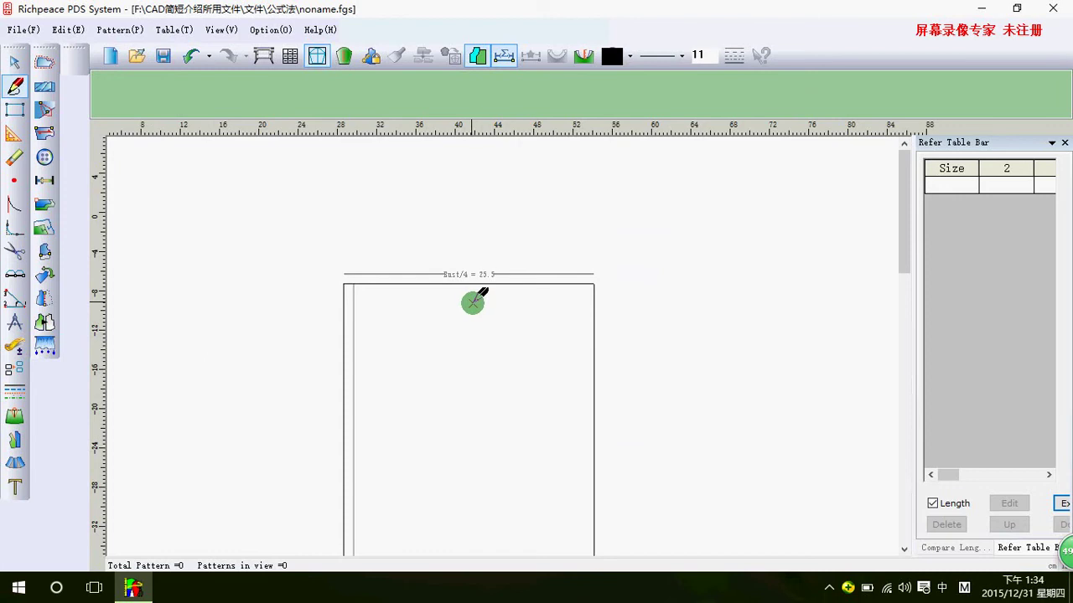
scroll(473, 303, "up", 1)
scroll(506, 342, "up", 3)
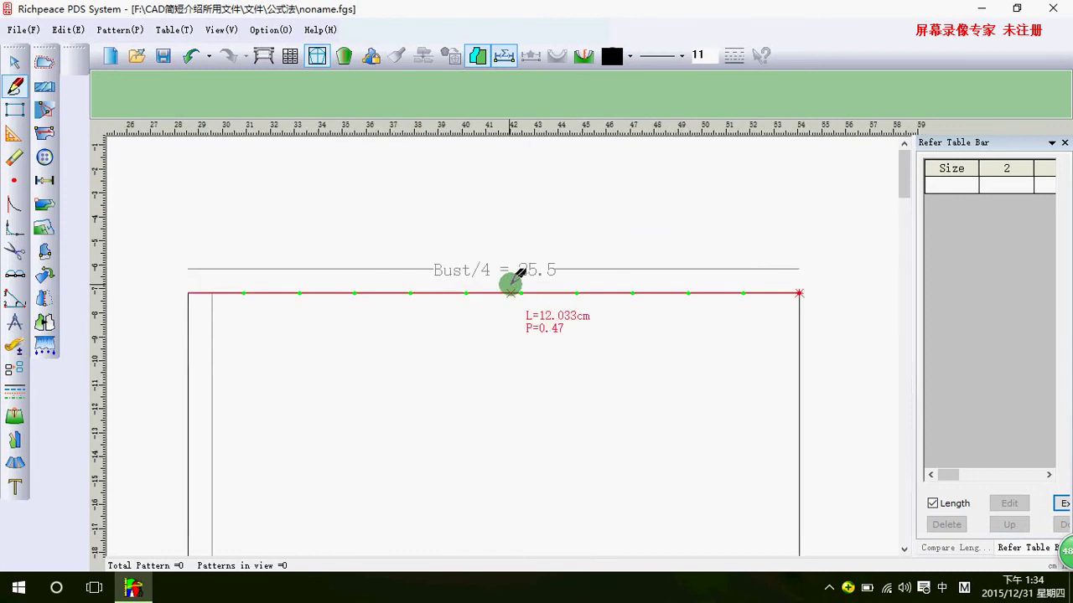
middle_click_drag(510, 282, 499, 352)
scroll(500, 351, "down", 4)
scroll(502, 345, "down", 3)
scroll(502, 337, "down", 3)
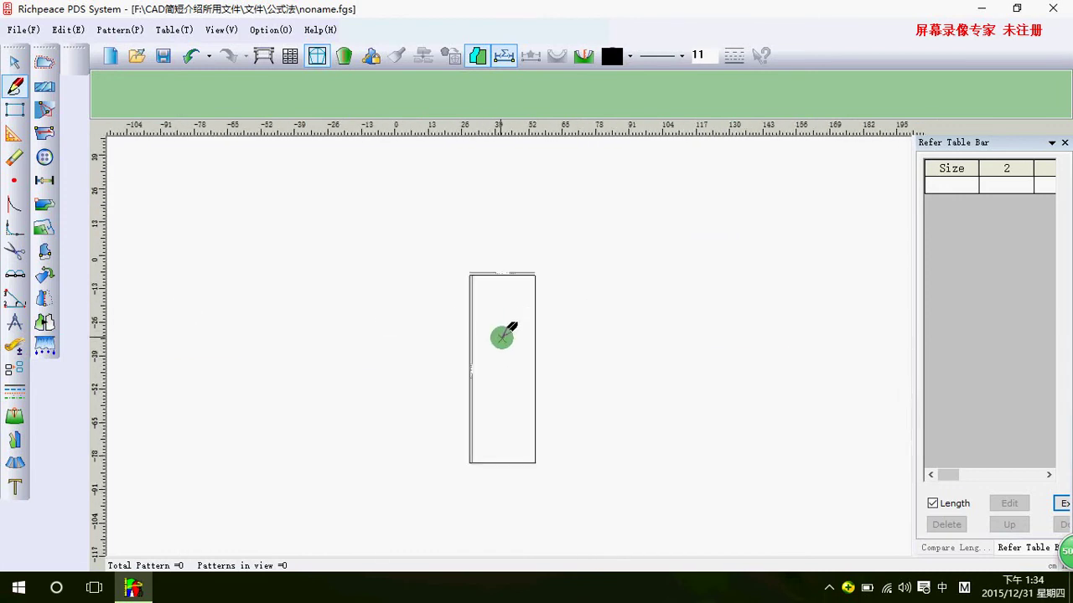
scroll(502, 326, "up", 4)
scroll(503, 328, "up", 2)
scroll(503, 319, "down", 3)
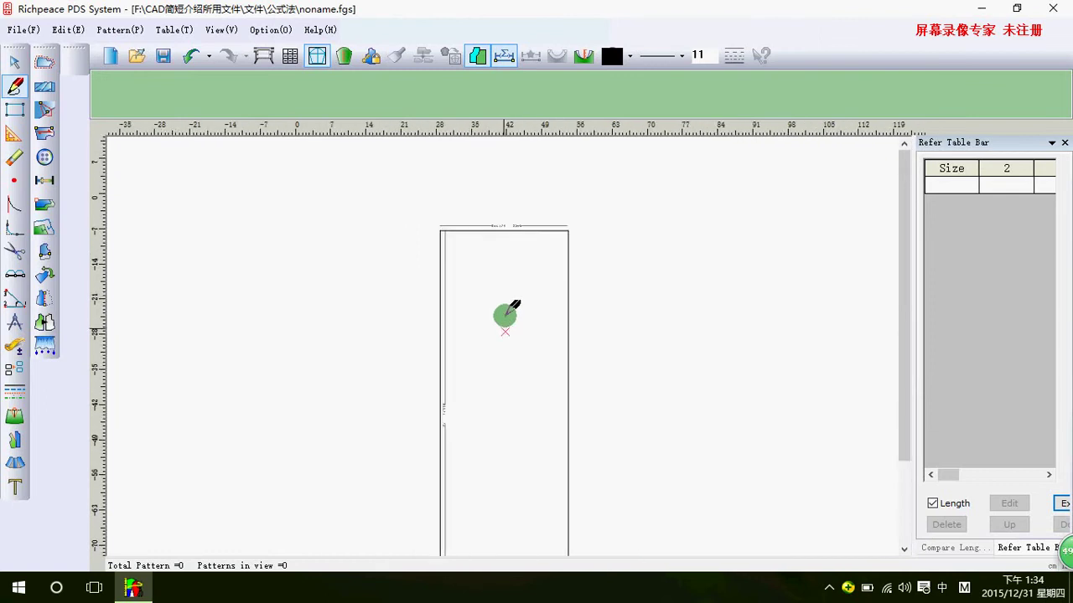
scroll(501, 347, "up", 1)
scroll(501, 347, "up", 2)
scroll(500, 358, "up", 1)
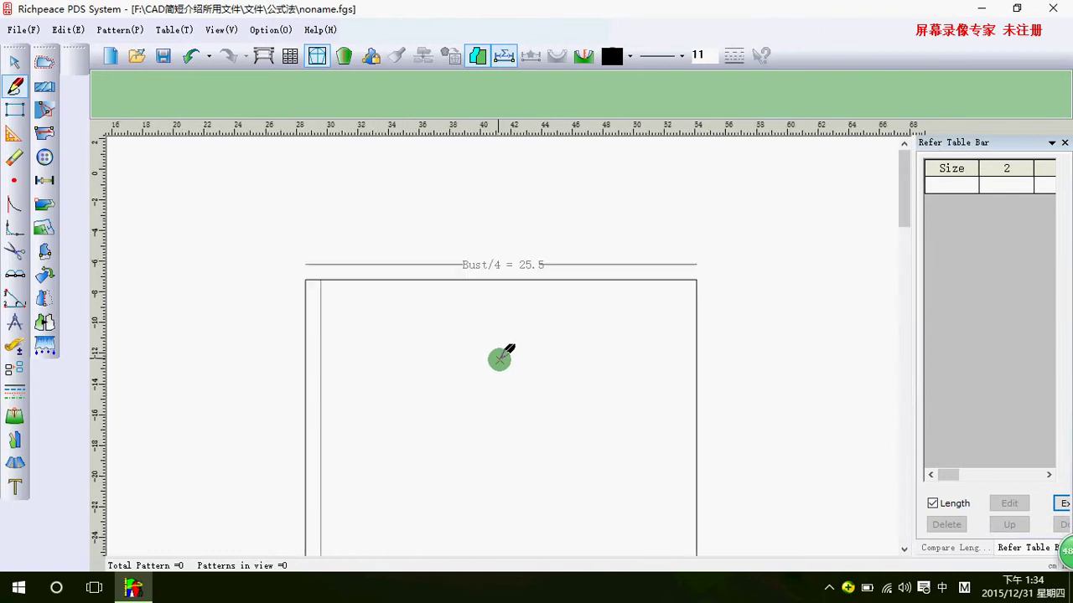
scroll(501, 358, "up", 1)
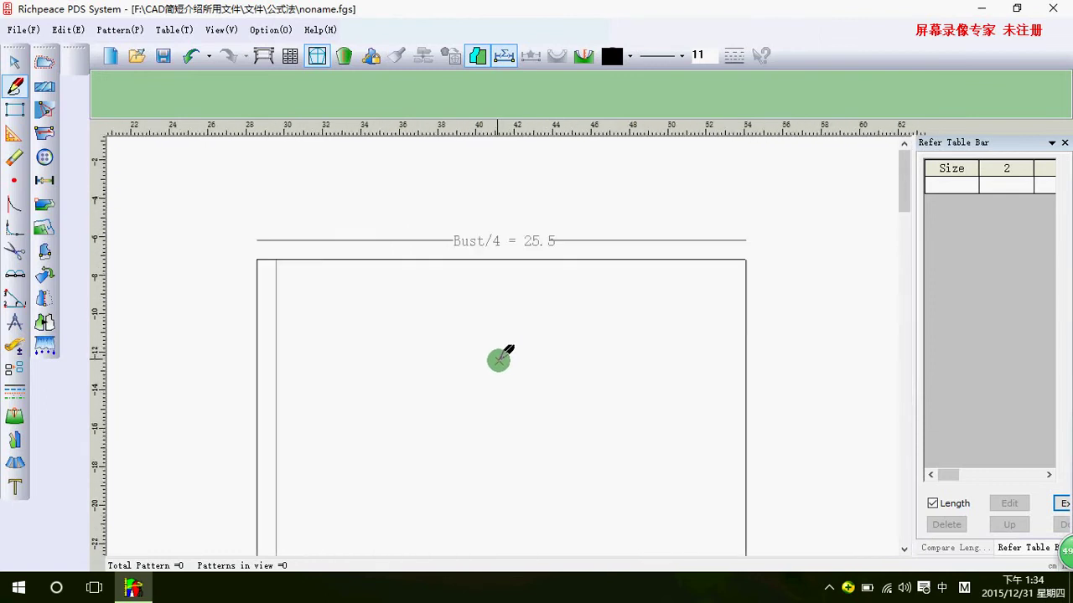
Draw a rectangle from the bodice frame's top-left corner with width Neck/5 = 7.8
left_click(17, 114)
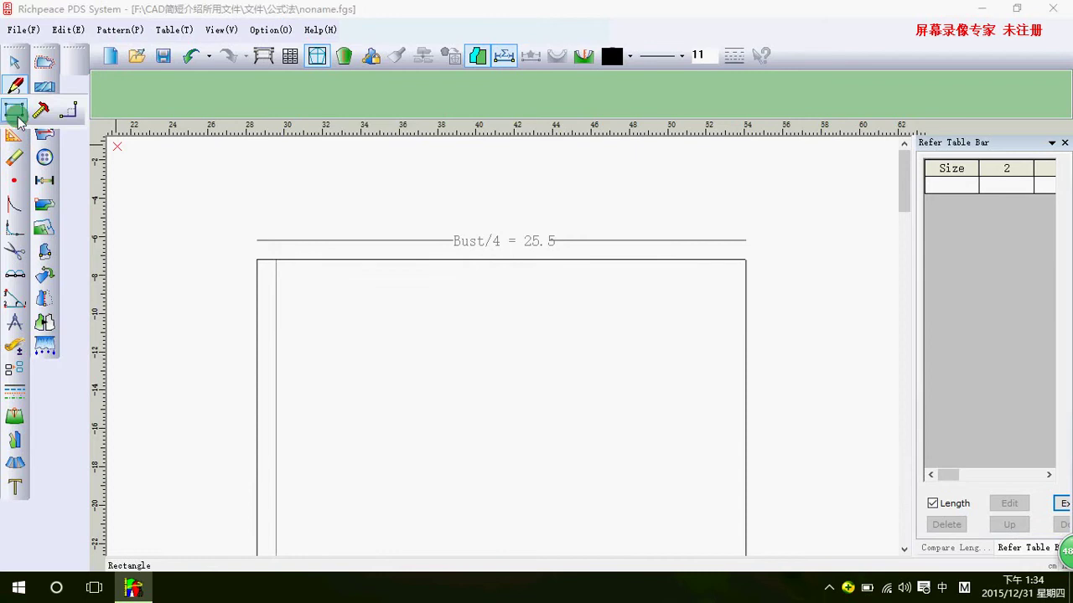
left_click(257, 260)
left_click(386, 292)
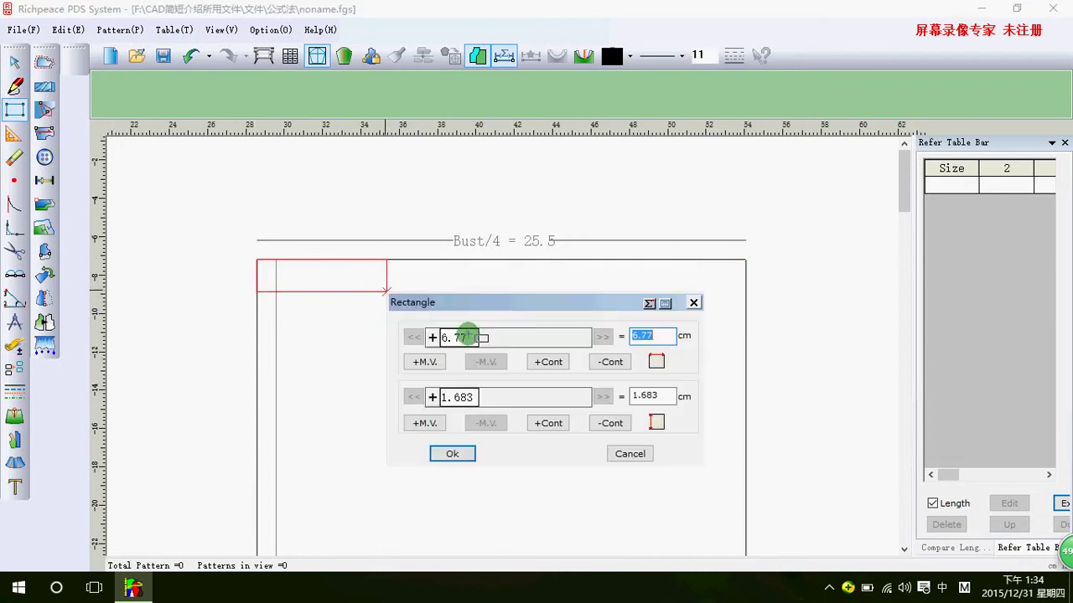
left_click(428, 360)
left_click(459, 337)
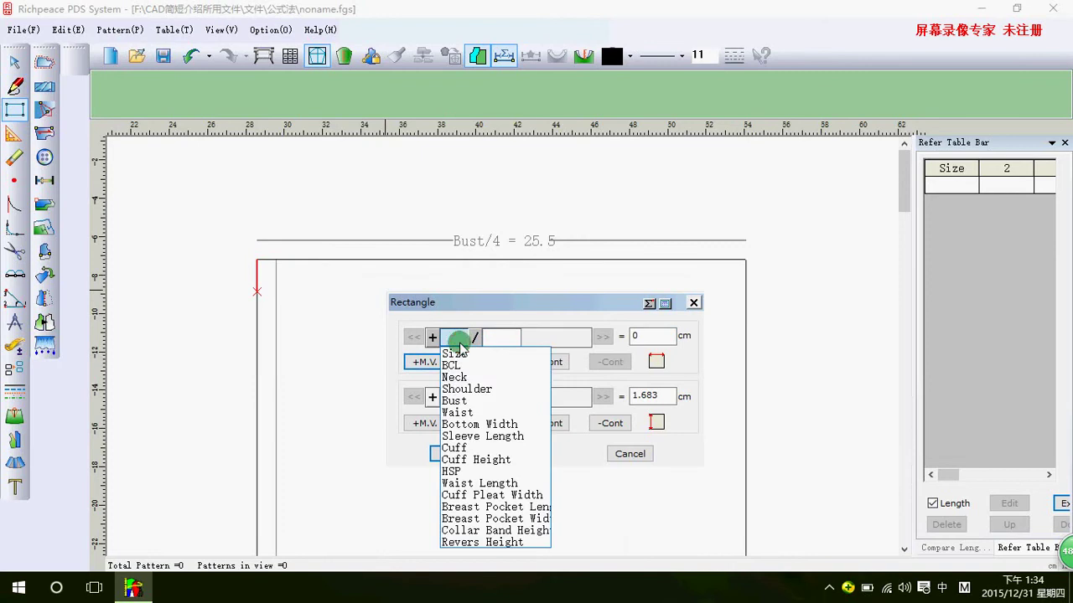
left_click(454, 377)
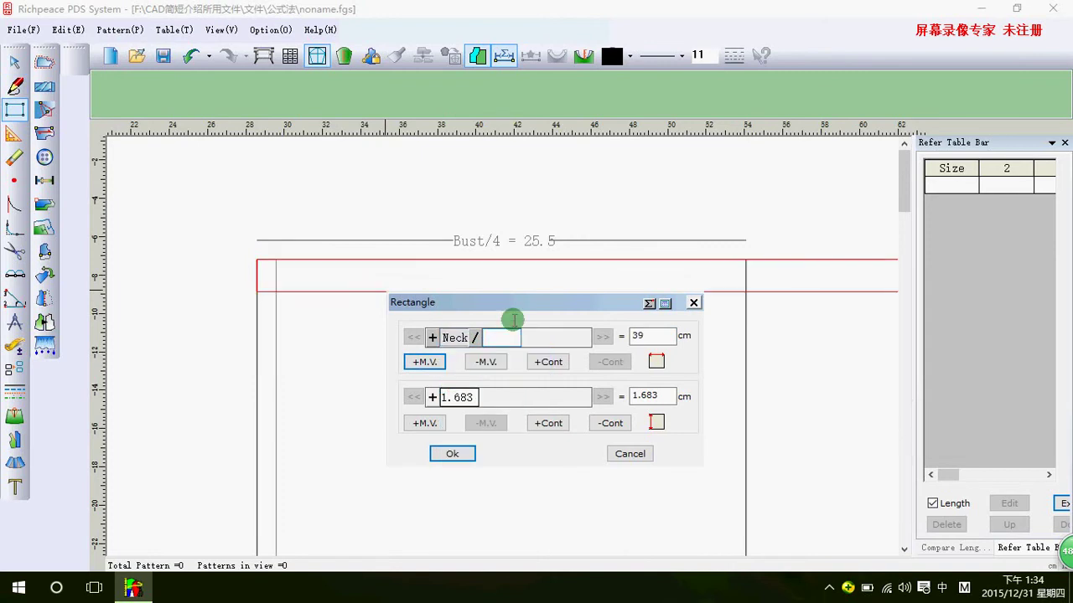
type("5")
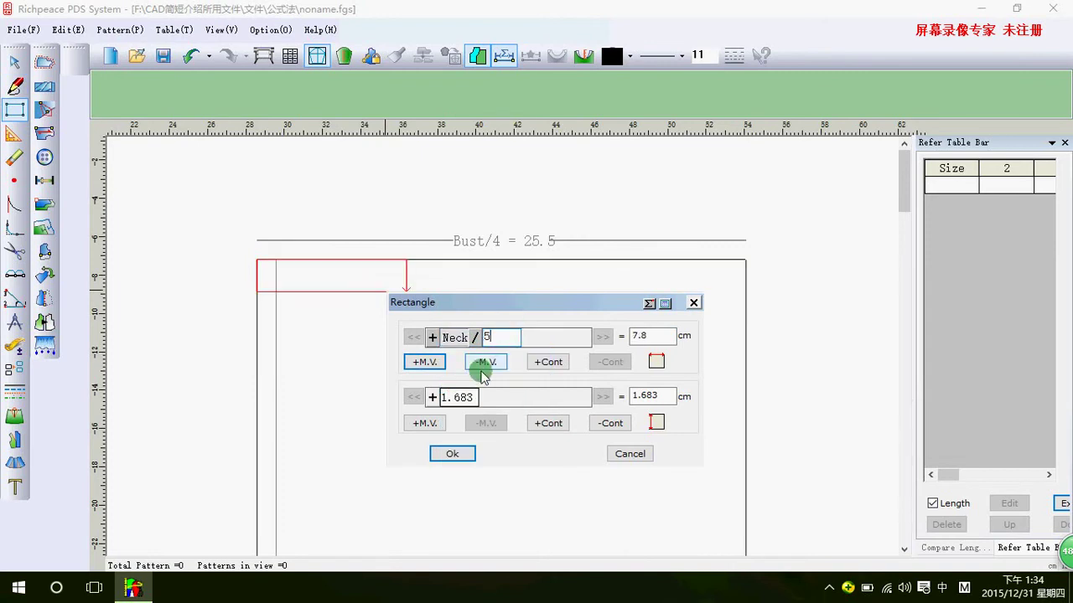
left_click(436, 419)
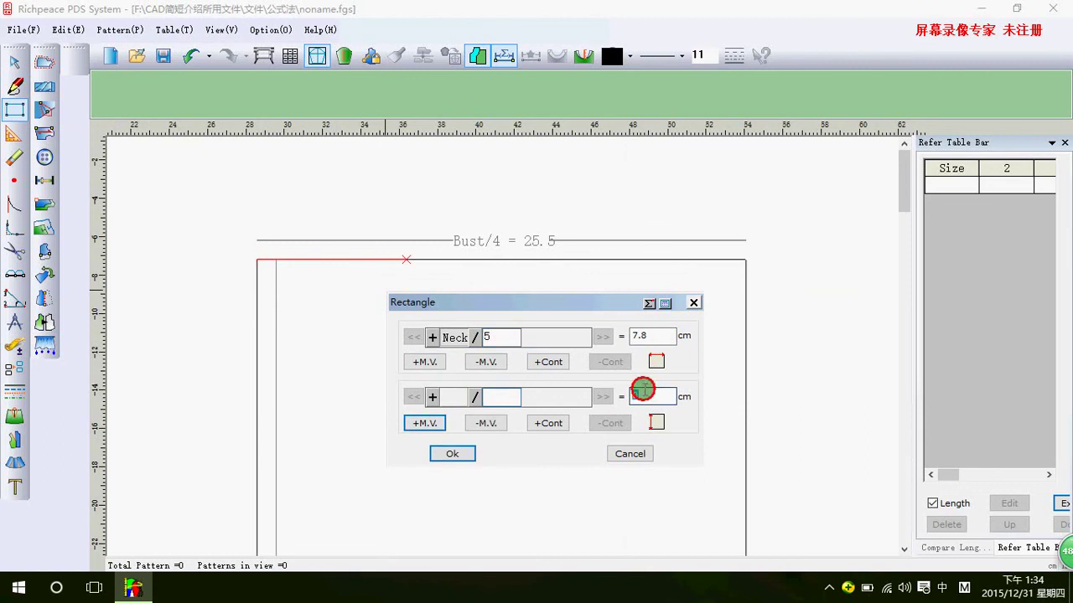
left_click(653, 396)
type("2")
left_click(454, 454)
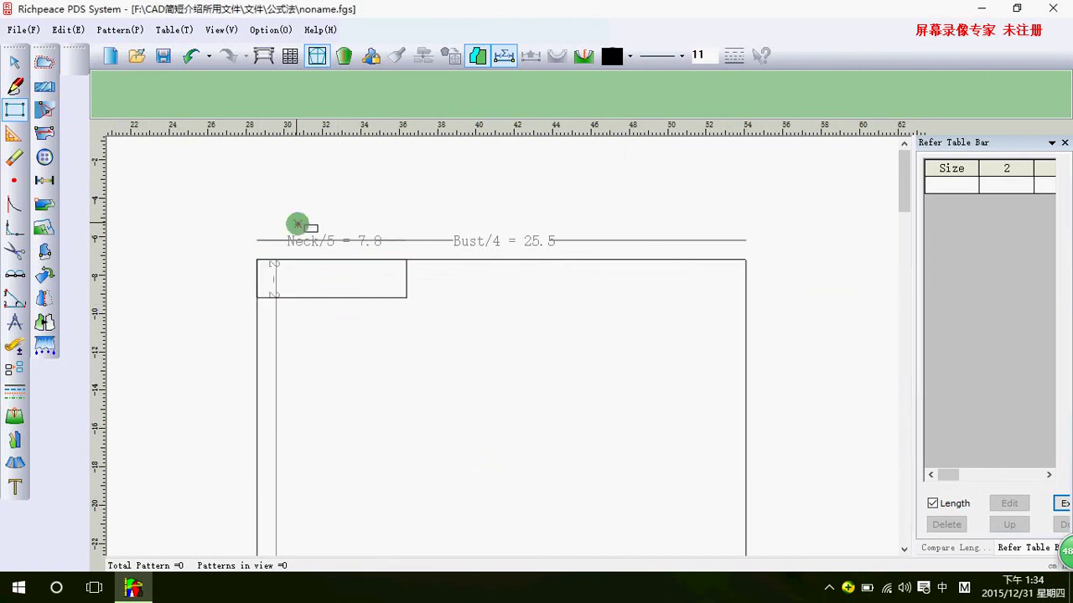
Pan and zoom around the draft to inspect the new Neck/5 rectangle
middle_click_drag(288, 264, 501, 347)
scroll(501, 346, "down", 1)
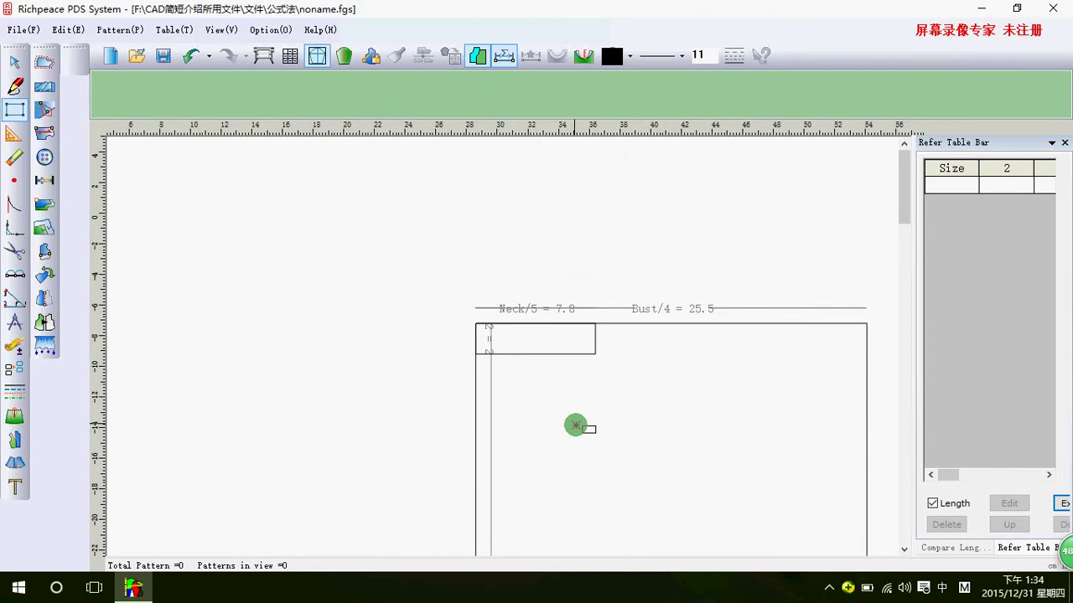
scroll(562, 355, "down", 1)
scroll(501, 347, "up", 2)
scroll(462, 333, "up", 1)
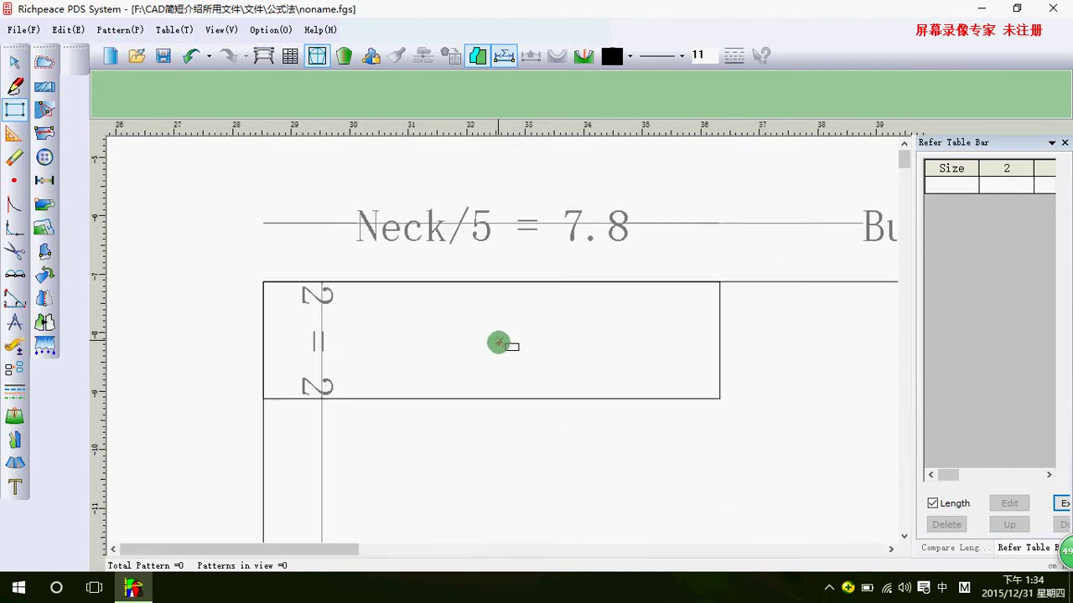
scroll(498, 343, "down", 1)
scroll(498, 376, "up", 2)
scroll(501, 341, "down", 2)
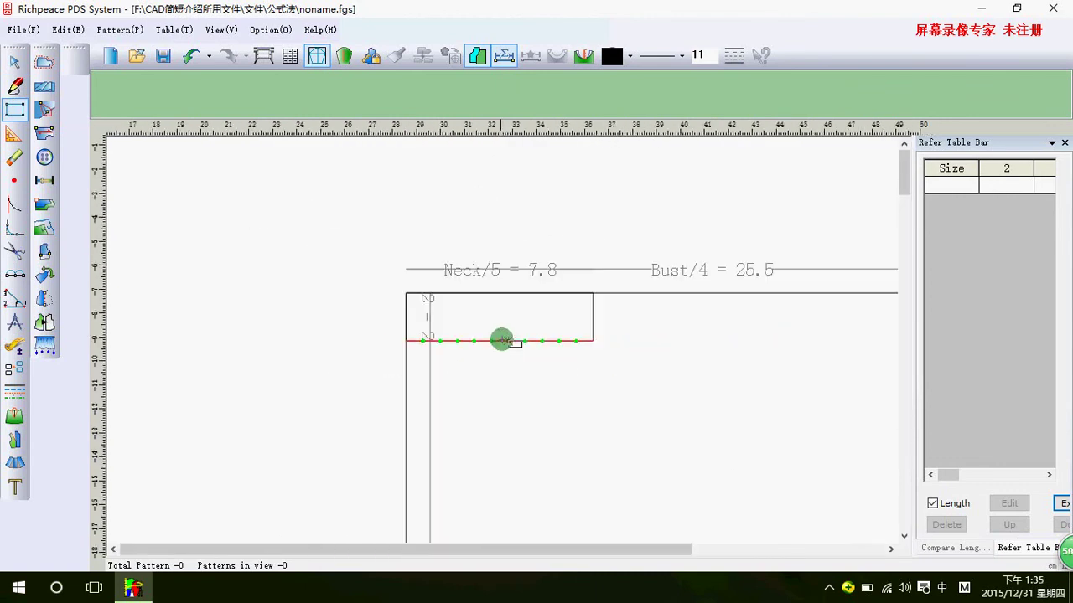
scroll(508, 347, "down", 1)
scroll(713, 359, "up", 1)
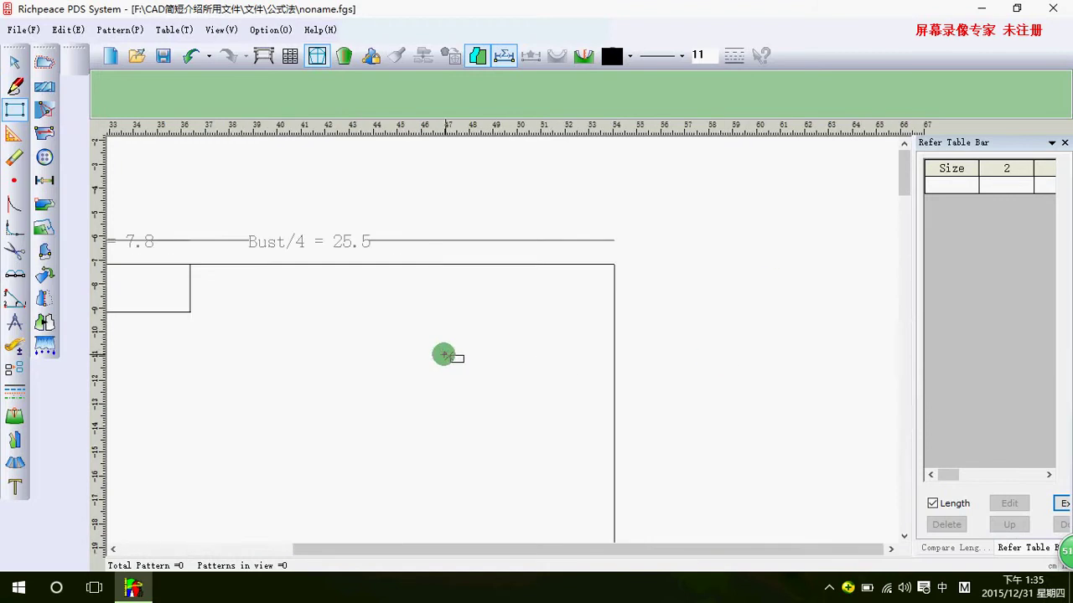
scroll(427, 339, "down", 2)
scroll(503, 348, "up", 3)
scroll(586, 335, "up", 2)
Bring up the Table menu on the opened new 衬衫1.fgs six-piece shirt pattern
scroll(537, 335, "up", 1)
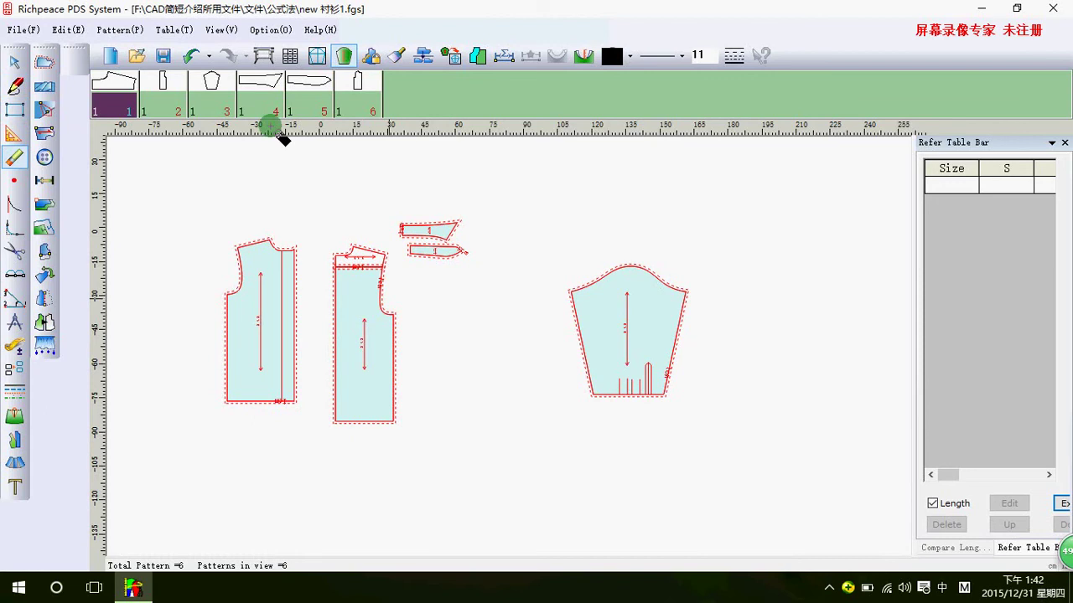
left_click(170, 29)
Review the S–XXL size measurement table, close it, and hide the six finished pattern pieces
left_click(171, 54)
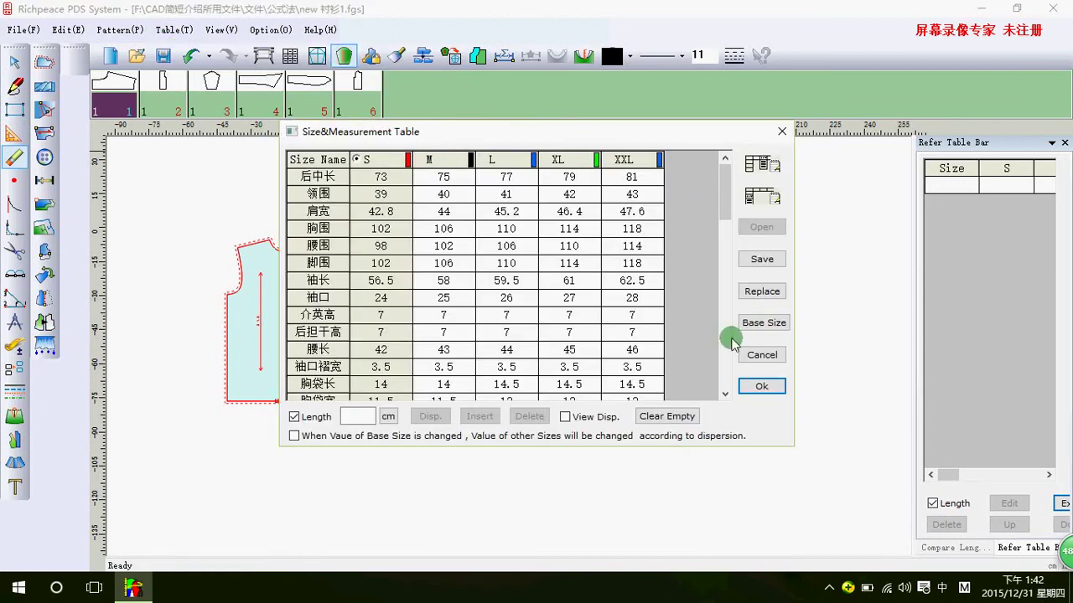
left_click(758, 387)
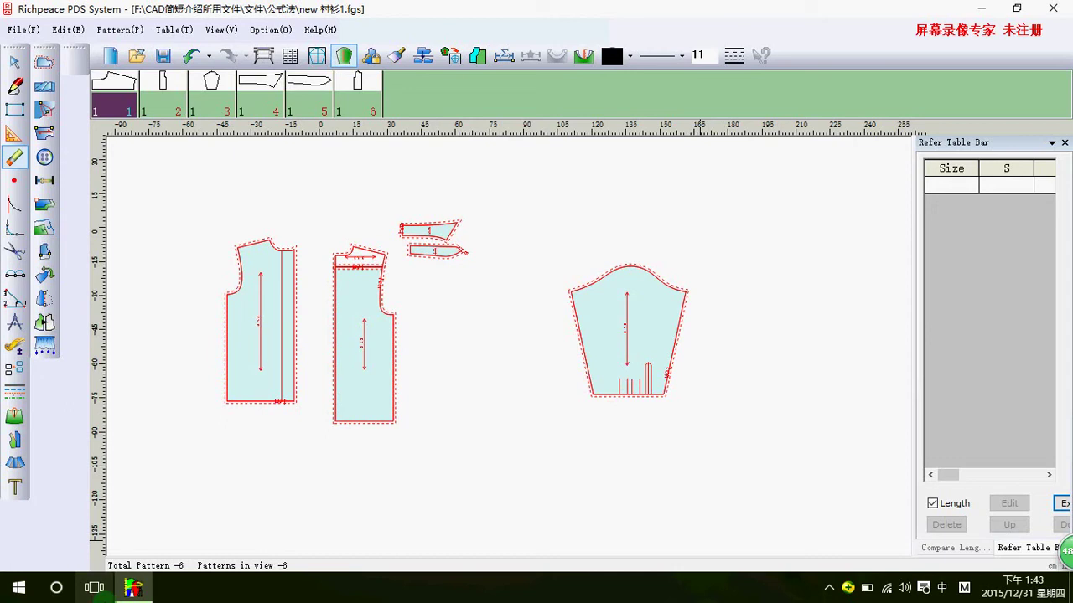
left_click(346, 57)
Show the shirt's drafting lines and zoom around to inspect the graded size nests
left_click(317, 55)
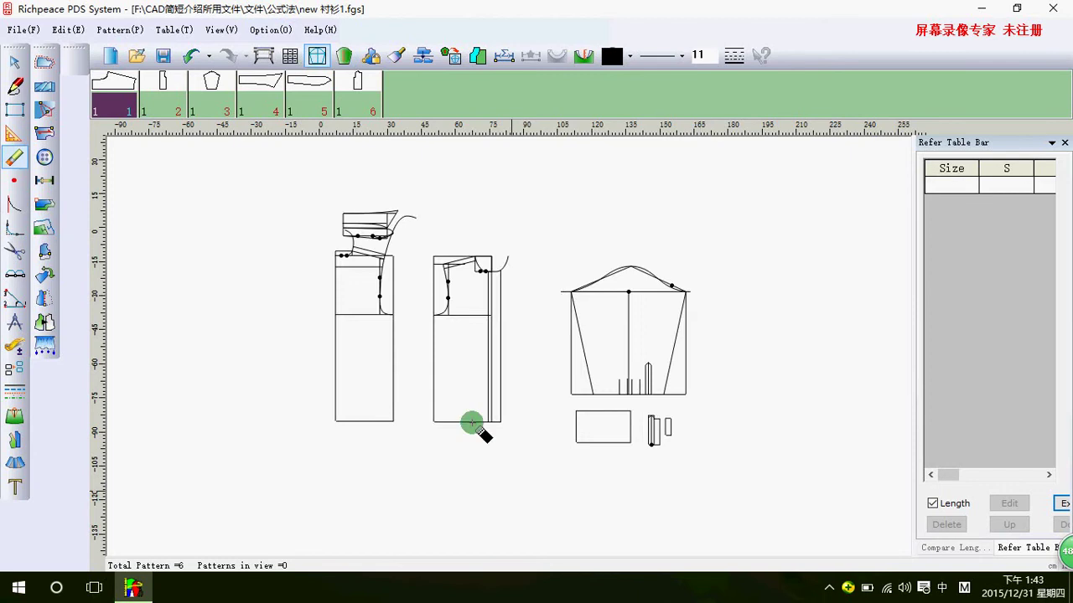
left_click(508, 346)
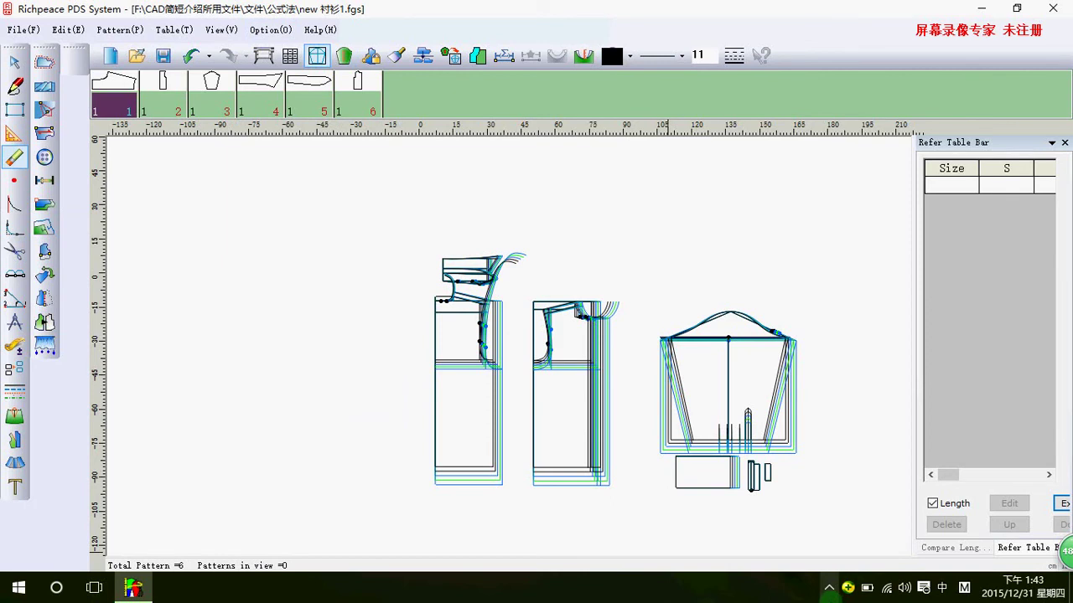
scroll(749, 460, "up", 1)
scroll(499, 346, "down", 1)
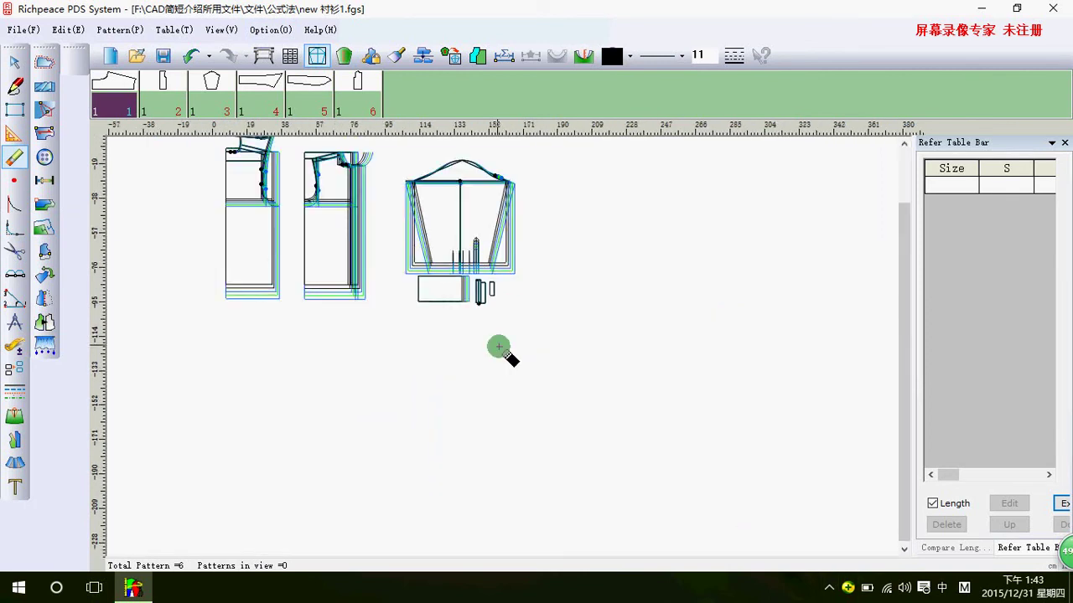
scroll(497, 347, "up", 1)
scroll(499, 343, "down", 1)
scroll(503, 349, "up", 1)
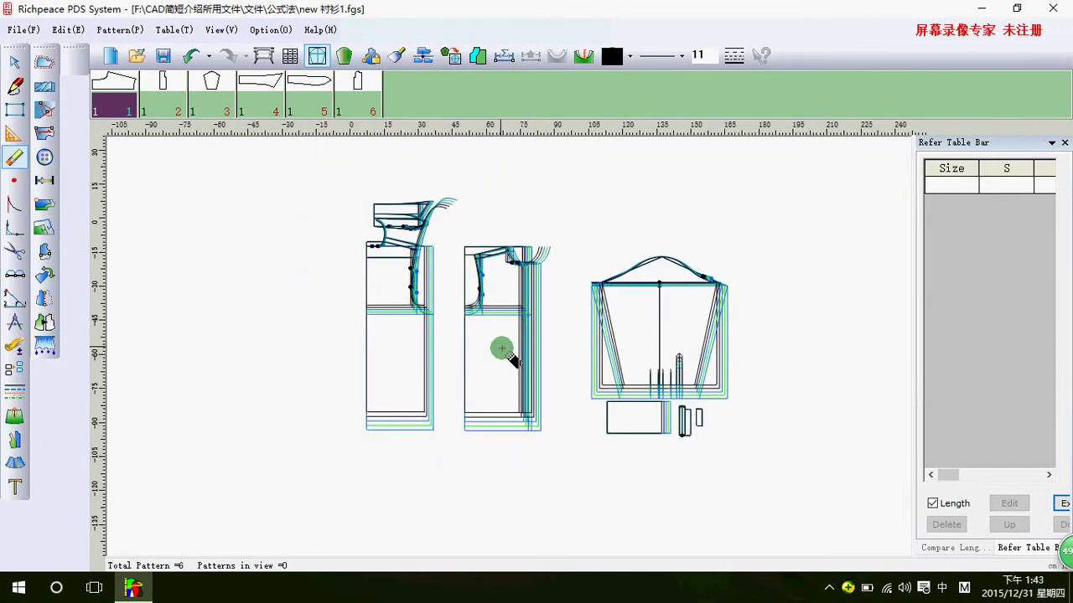
scroll(502, 352, "up", 1)
scroll(501, 352, "up", 1)
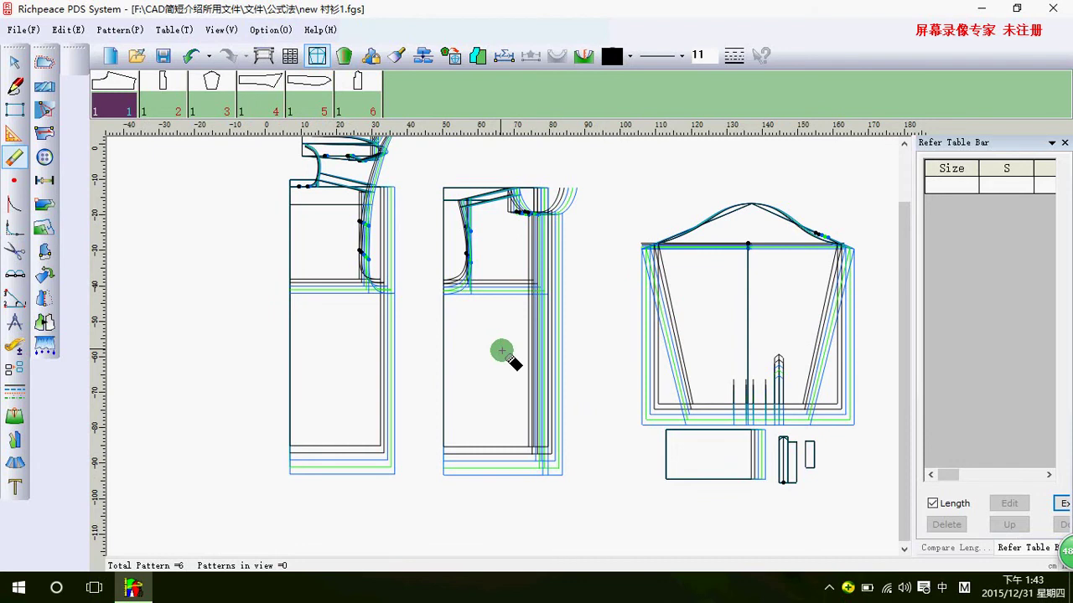
scroll(501, 350, "down", 2)
scroll(503, 352, "down", 1)
scroll(509, 346, "up", 2)
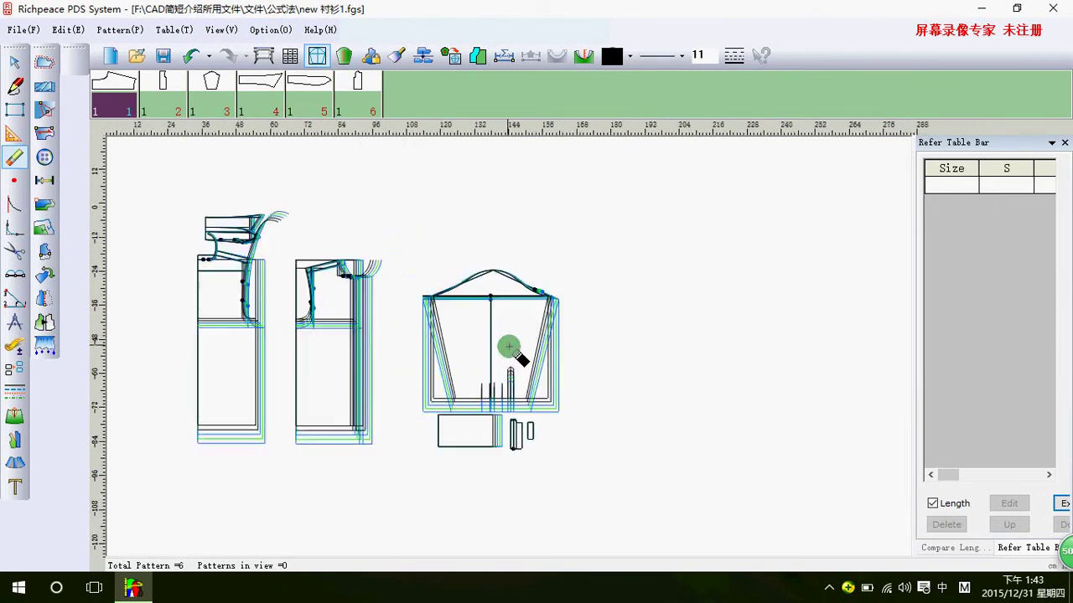
scroll(508, 347, "up", 1)
scroll(507, 345, "up", 1)
scroll(503, 342, "down", 1)
scroll(503, 339, "down", 1)
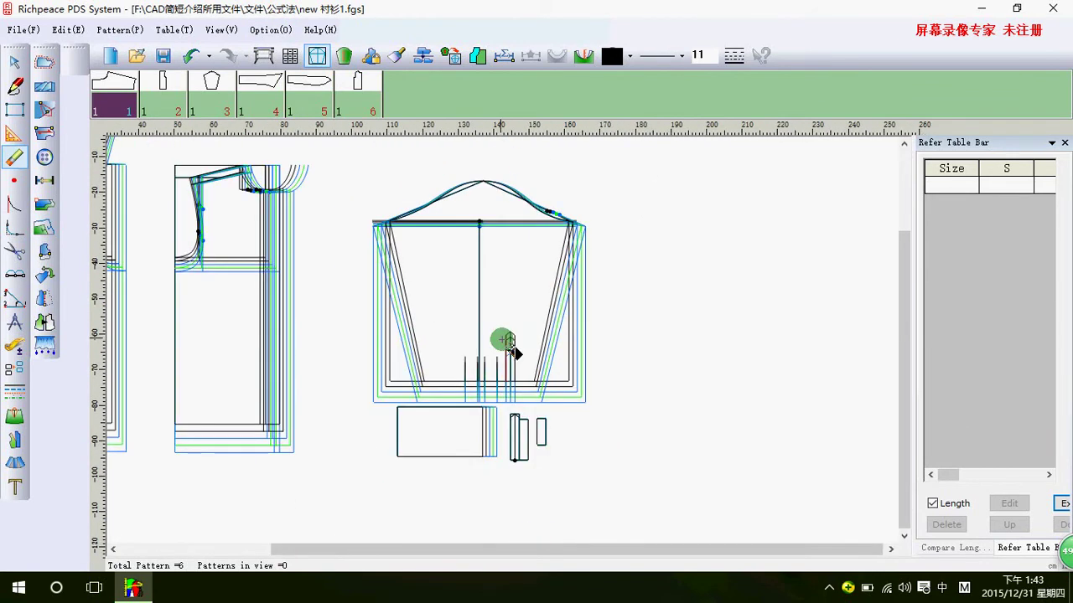
scroll(509, 347, "up", 2)
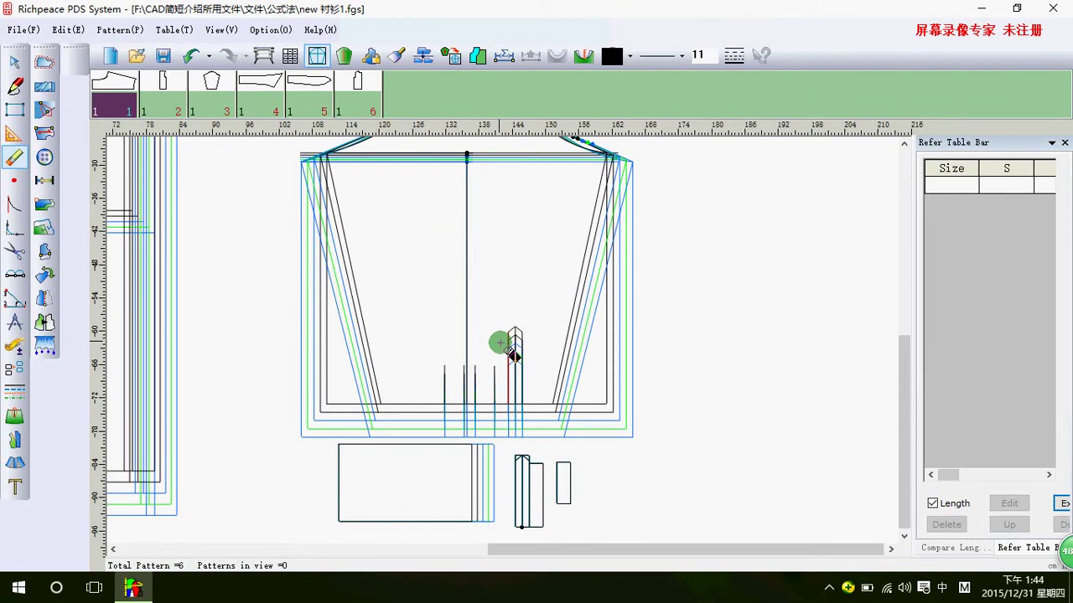
scroll(498, 345, "down", 1)
scroll(494, 352, "down", 1)
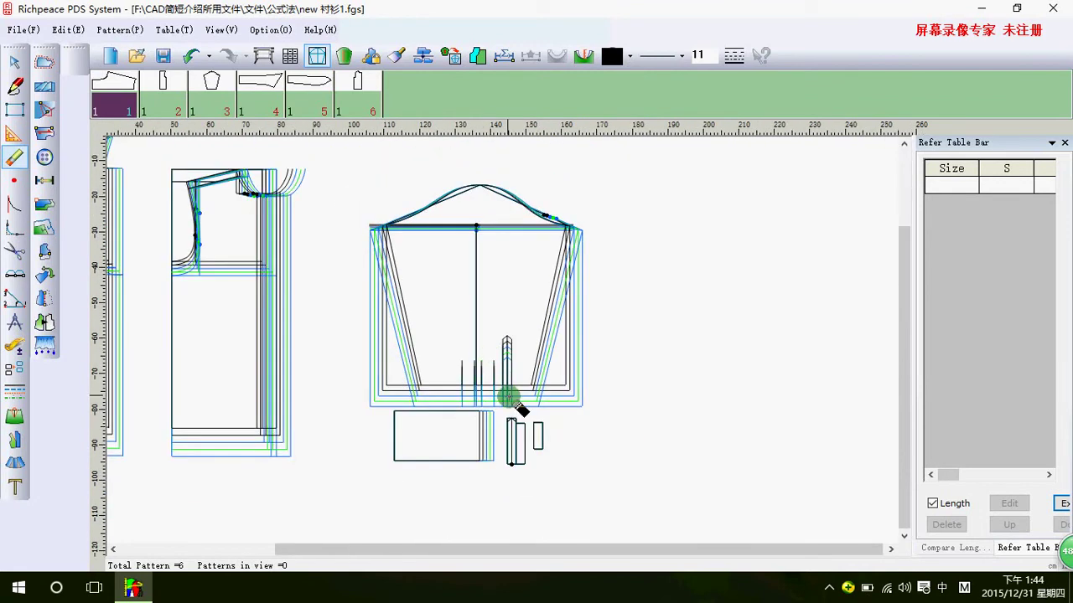
Hide the other graded sizes with Ctrl+G, leaving only the base-size outline
key("ctrl+g")
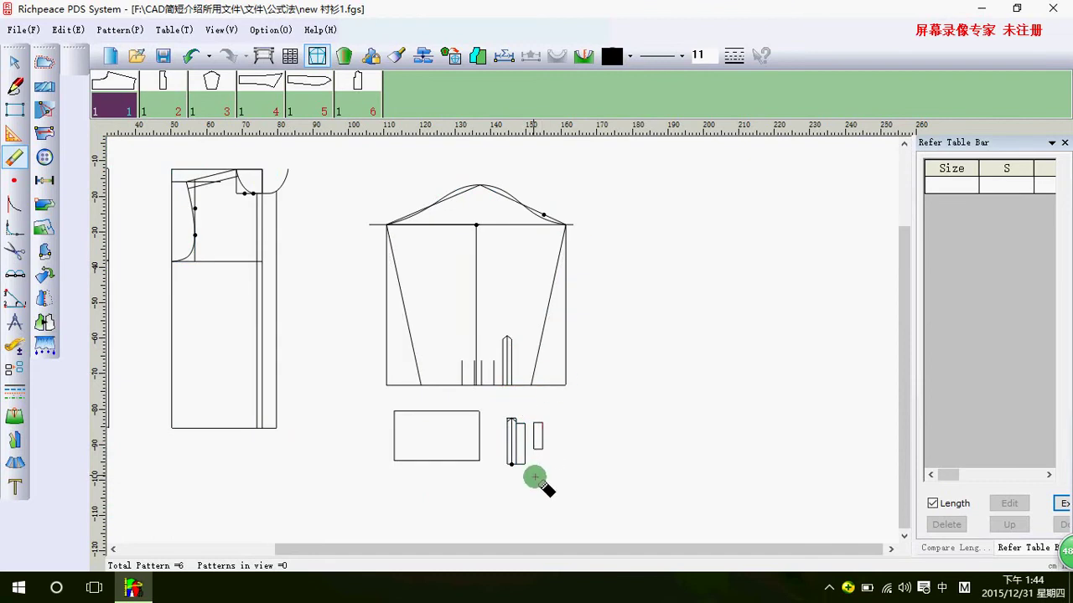
scroll(537, 478, "down", 1)
scroll(501, 338, "down", 1)
scroll(498, 227, "up", 2)
scroll(495, 265, "down", 2)
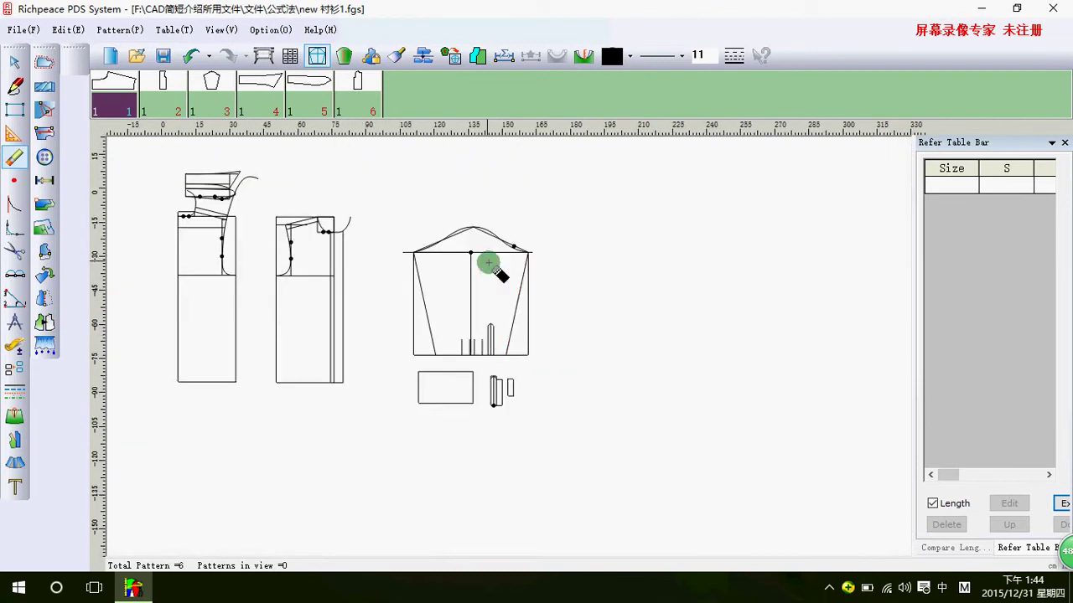
scroll(507, 346, "up", 2)
left_click(14, 61)
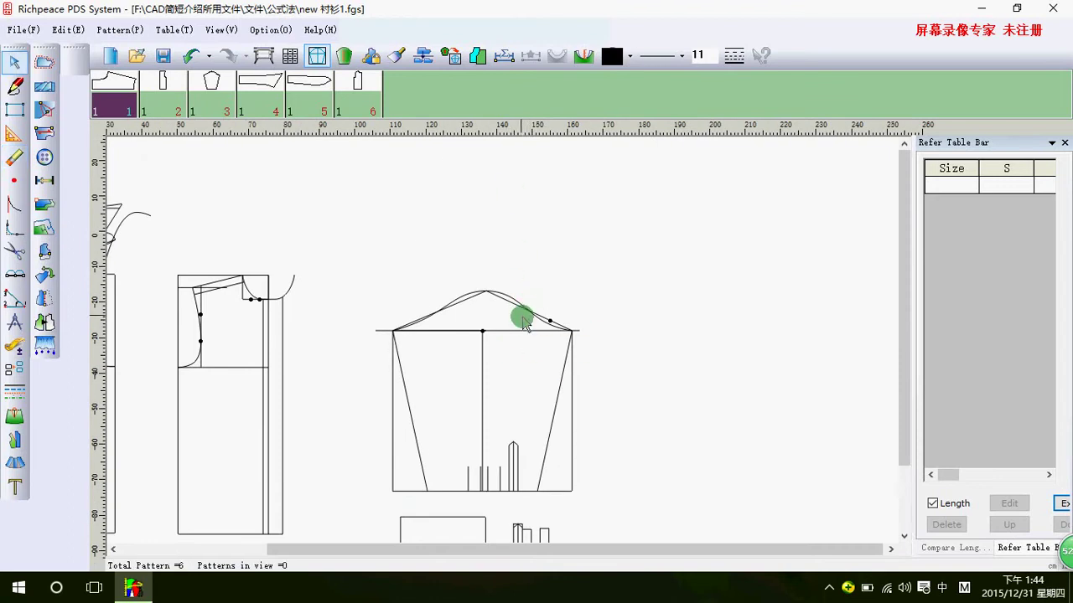
scroll(500, 347, "up", 1)
scroll(499, 347, "down", 1)
scroll(503, 339, "down", 1)
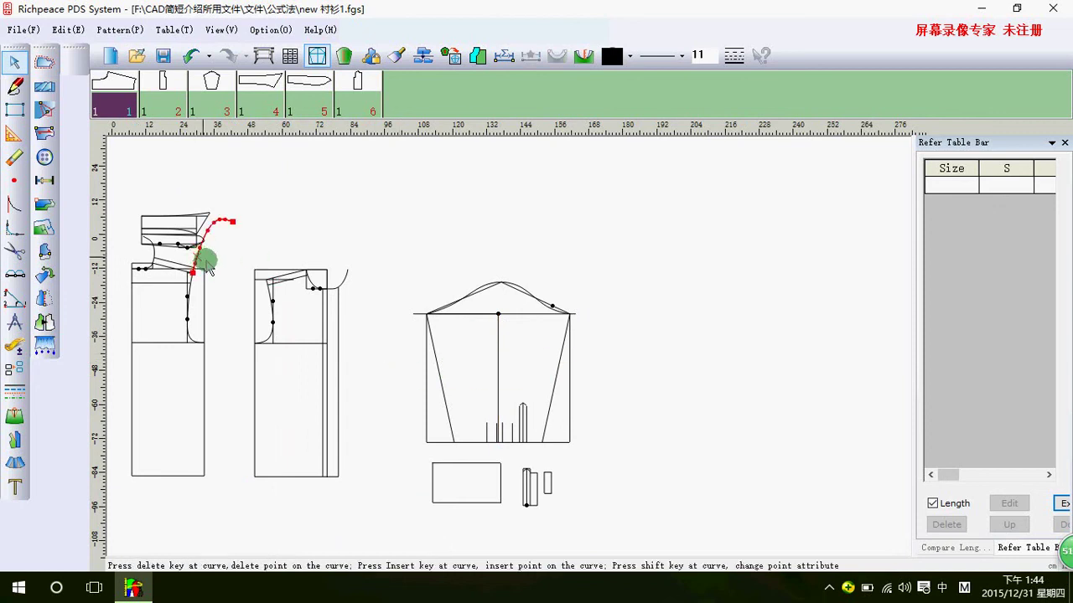
right_click(230, 239)
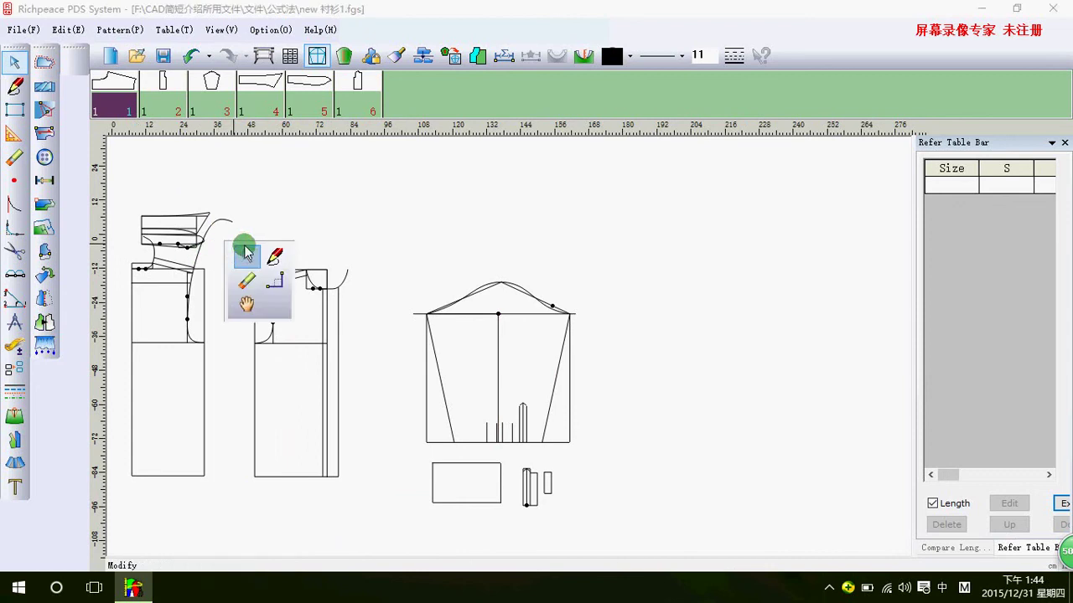
left_click(270, 249)
right_click(199, 256)
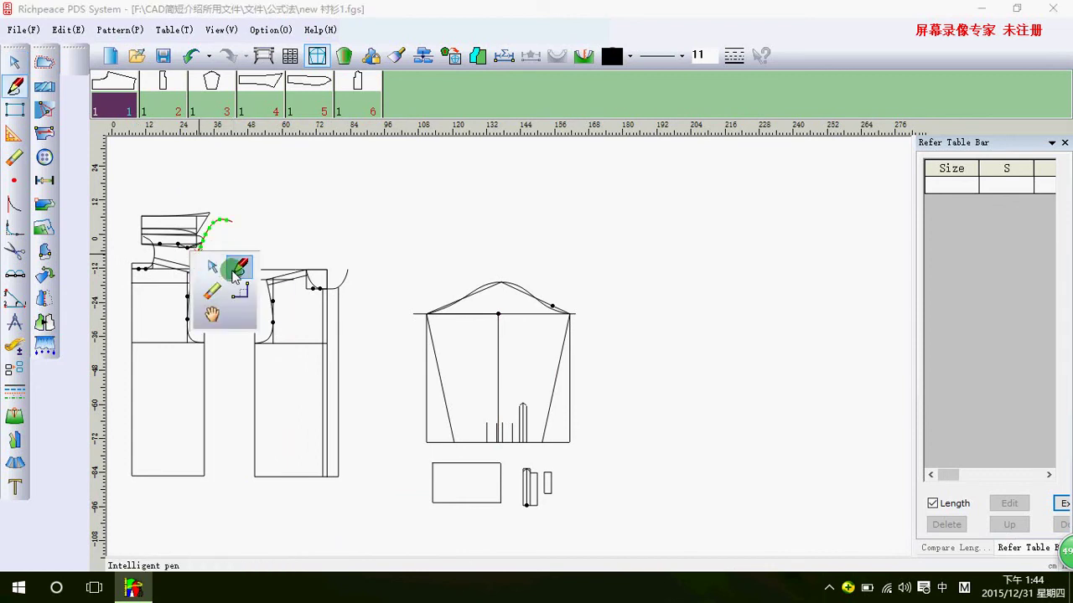
left_click(211, 262)
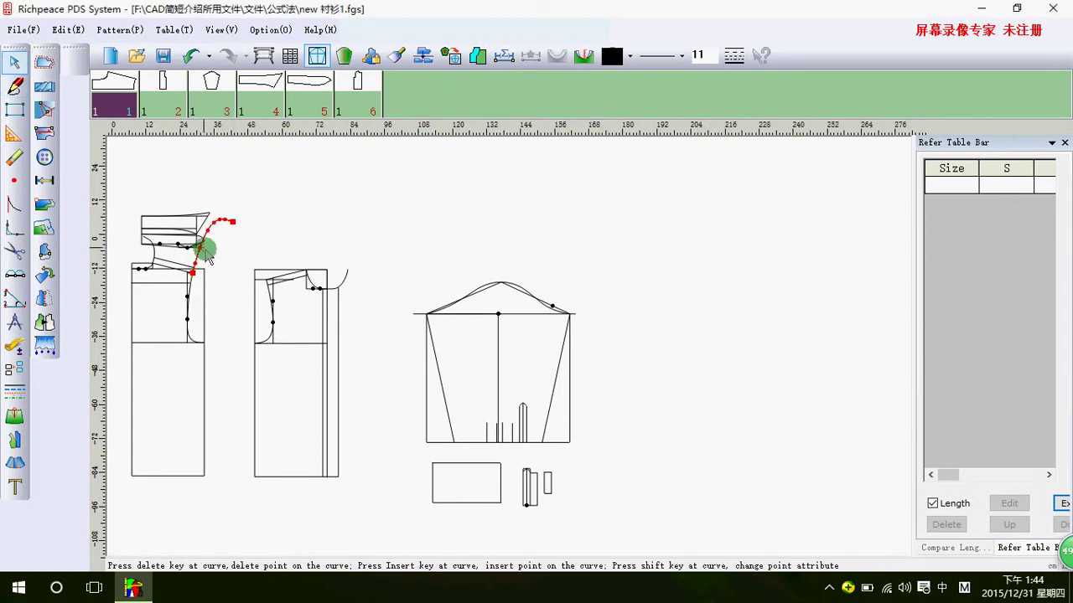
left_click_drag(203, 266, 216, 265)
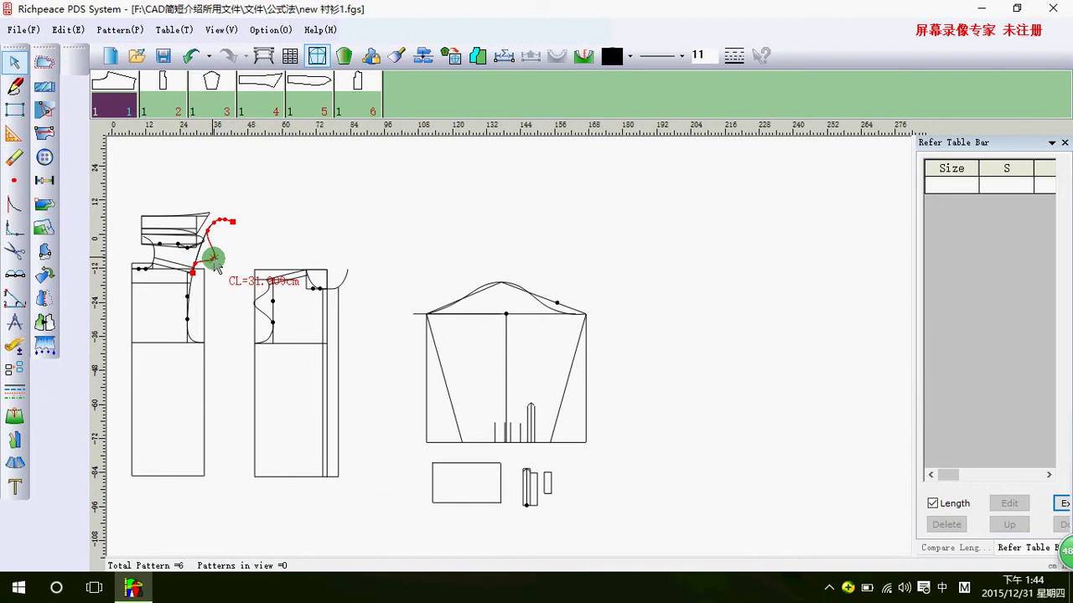
mouse_move(216, 265)
left_mouse_down()
mouse_move(284, 262)
mouse_move(241, 279)
mouse_move(219, 228)
mouse_move(210, 259)
mouse_move(220, 242)
left_mouse_up()
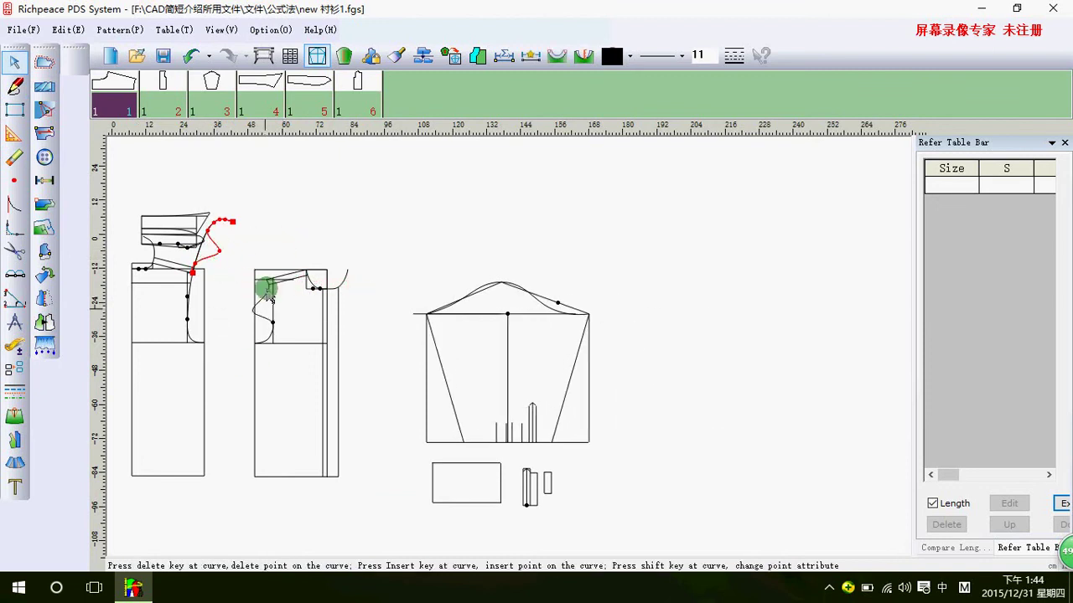
left_click(190, 56)
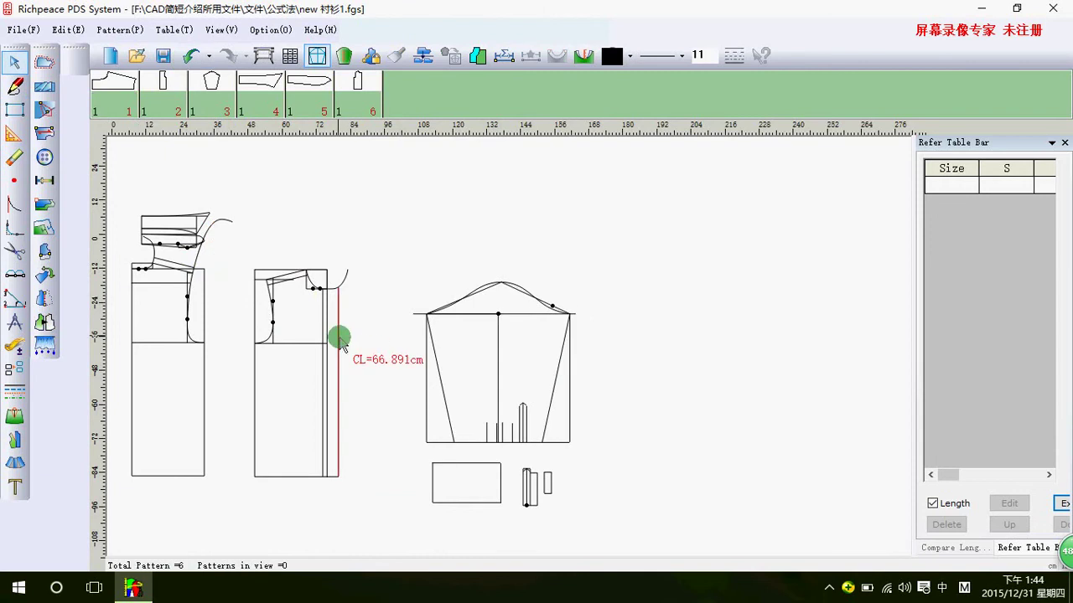
scroll(508, 348, "up", 1)
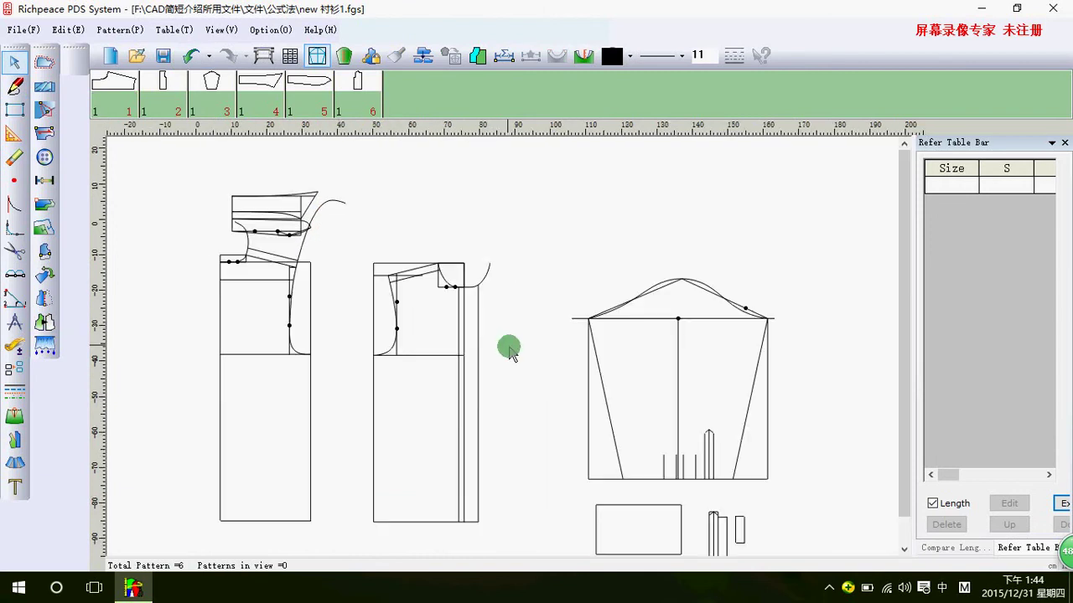
scroll(509, 348, "down", 2)
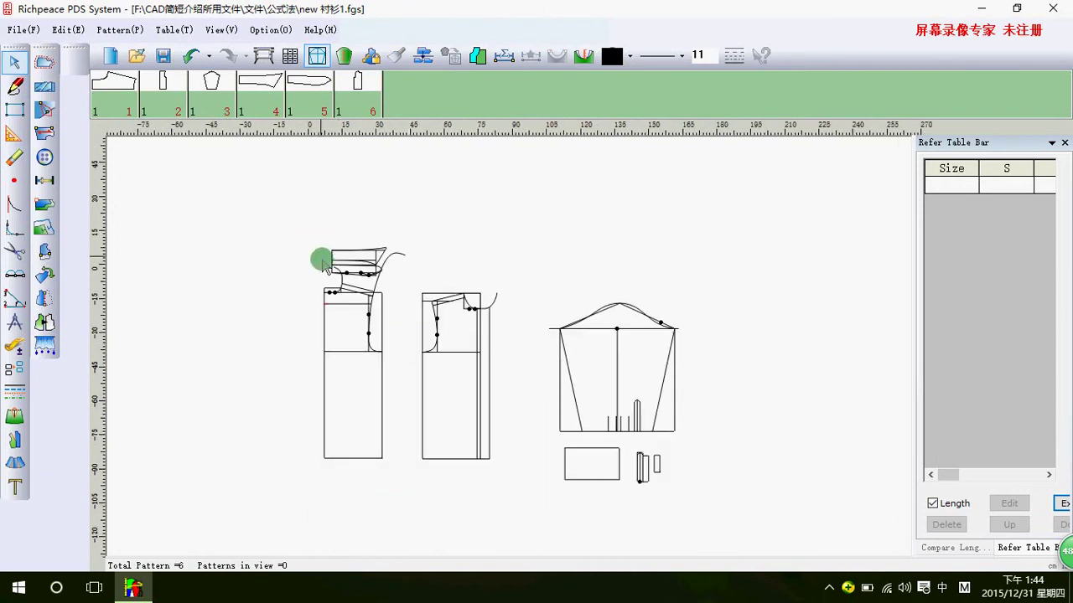
middle_click_drag(319, 259, 511, 349)
scroll(509, 348, "up", 1)
scroll(508, 349, "up", 1)
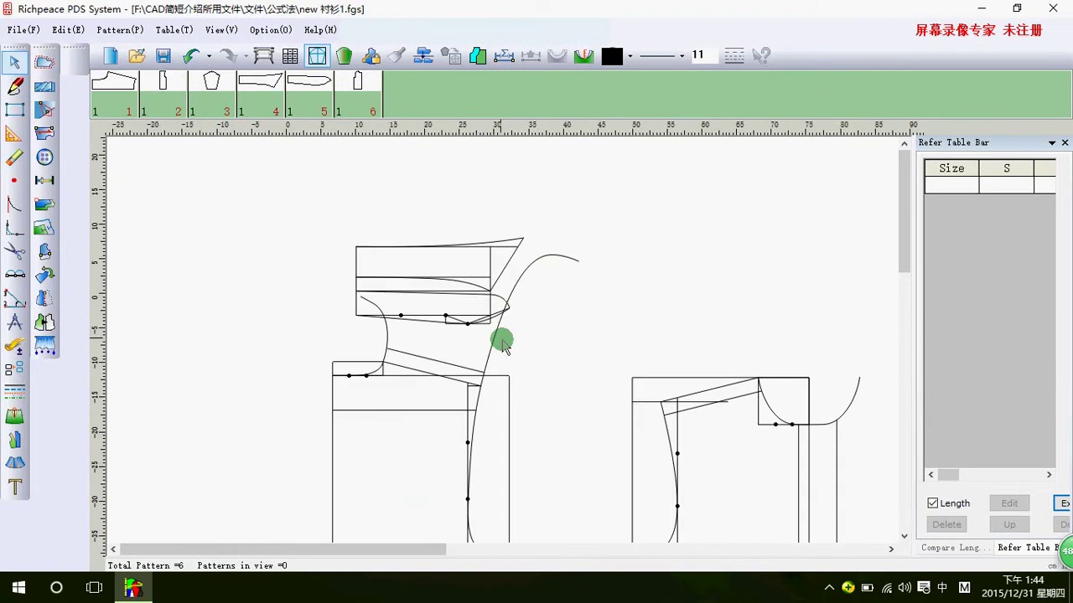
scroll(639, 382, "up", 1)
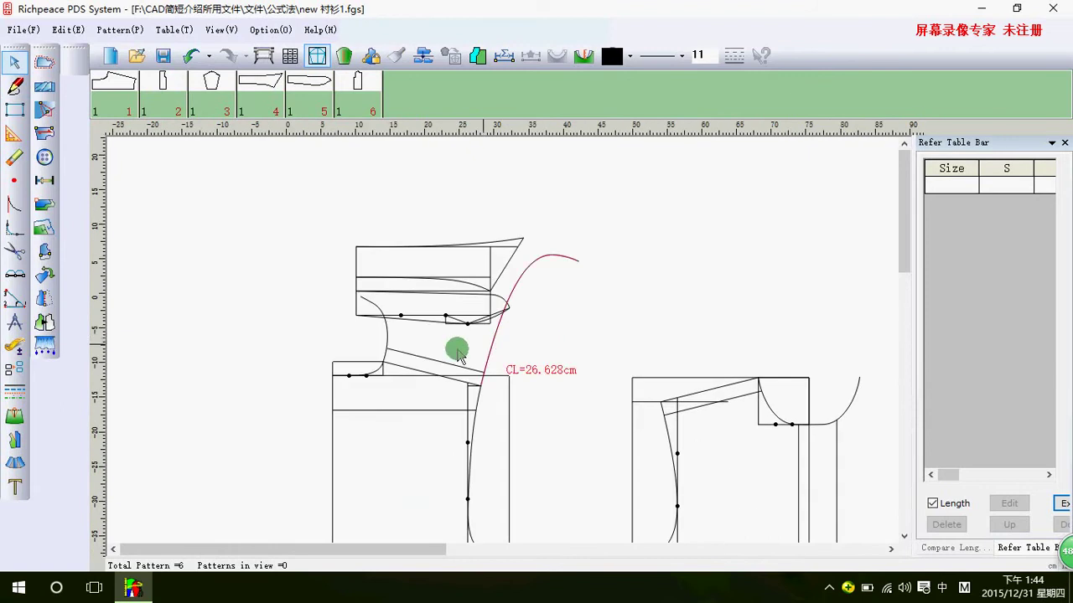
left_click(390, 336)
left_click(367, 329)
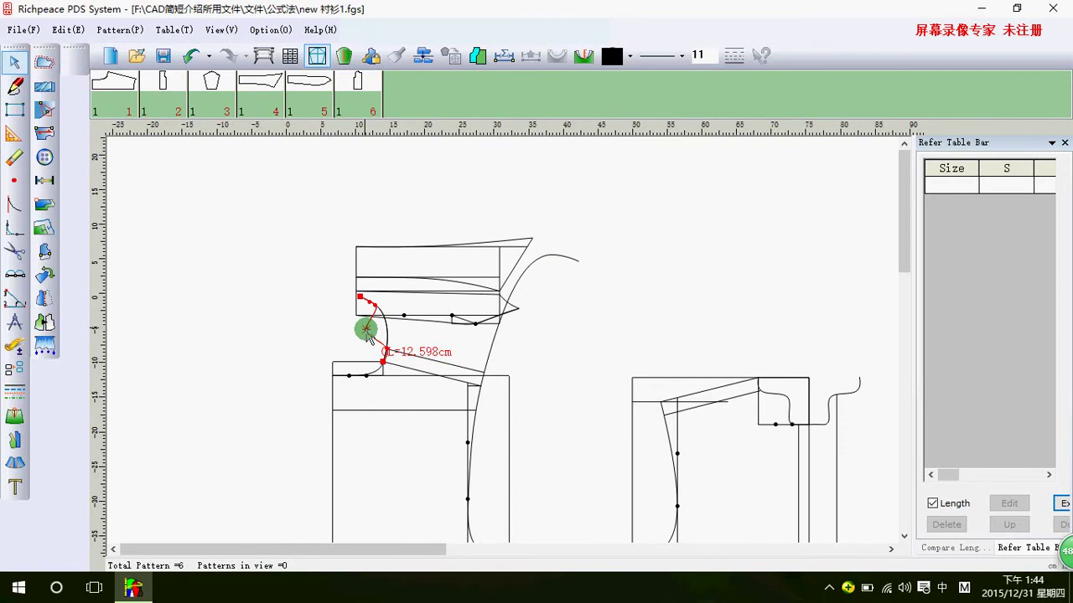
mouse_move(366, 330)
left_mouse_down()
mouse_move(400, 344)
mouse_move(383, 330)
left_mouse_up()
right_click(426, 383)
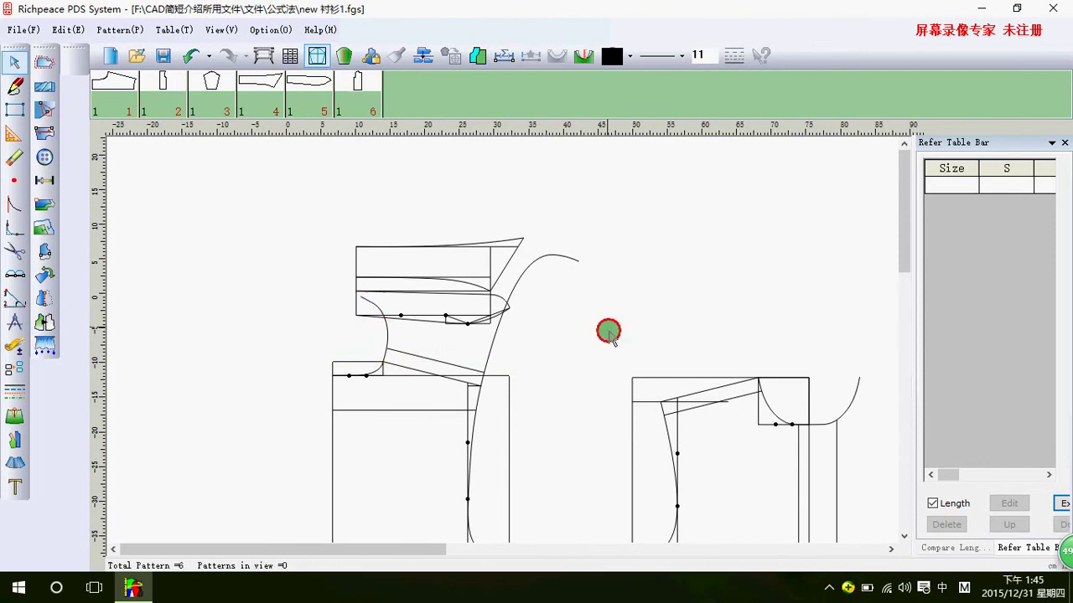
left_click(621, 371)
left_click(190, 59)
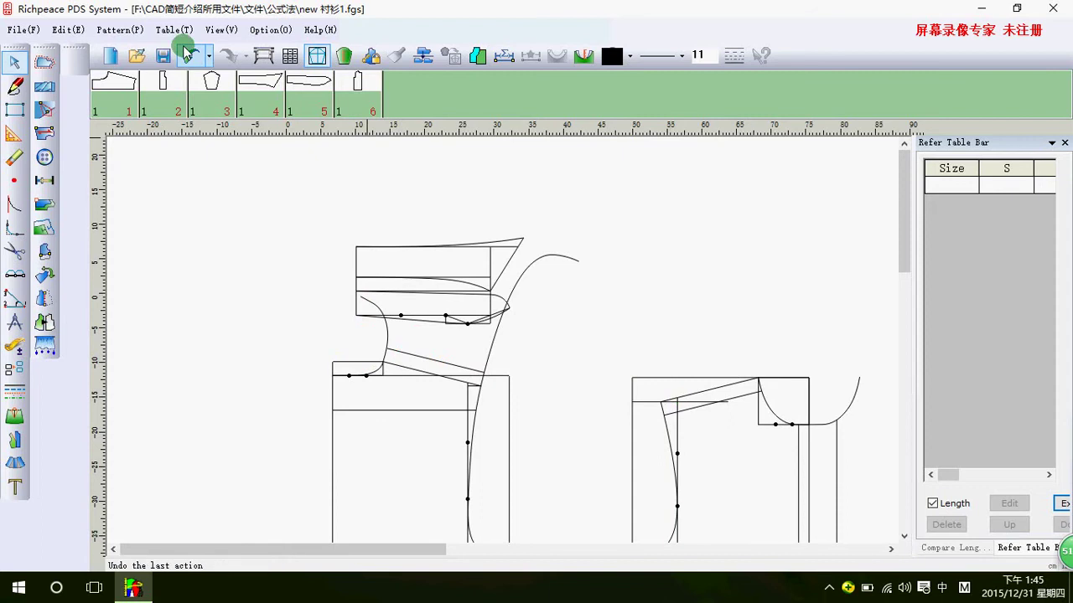
scroll(554, 383, "up", 1)
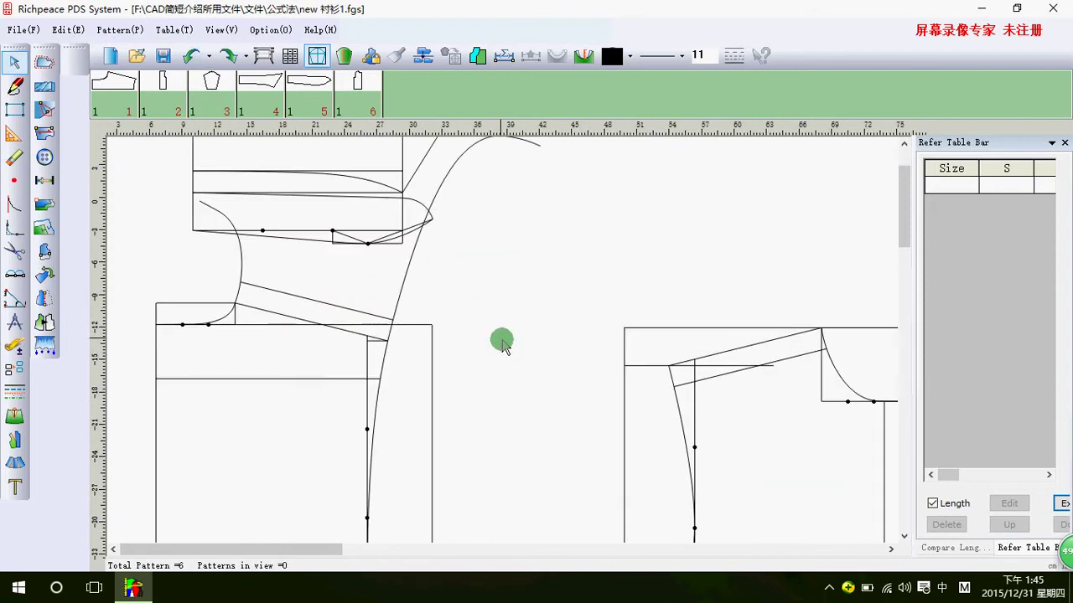
scroll(503, 340, "up", 1)
scroll(503, 340, "down", 2)
scroll(503, 340, "up", 1)
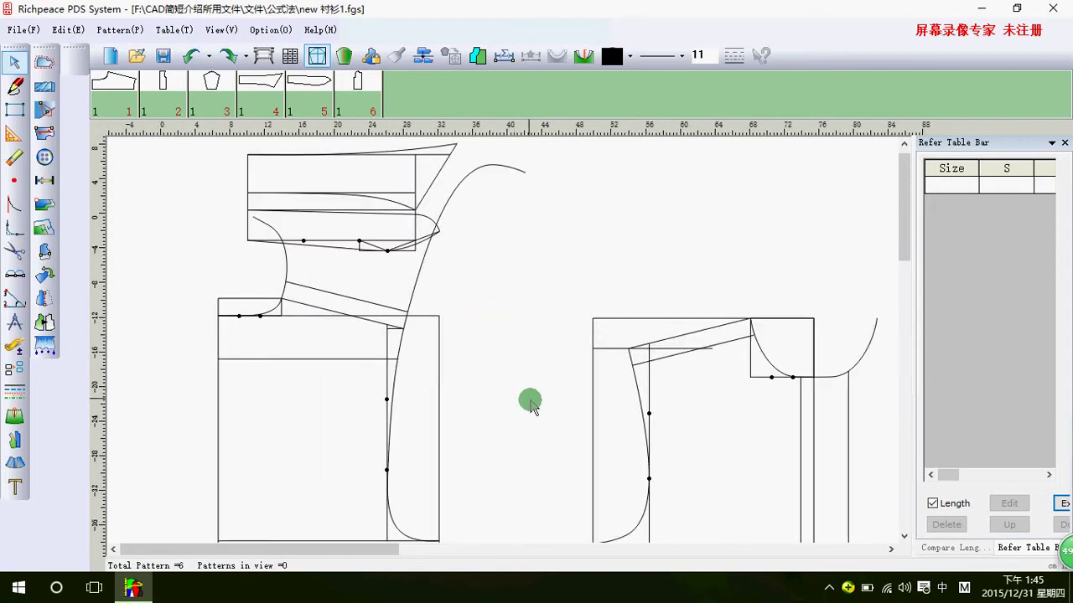
scroll(528, 399, "down", 1)
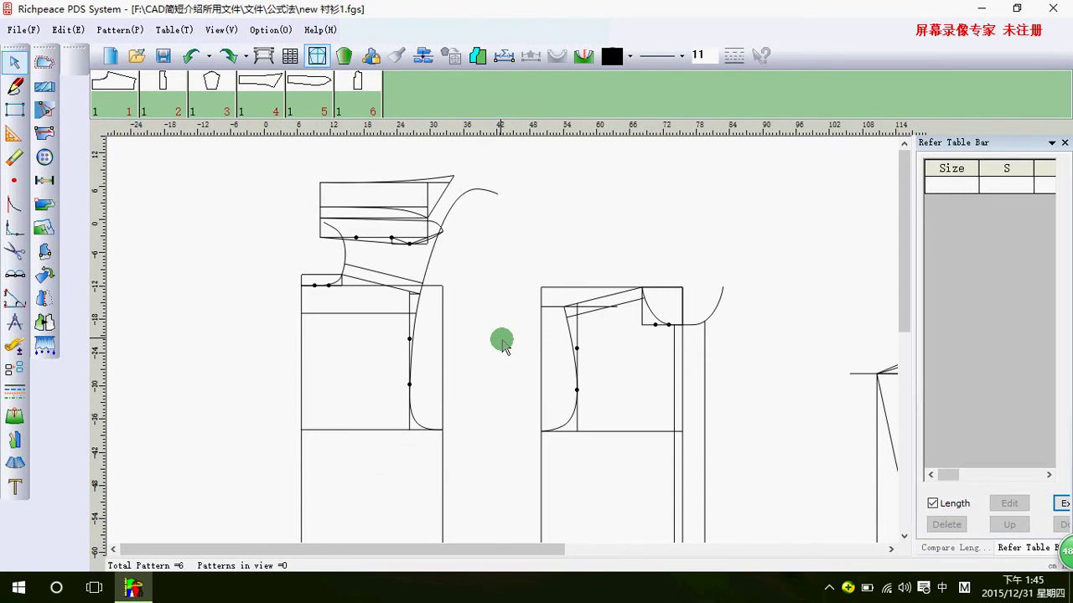
scroll(503, 342, "down", 2)
scroll(503, 342, "down", 1)
scroll(537, 348, "down", 1)
scroll(511, 347, "up", 1)
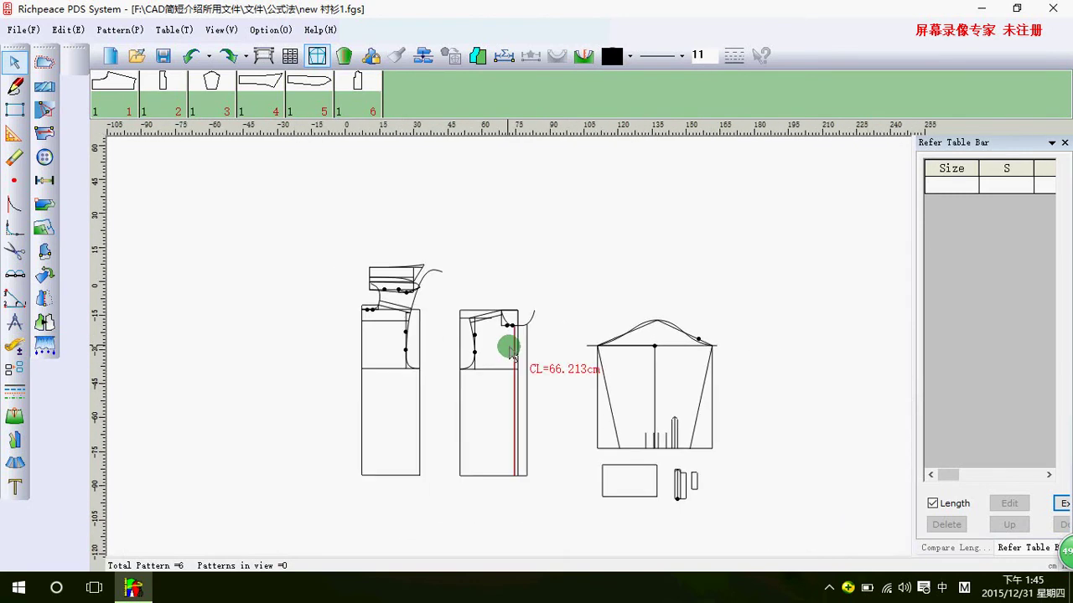
scroll(509, 350, "up", 1)
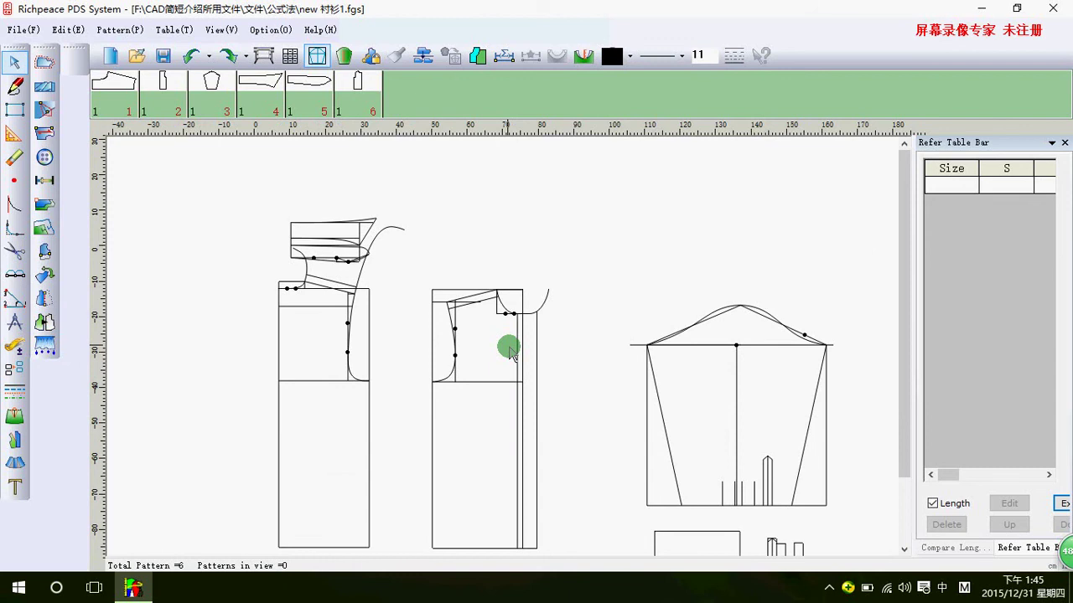
Open the size measurement table and dismiss the XXL colour picker
left_click(162, 30)
left_click(216, 54)
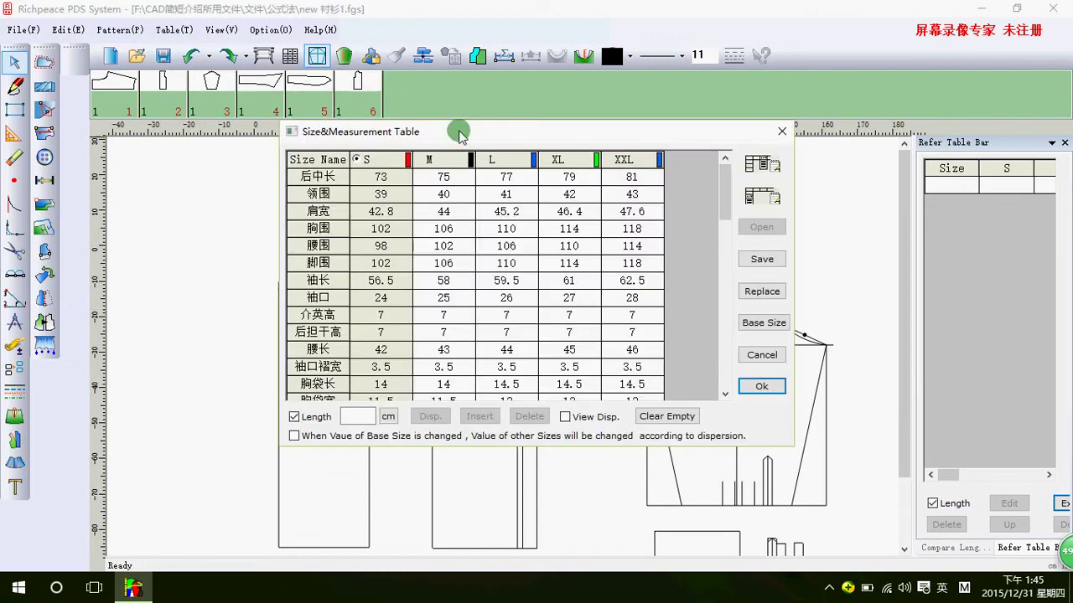
left_click(660, 161)
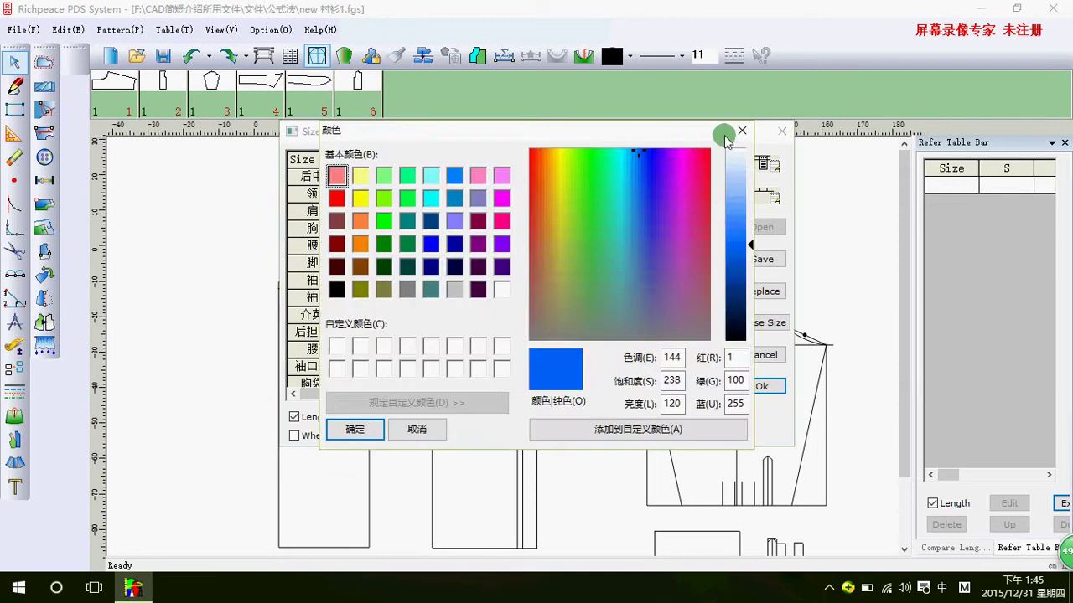
left_click(742, 131)
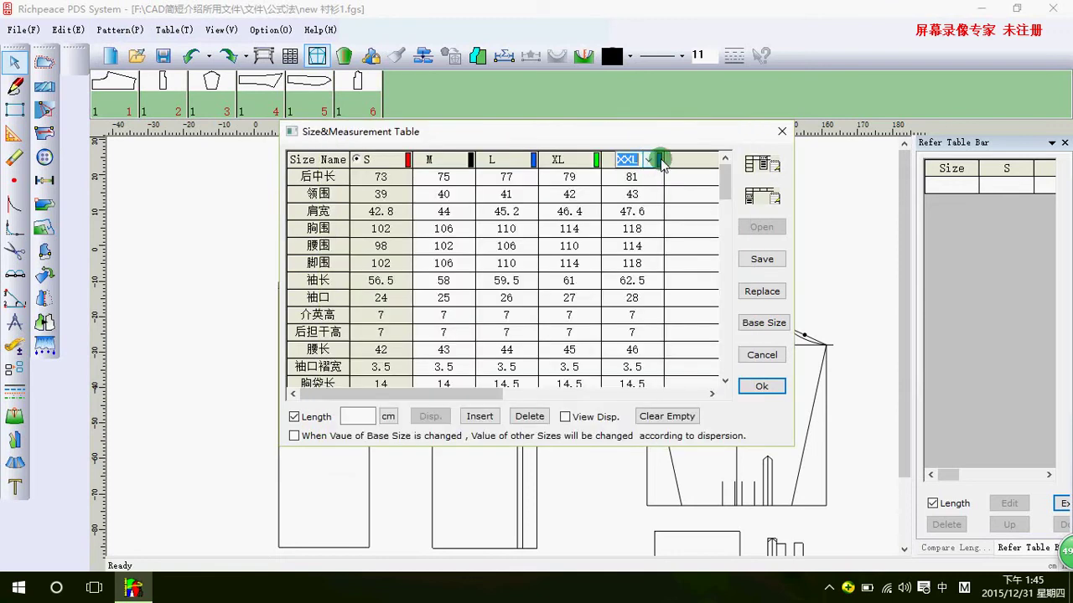
Add a new size column named xxxL after XXL and accept the table
key("Return")
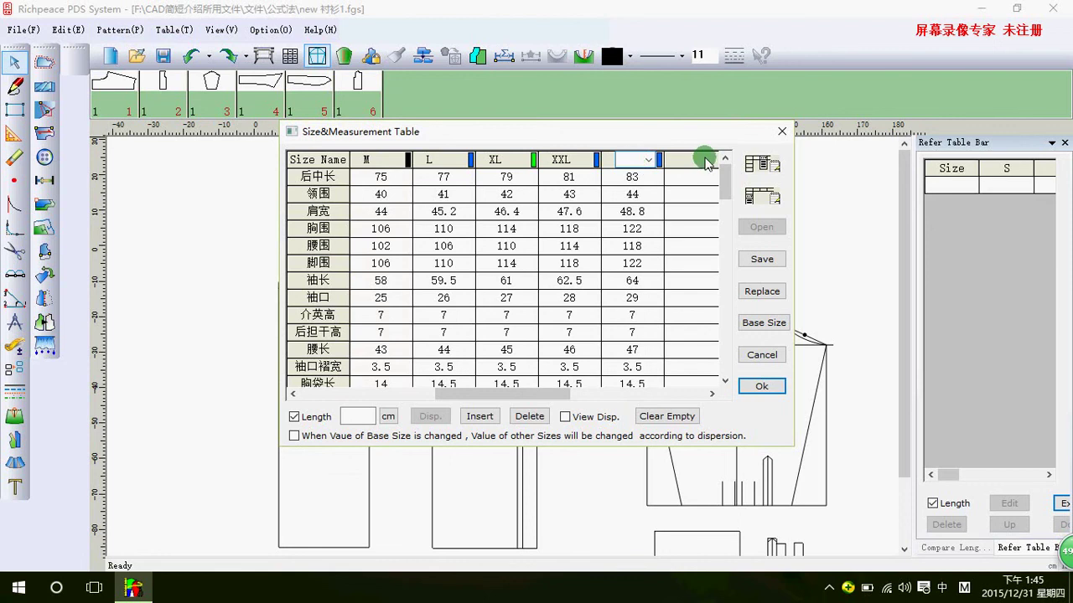
type("xxx")
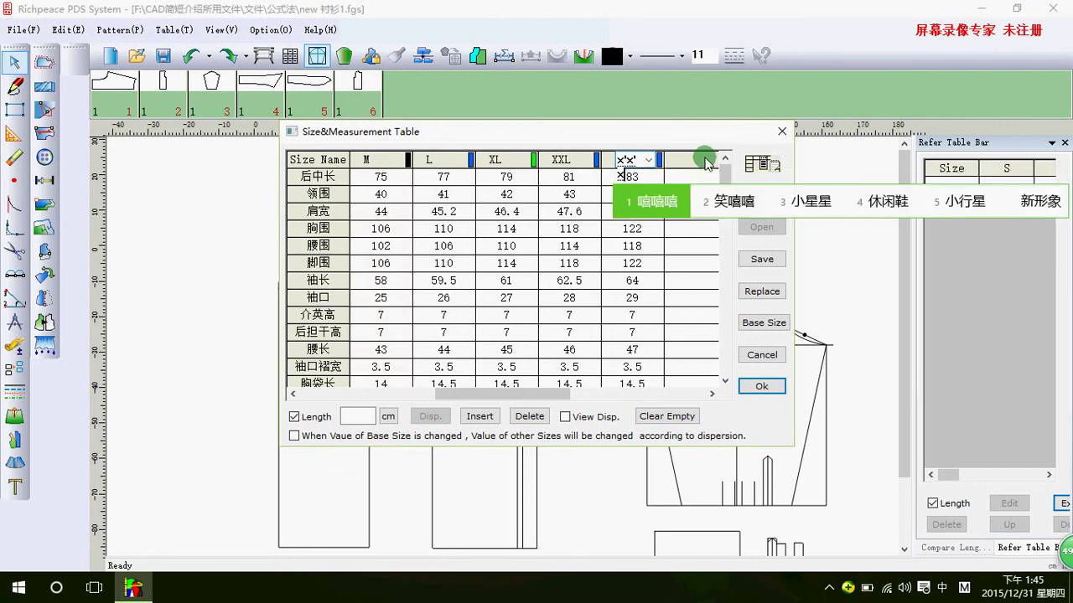
key("BackSpace")
key("BackSpace")
key("BackSpace")
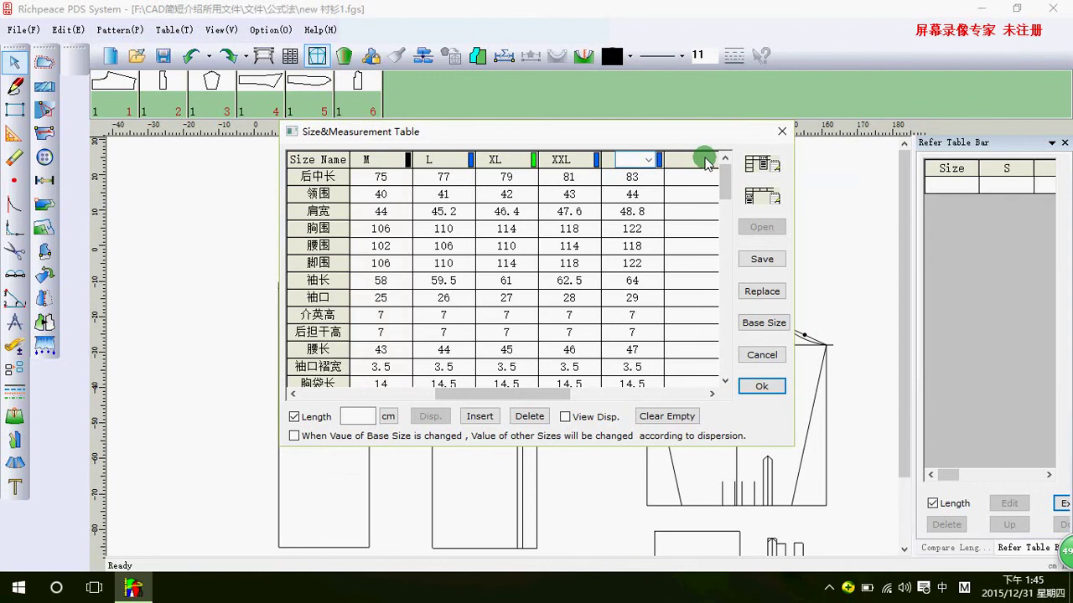
key("shift")
type("xx")
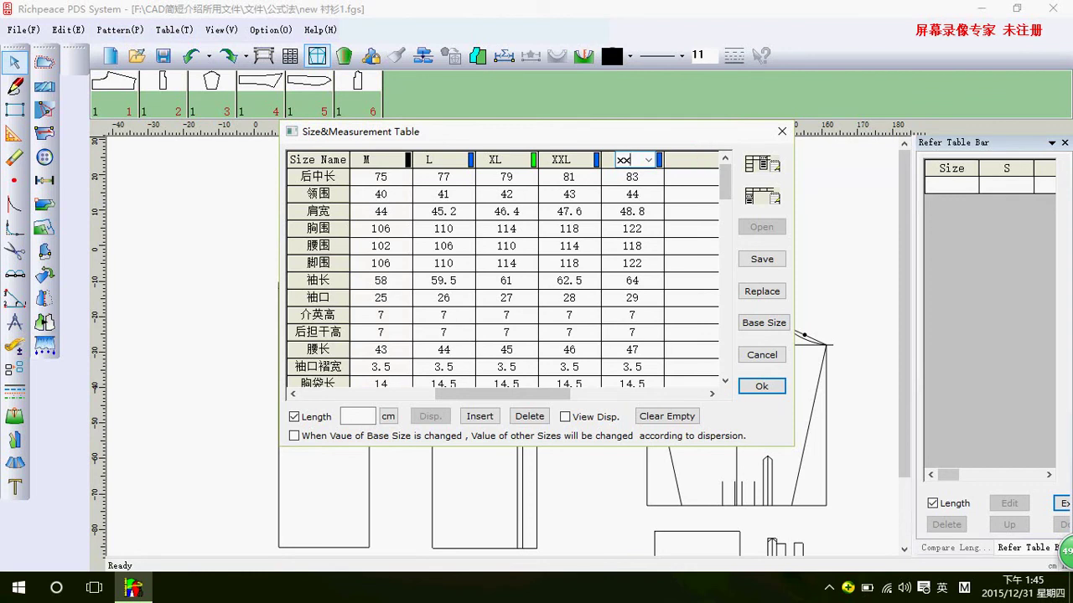
type("xl")
key("BackSpace")
left_click(705, 161)
type("L")
left_click(760, 387)
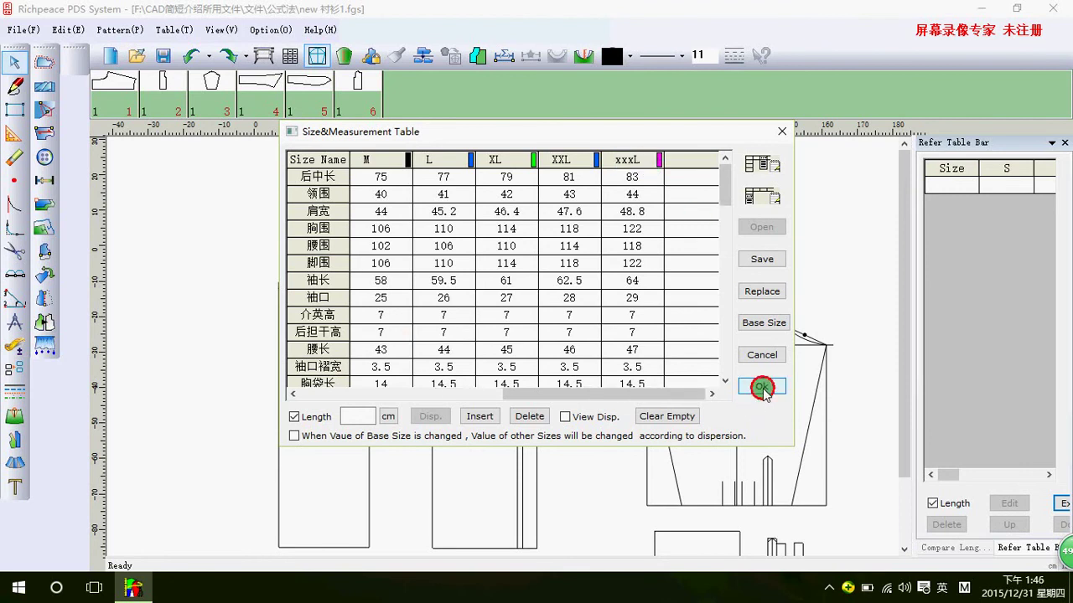
scroll(503, 347, "up", 2)
scroll(504, 329, "down", 3)
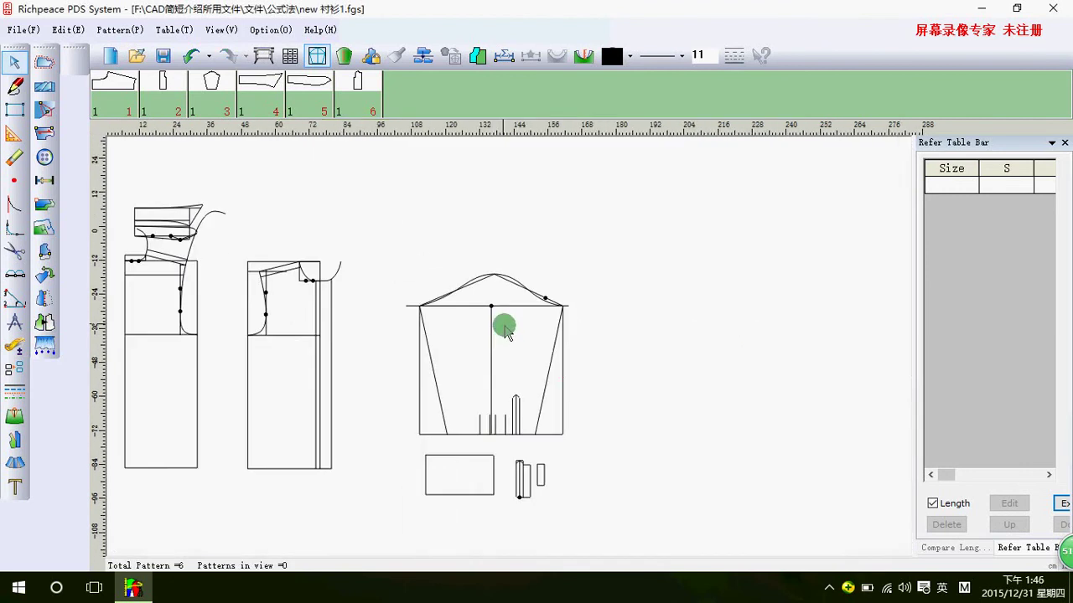
scroll(506, 335, "up", 1)
scroll(520, 368, "up", 1)
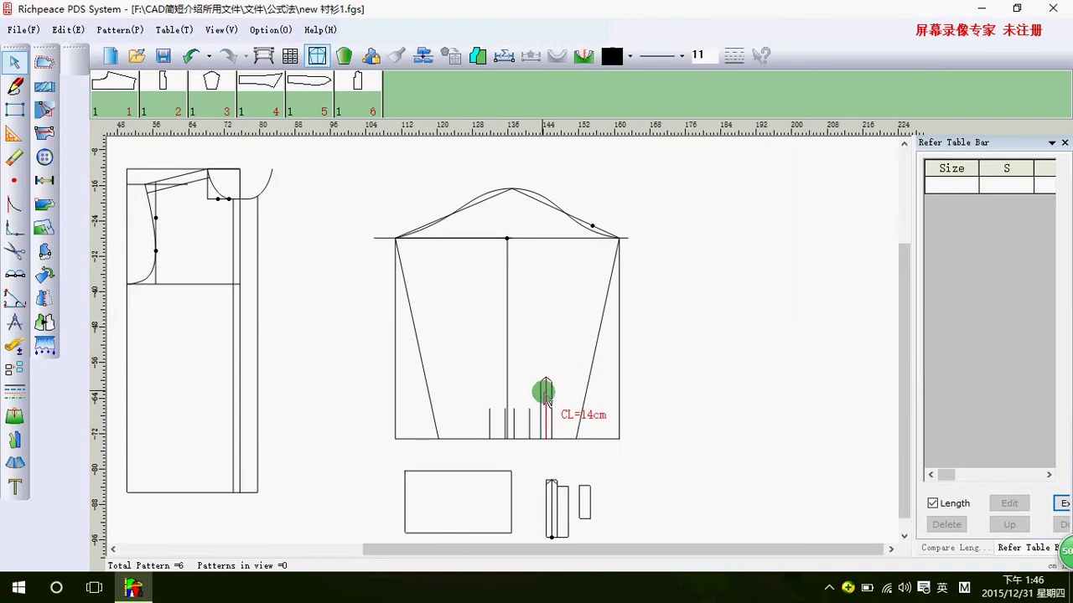
Display the graded outlines for all sizes on the shirt pieces with F7 and zoom to inspect them
key("F7")
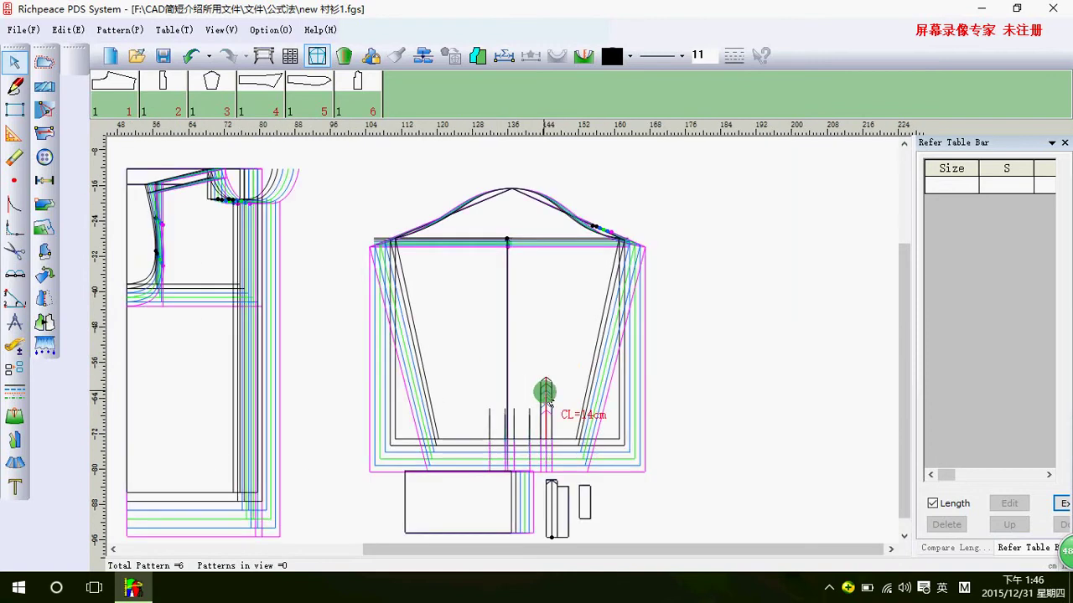
scroll(546, 394, "down", 1)
scroll(497, 335, "down", 1)
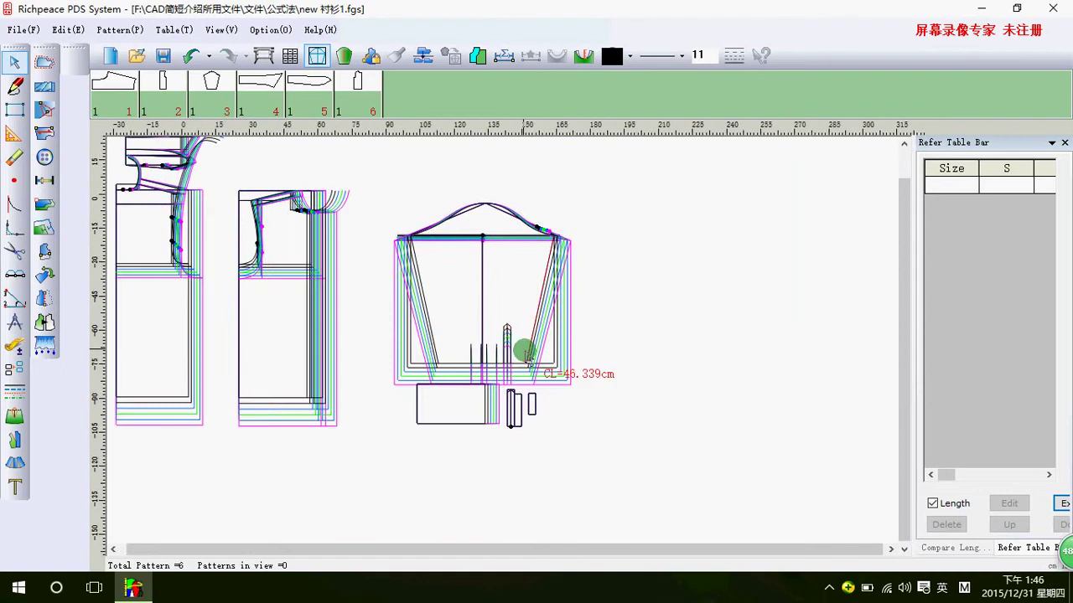
scroll(515, 352, "down", 1)
scroll(512, 344, "up", 1)
scroll(497, 336, "up", 1)
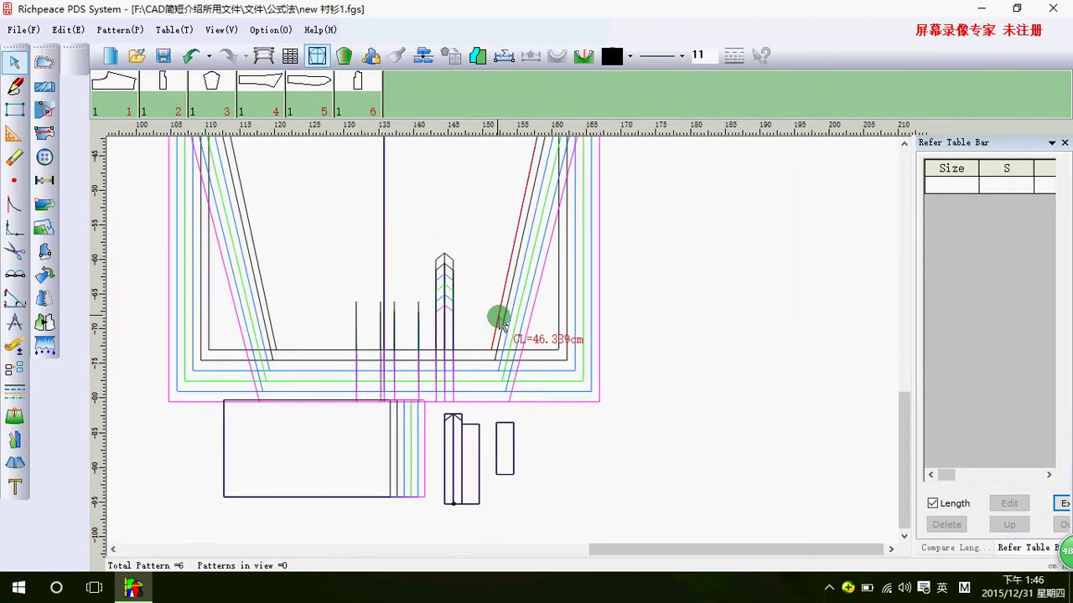
scroll(499, 325, "up", 1)
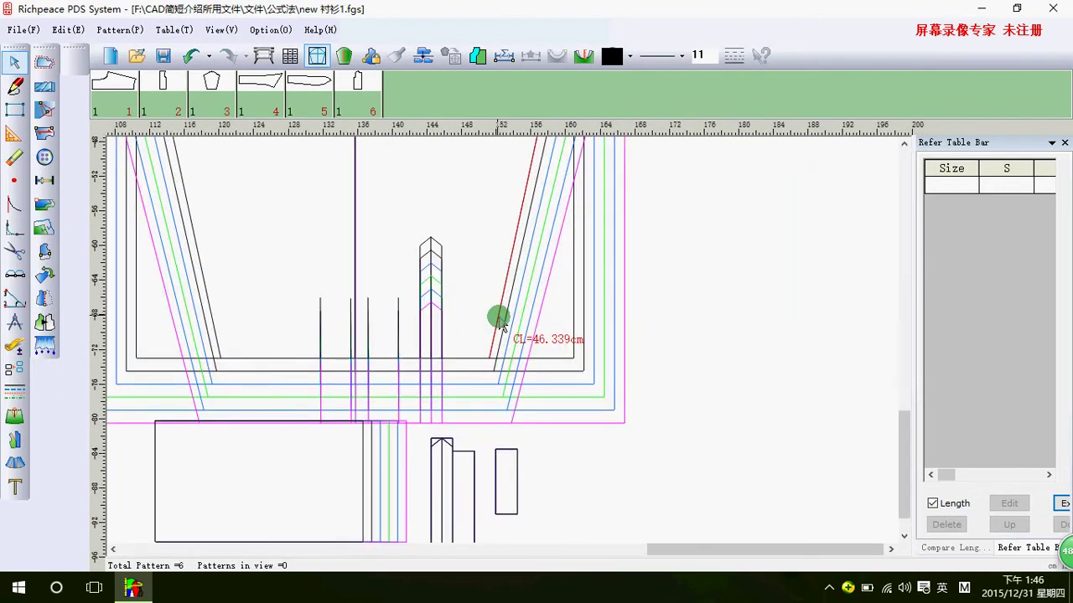
scroll(500, 325, "up", 1)
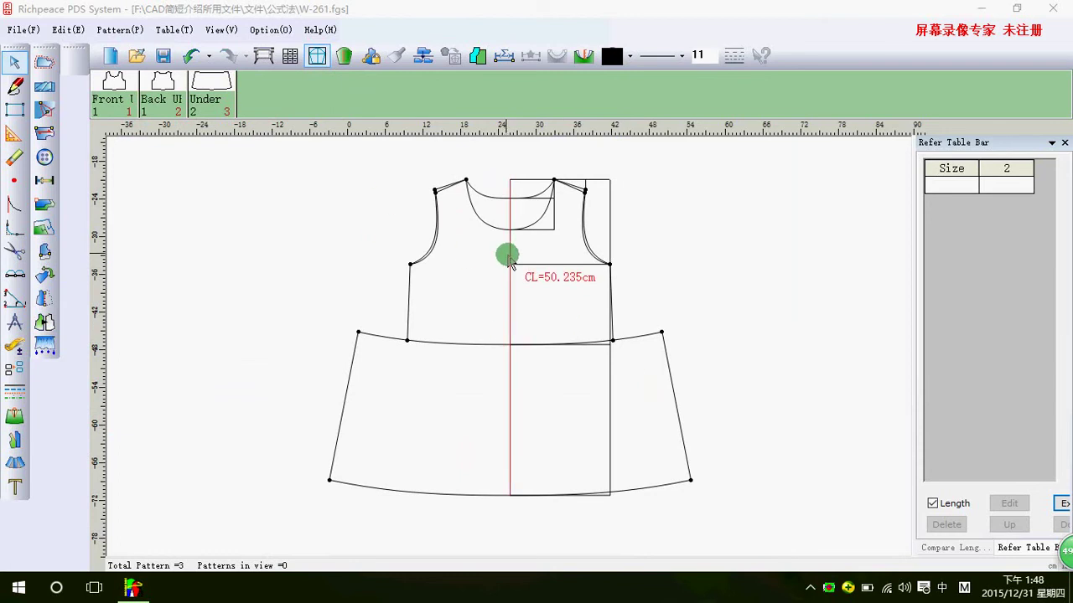
Set the neckline point to 领宽/2 − 2, giving a 5 cm neckline
left_click(555, 180)
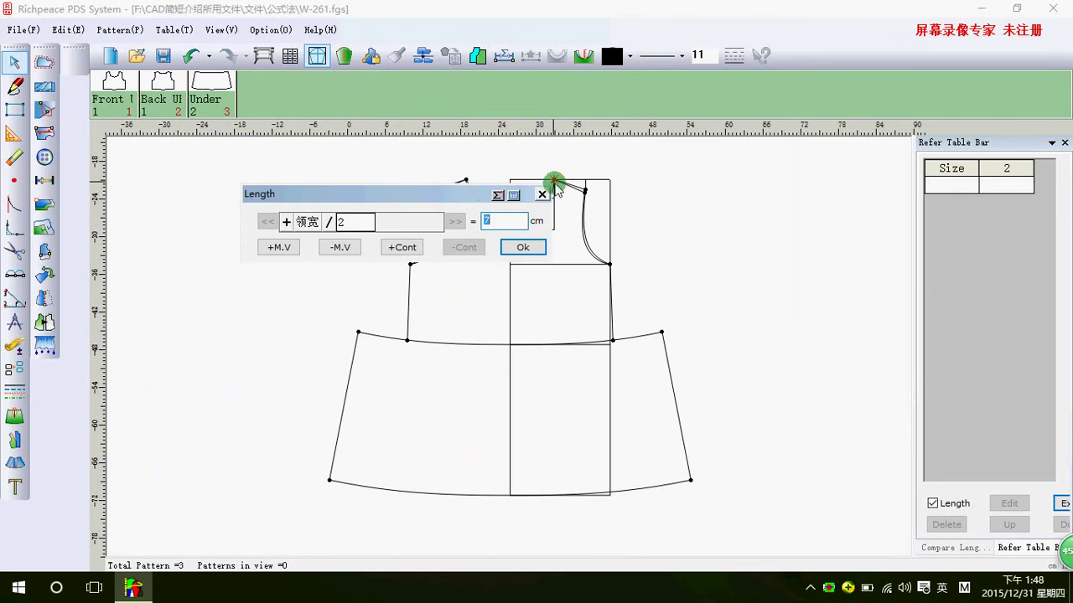
left_click(397, 237)
left_click(383, 222)
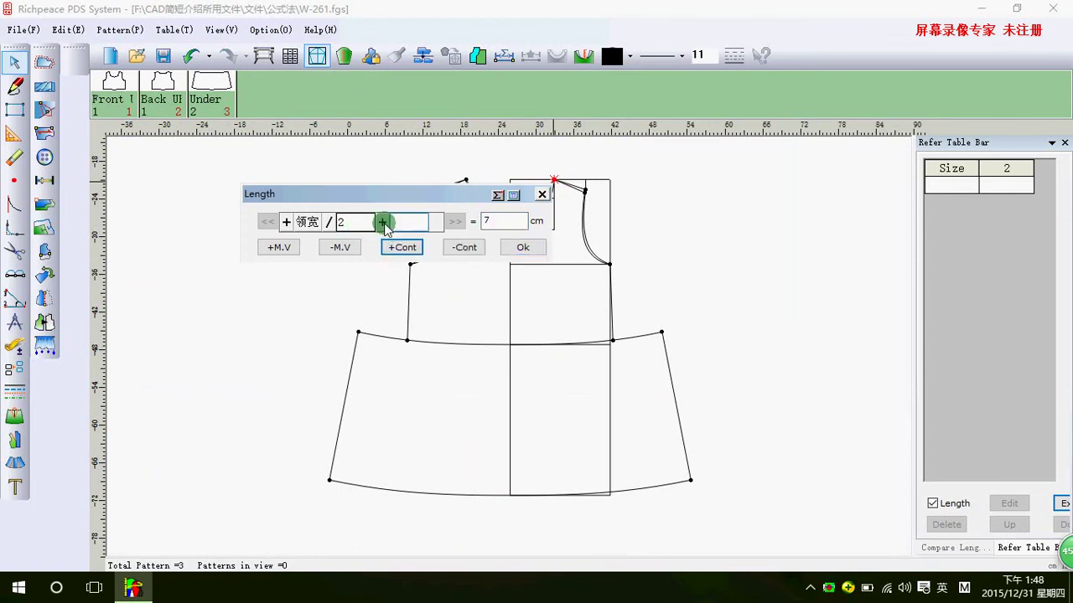
left_click(422, 221)
type("2")
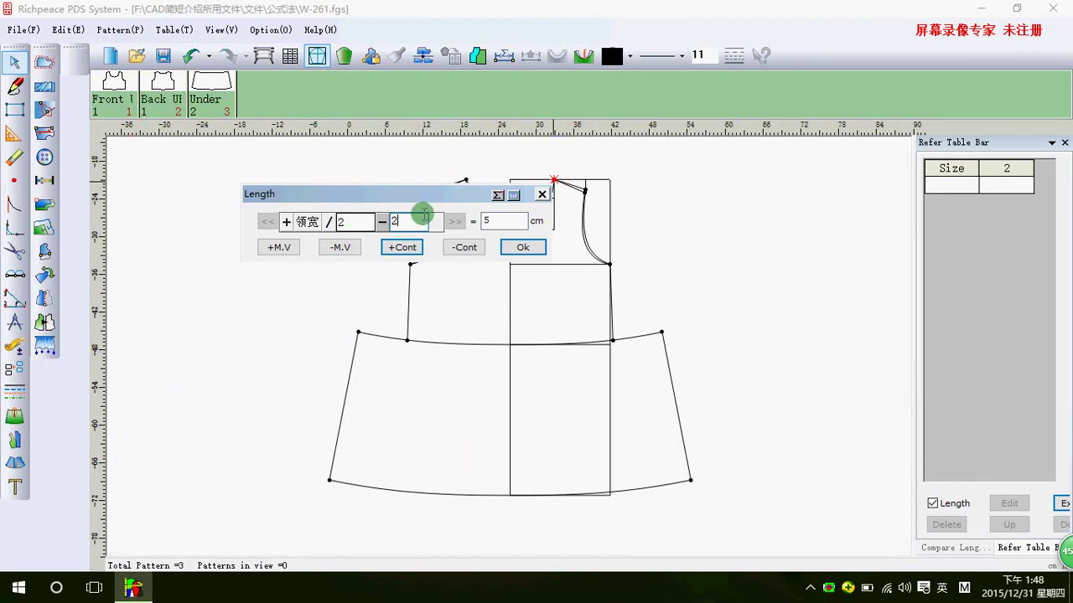
left_click(520, 248)
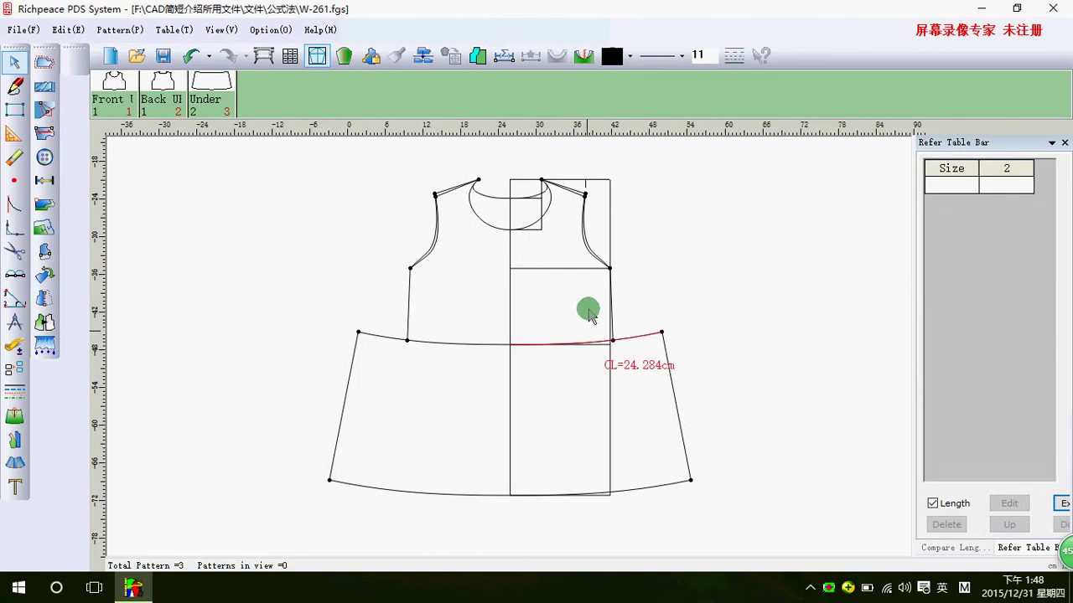
Keep the armhole at 12.5 and change the hem to 衣长×1.015 − 0.5 (49.235 cm)
left_click(609, 268)
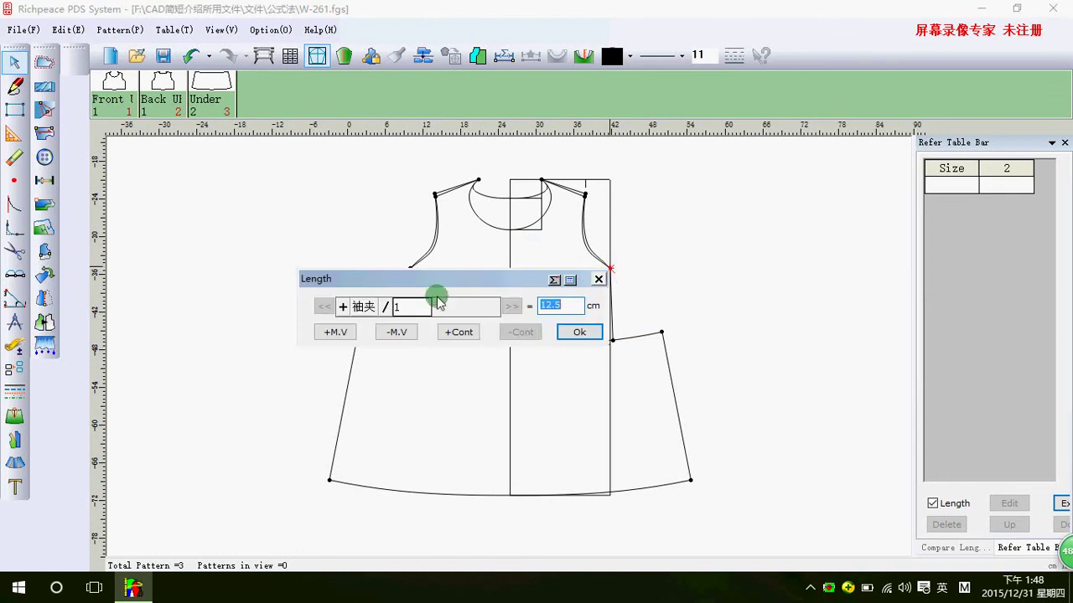
left_click(453, 332)
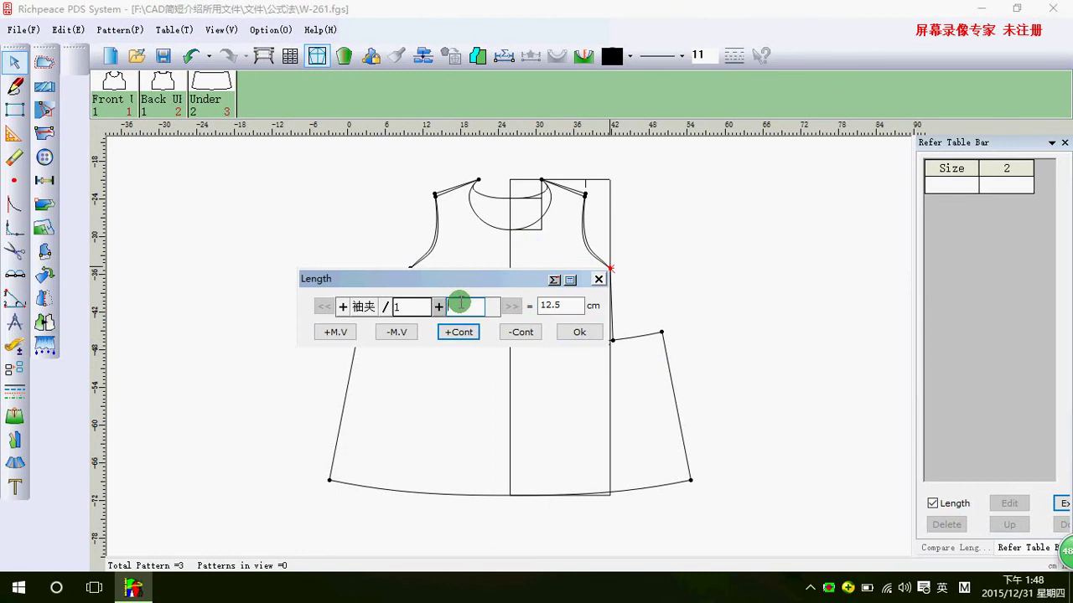
type("1")
left_click(568, 332)
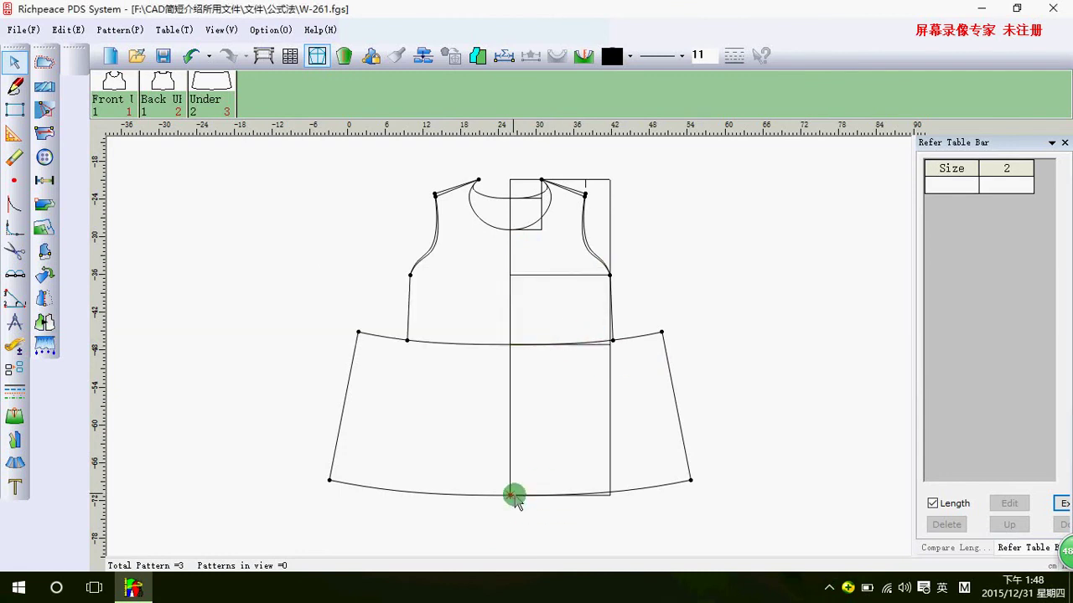
left_click(512, 496)
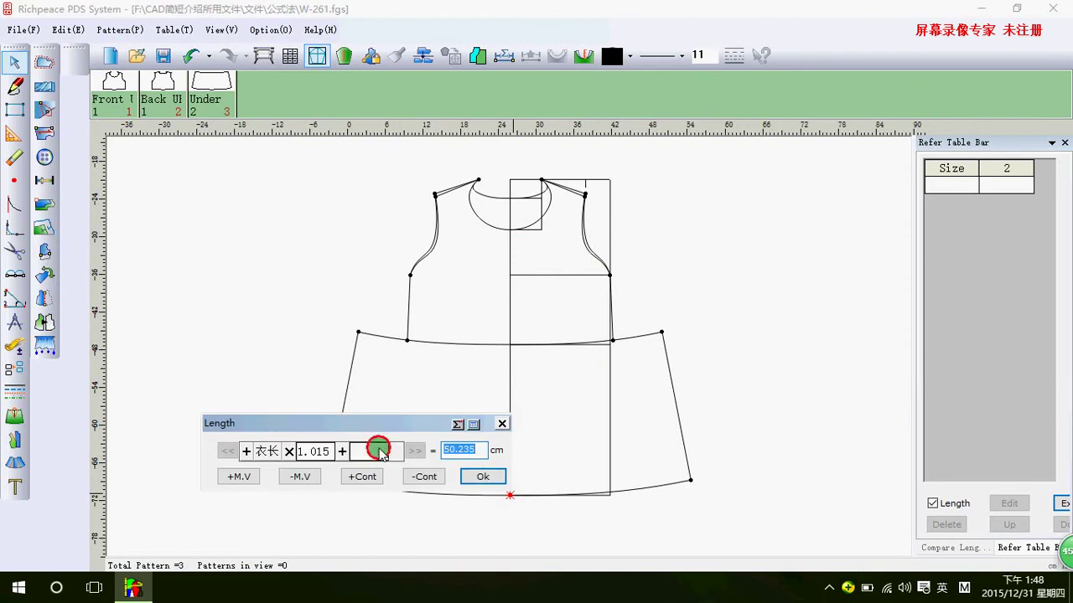
left_click(354, 450)
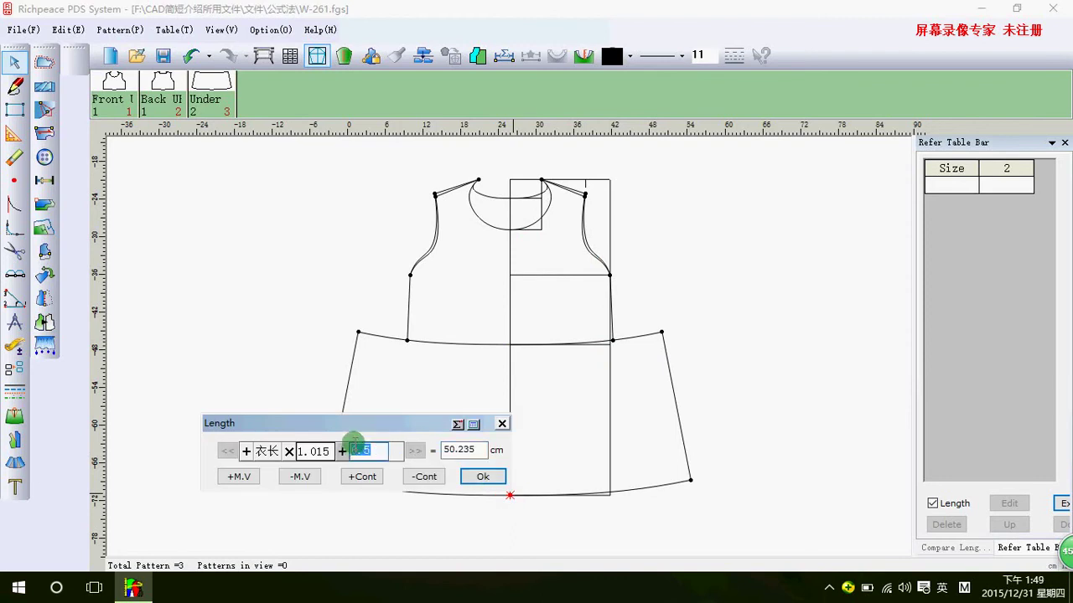
left_click_drag(355, 450, 343, 451)
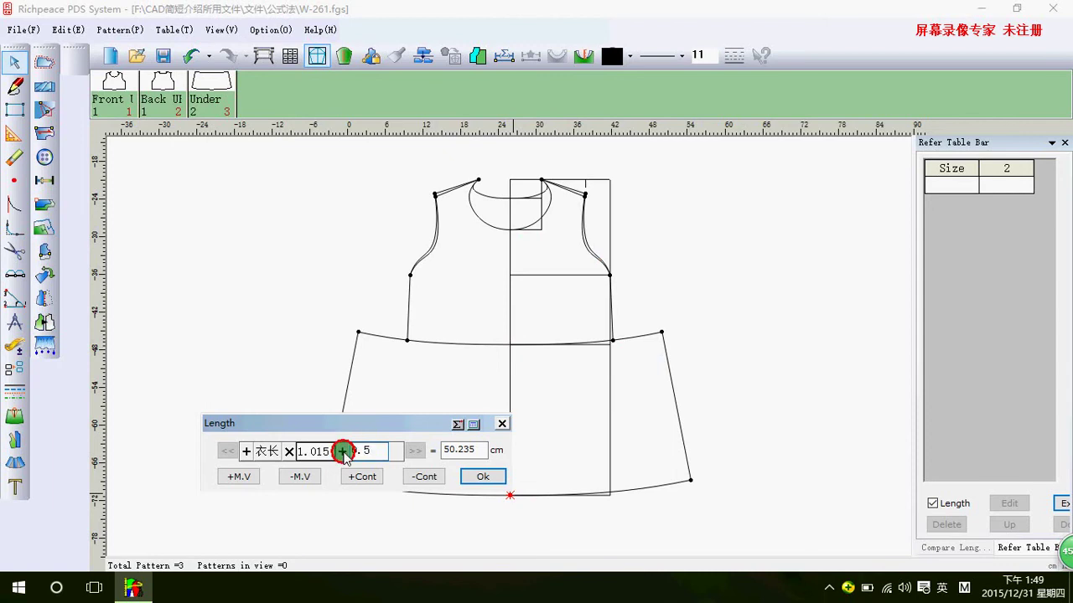
left_click(343, 451)
left_click(492, 484)
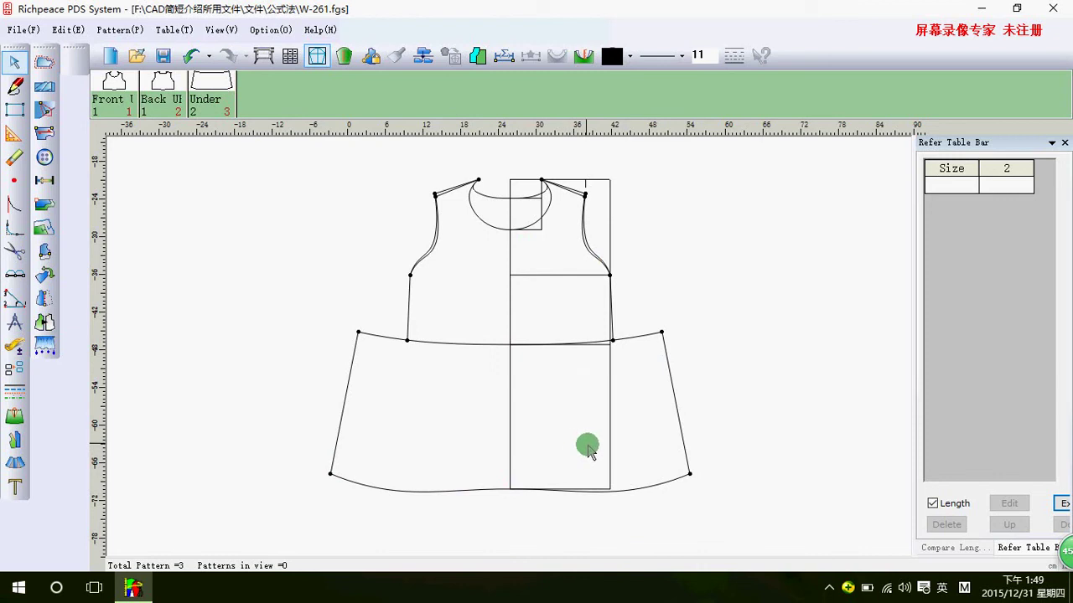
Zoom in and out around the finished bodice and skirt draft to inspect it
scroll(506, 347, "down", 1)
scroll(506, 347, "up", 3)
scroll(508, 354, "down", 3)
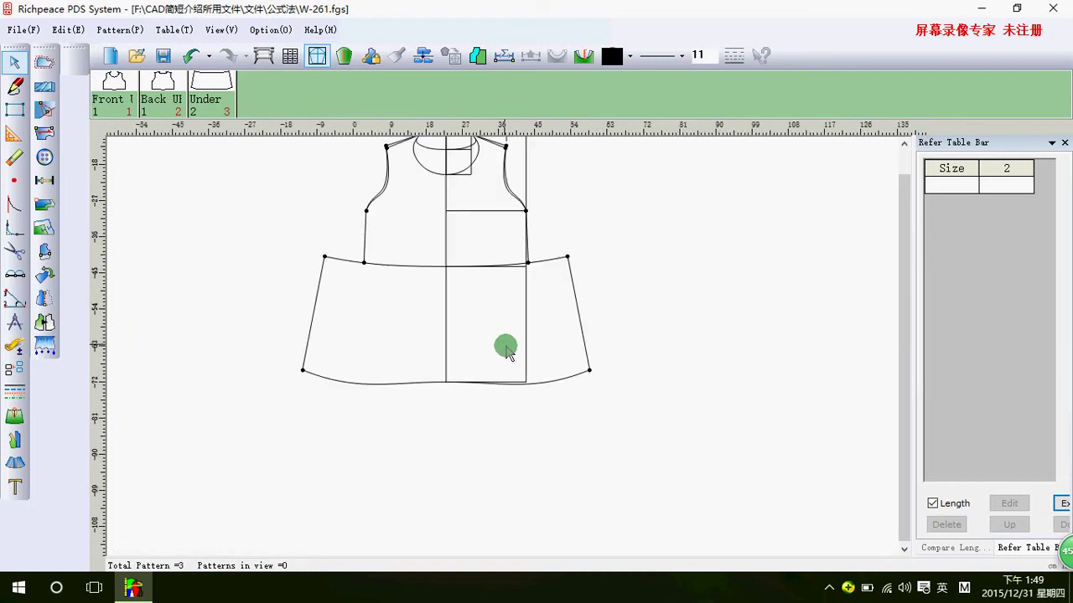
scroll(506, 352, "down", 1)
scroll(505, 352, "up", 2)
scroll(503, 352, "up", 1)
scroll(501, 352, "up", 1)
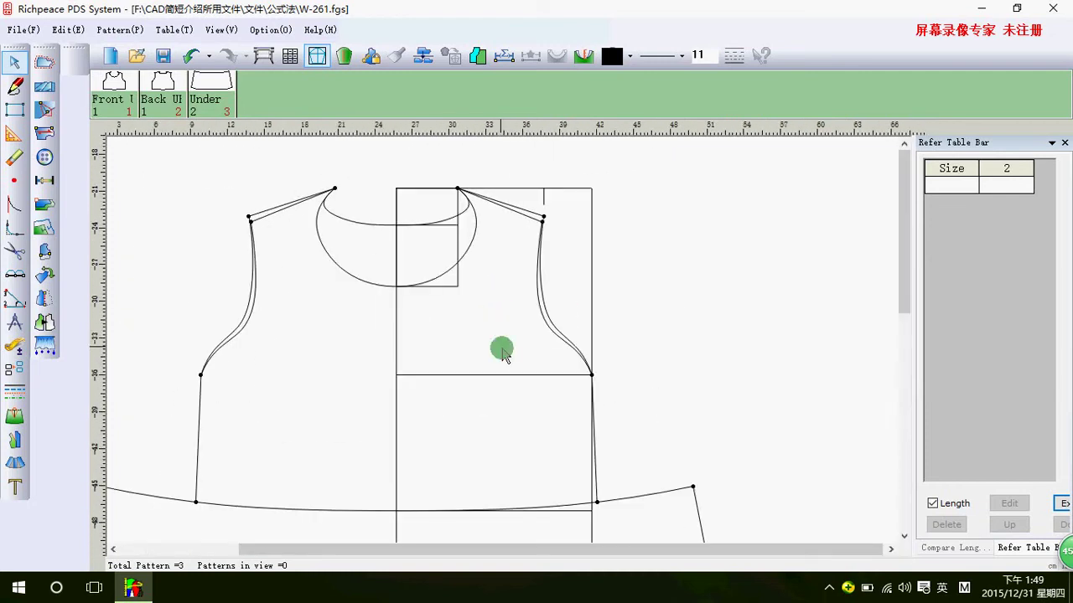
scroll(503, 352, "up", 1)
scroll(503, 352, "down", 1)
scroll(503, 352, "up", 1)
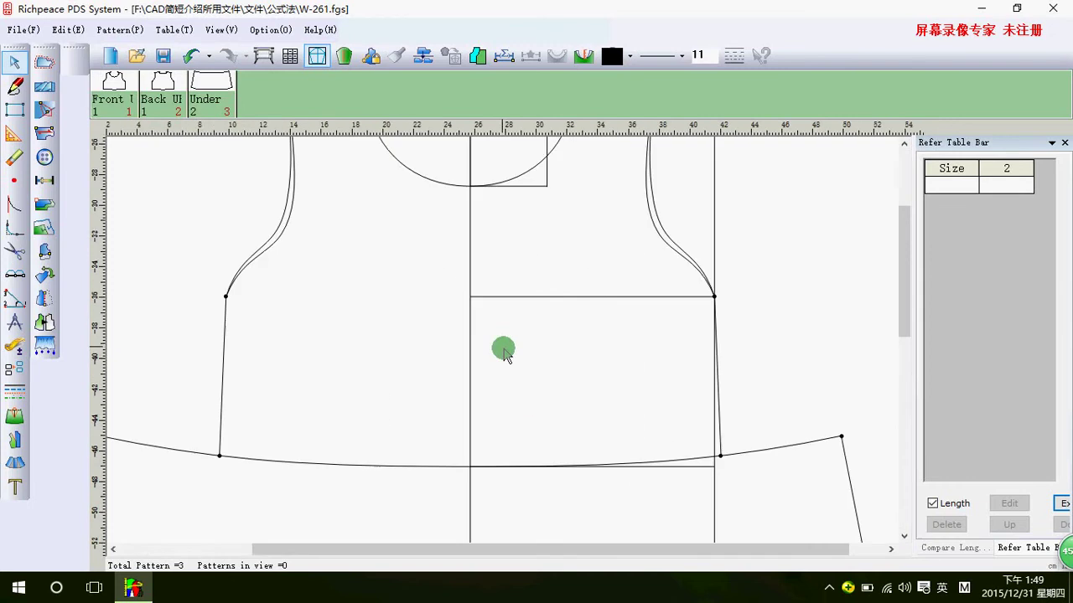
scroll(503, 350, "down", 2)
scroll(508, 359, "down", 1)
scroll(508, 360, "down", 1)
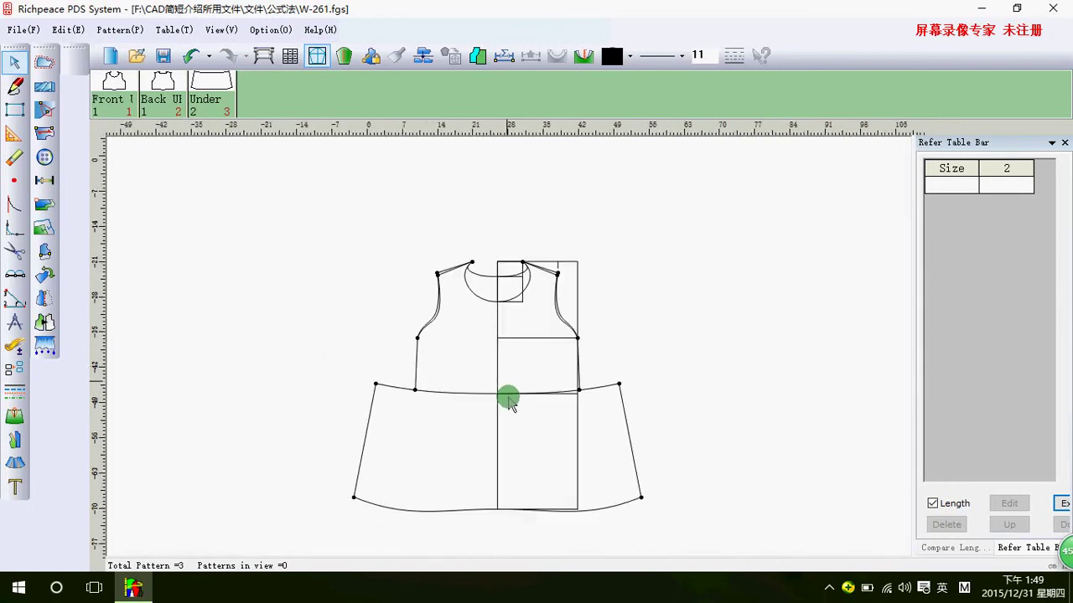
scroll(508, 352, "up", 1)
scroll(510, 352, "up", 1)
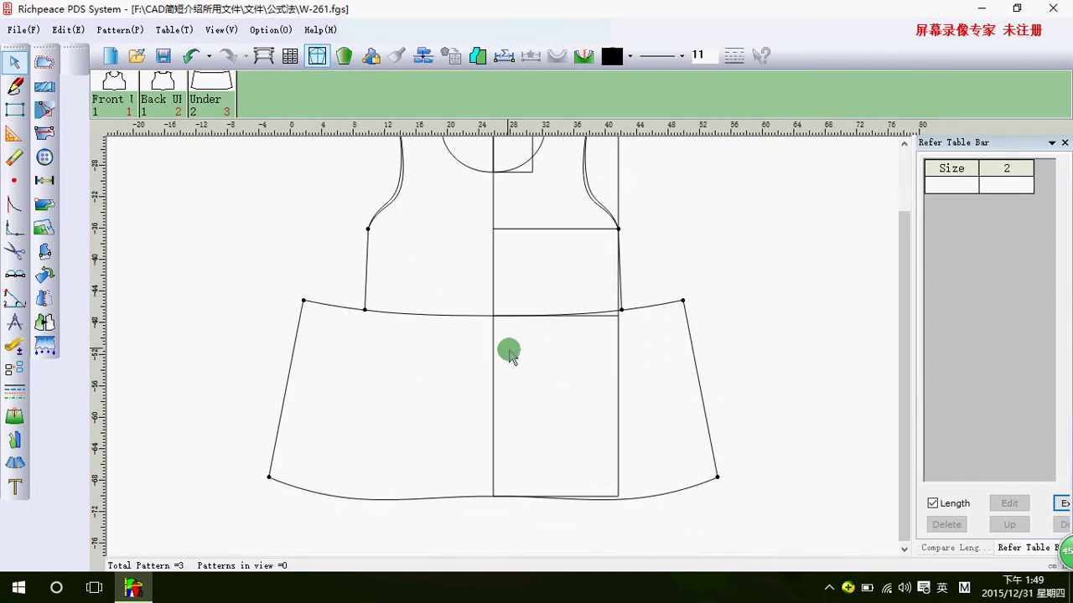
scroll(509, 352, "down", 2)
scroll(509, 342, "up", 1)
scroll(537, 352, "up", 1)
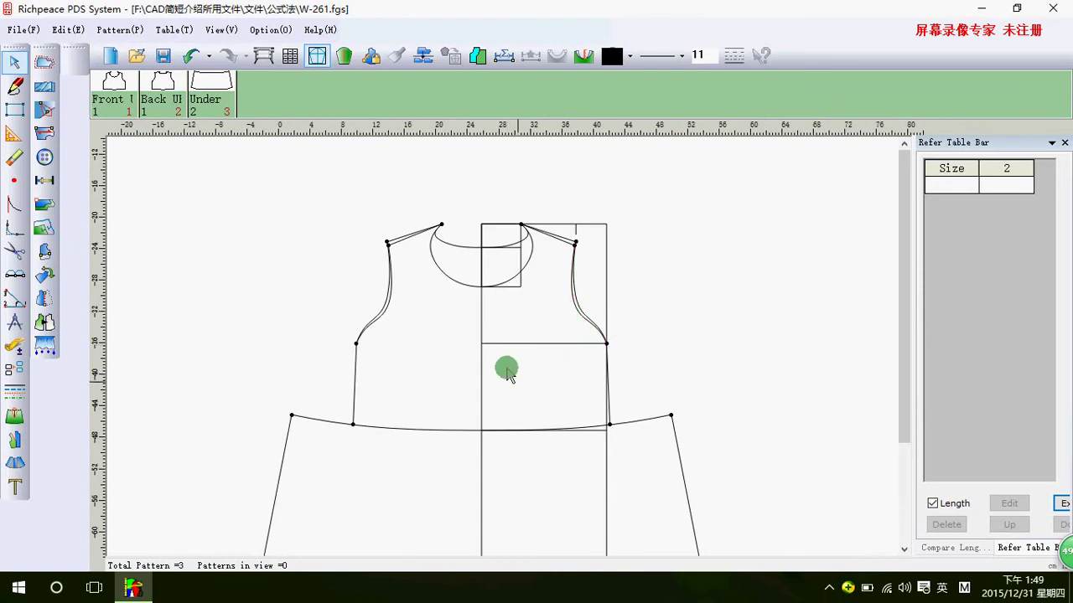
scroll(515, 394, "up", 1)
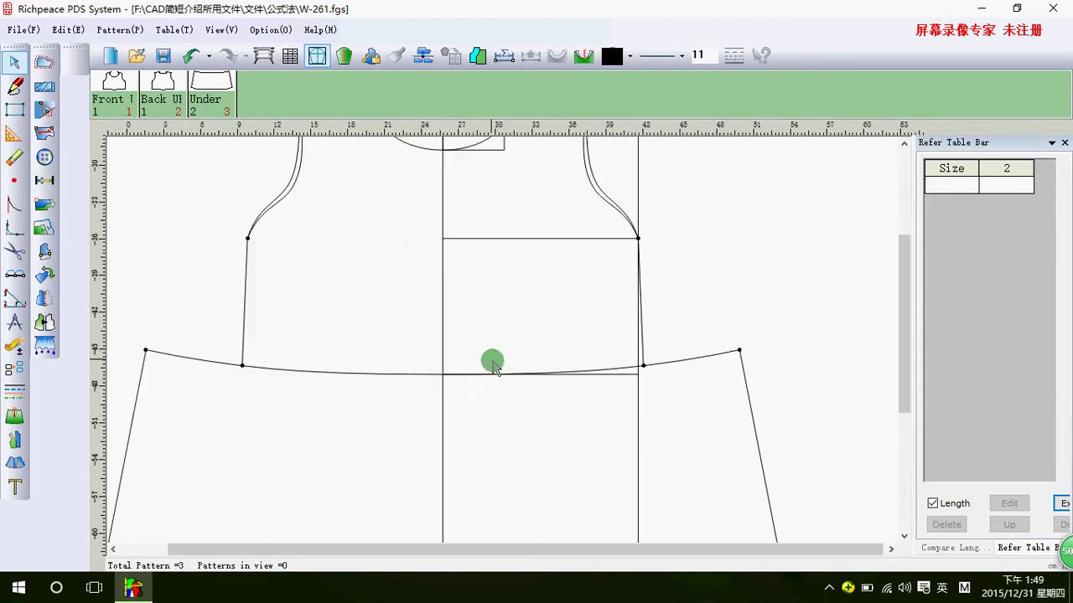
scroll(493, 366, "down", 1)
scroll(493, 367, "down", 1)
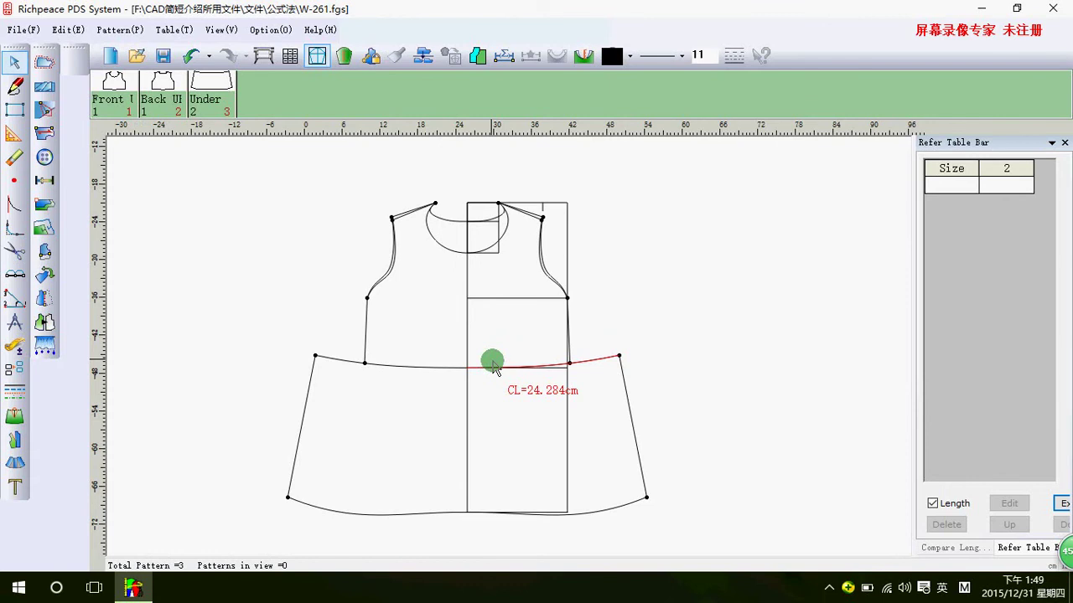
scroll(493, 366, "down", 1)
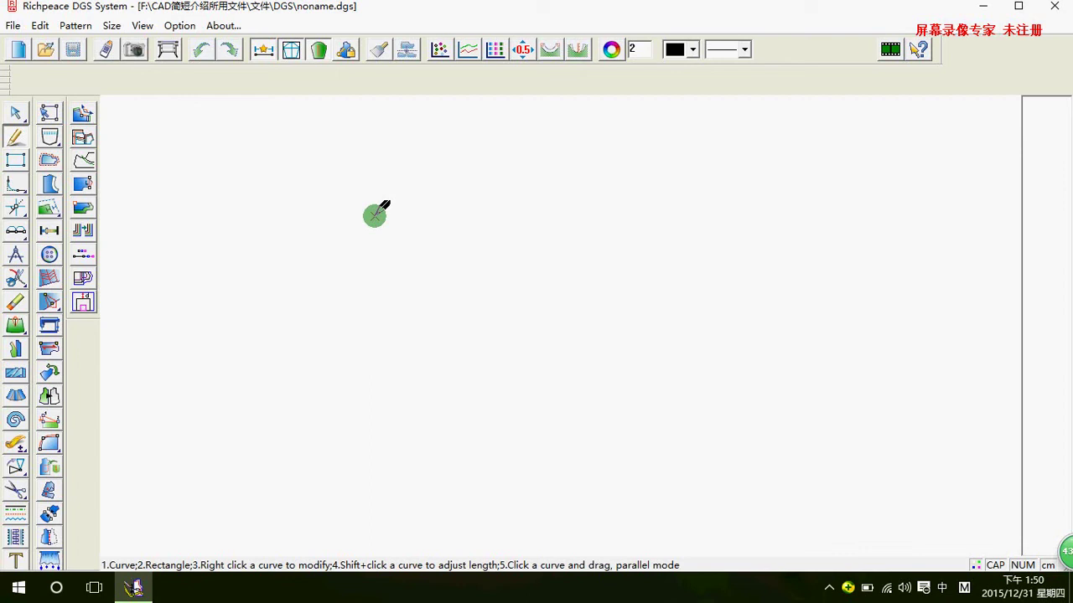
Start File > Auto Design and load the 衬衫短袖 short-sleeve shirt style
left_click(13, 26)
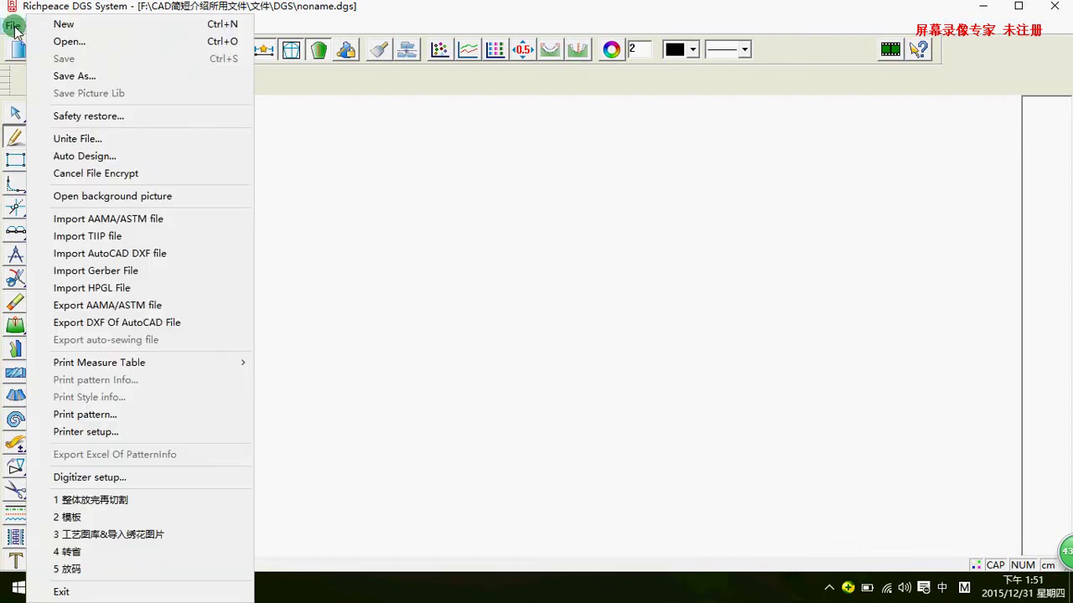
left_click(147, 156)
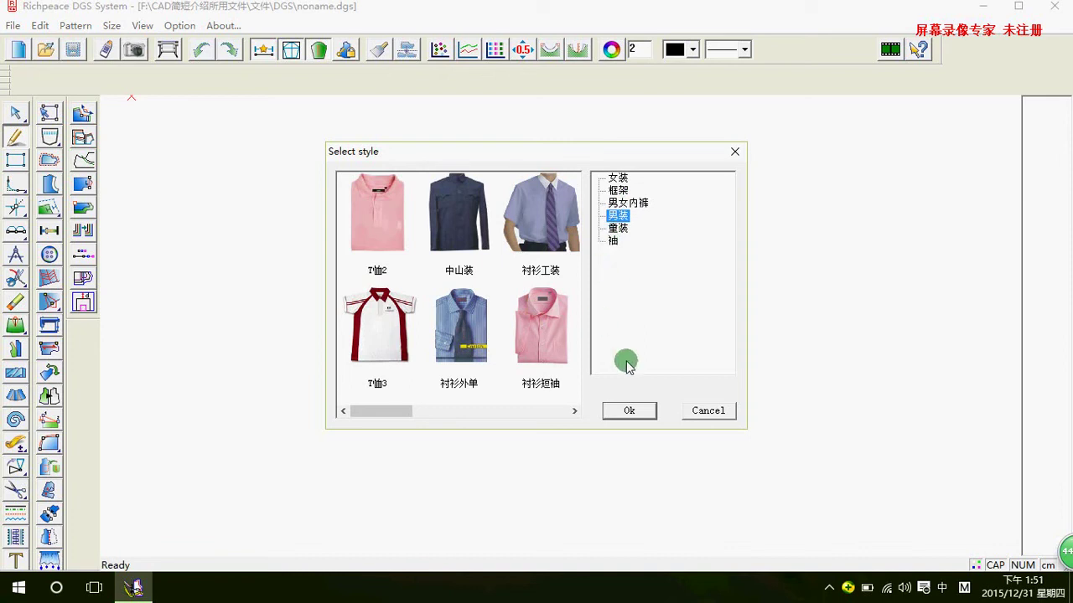
left_click(548, 317)
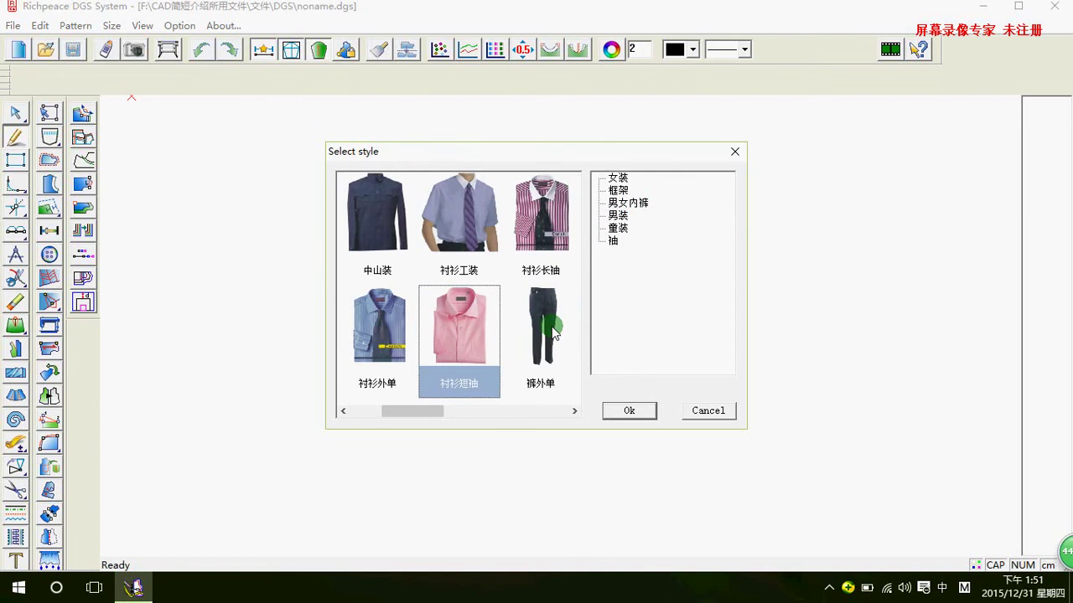
left_click(629, 410)
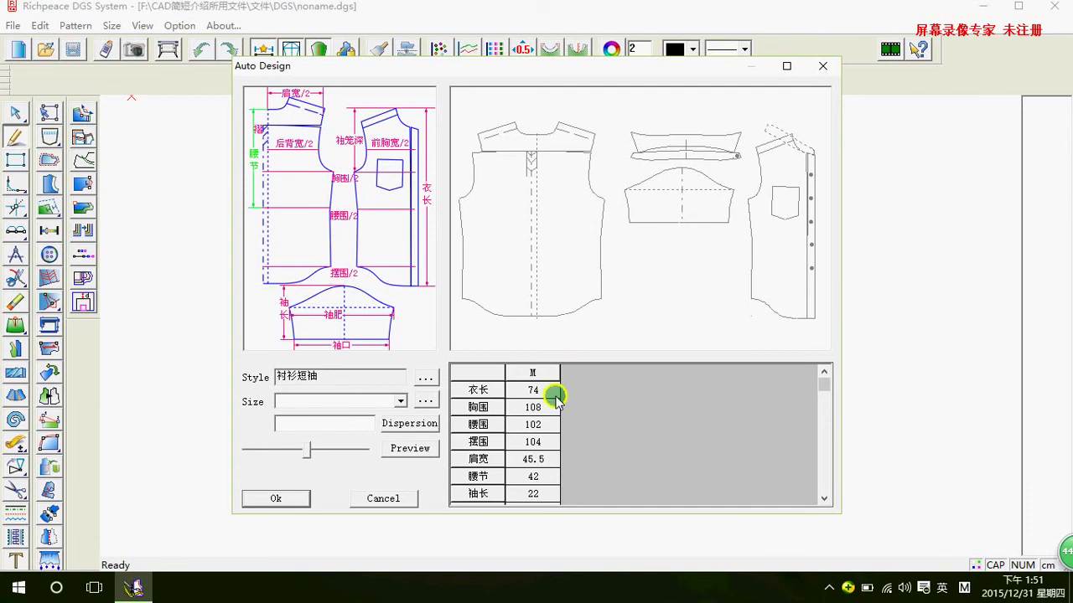
Add a new size column named L after the M column
left_click(555, 373)
right_click(555, 373)
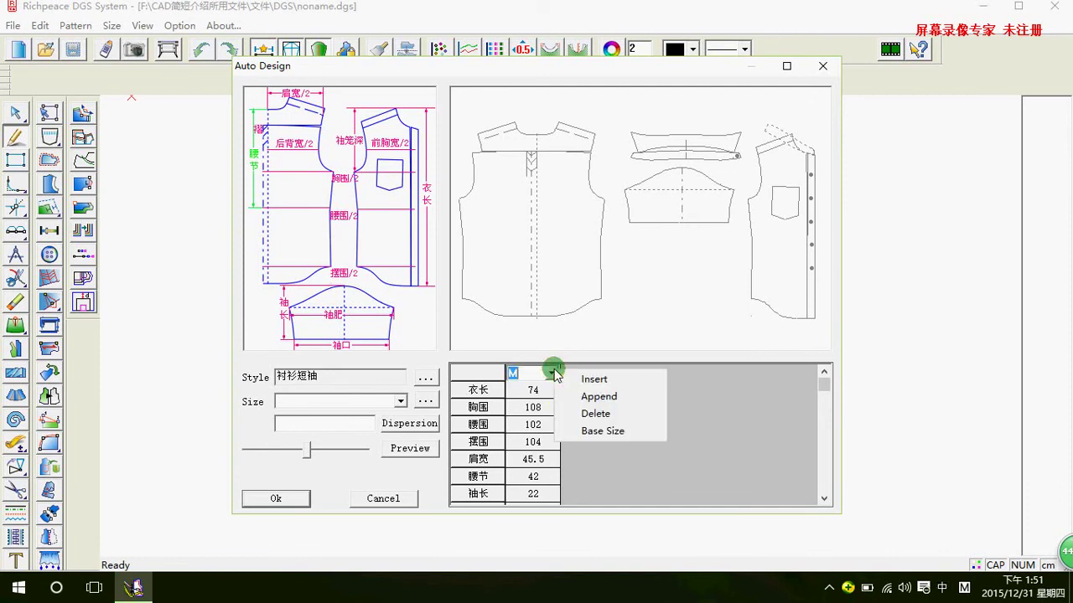
left_click(598, 396)
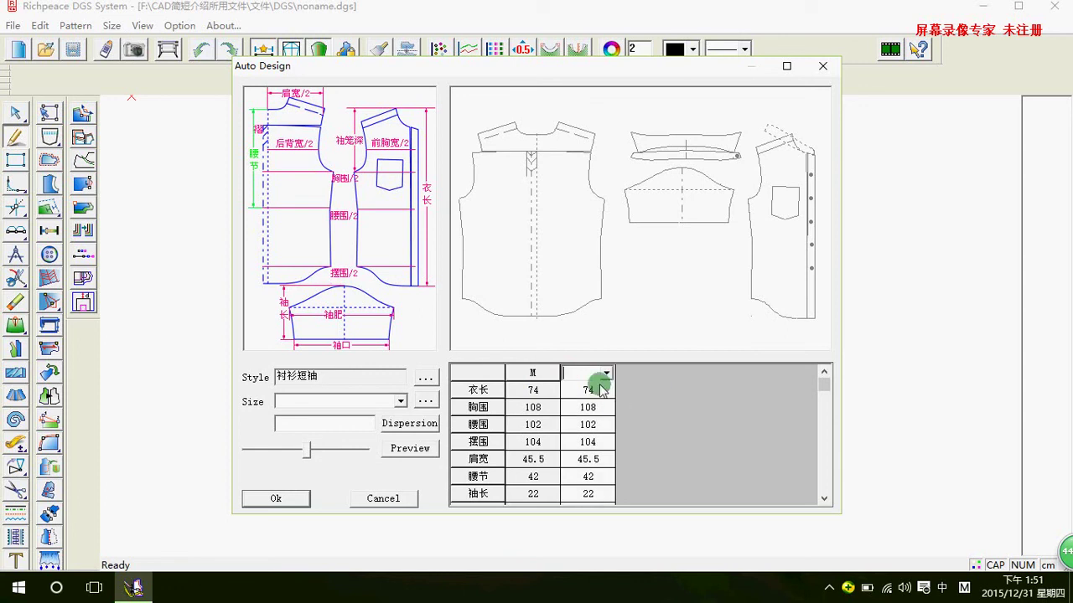
left_click(585, 375)
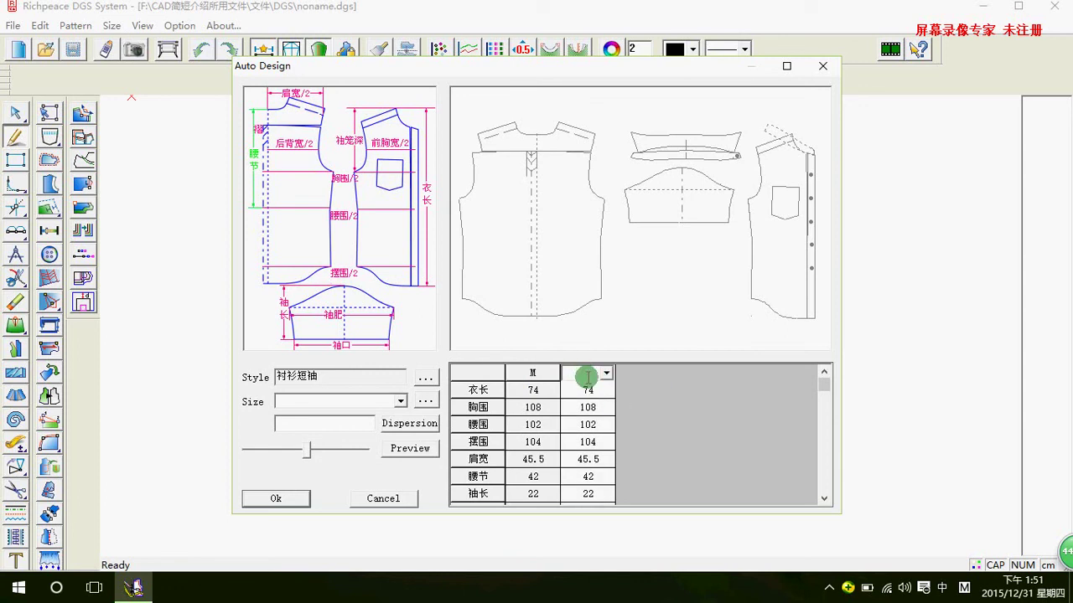
type("L")
left_click(603, 390)
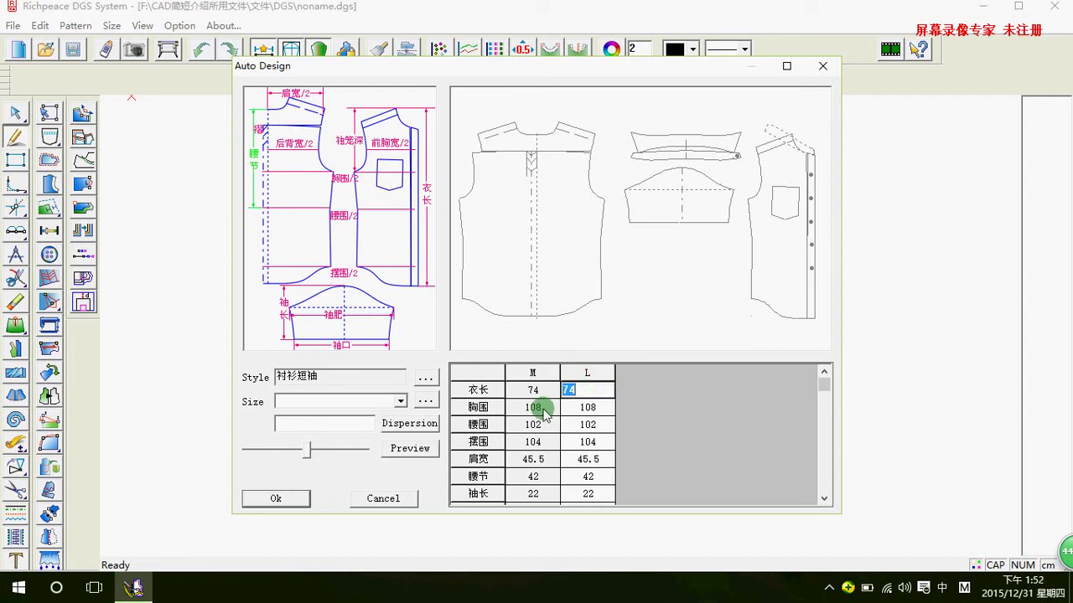
Set the L garment length (衣长) to 75
type("7")
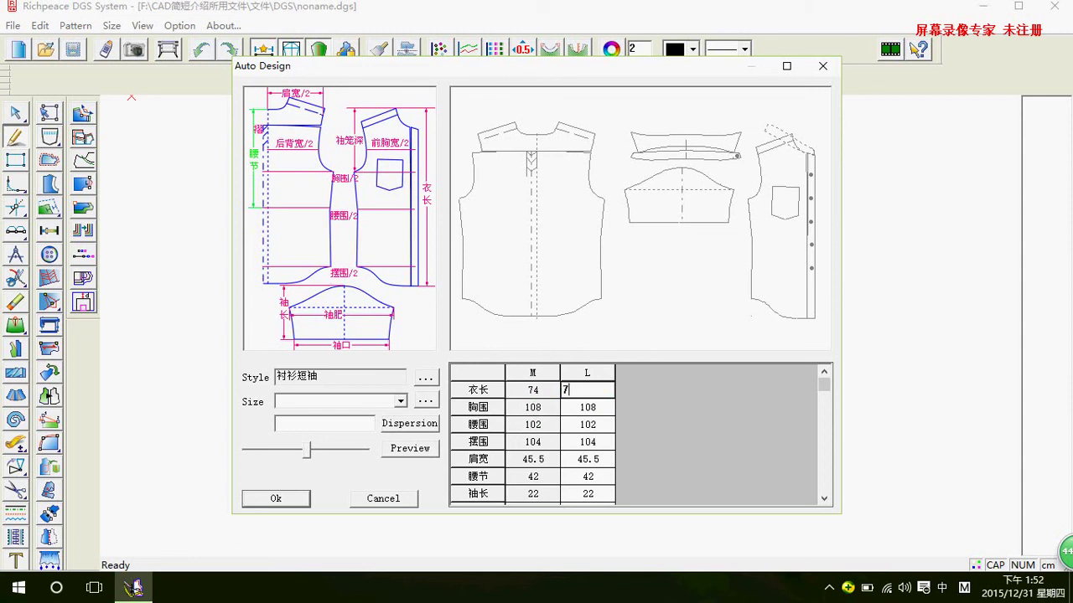
left_click(542, 409)
left_click(543, 408)
type("5")
right_click(602, 409)
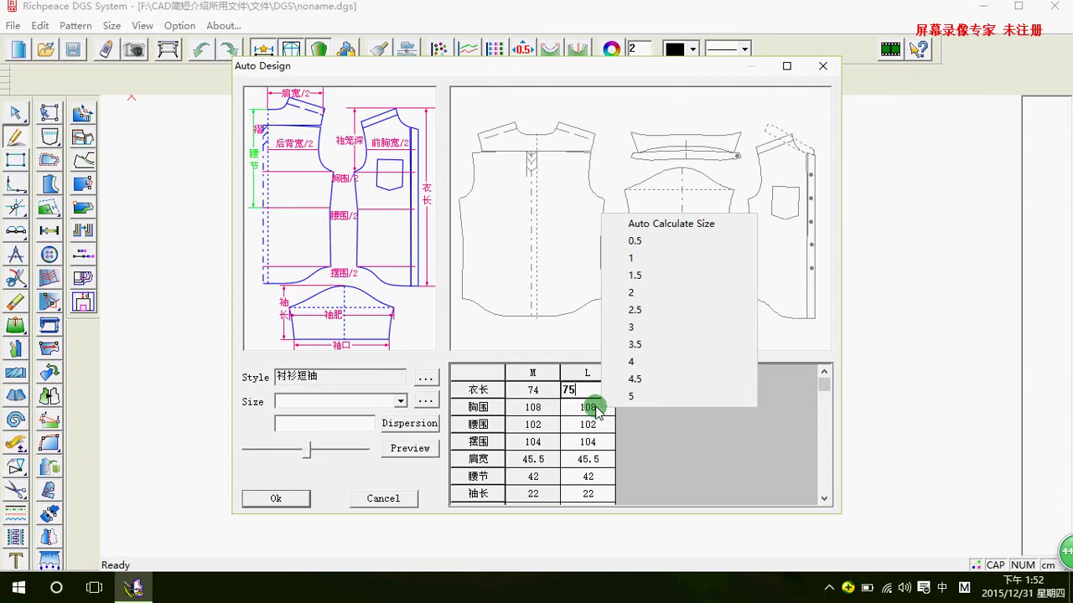
left_click(670, 362)
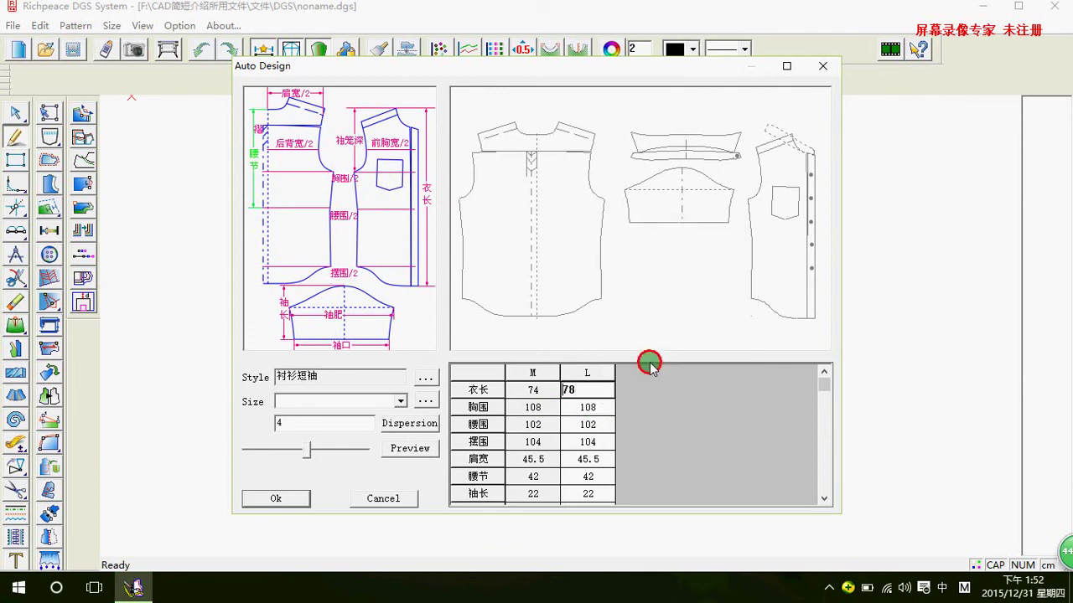
right_click(586, 388)
left_click(625, 241)
type("75")
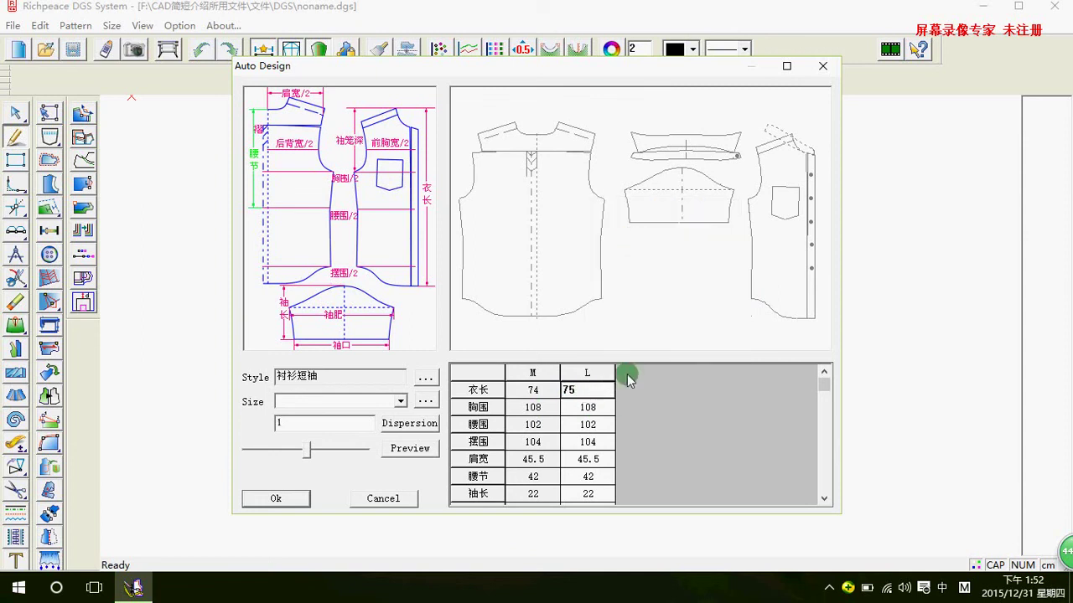
left_click(595, 406)
Grade L chest to 112, waist to 106 and hem to 106
right_click(596, 406)
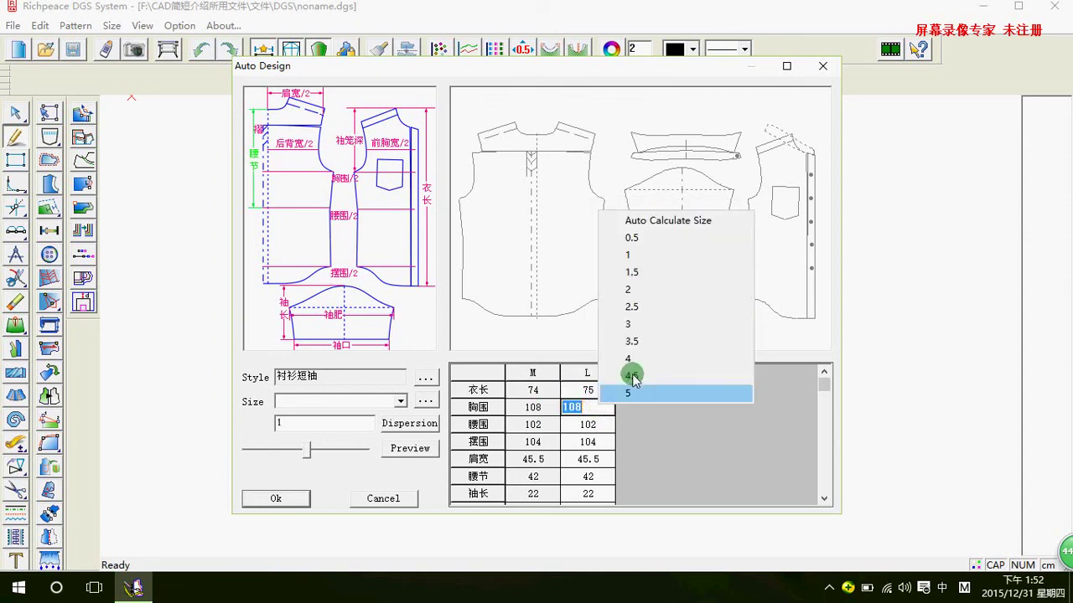
left_click(624, 359)
right_click(594, 407)
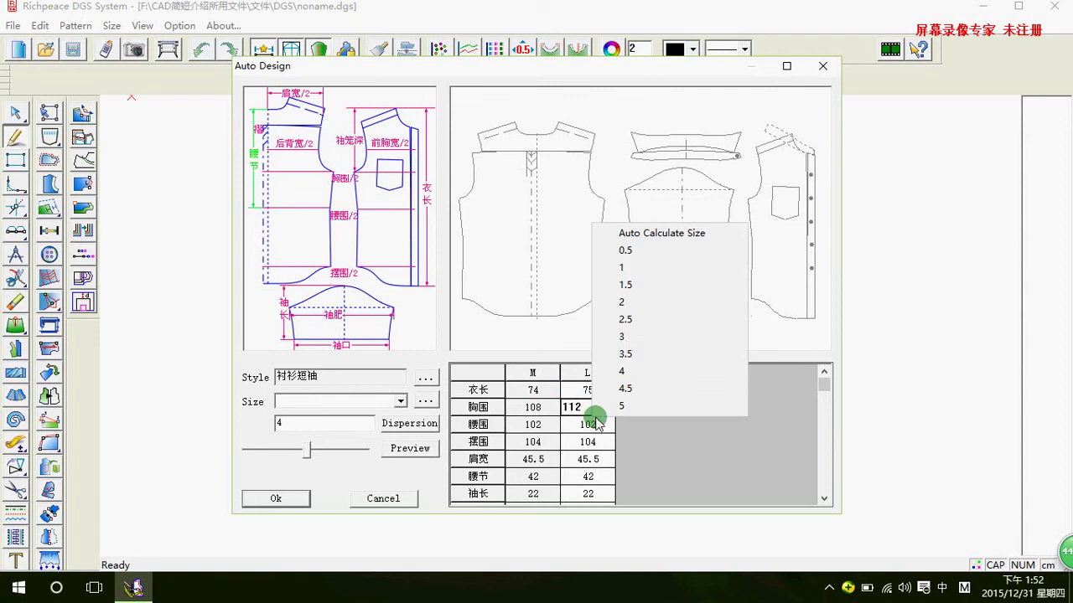
left_click(644, 356)
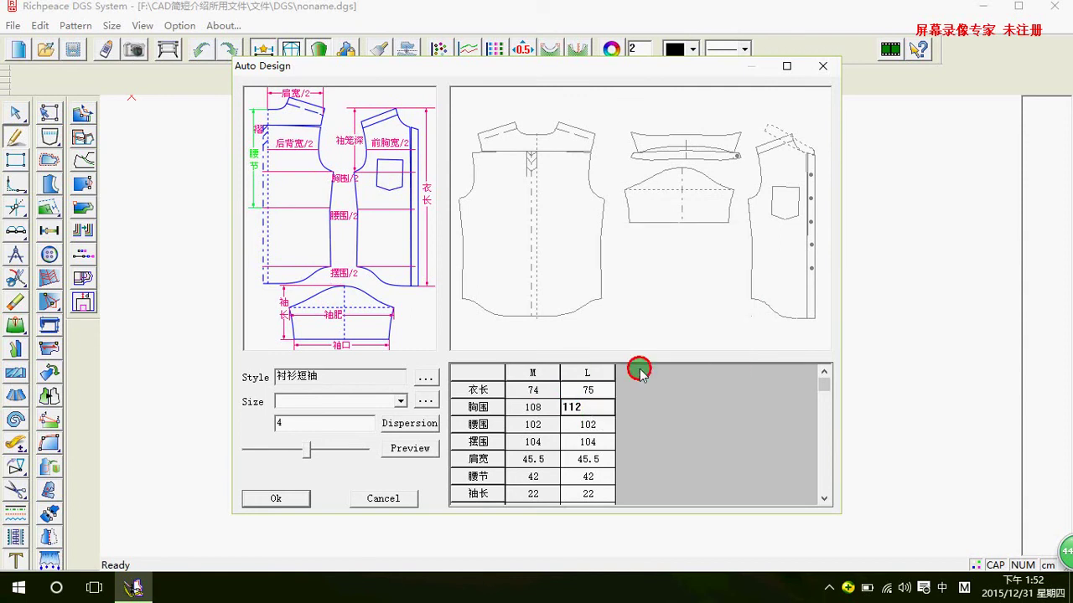
left_click(604, 426)
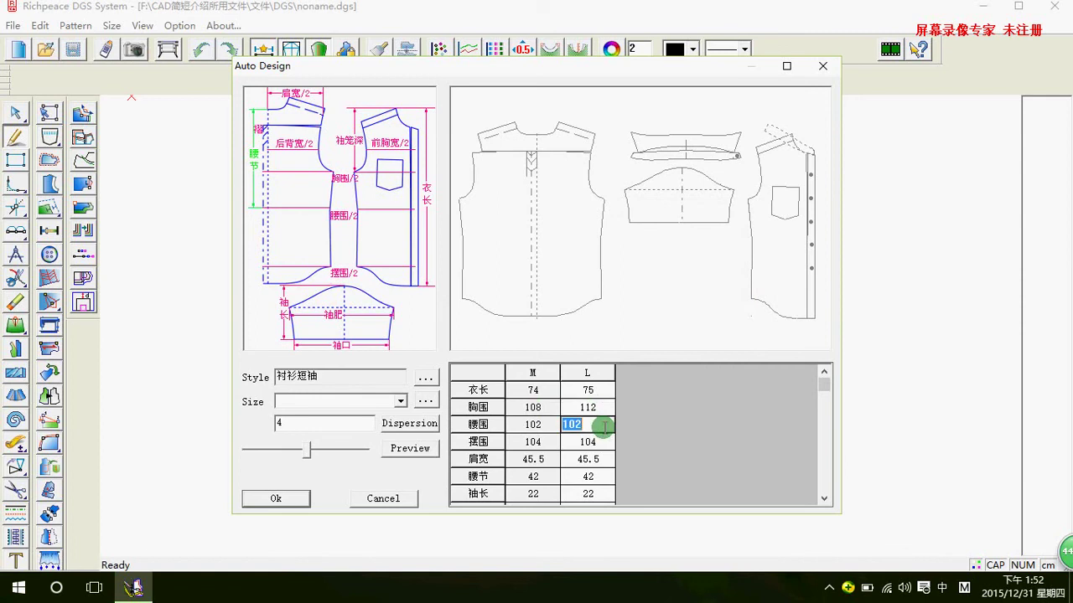
right_click(609, 428)
left_click(638, 382)
left_click(605, 441)
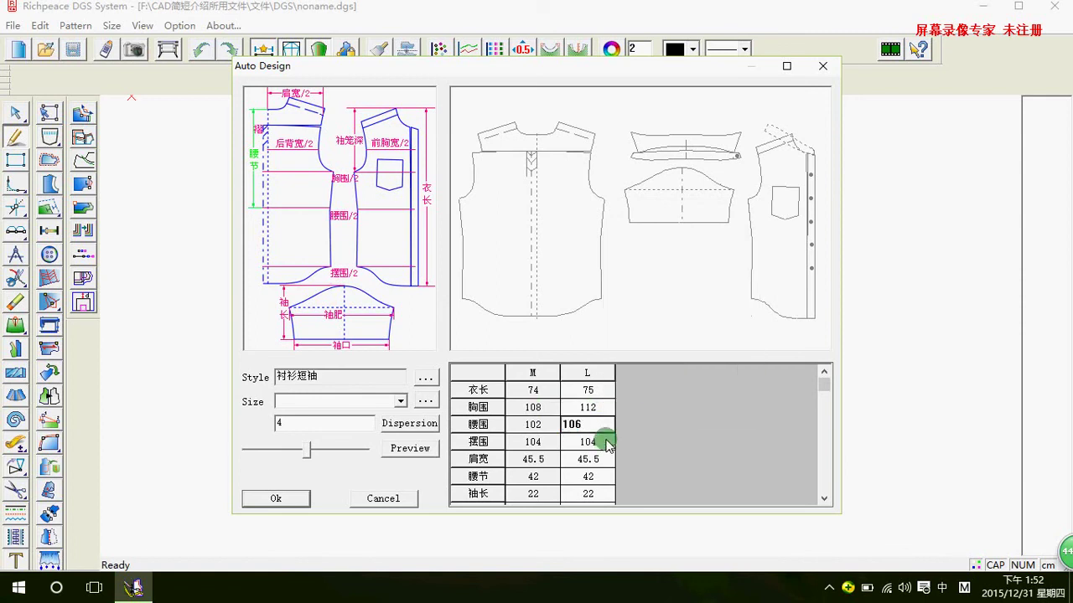
right_click(608, 443)
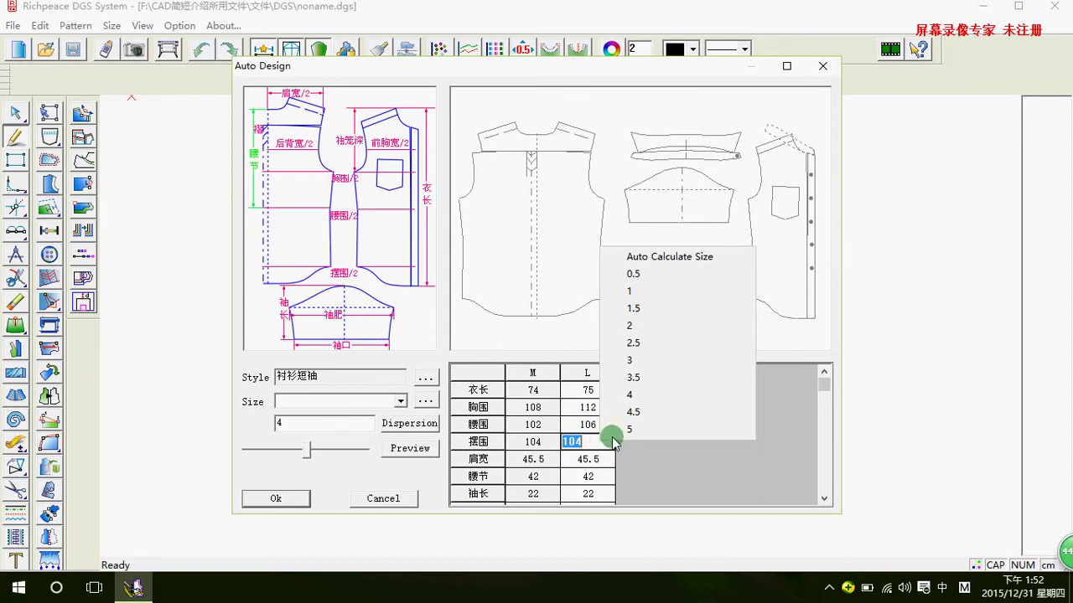
left_click(638, 328)
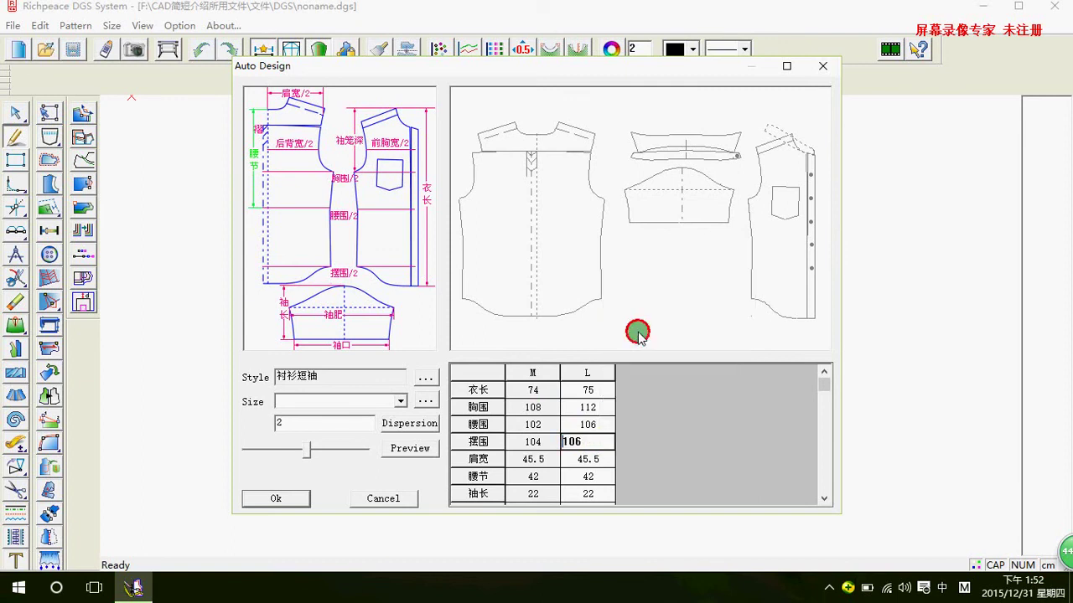
left_click(591, 456)
Grade L shoulder width to 46.5, waist length to 44 and sleeve length to 24
right_click(593, 457)
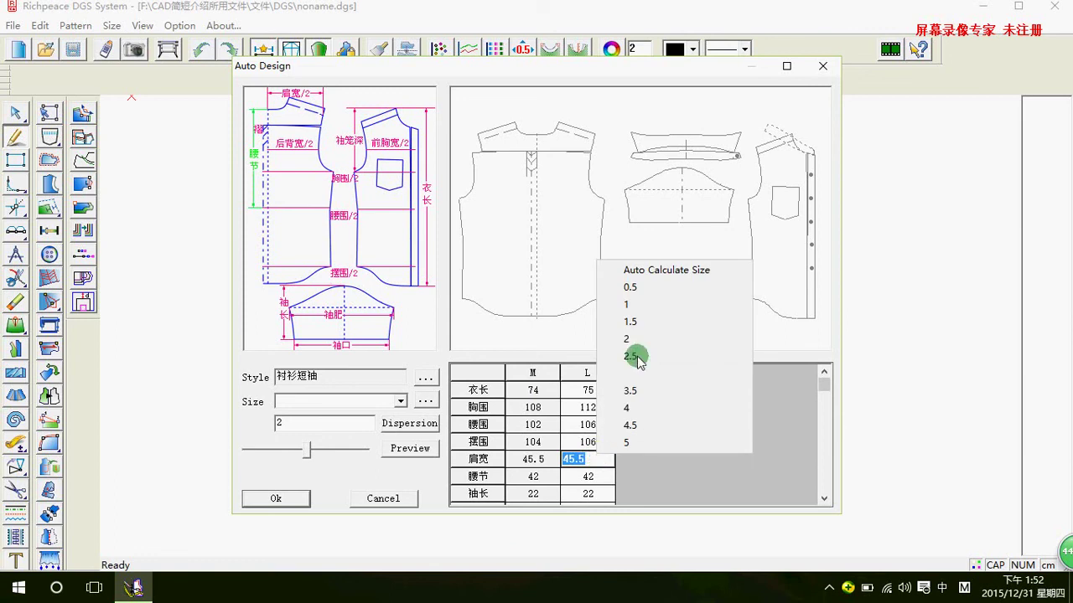
left_click(629, 304)
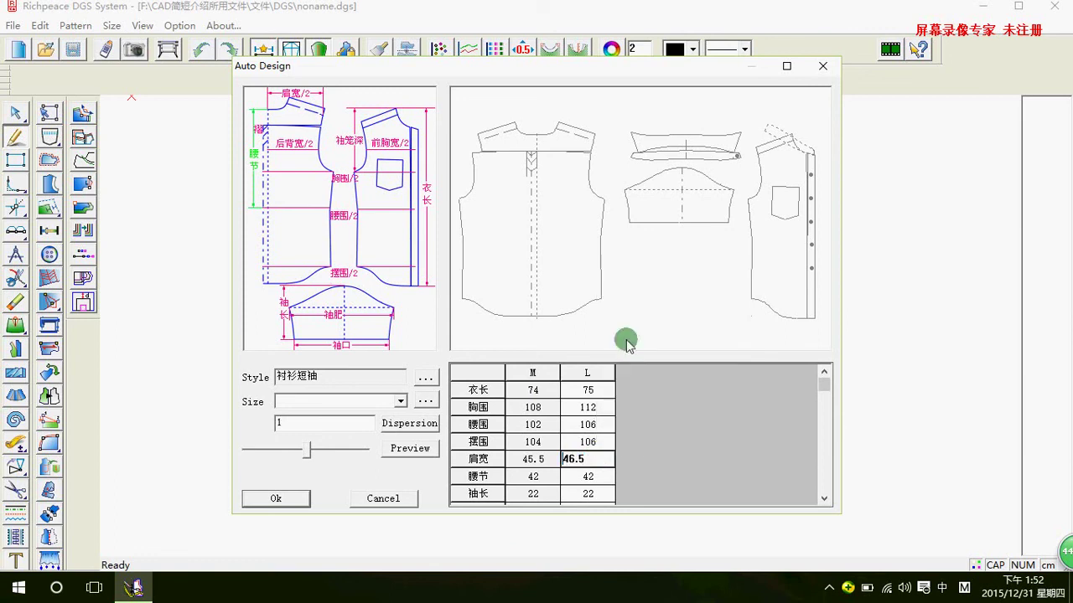
left_click(591, 474)
right_click(591, 474)
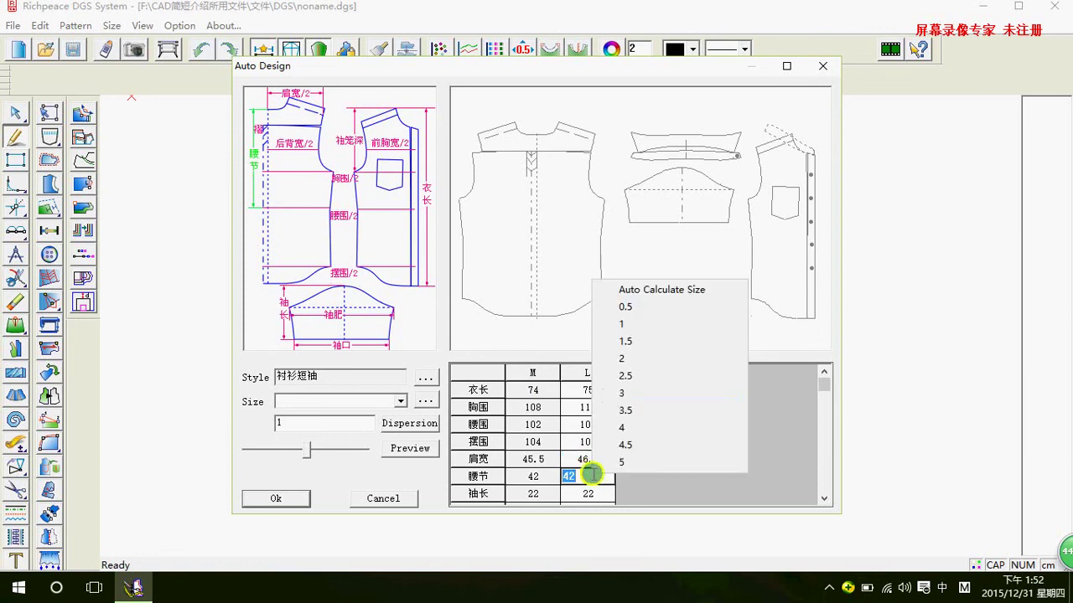
left_click(624, 368)
left_click(585, 494)
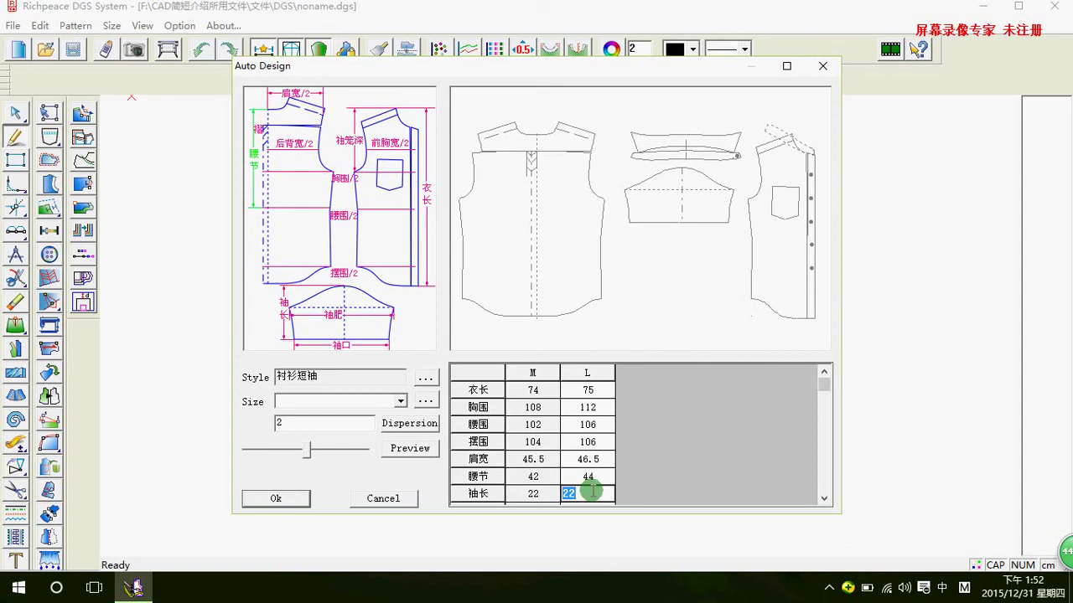
right_click(592, 495)
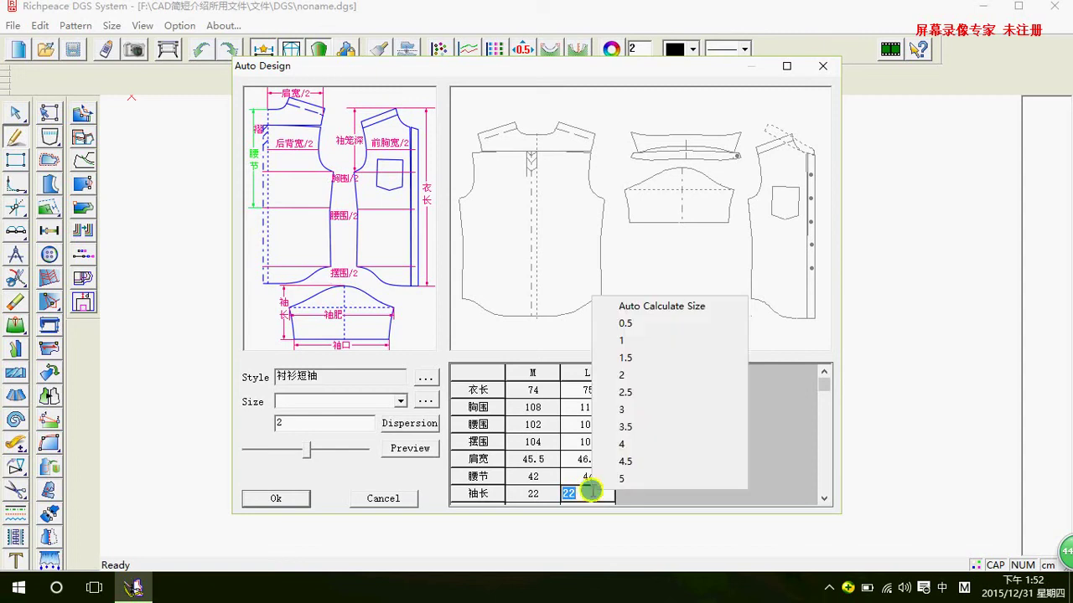
left_click(626, 375)
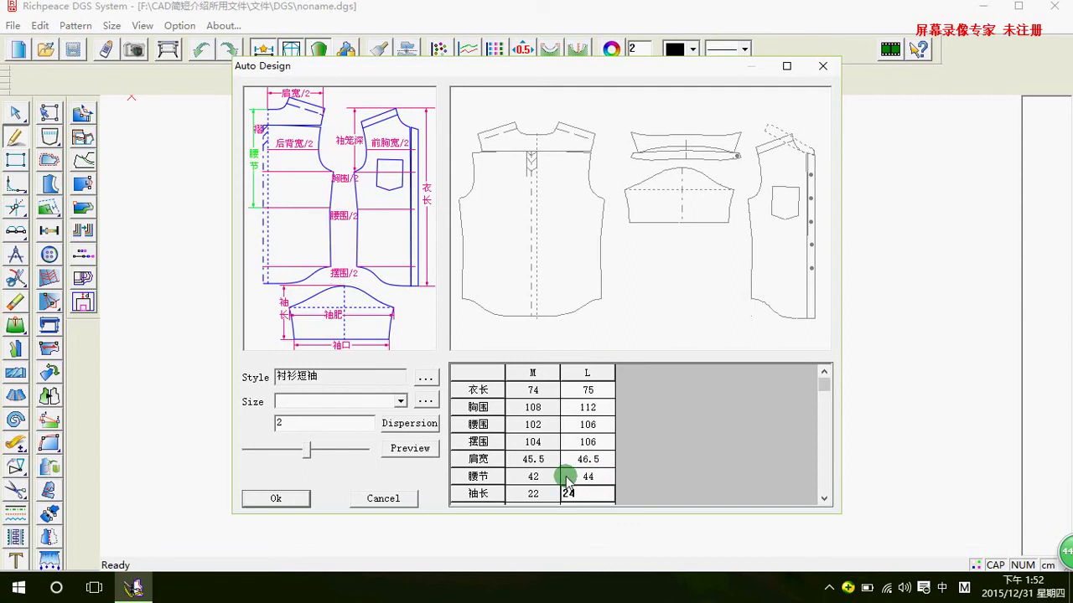
Generate the shirt pattern and select each piece: yoke, collar, stand, pocket, back, sleeve, front
left_click(289, 498)
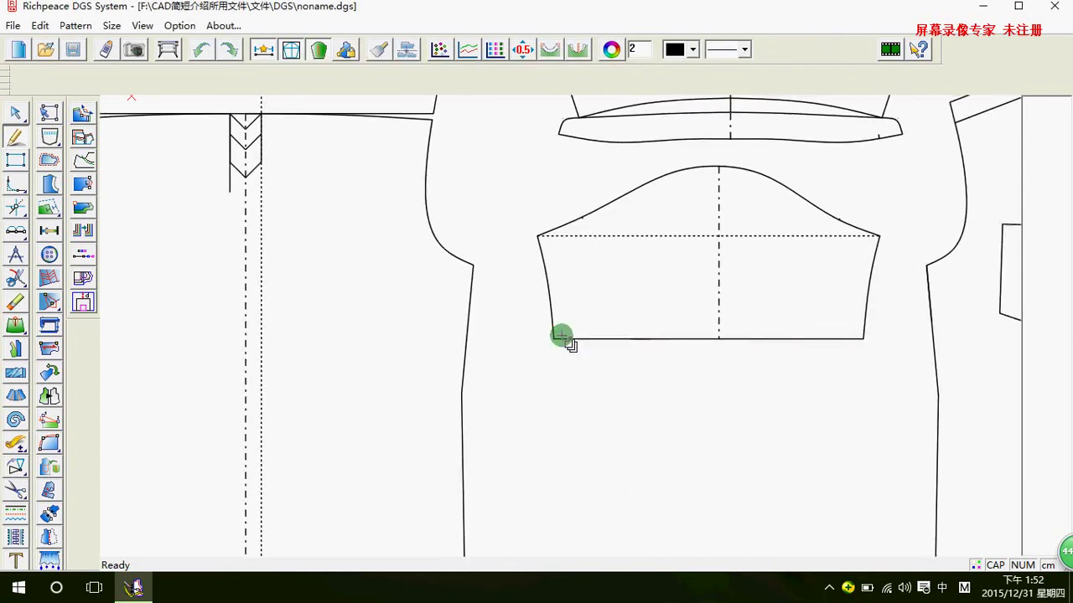
left_click(558, 335)
left_click(1043, 130)
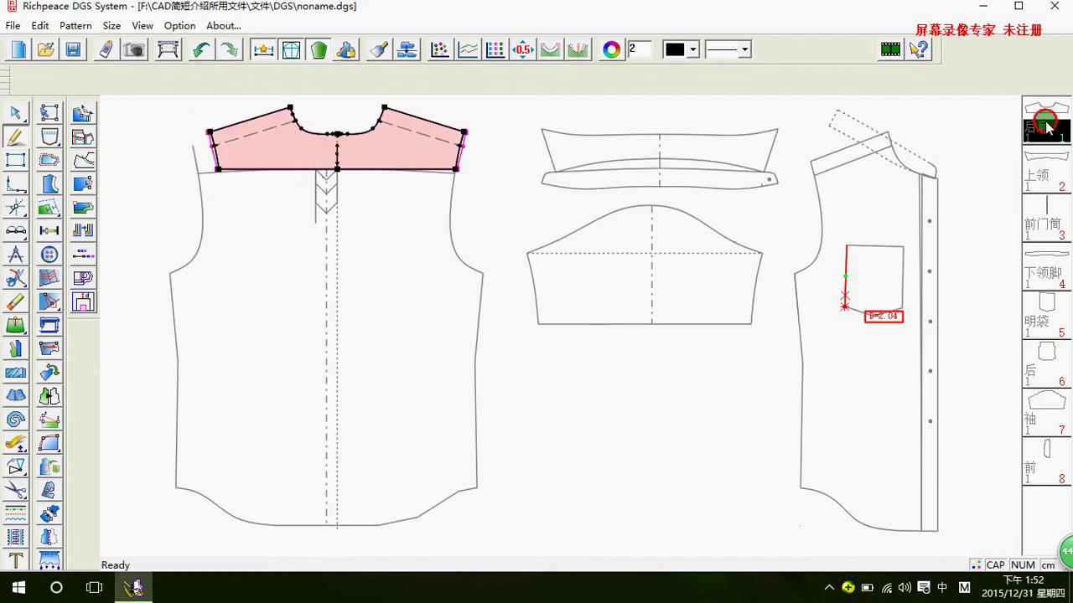
left_click(1043, 177)
left_click(1045, 282)
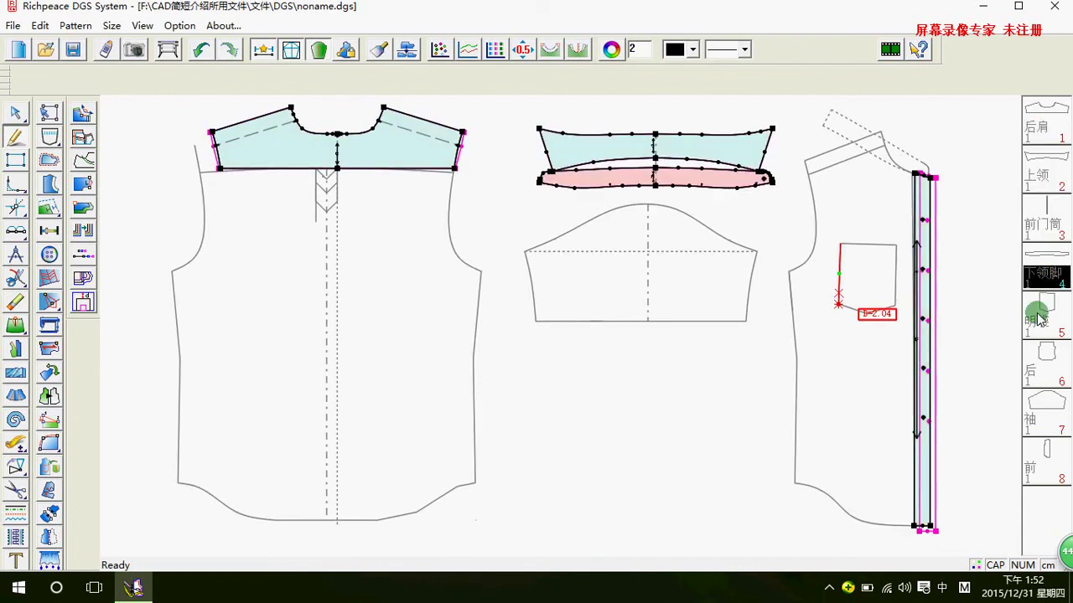
left_click(1035, 322)
left_click(1035, 369)
left_click(1039, 408)
left_click(1043, 461)
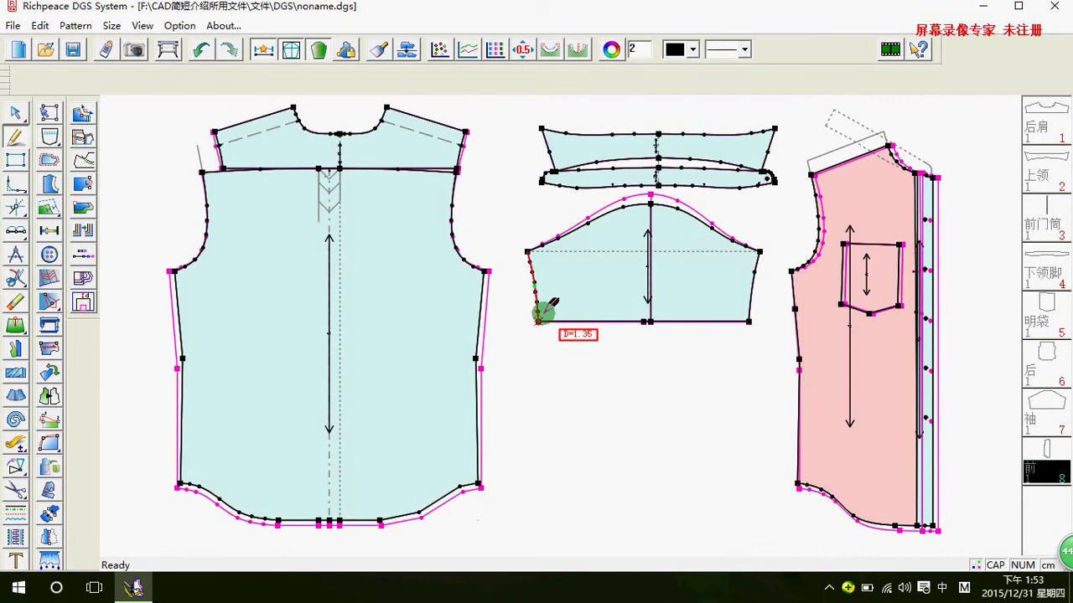
Zoom in and out to inspect the graded outlines of the shirt pieces
scroll(543, 312, "up", 1)
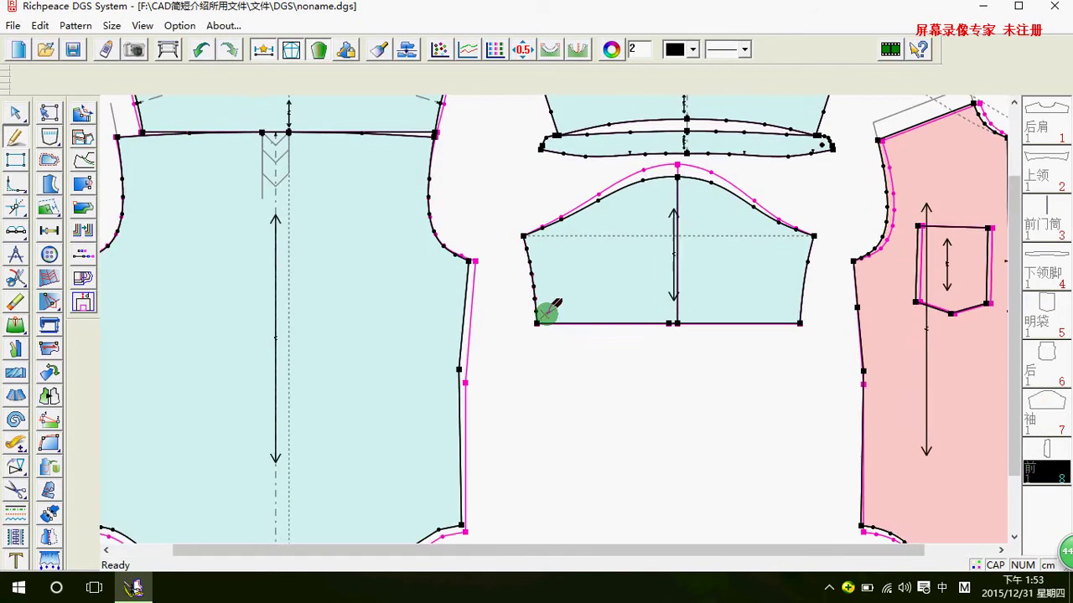
scroll(544, 309, "up", 1)
scroll(545, 307, "down", 2)
scroll(540, 304, "up", 1)
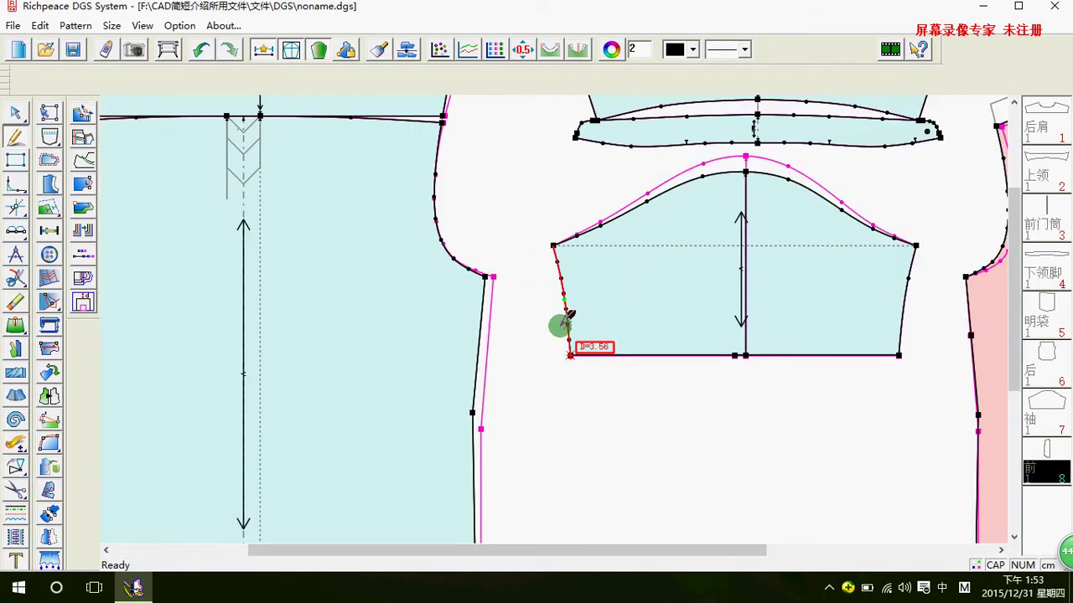
scroll(472, 288, "down", 1)
scroll(563, 322, "up", 1)
scroll(556, 319, "down", 1)
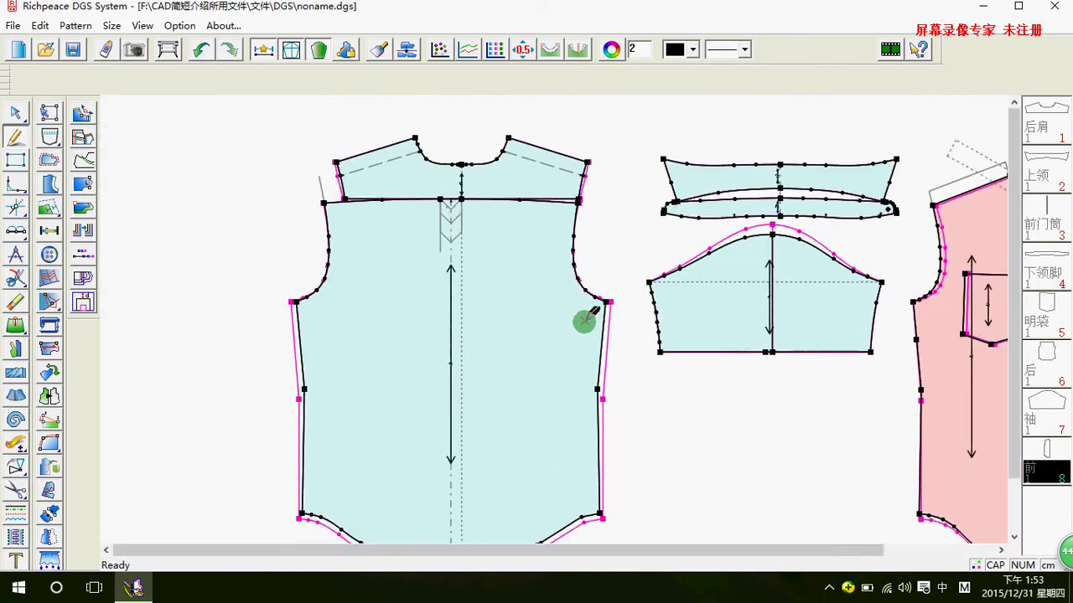
scroll(581, 319, "up", 1)
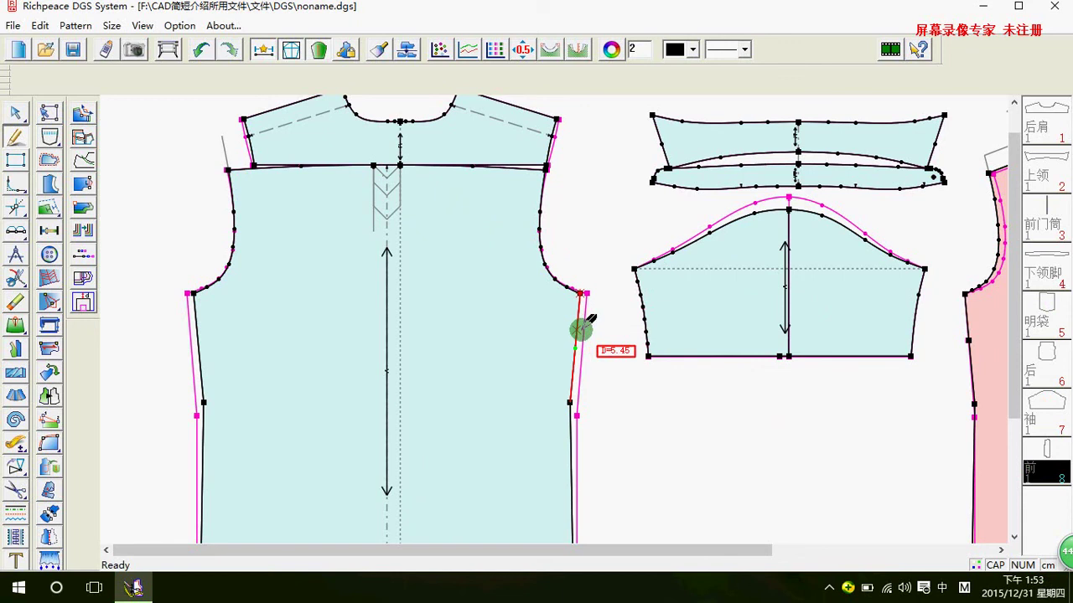
scroll(553, 311, "down", 1)
scroll(553, 314, "up", 1)
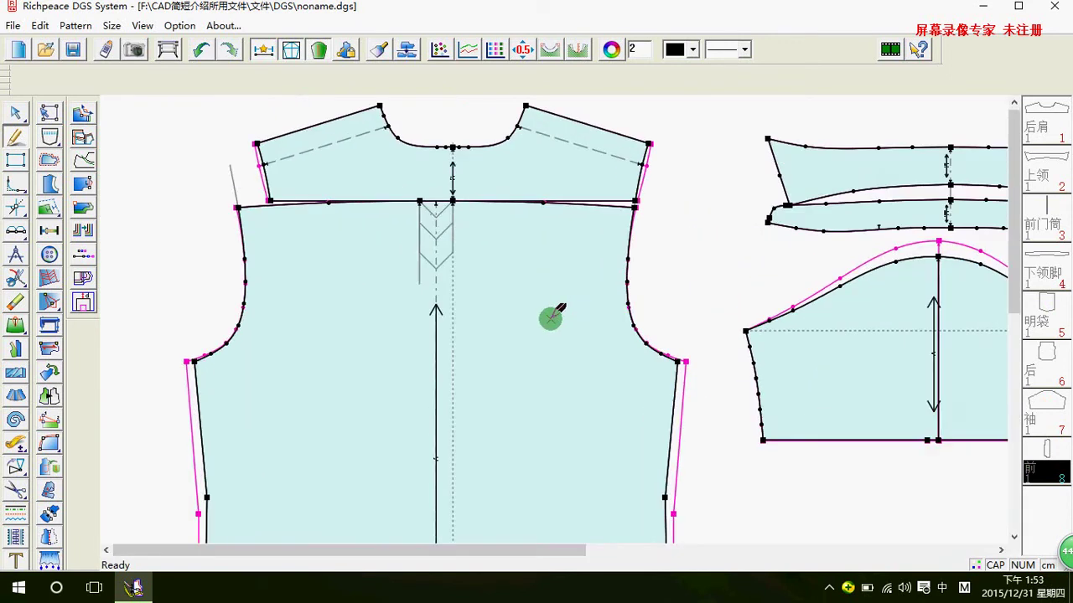
scroll(556, 306, "down", 2)
scroll(565, 326, "up", 1)
scroll(556, 374, "up", 2)
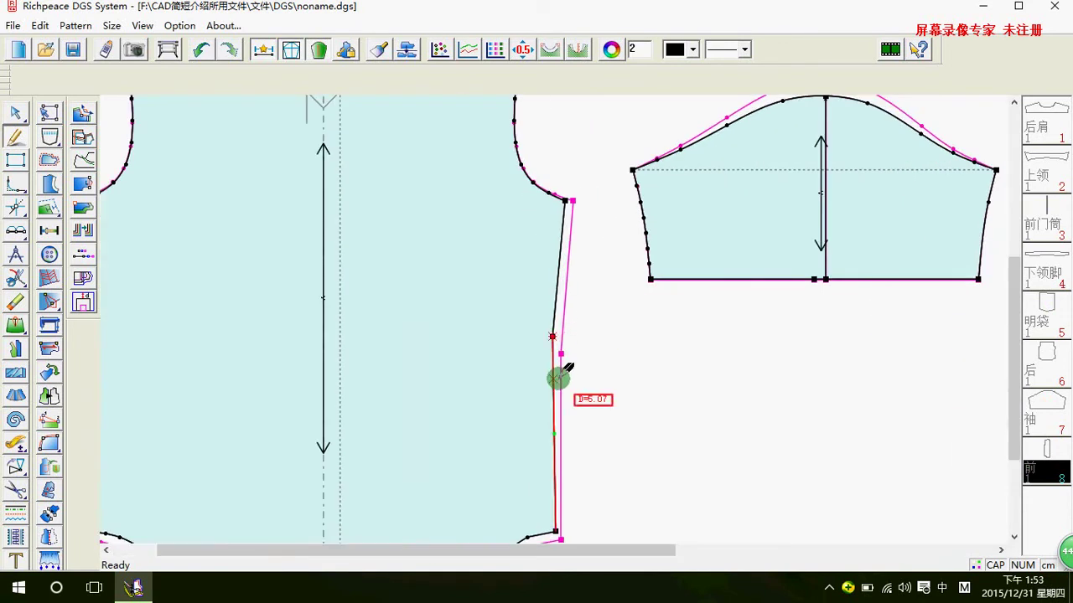
scroll(563, 308, "down", 3)
scroll(565, 252, "up", 1)
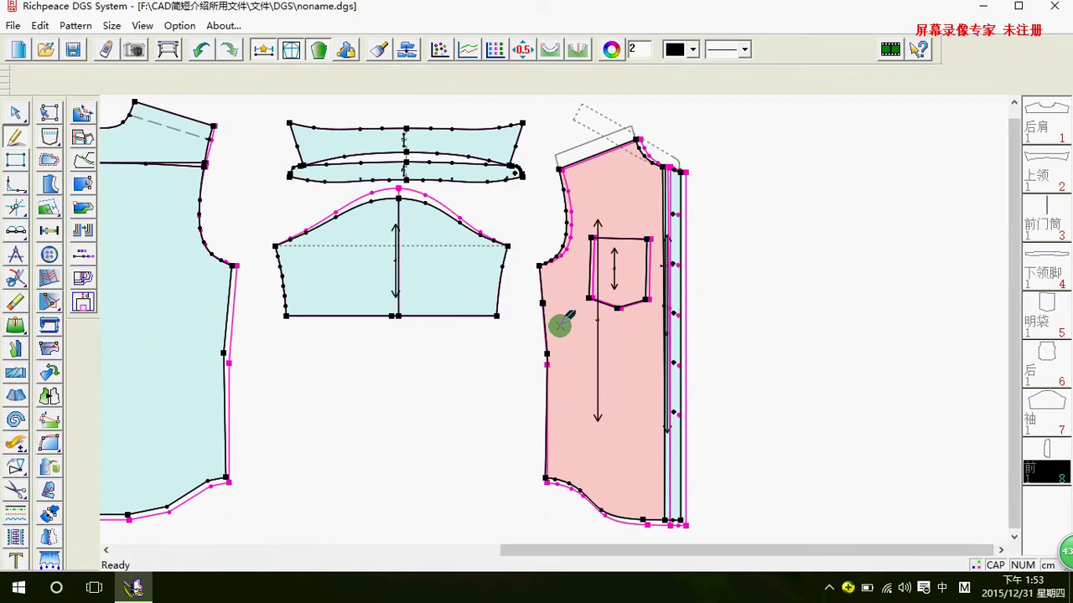
scroll(560, 325, "up", 1)
scroll(560, 325, "down", 1)
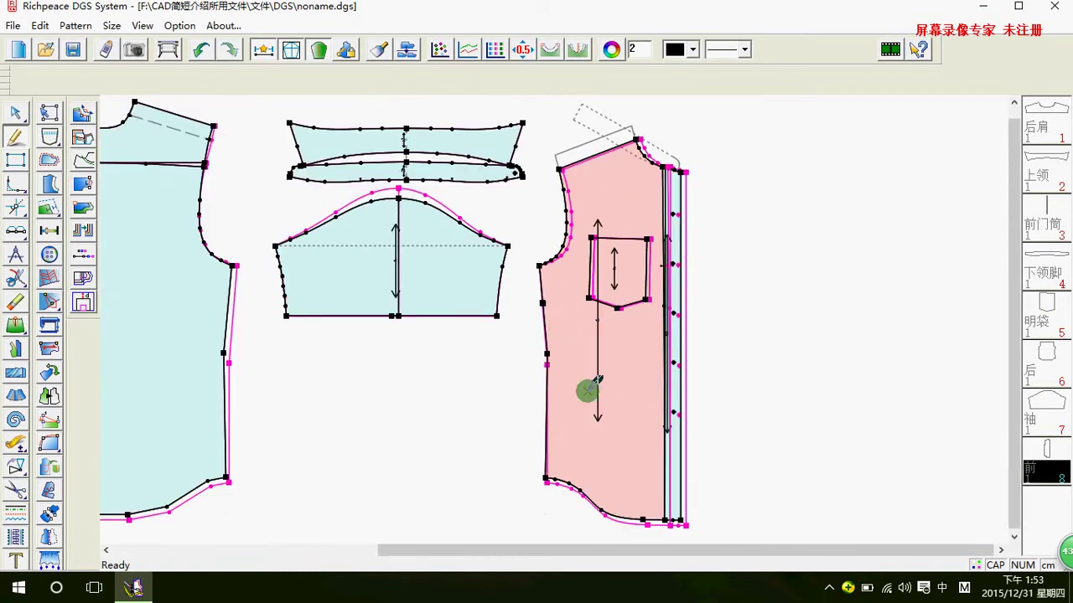
scroll(589, 387, "down", 1)
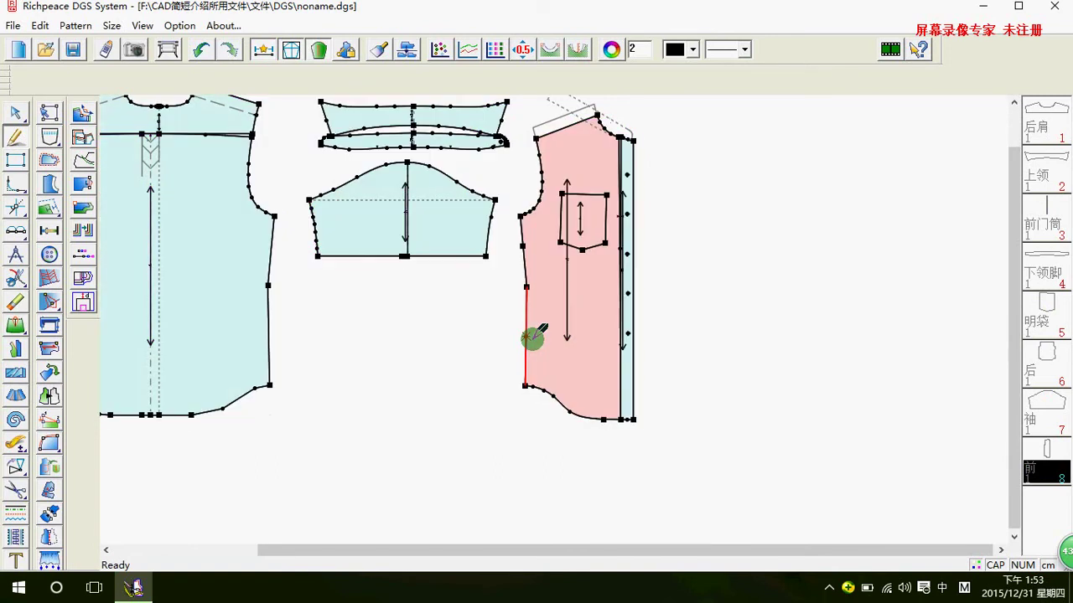
scroll(555, 318, "up", 1)
scroll(555, 324, "up", 1)
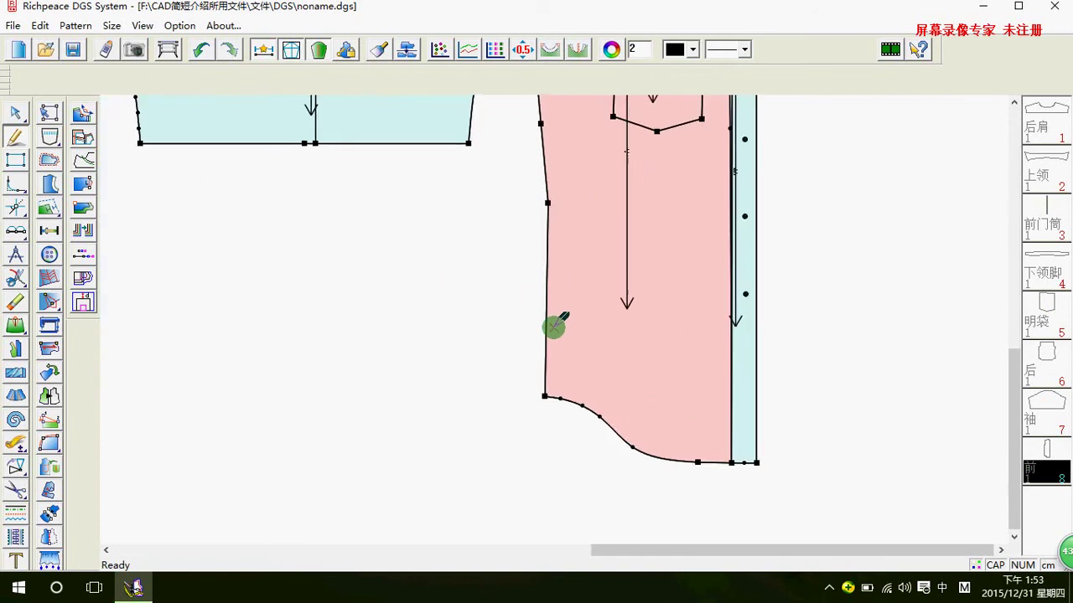
scroll(553, 327, "down", 1)
scroll(554, 326, "down", 1)
scroll(540, 331, "down", 1)
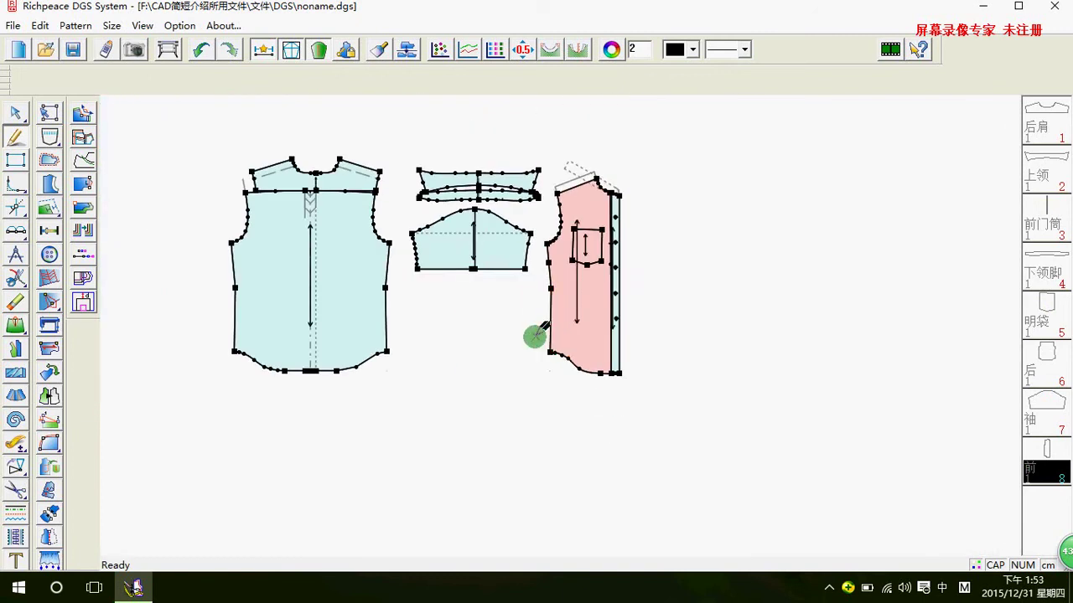
Create a new noname.dgs pattern, answering No (否) so the shirt pieces are discarded
left_click(13, 26)
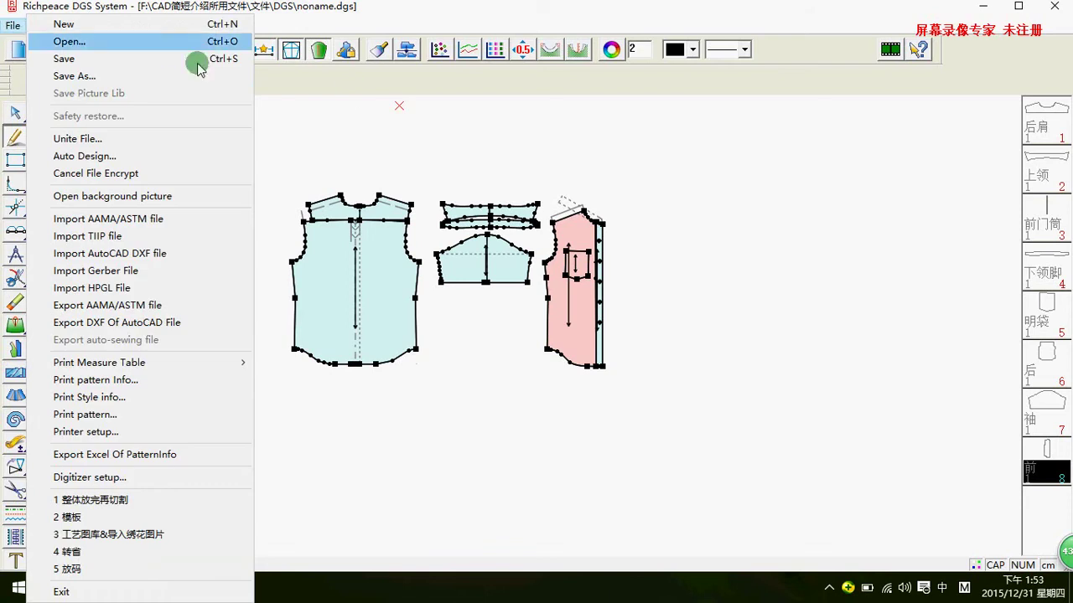
left_click(310, 94)
left_click(14, 49)
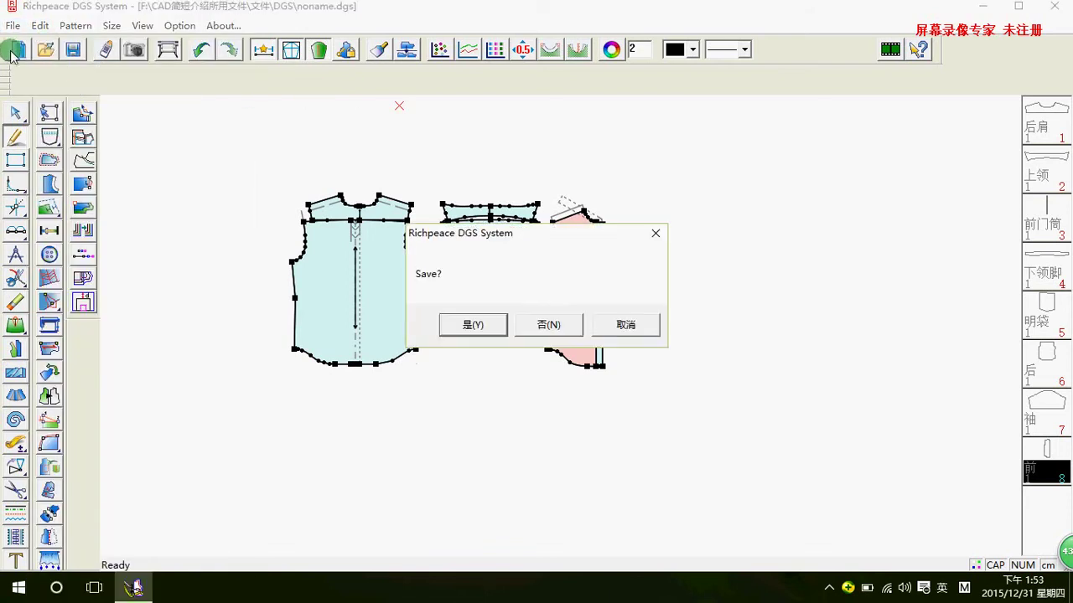
left_click(549, 324)
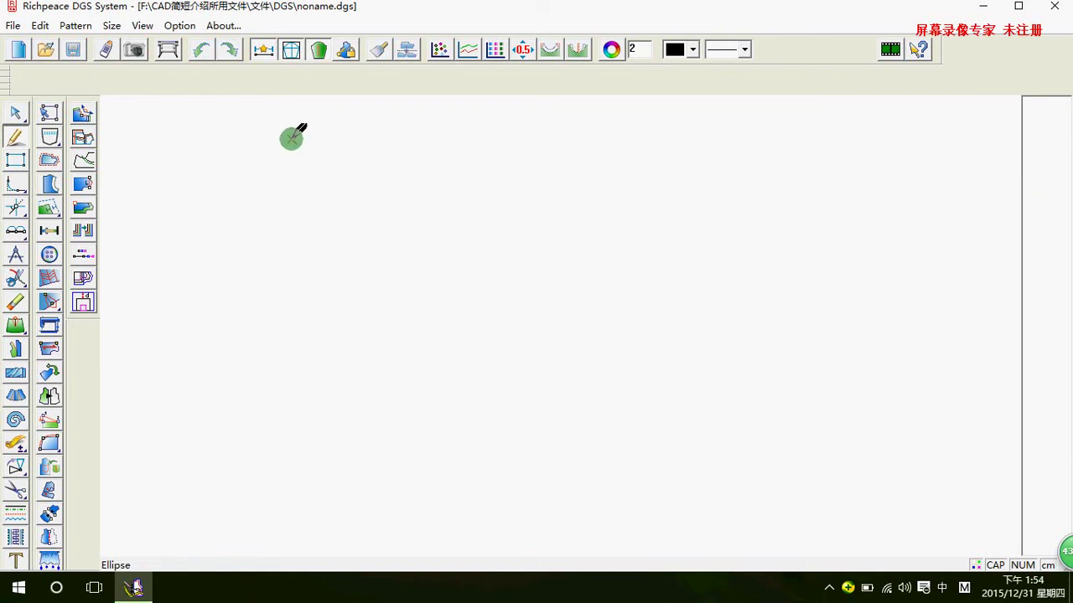
Draw a rectangle of width 25 and height 60 on the blank canvas
left_click_drag(271, 147, 492, 538)
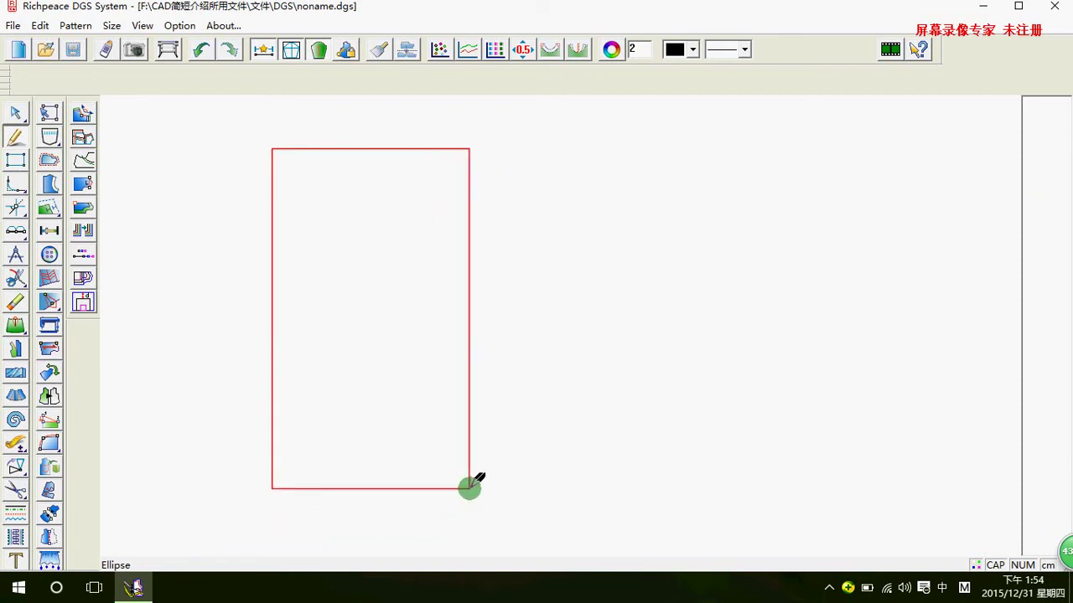
mouse_move(492, 538)
left_mouse_down()
mouse_move(470, 488)
mouse_move(464, 494)
left_mouse_up()
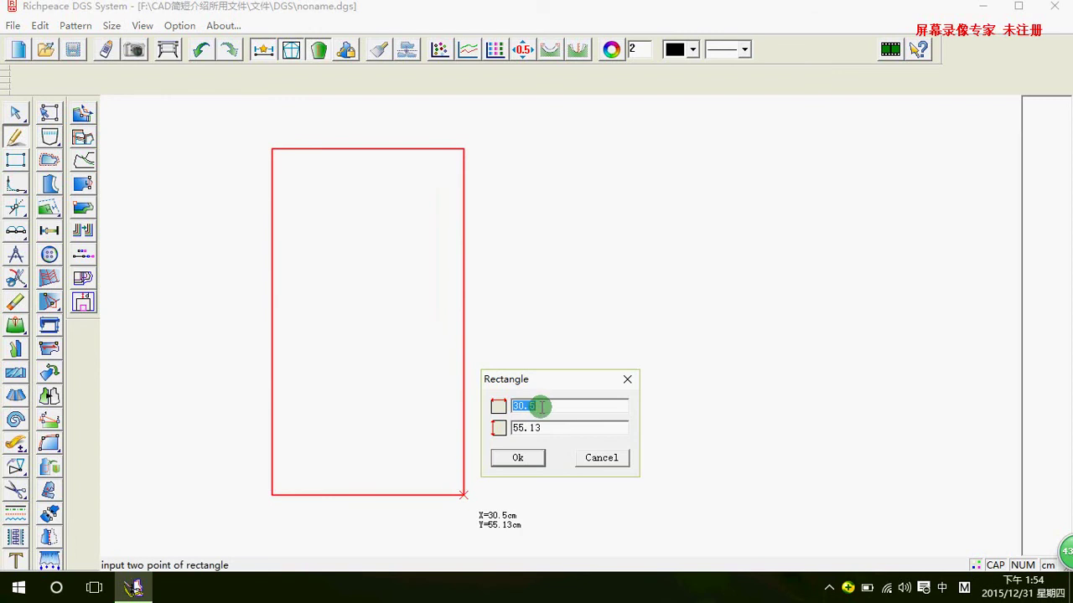
type("25")
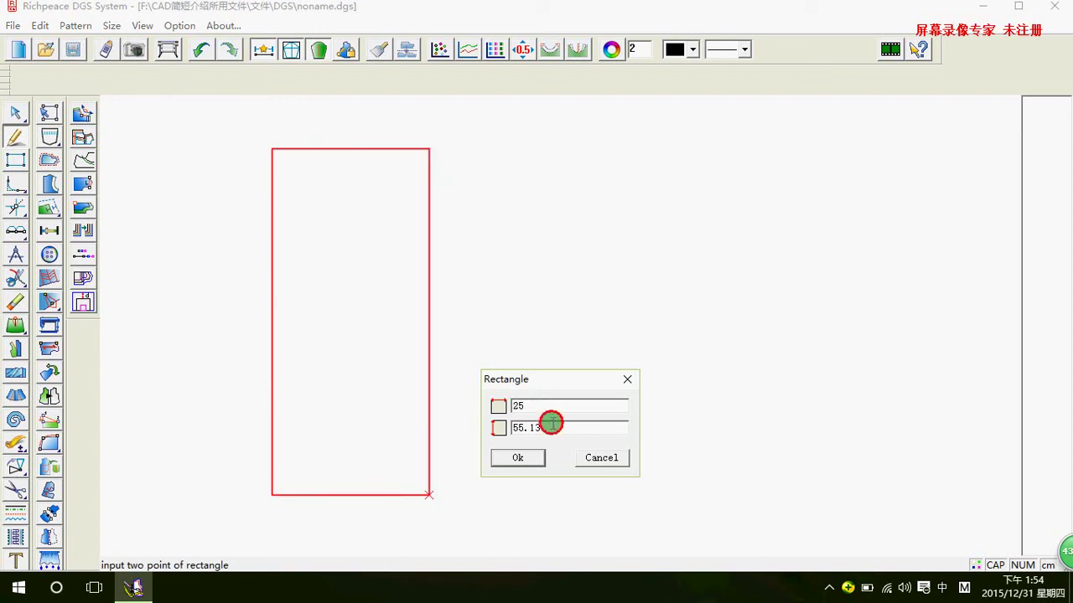
left_click_drag(548, 428, 491, 428)
type("60")
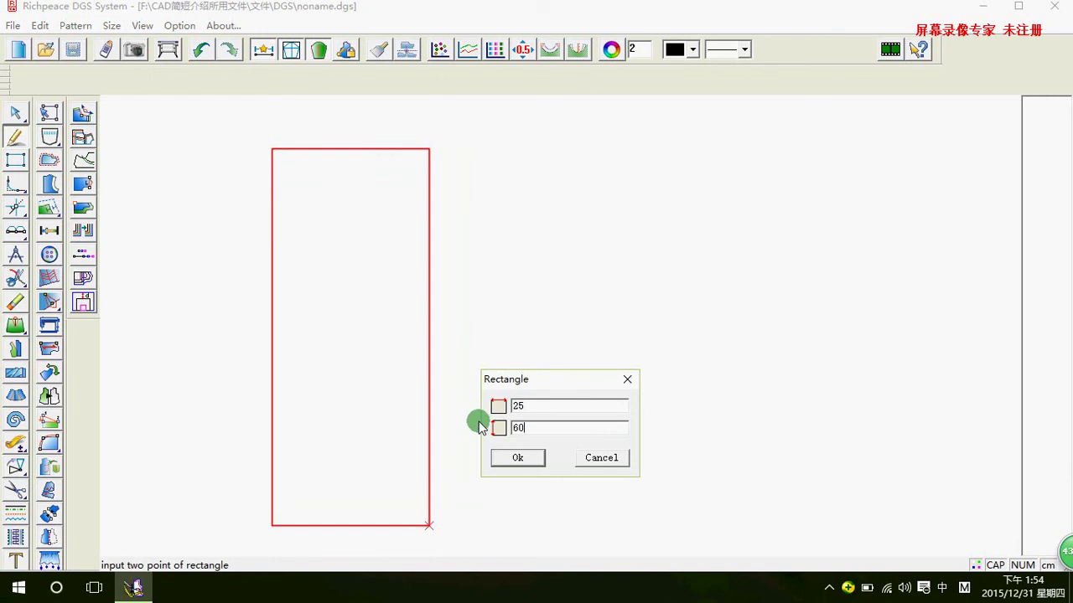
left_click(511, 457)
scroll(319, 285, "down", 1)
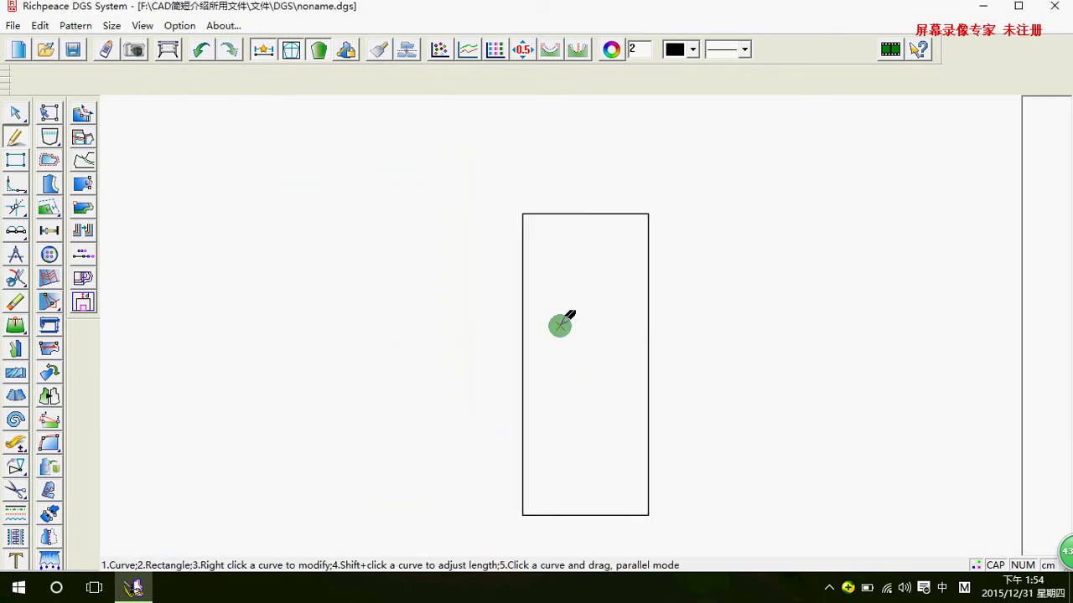
scroll(560, 325, "down", 1)
scroll(560, 326, "down", 1)
scroll(560, 326, "up", 2)
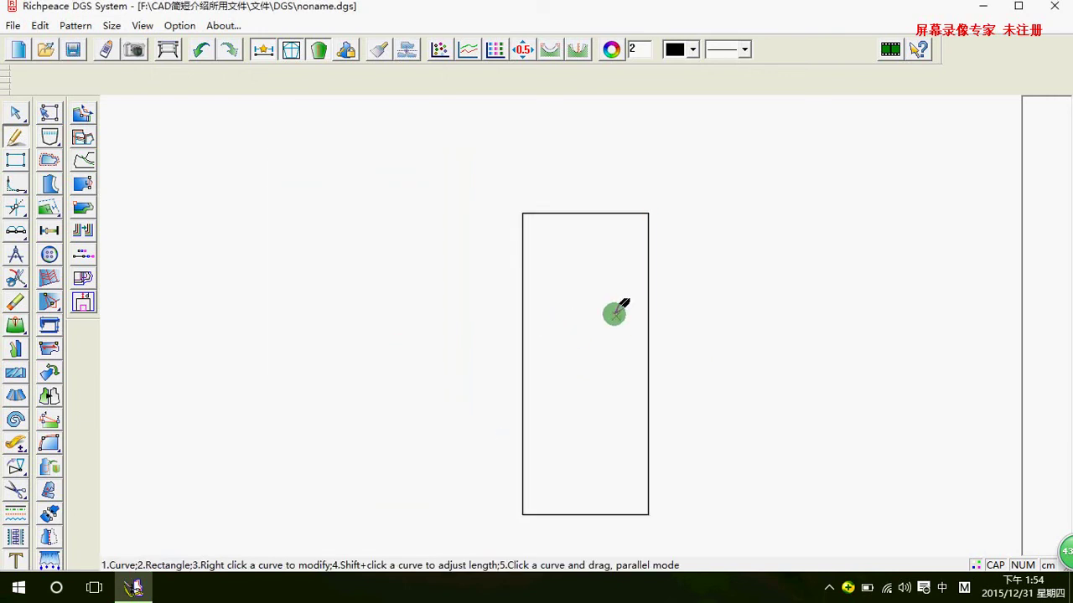
scroll(646, 297, "up", 1)
scroll(553, 325, "down", 1)
Draw the neckline guide from the top-left corner to a point 8 cm along the top edge
scroll(553, 325, "up", 1)
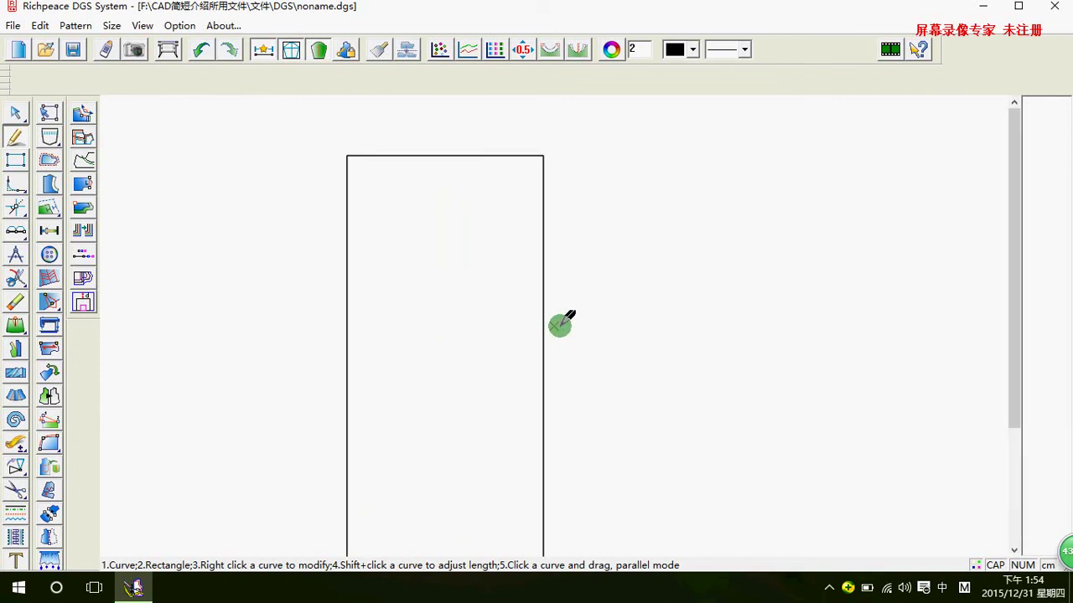
left_click(348, 180)
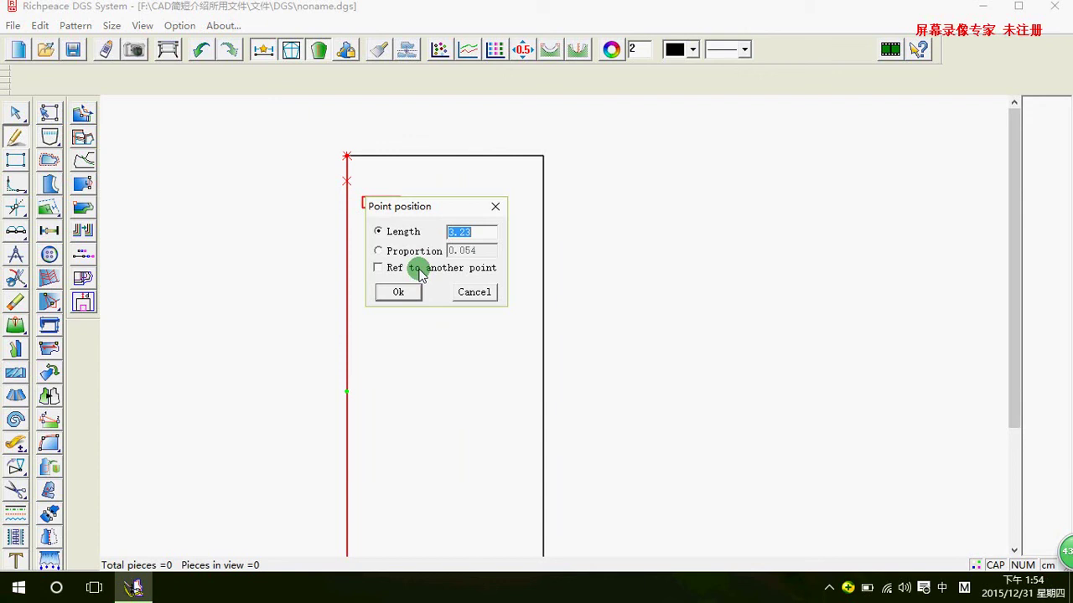
type("0")
left_click(394, 291)
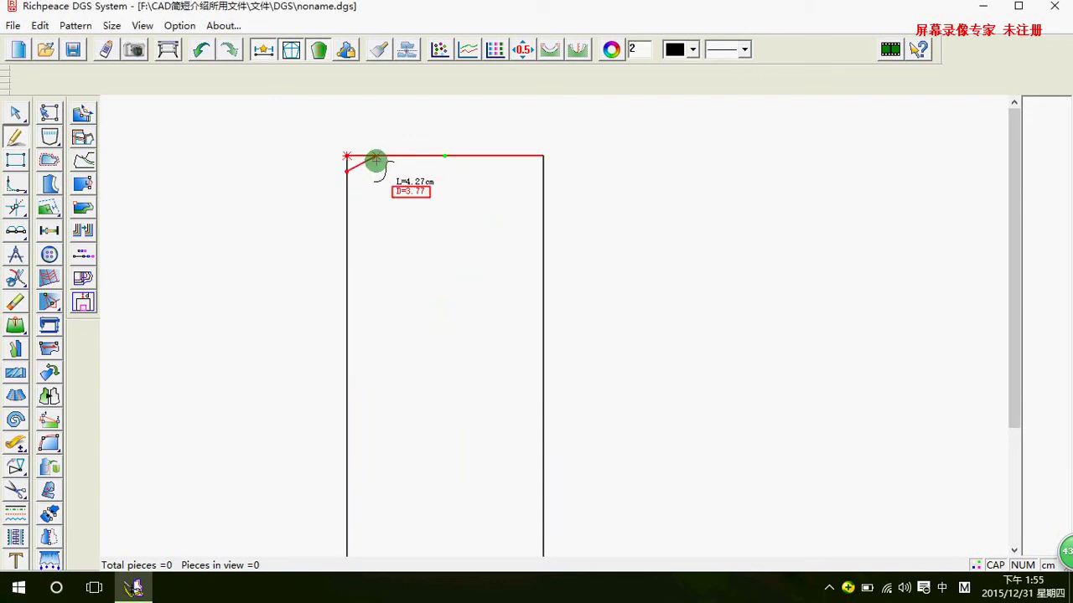
left_click(398, 156)
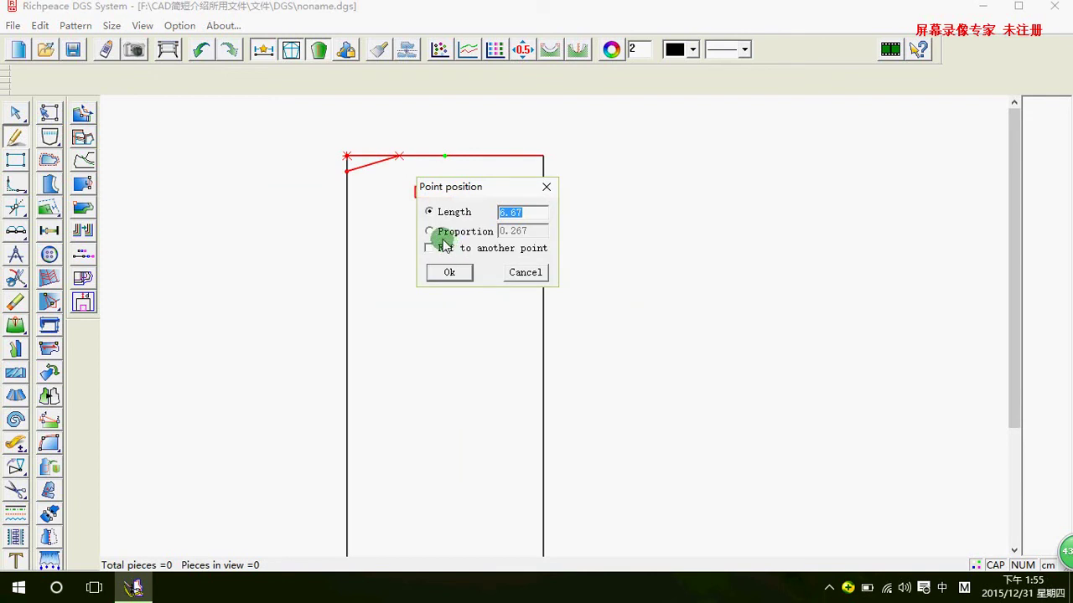
type("8")
left_click(447, 272)
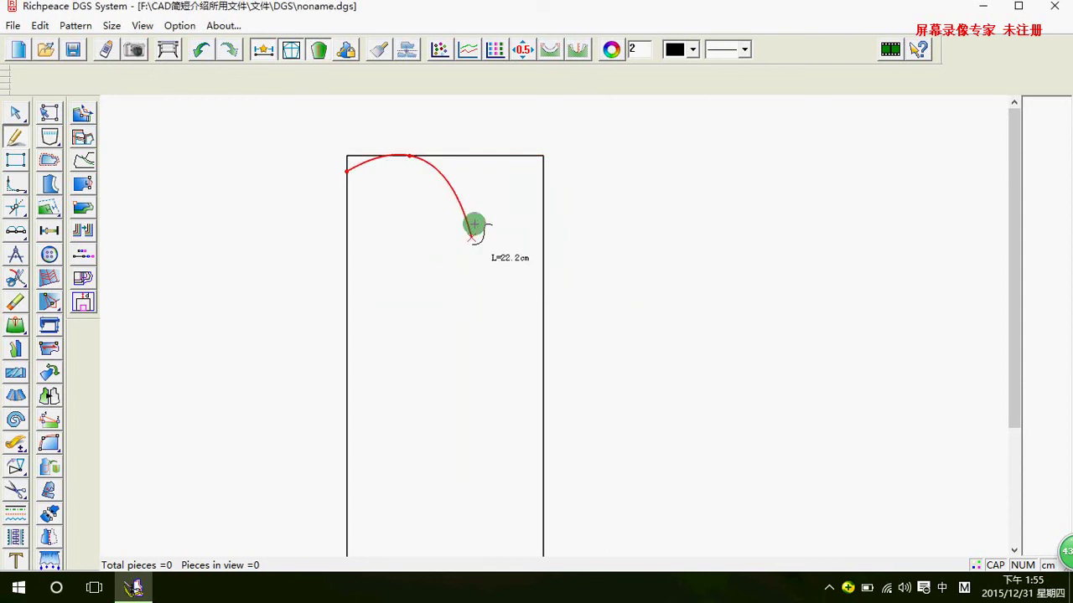
right_click(473, 225)
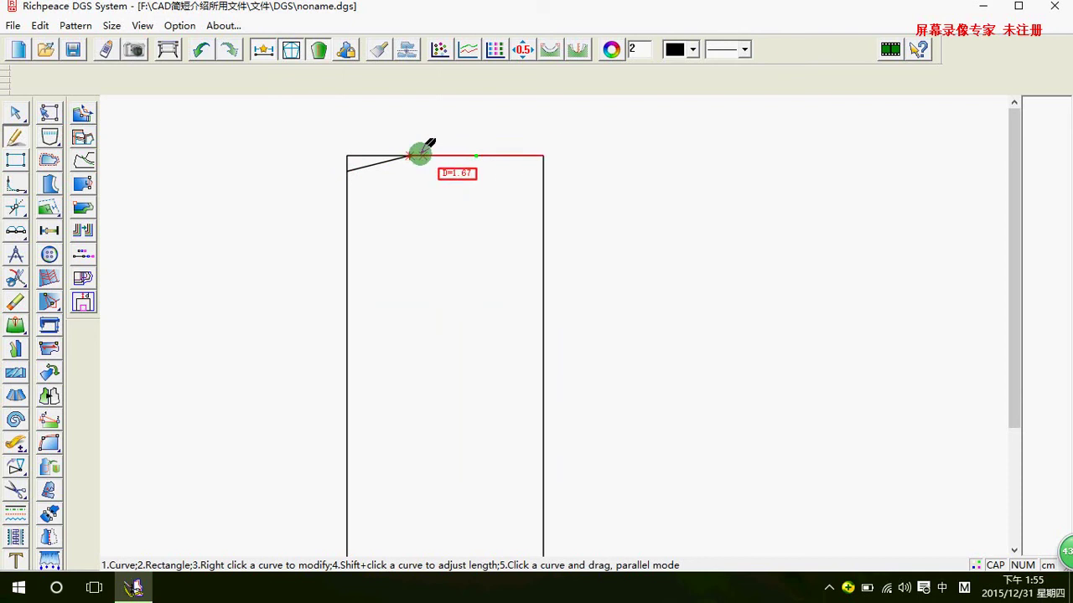
Draw the shoulder line from the neck point to 4 cm left and 4 cm below the top-right corner
left_click(409, 155)
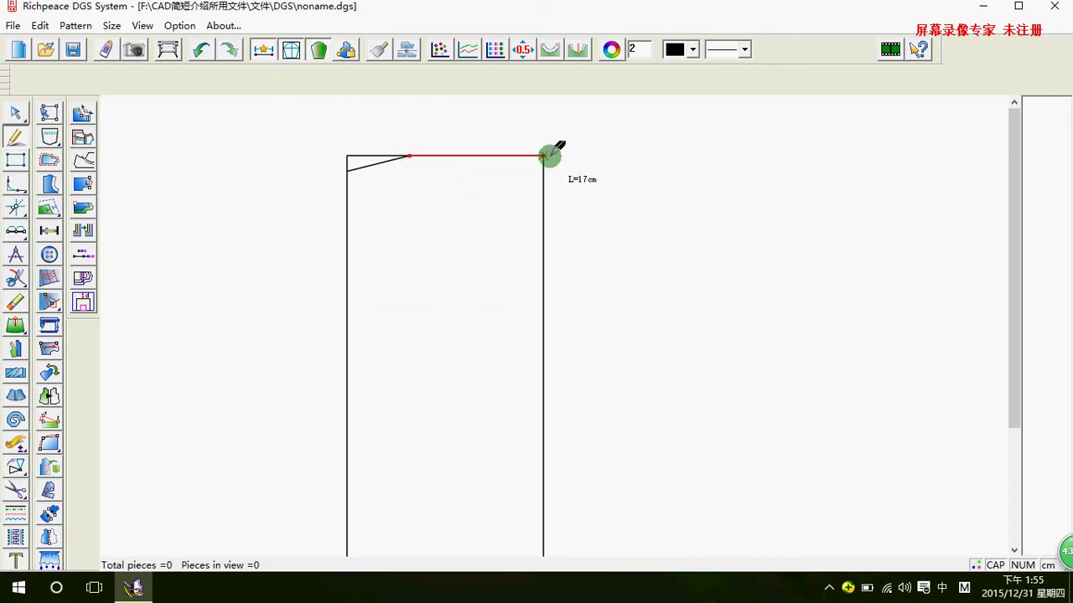
left_click(543, 155)
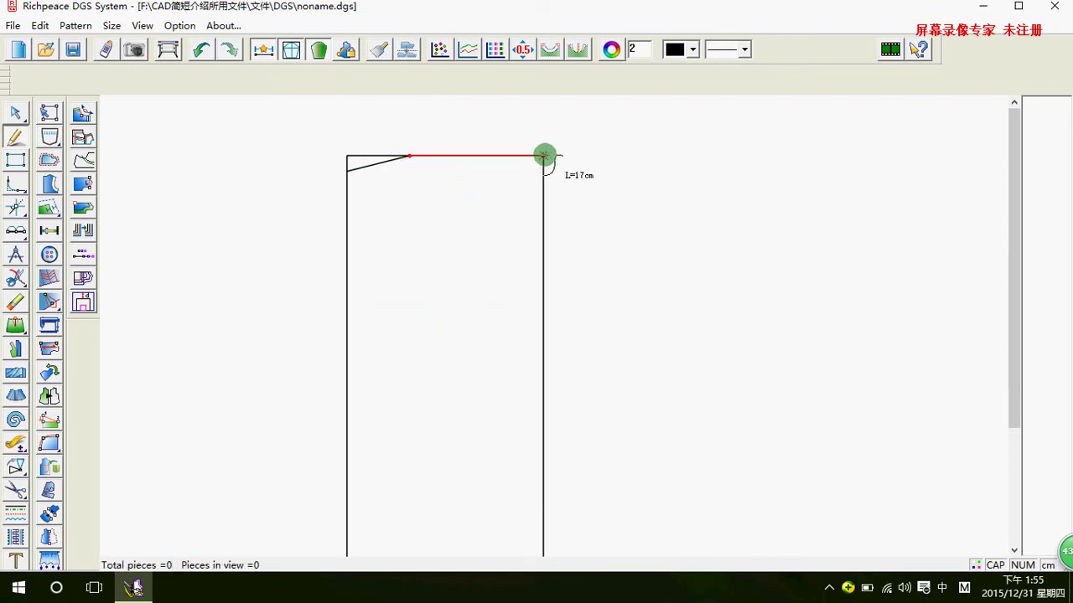
key("Return")
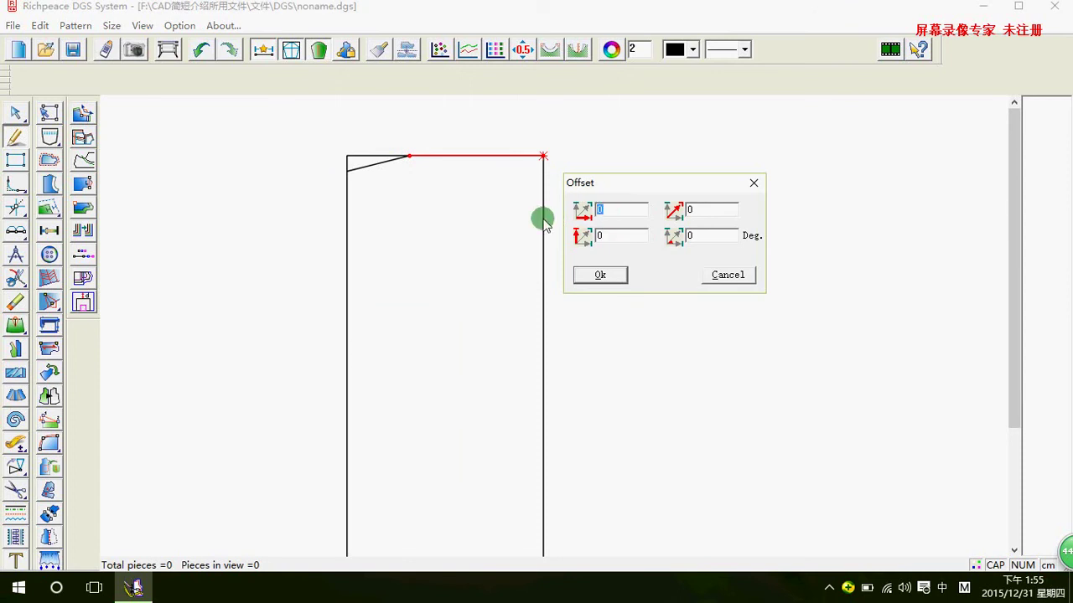
type("-4")
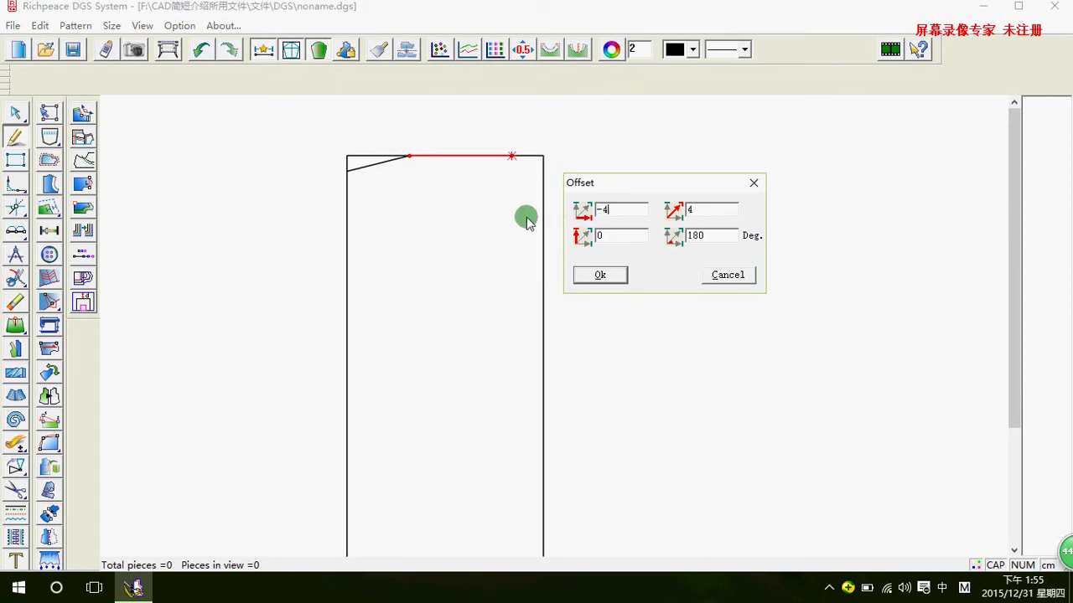
left_click(605, 235)
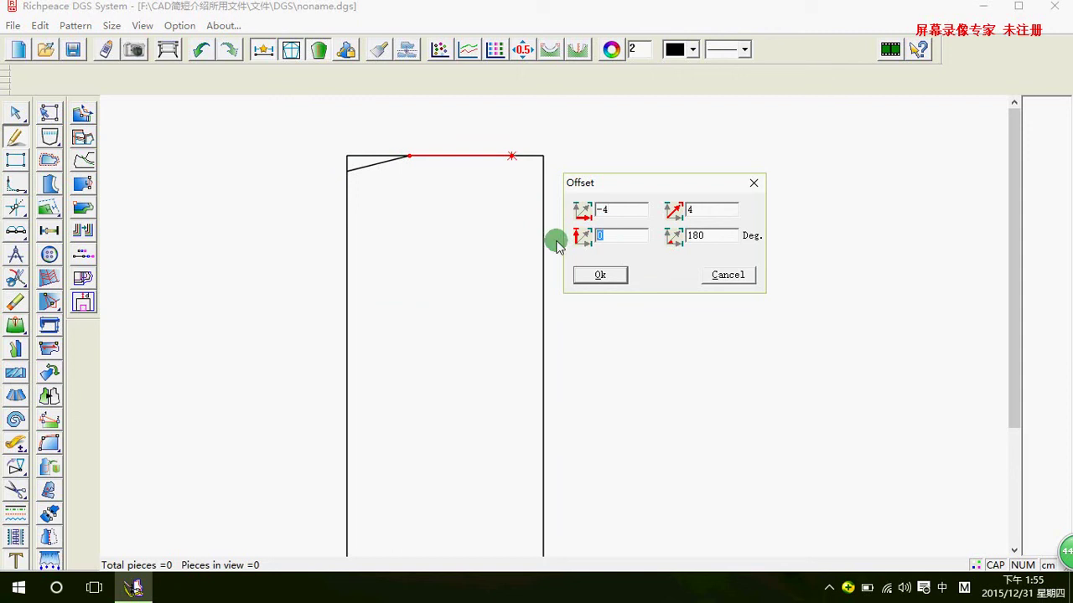
type("-4")
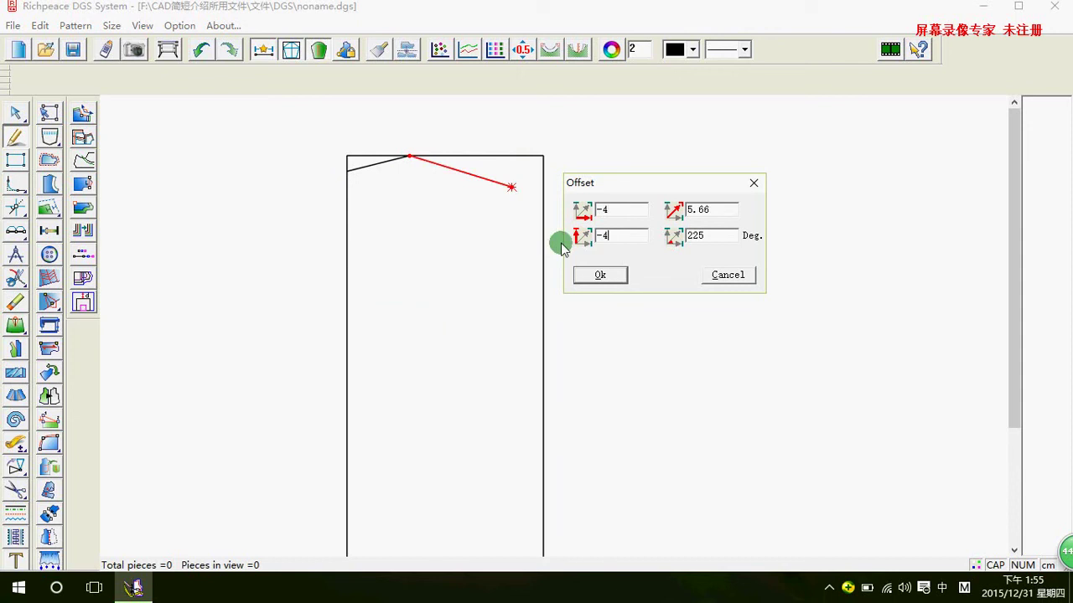
left_click(603, 274)
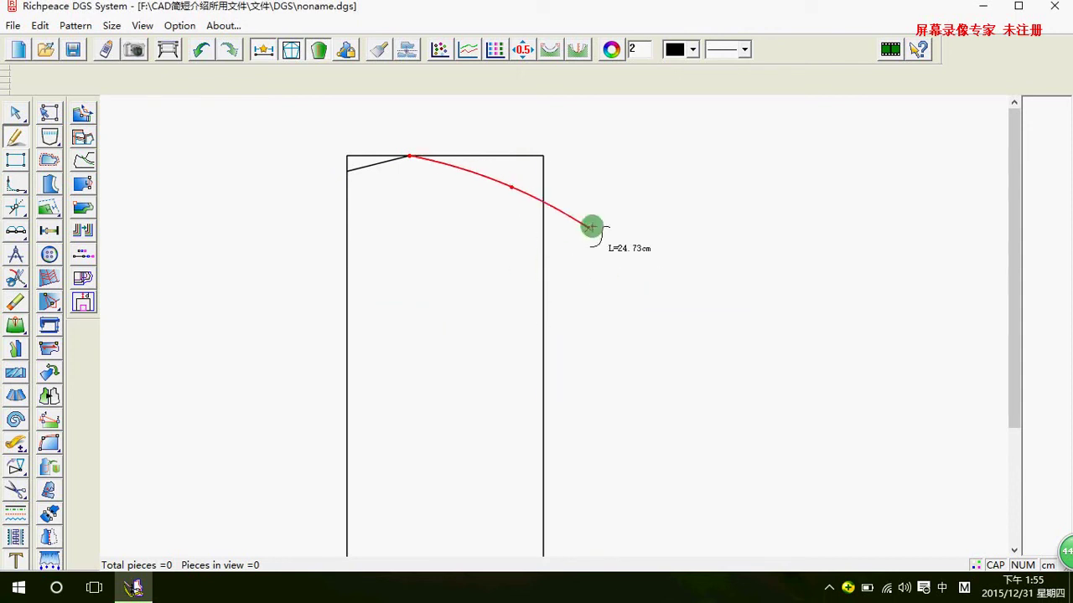
right_click(602, 210)
Draw the armhole line to 21 cm down the right edge, plus a horizontal chest line to the left edge
left_click(511, 186)
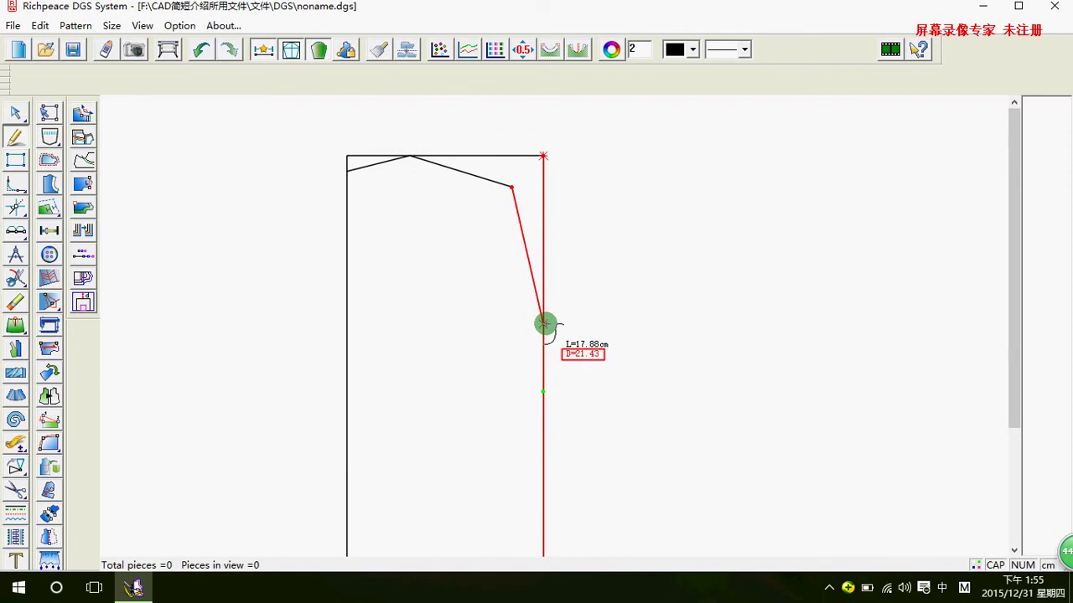
left_click(543, 323)
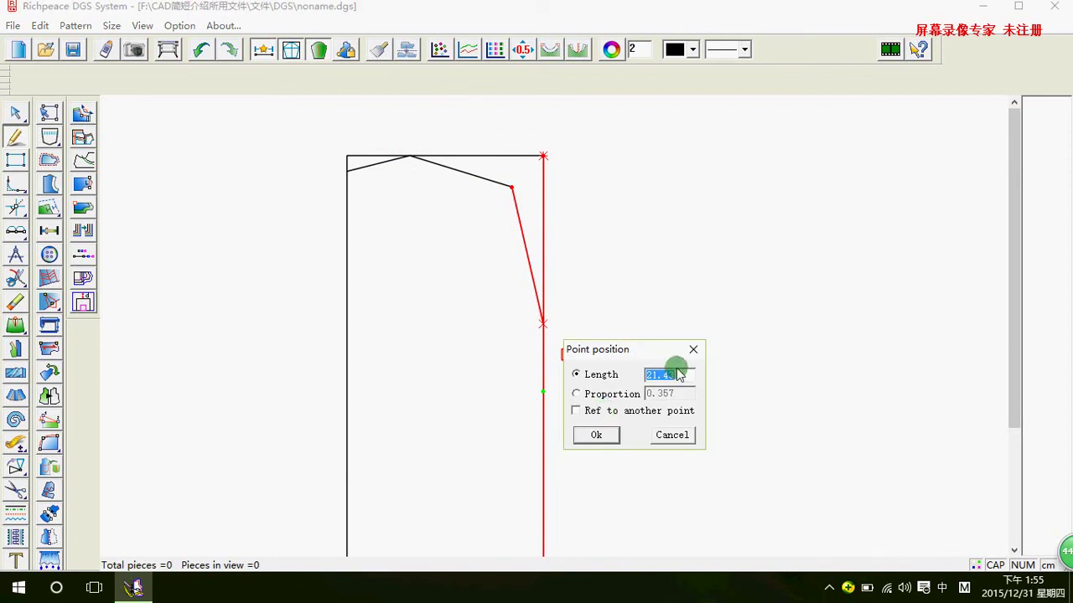
type("21")
key("Return")
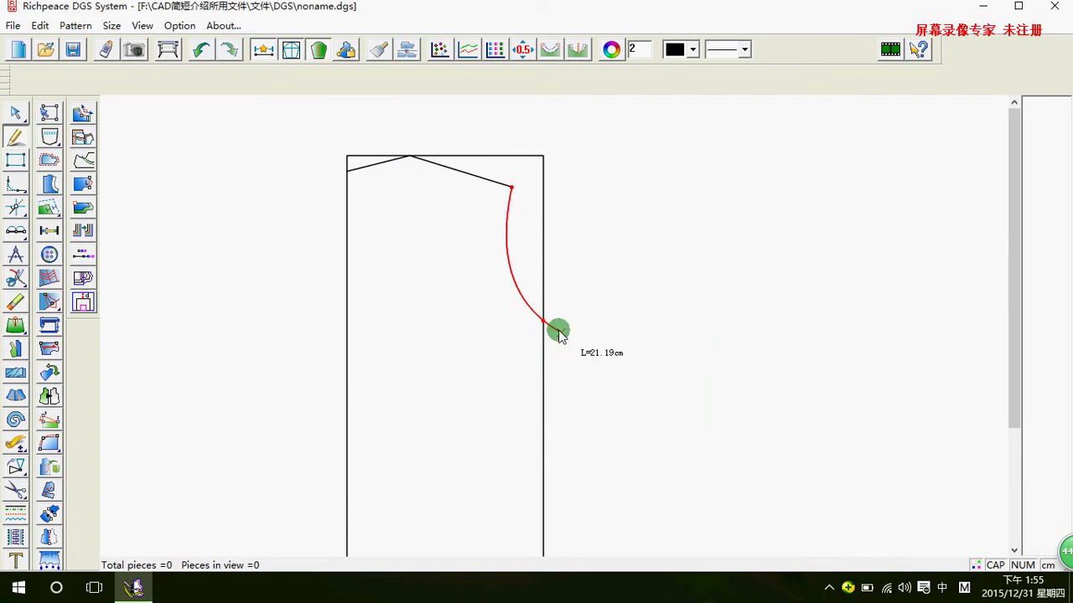
right_click(575, 341)
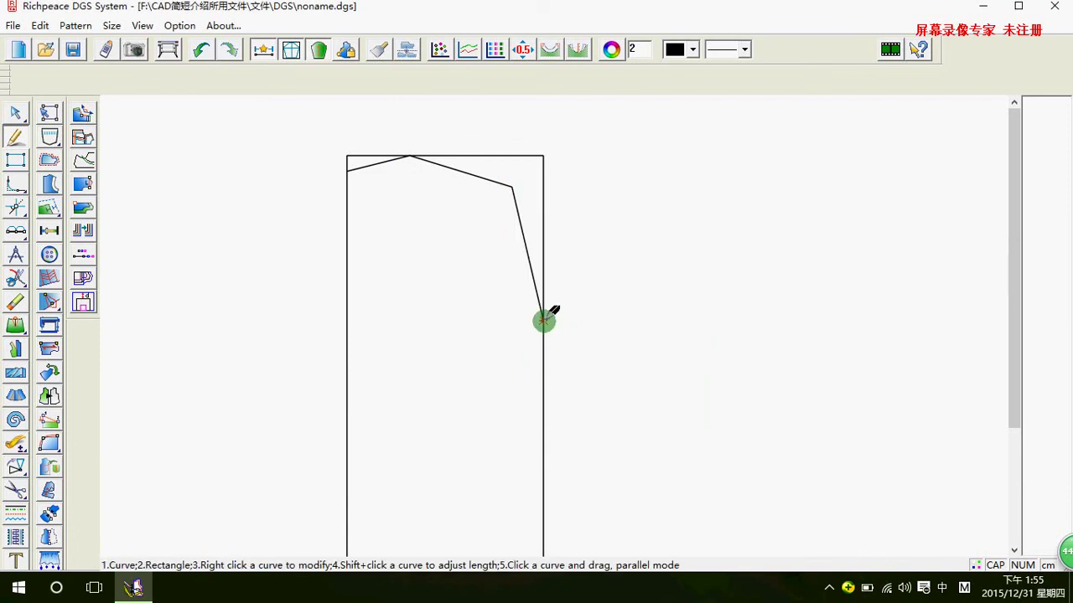
left_click(544, 320)
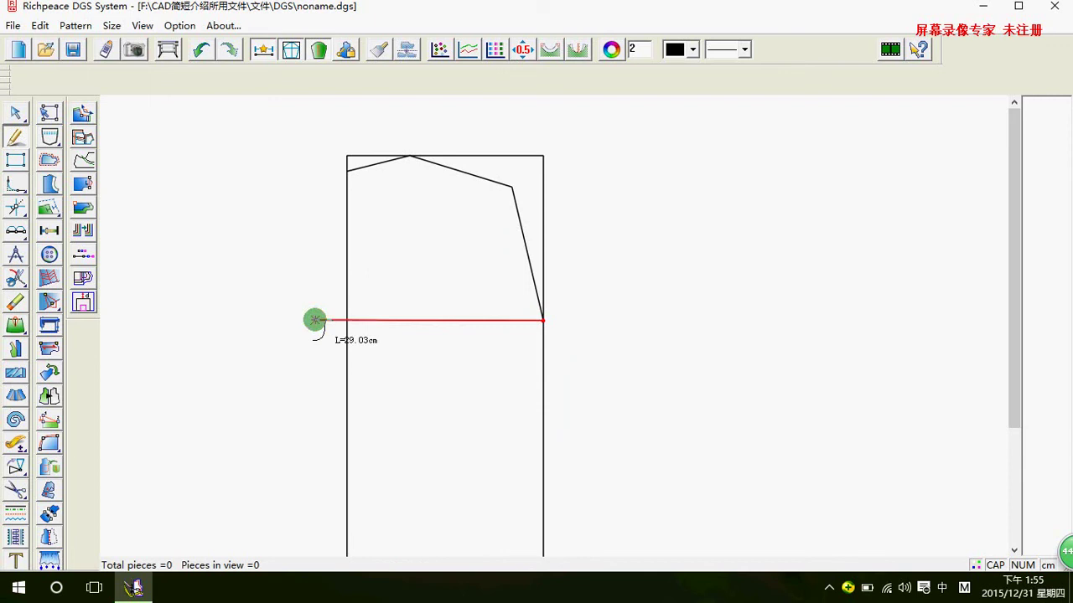
left_click(348, 321)
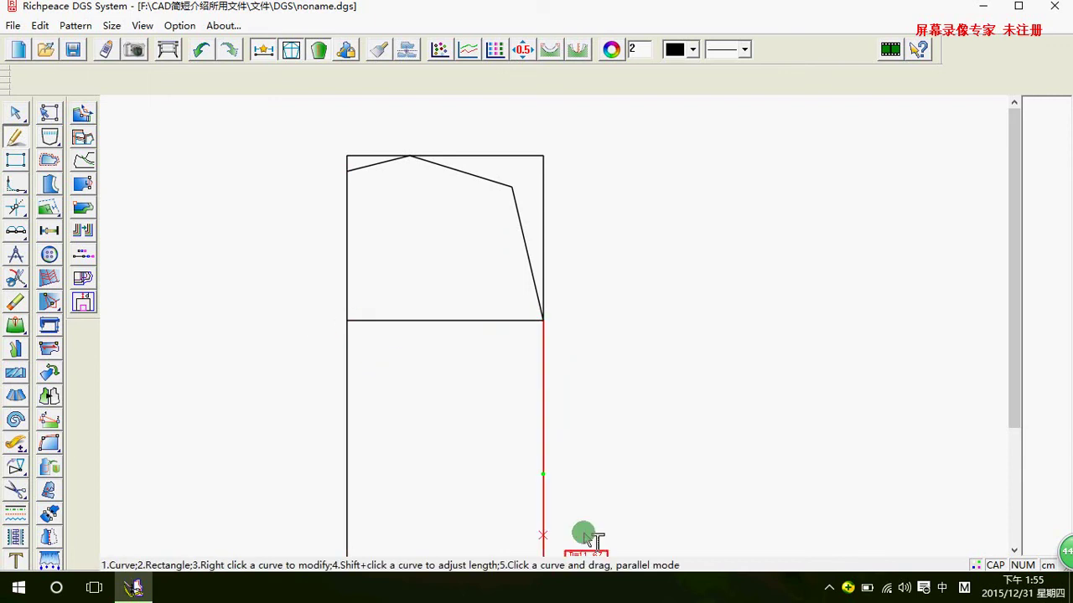
scroll(555, 324, "up", 2)
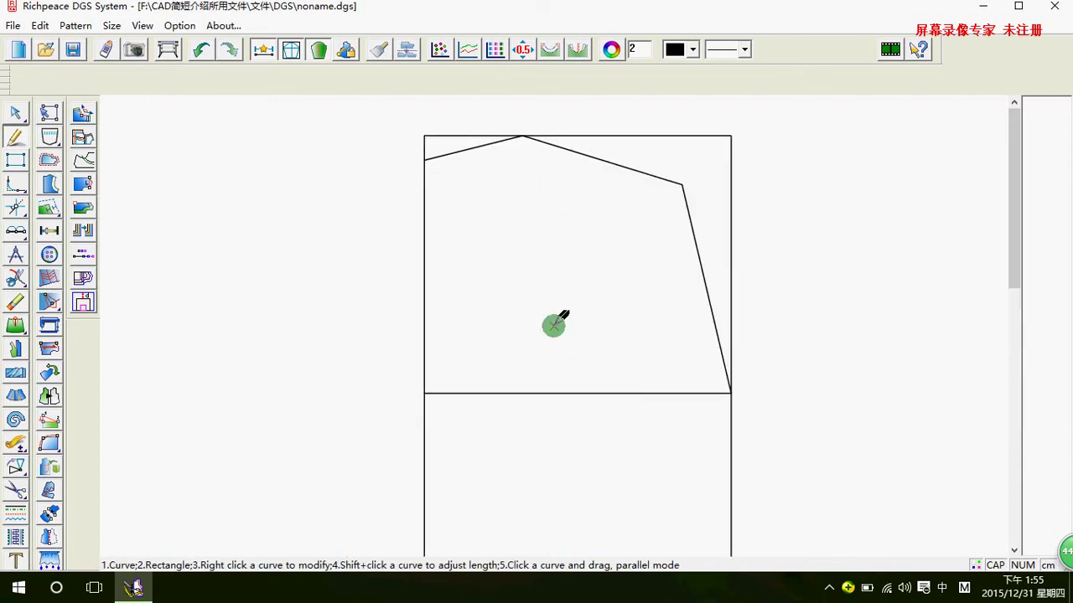
scroll(555, 324, "up", 1)
scroll(553, 326, "down", 3)
scroll(553, 326, "up", 3)
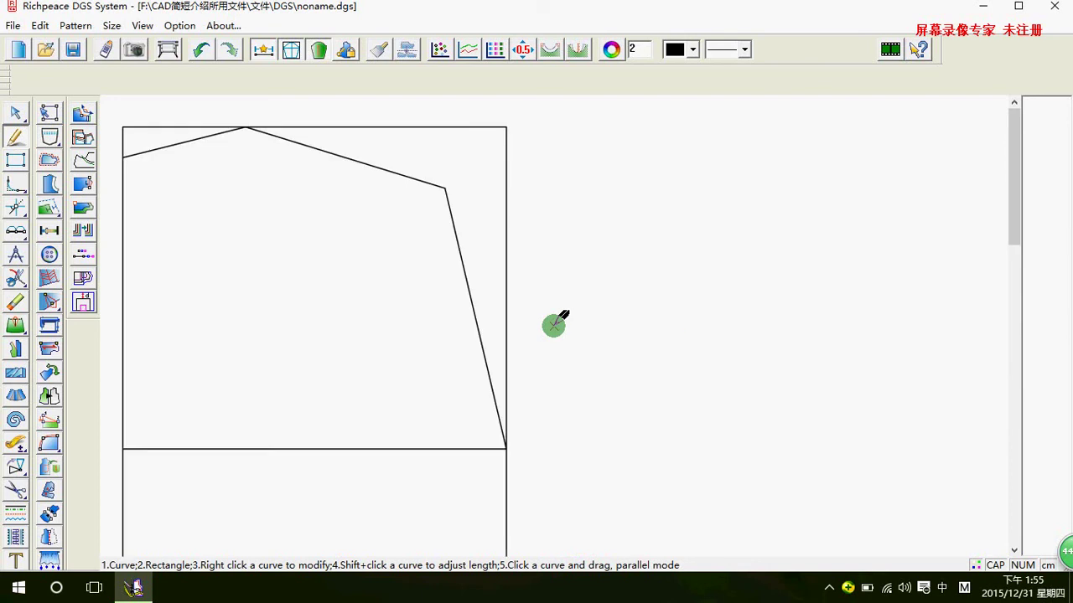
scroll(556, 321, "down", 2)
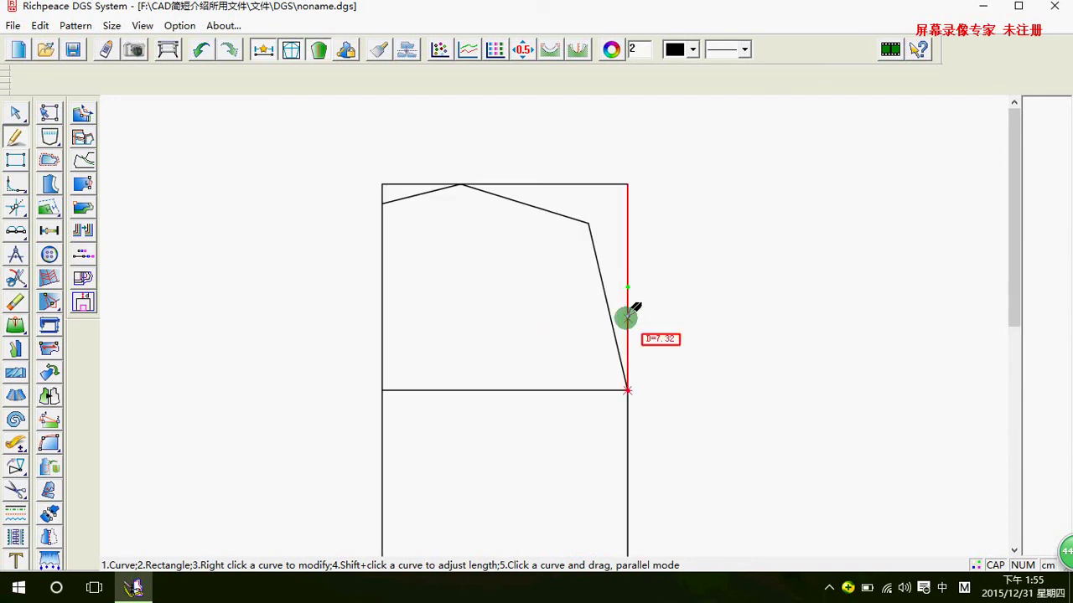
scroll(558, 320, "up", 2)
scroll(556, 323, "down", 1)
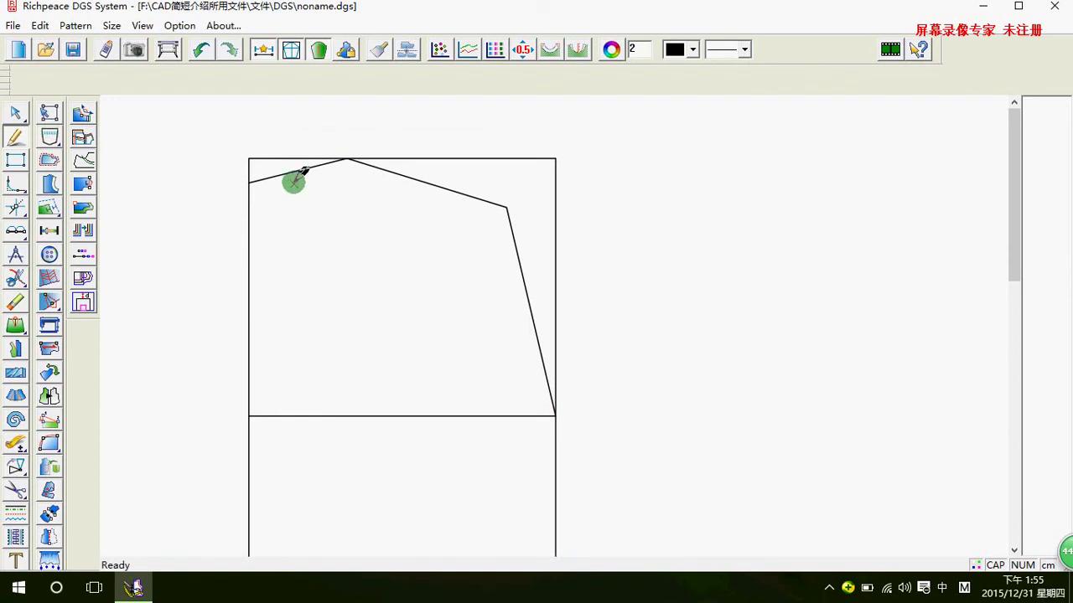
Bow the straight neckline into a downward neckline curve
left_click(302, 164)
mouse_move(311, 163)
left_mouse_down()
mouse_move(317, 186)
mouse_move(304, 179)
left_mouse_up()
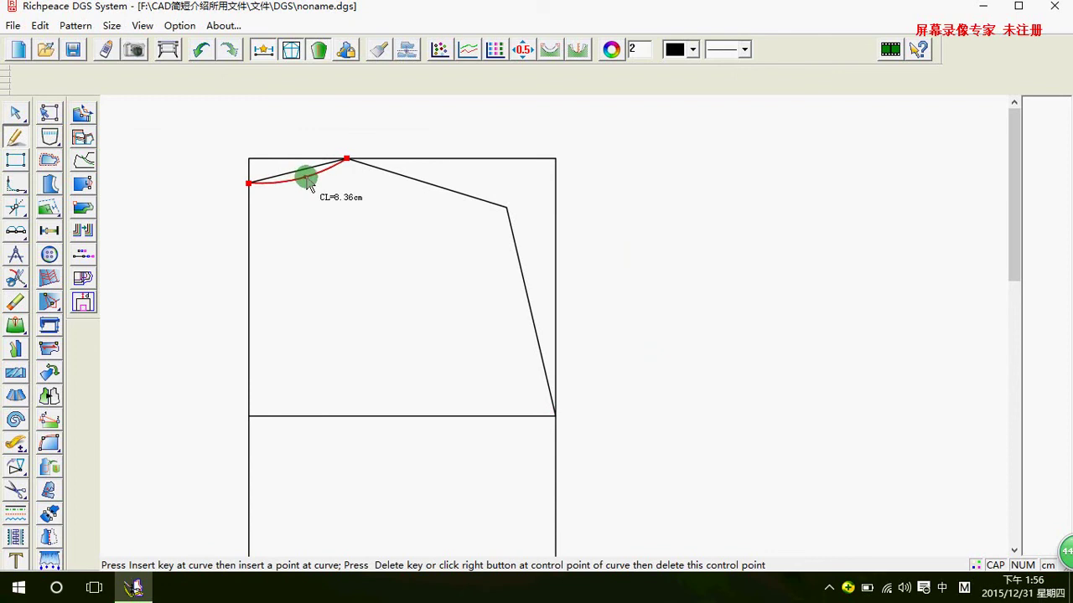
left_click_drag(303, 179, 312, 176)
right_click(398, 224)
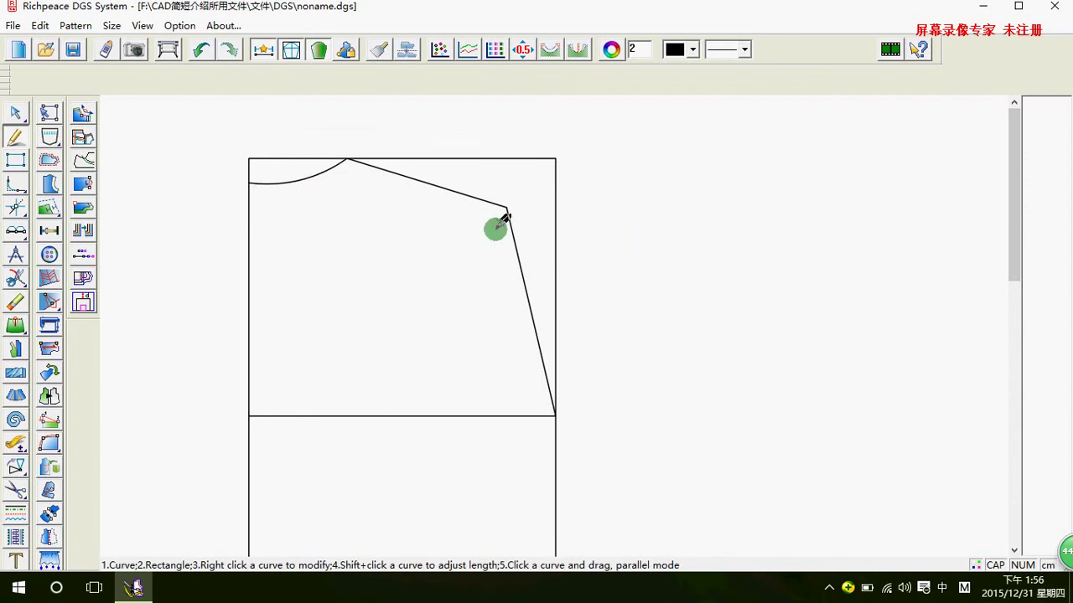
Bend the slanted armhole line into an inward armhole curve
left_click(530, 294)
left_click(522, 276)
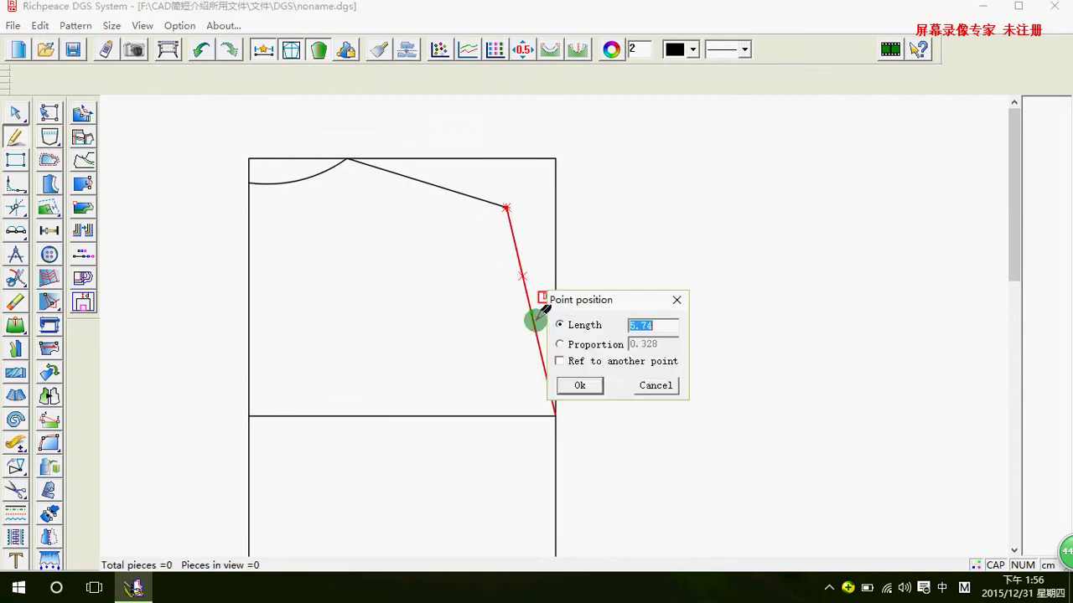
left_click(658, 386)
left_click(520, 280)
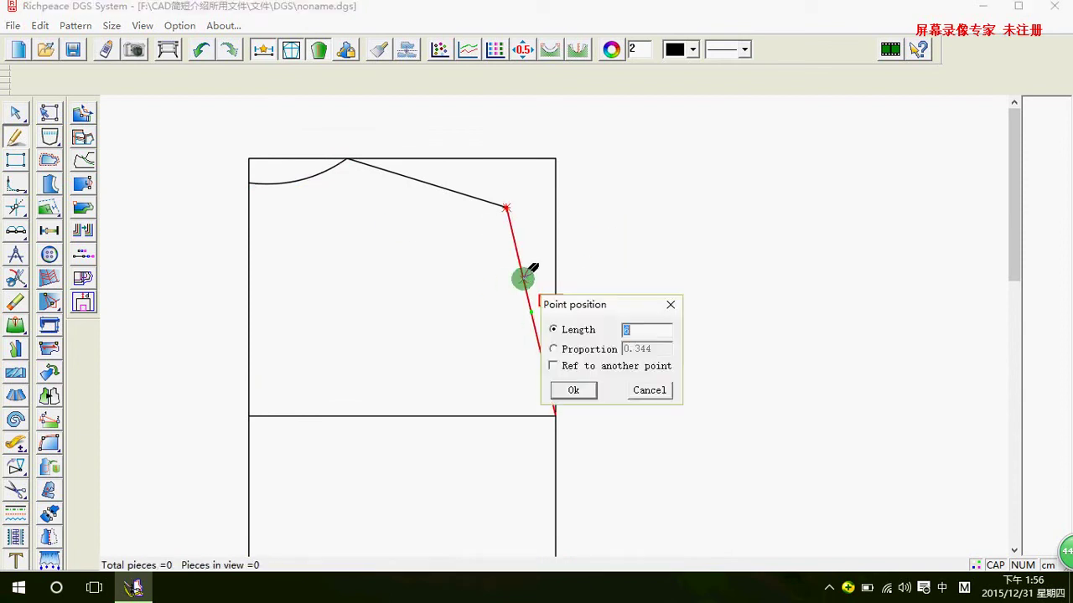
left_click(660, 388)
right_click(528, 316)
mouse_move(533, 295)
left_mouse_down()
mouse_move(509, 367)
mouse_move(515, 401)
left_mouse_up()
left_click_drag(520, 413, 524, 414)
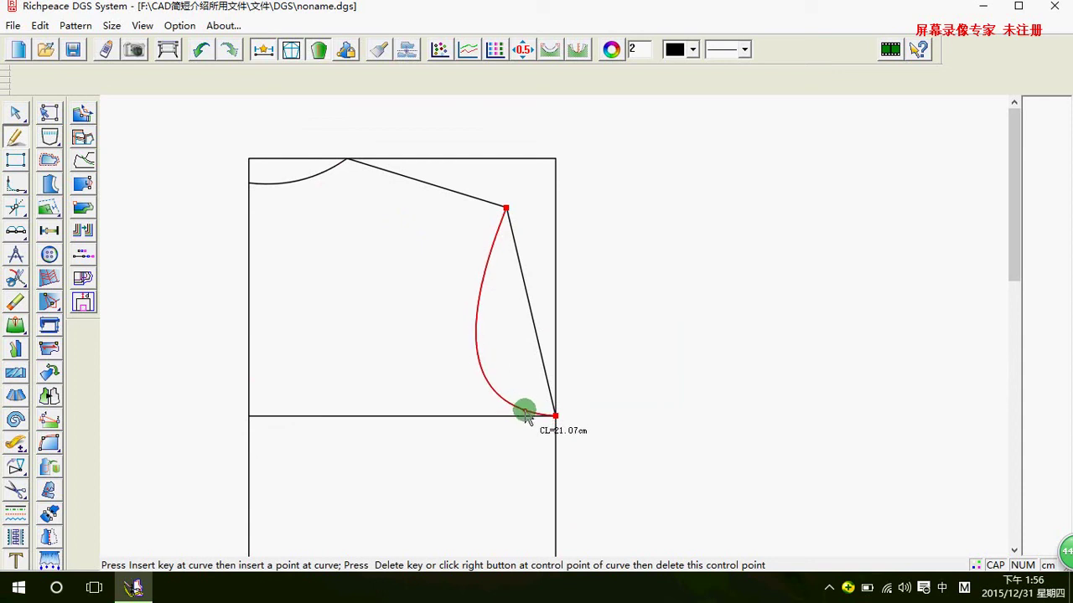
right_click(694, 280)
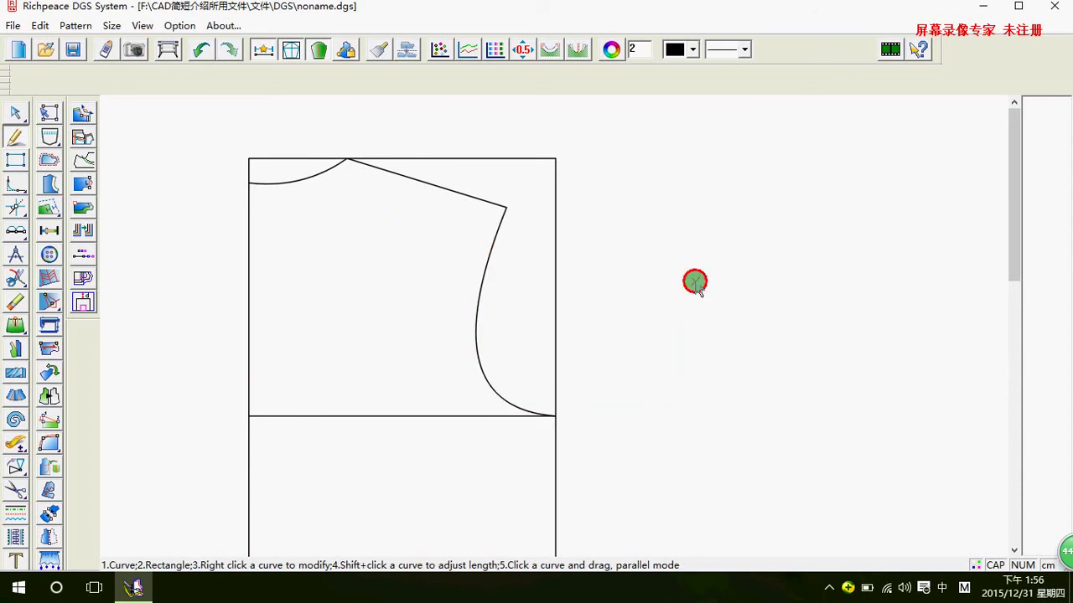
scroll(558, 318, "down", 1)
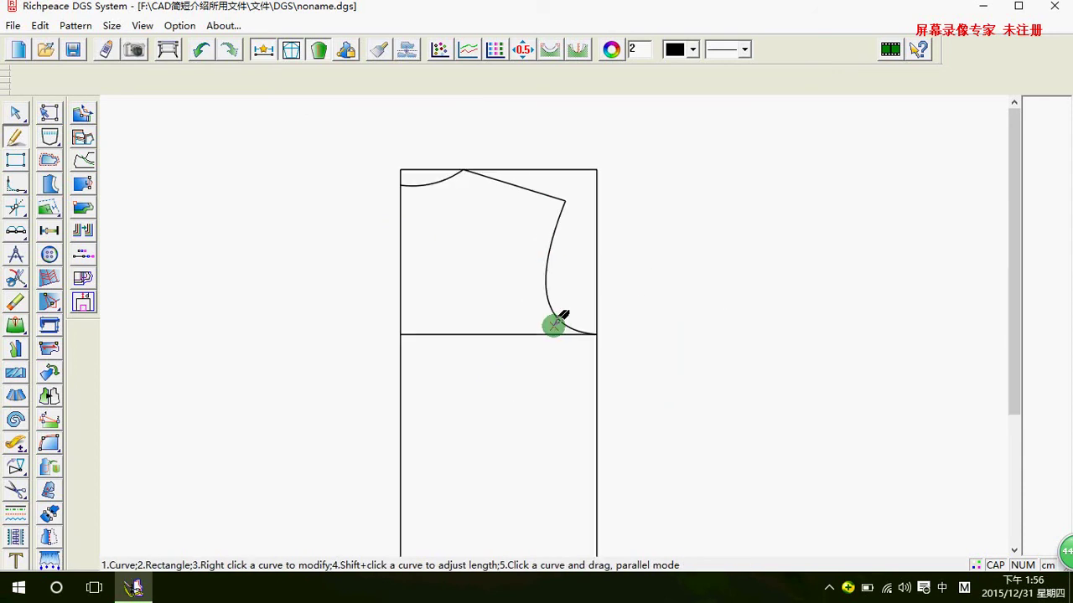
scroll(553, 325, "up", 1)
scroll(558, 324, "up", 1)
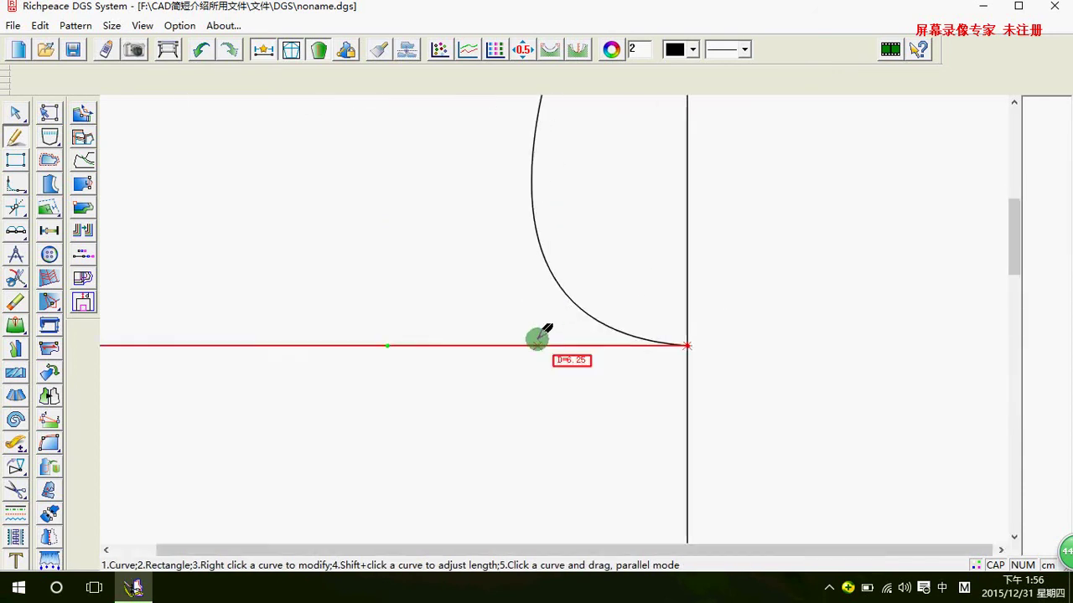
scroll(542, 335, "down", 1)
scroll(538, 337, "up", 1)
scroll(542, 343, "down", 2)
scroll(553, 325, "down", 1)
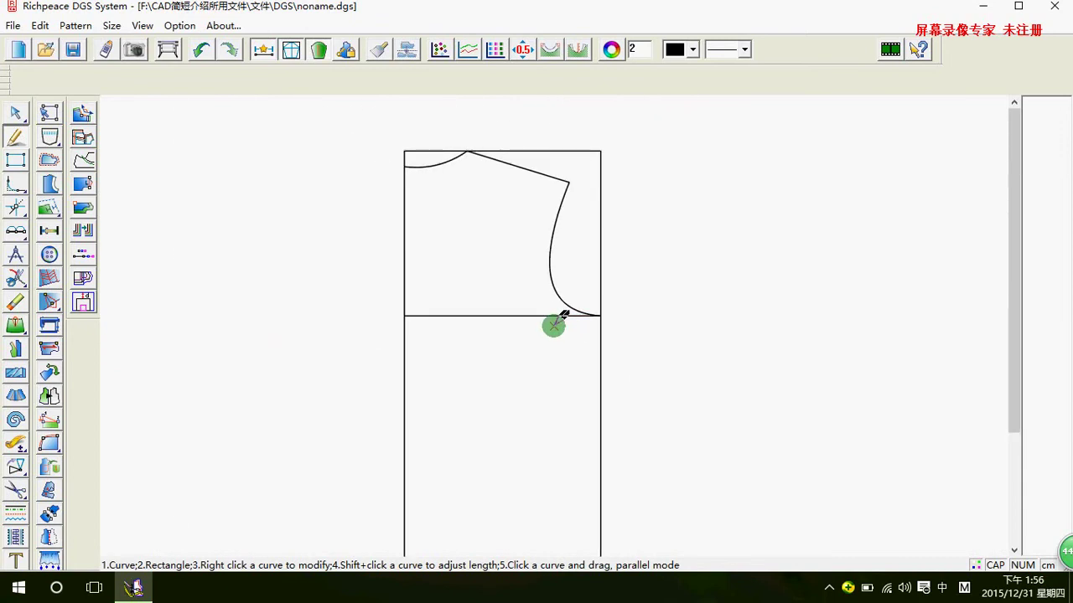
scroll(555, 324, "down", 1)
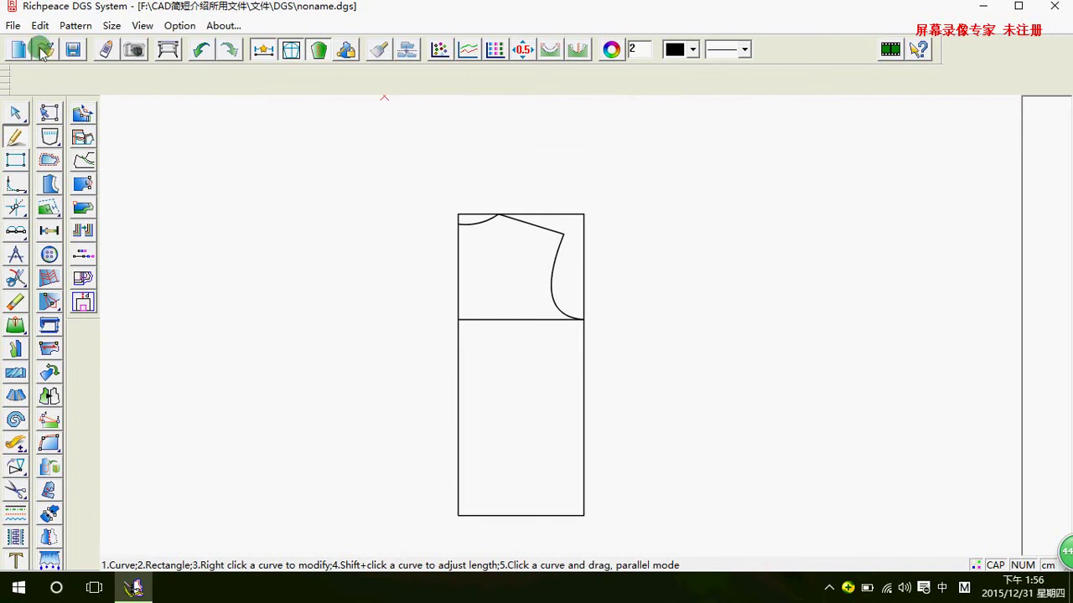
Open the pattern file 工艺图库&导入绣花图片.dgs from the File menu
left_click(11, 25)
left_click(55, 41)
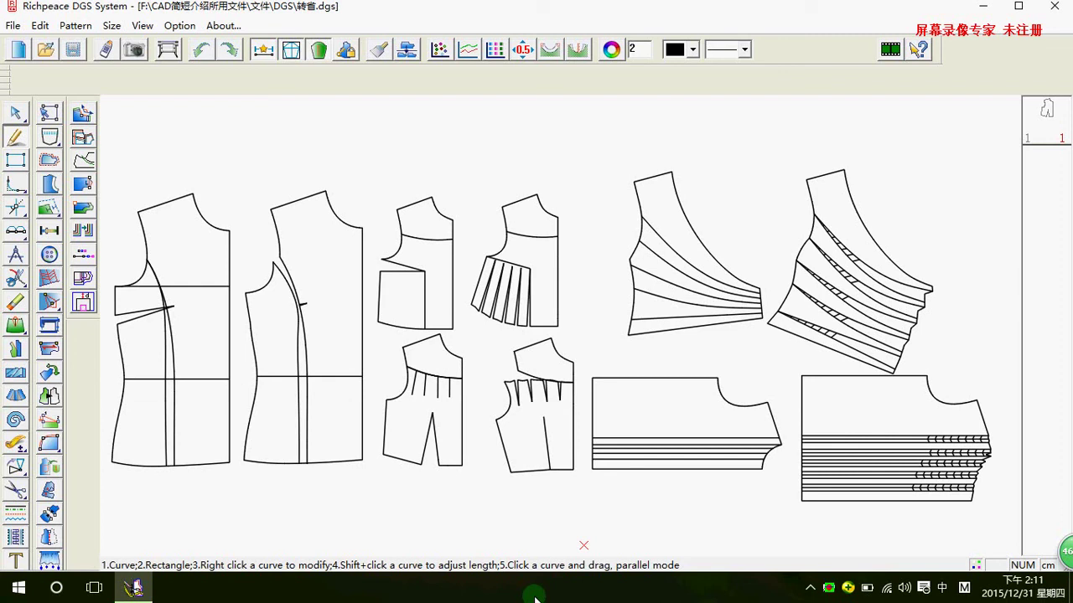
left_click(12, 26)
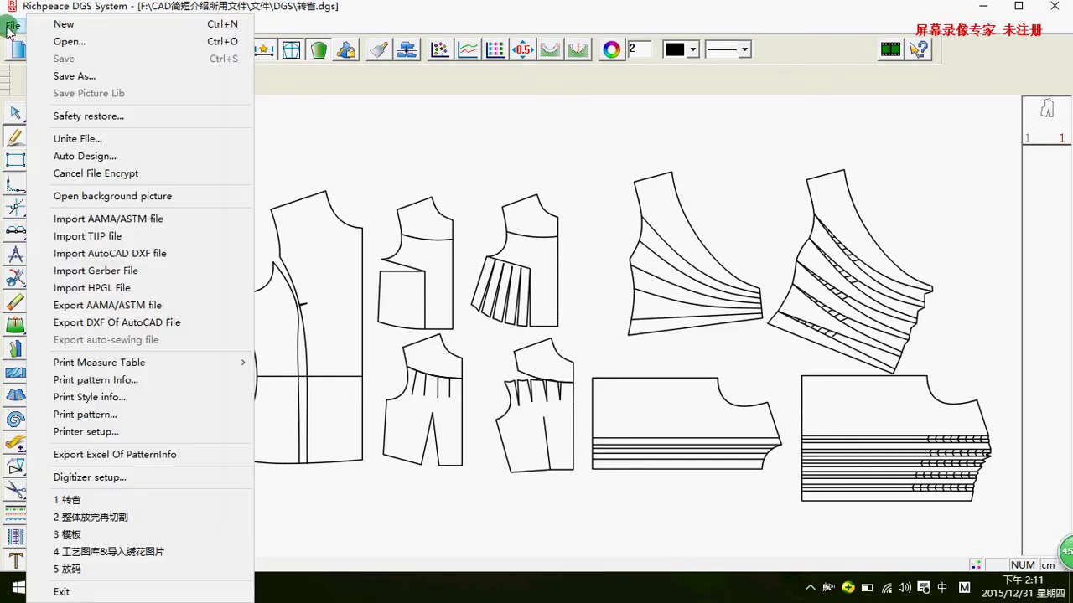
left_click(70, 41)
left_click(466, 259)
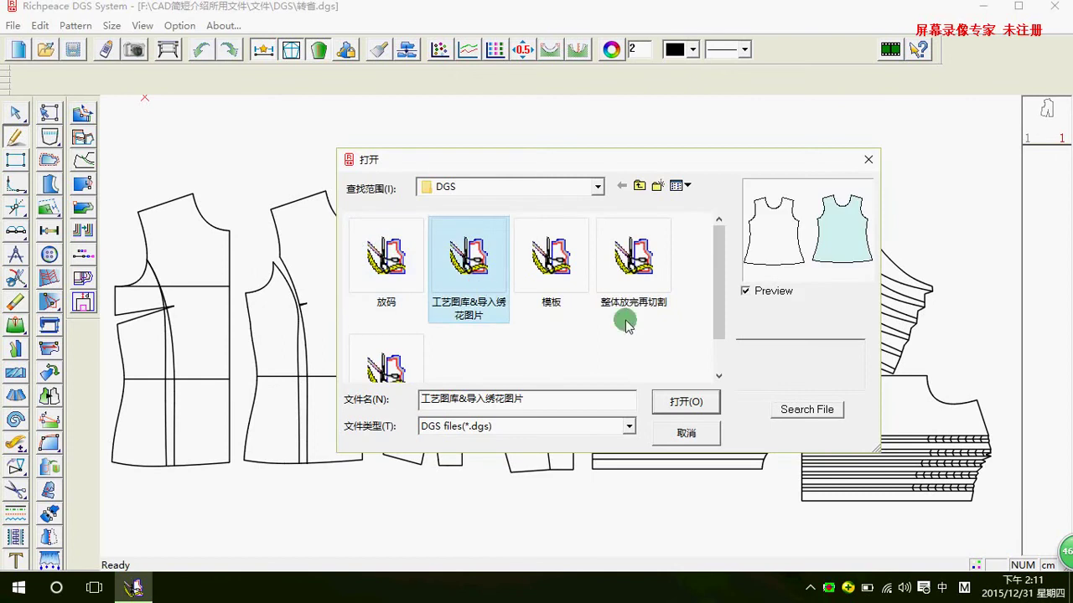
left_click(686, 402)
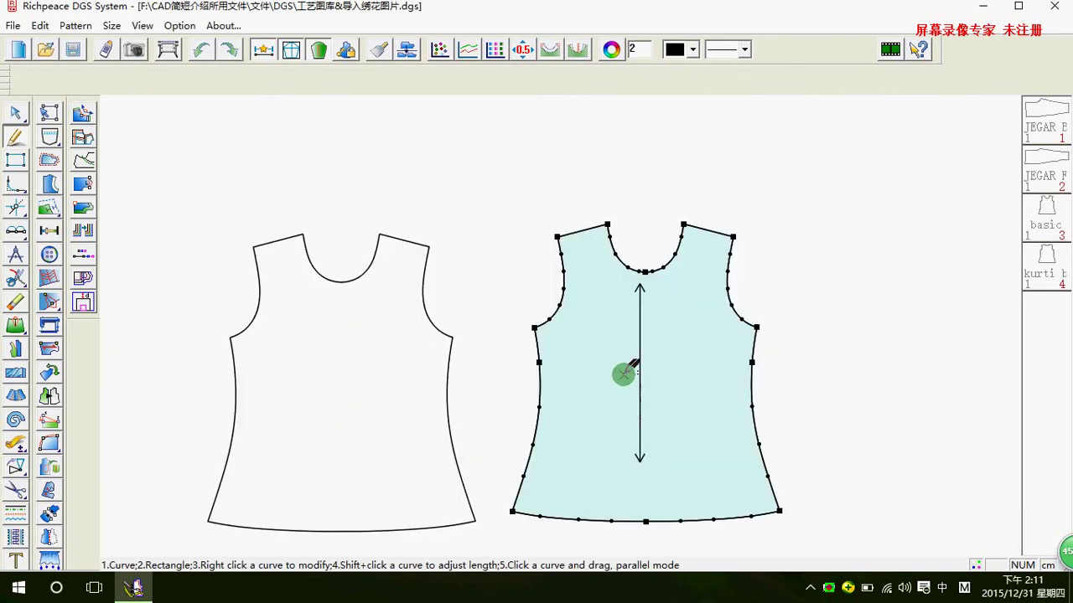
scroll(558, 323, "up", 1)
scroll(560, 325, "down", 2)
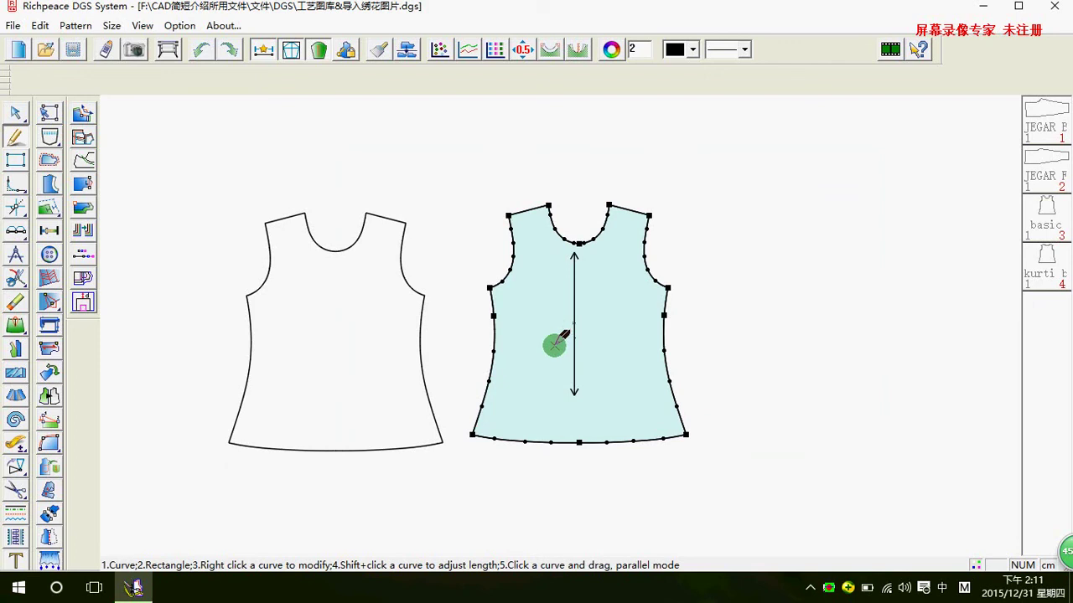
scroll(559, 325, "down", 1)
scroll(560, 325, "down", 1)
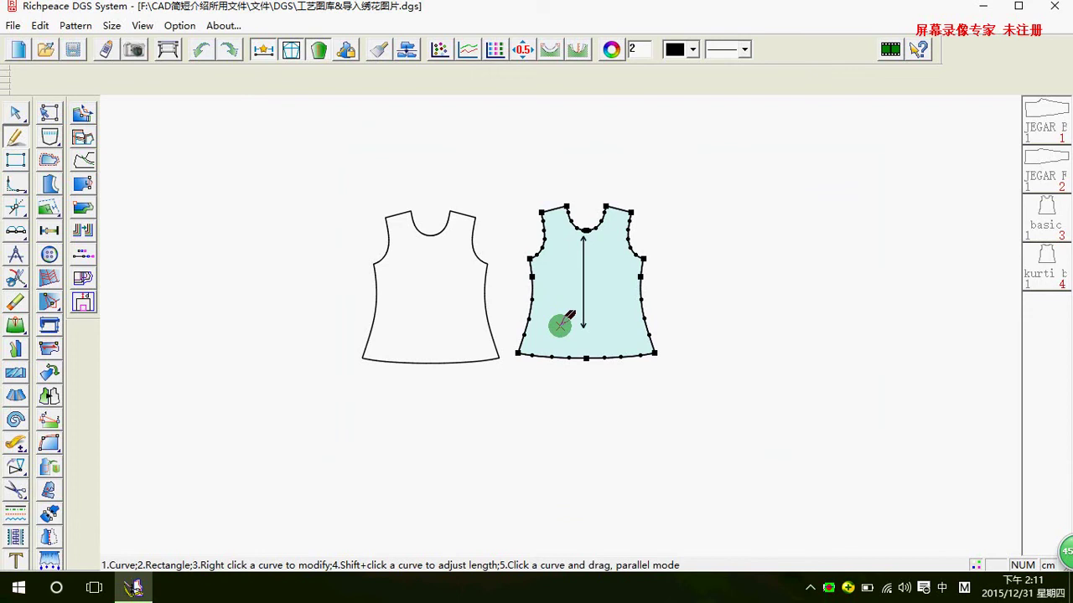
Place a 三角针 triangle-stitch strip on the blue bodice and stretch it to about 4.1 cm
left_click(15, 532)
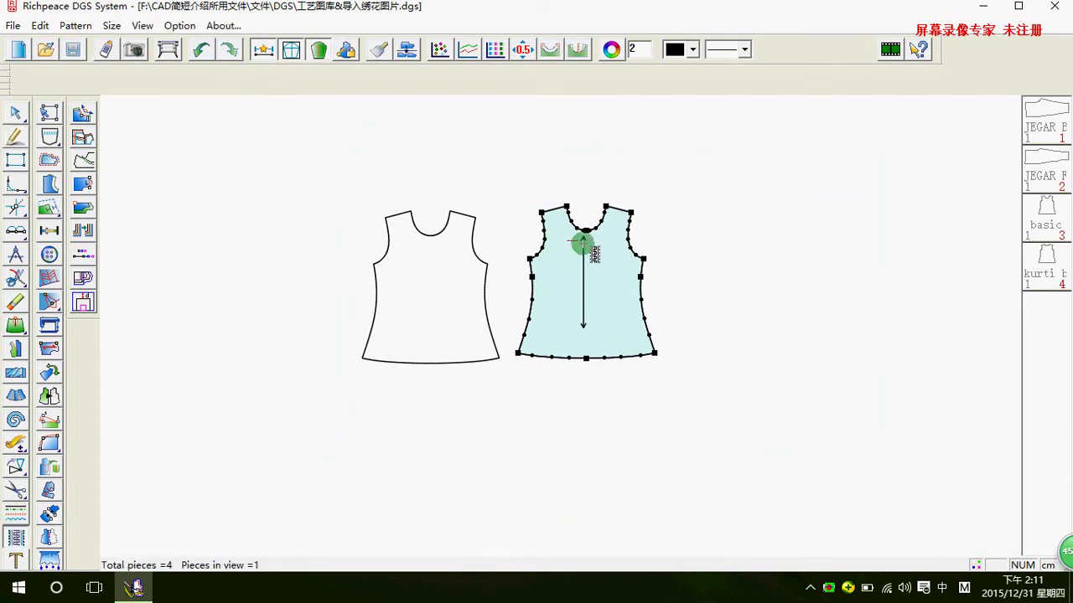
left_click(601, 241)
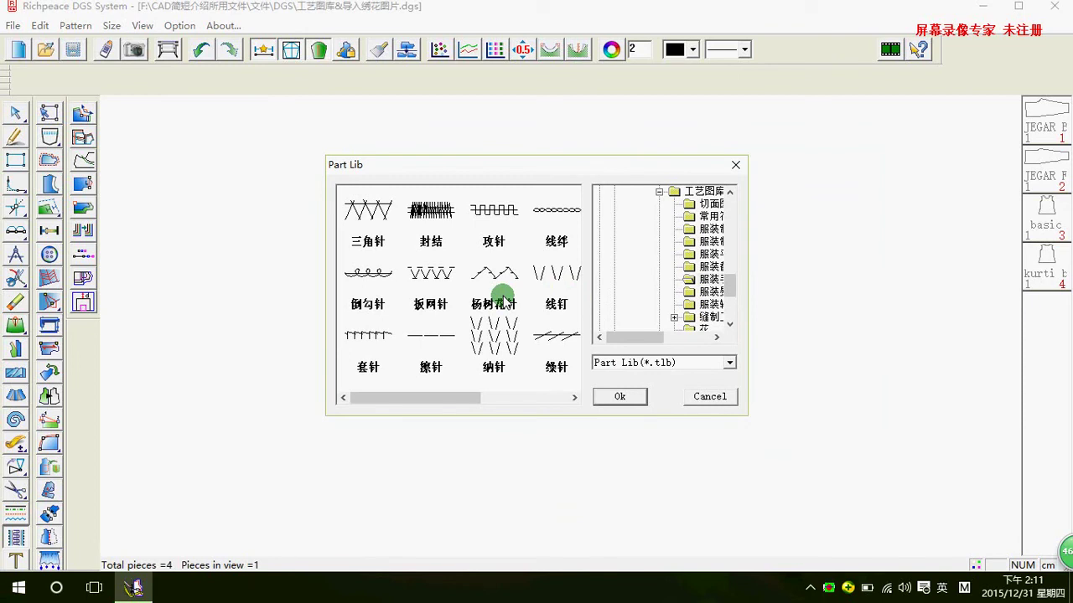
left_click(376, 216)
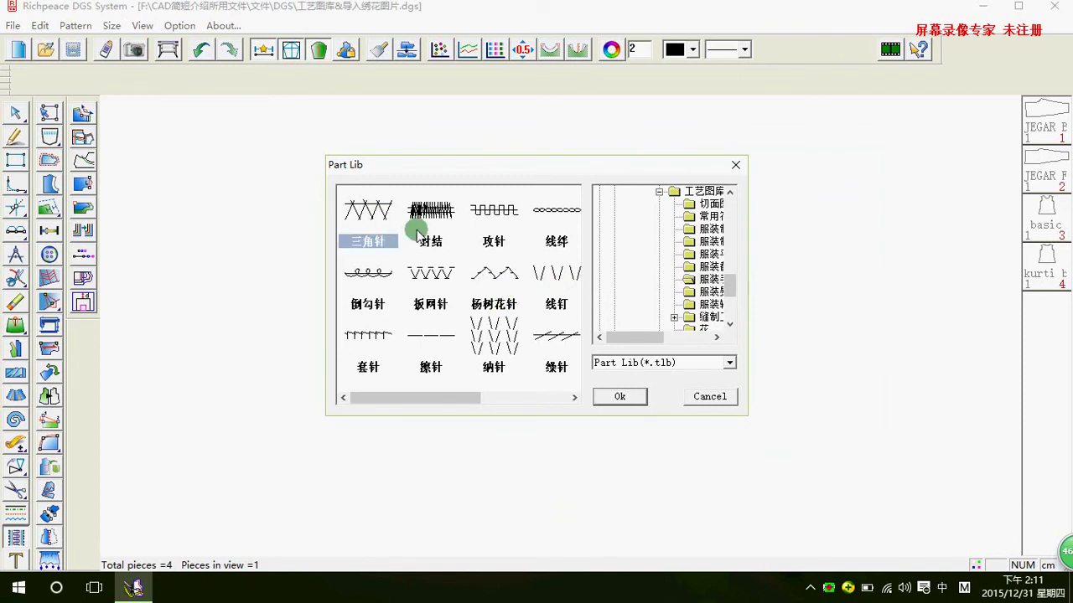
left_click(606, 397)
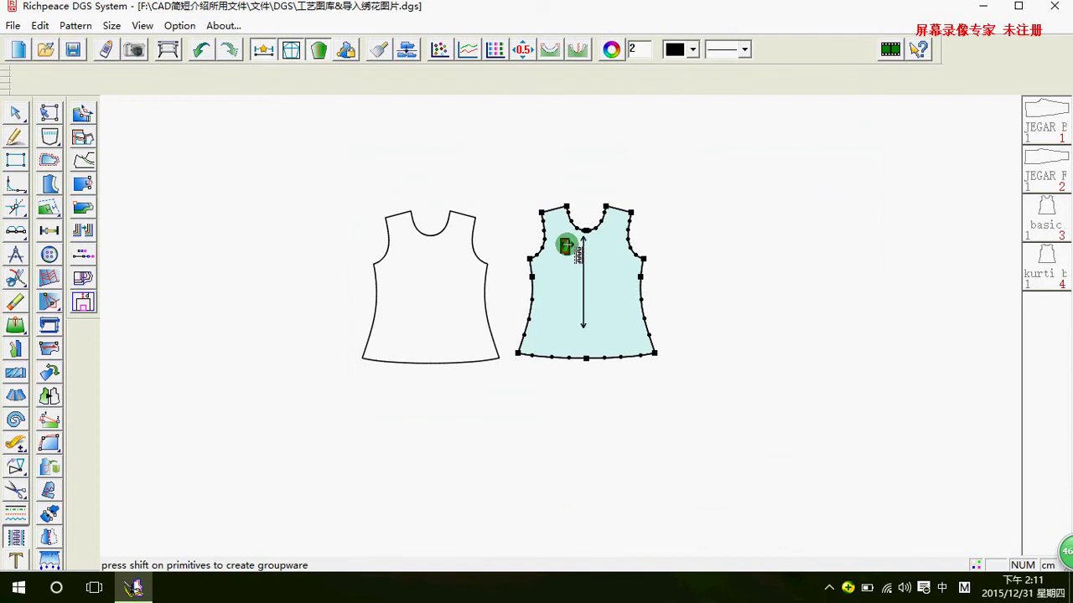
scroll(575, 158, "up", 2)
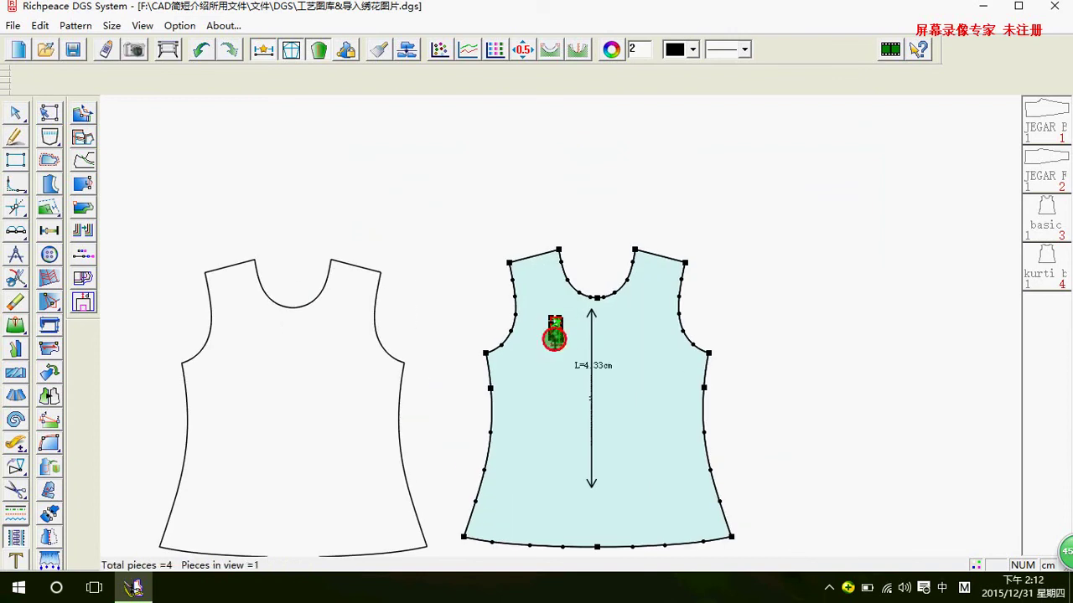
left_click(555, 365)
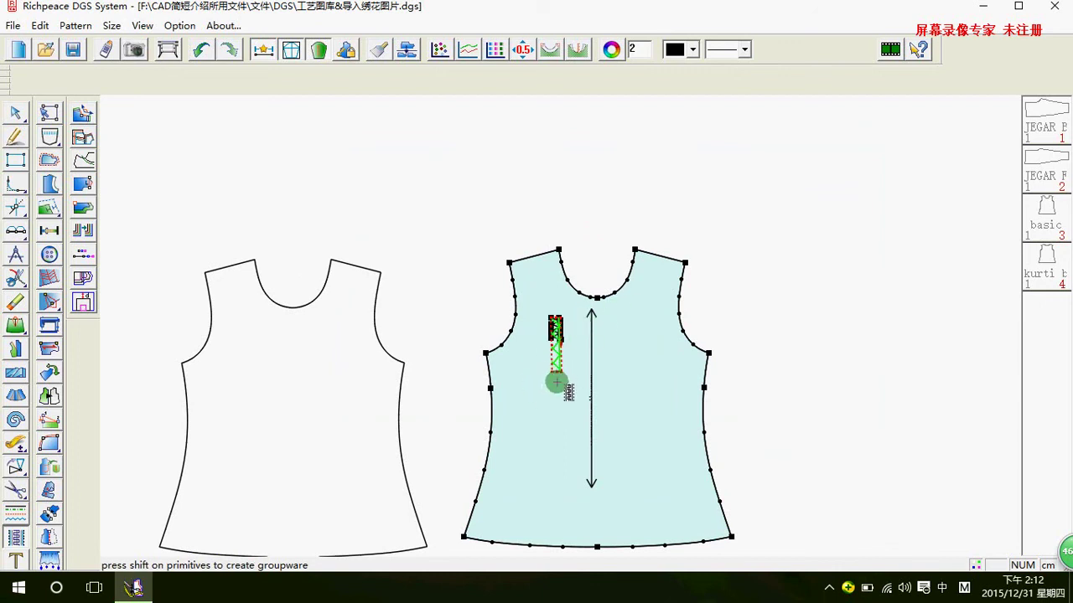
mouse_move(553, 328)
left_mouse_down()
mouse_move(534, 325)
mouse_move(543, 325)
left_mouse_up()
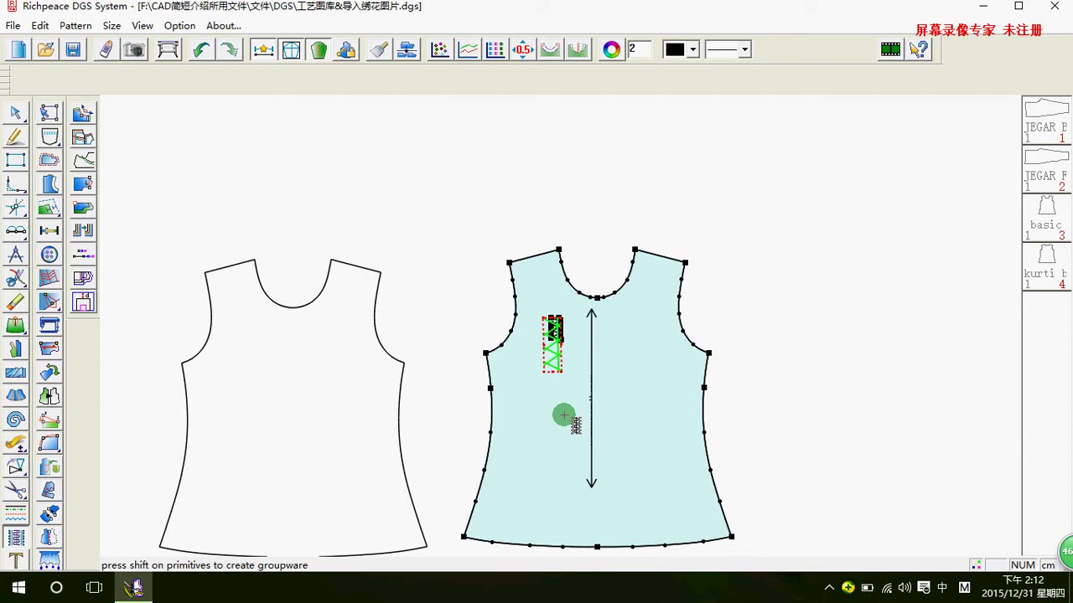
scroll(563, 415, "down", 1)
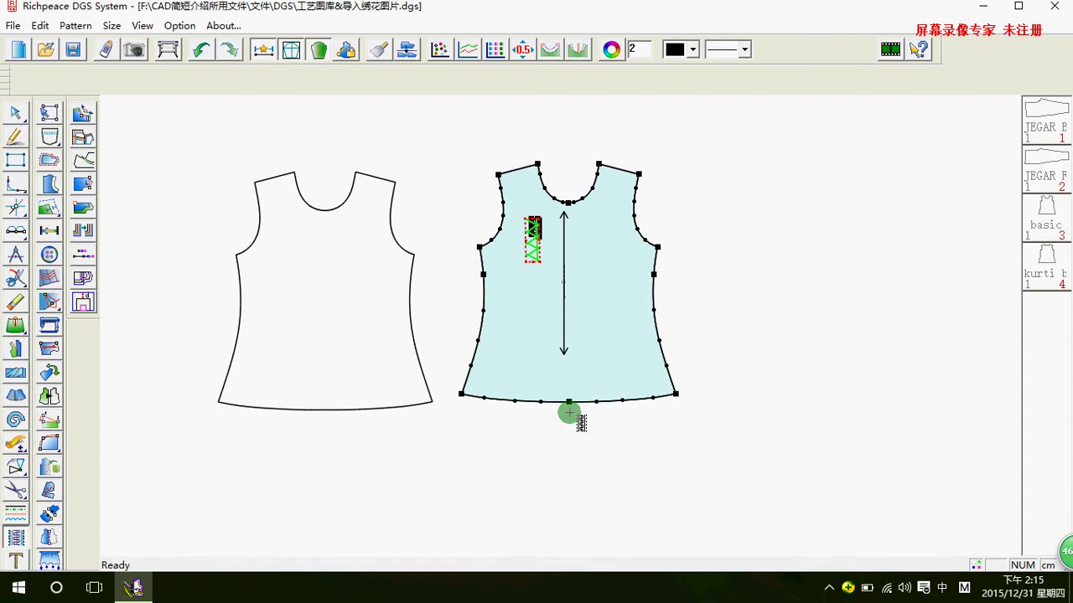
Resize the stitch motif, then load the AF731-V2 moose embroidery picture onto the right-hand piece
left_click(534, 293)
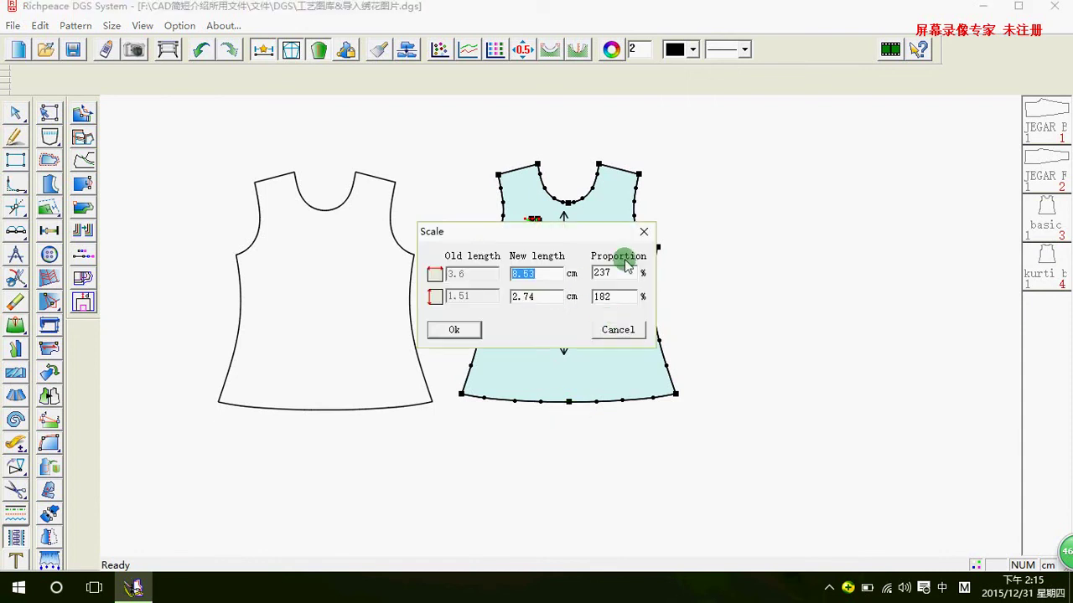
left_click(642, 233)
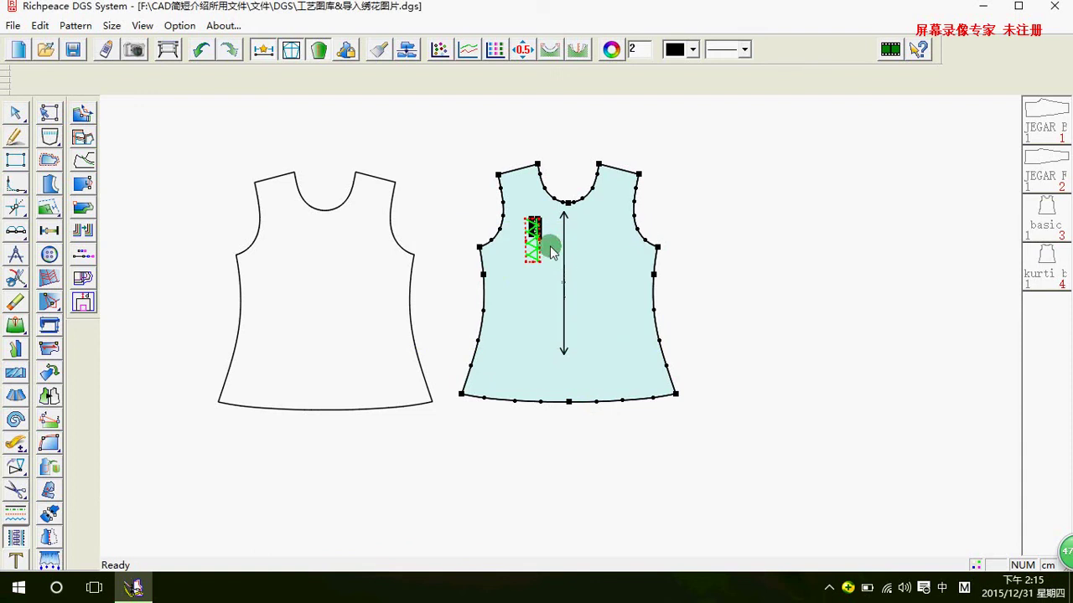
right_click(525, 289)
left_click(538, 368)
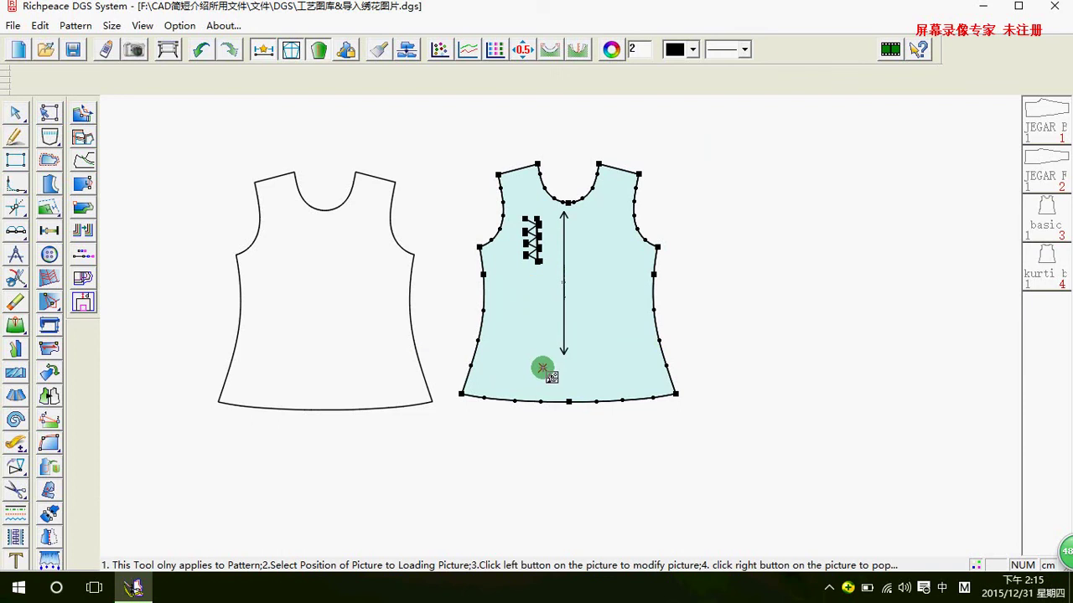
left_click(520, 292)
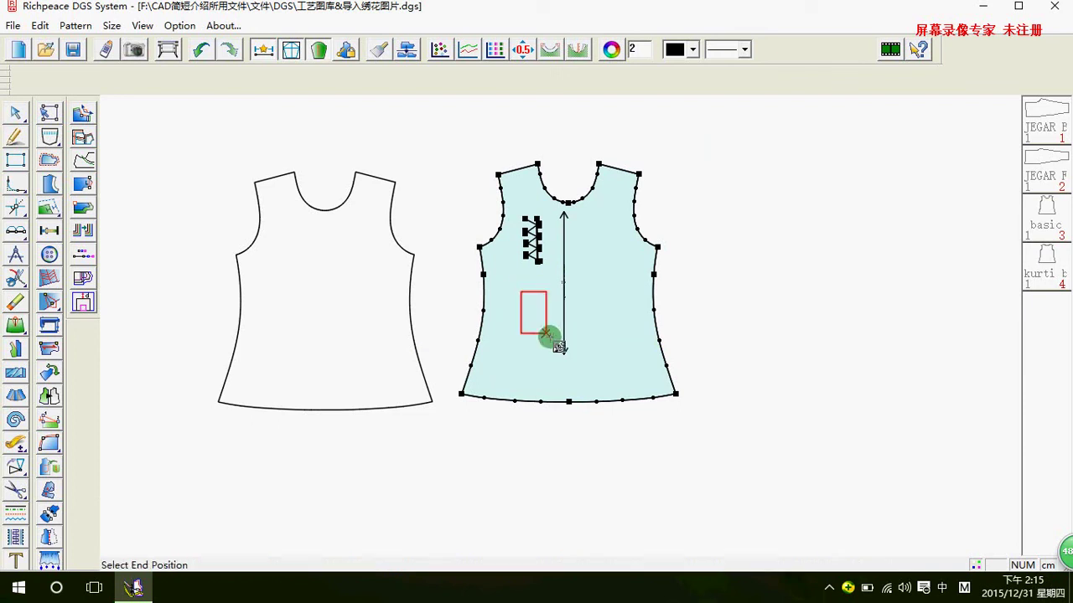
left_click(594, 382)
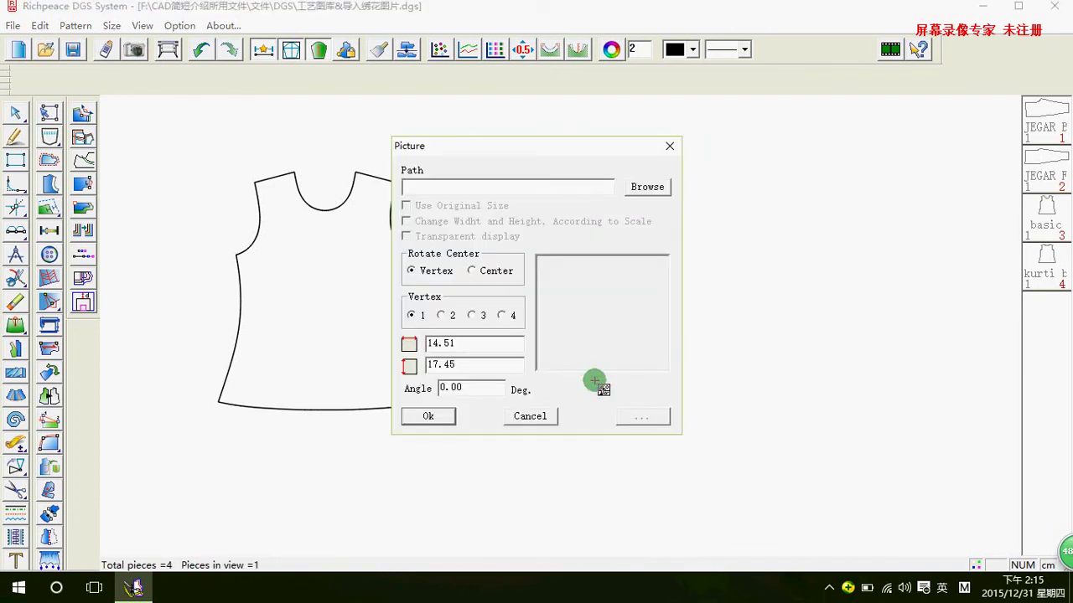
left_click(644, 185)
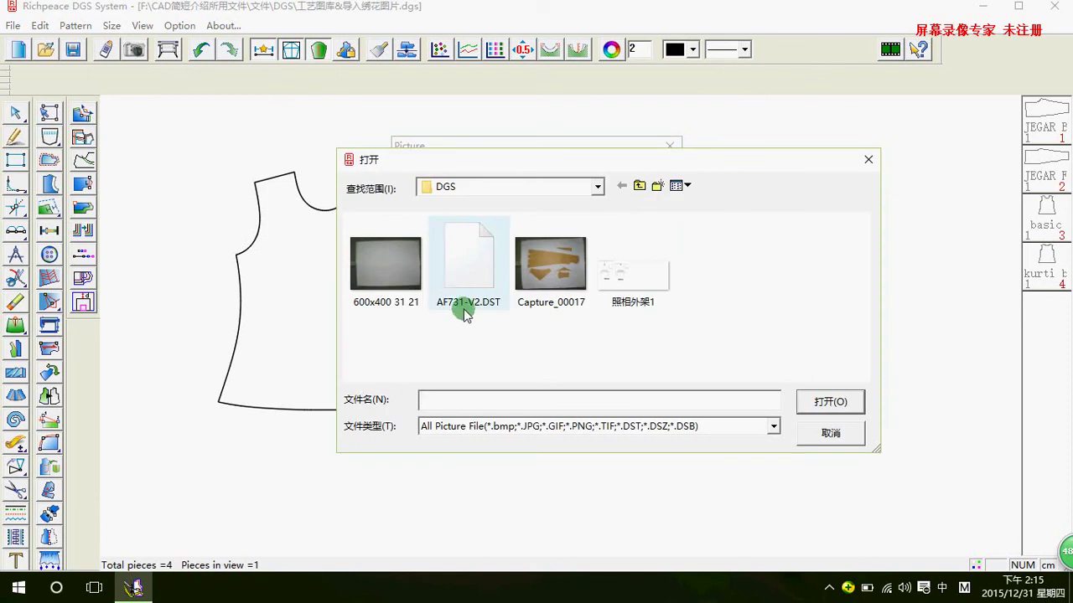
left_click(466, 267)
left_click(830, 403)
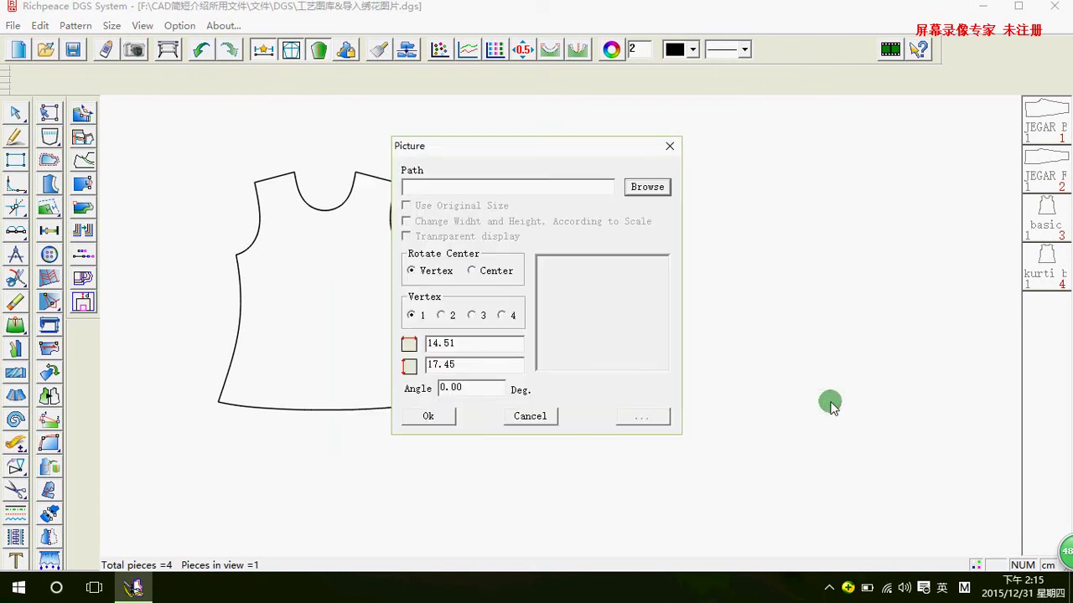
left_click(428, 413)
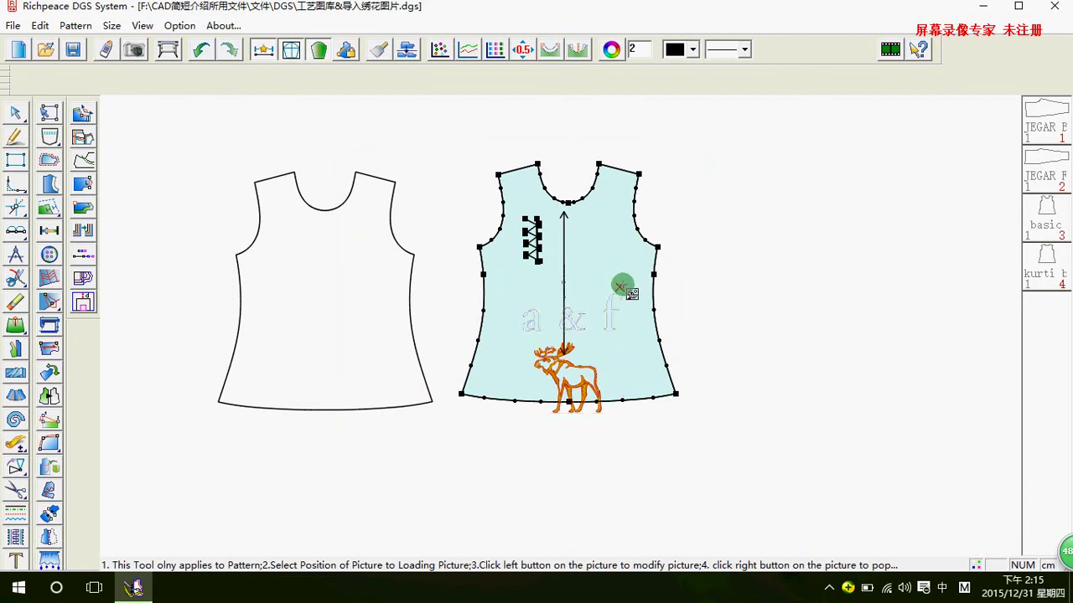
Select the moose picture and drag it upward twice on the right-hand bodice piece
left_click(606, 308)
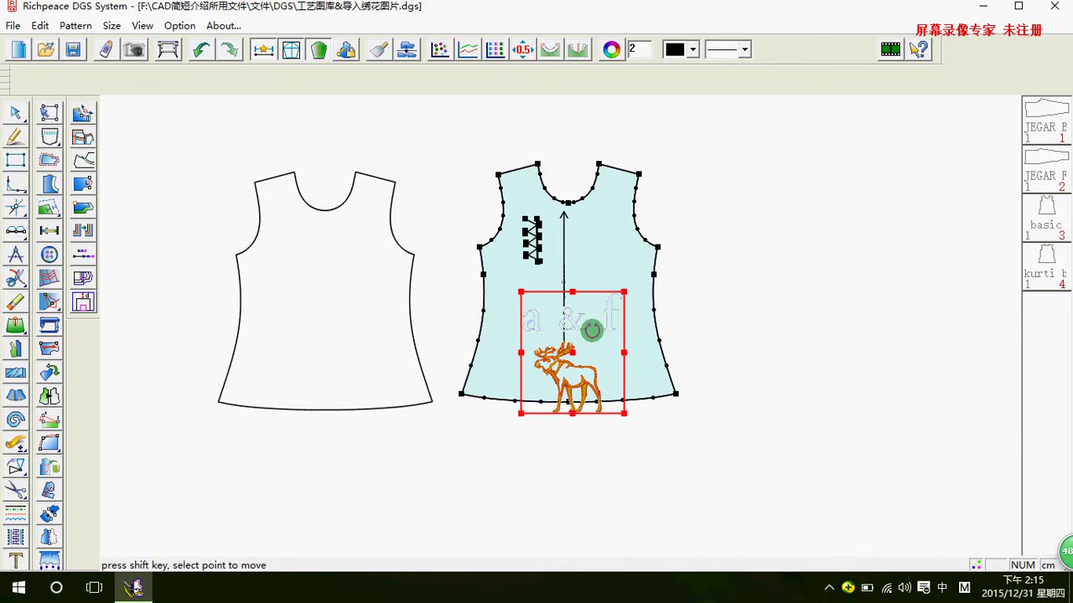
mouse_move(589, 335)
left_mouse_down()
mouse_move(615, 300)
mouse_move(588, 286)
left_mouse_up()
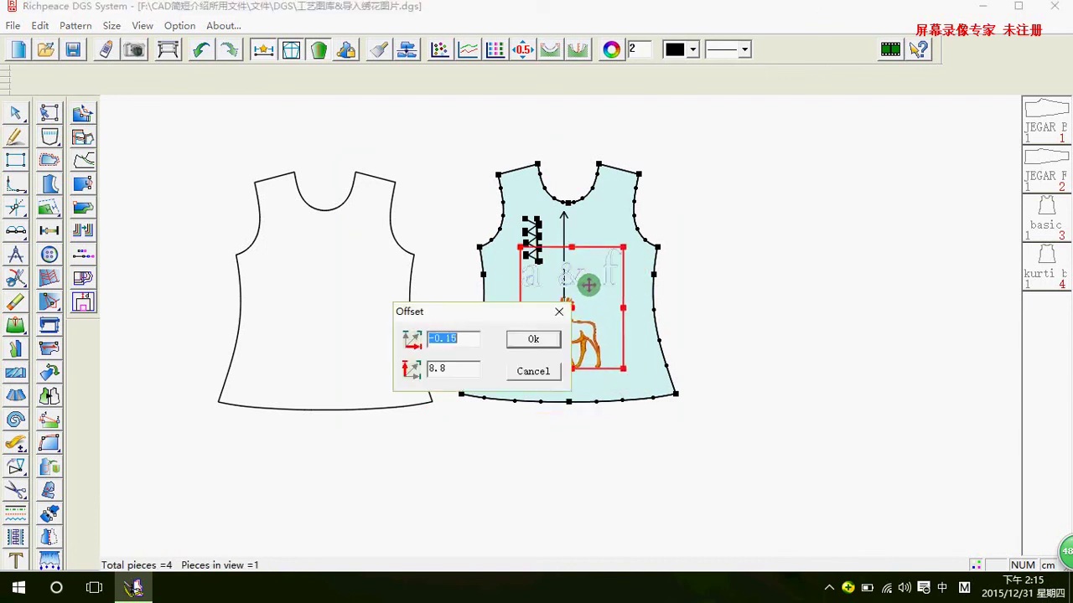
left_click(533, 371)
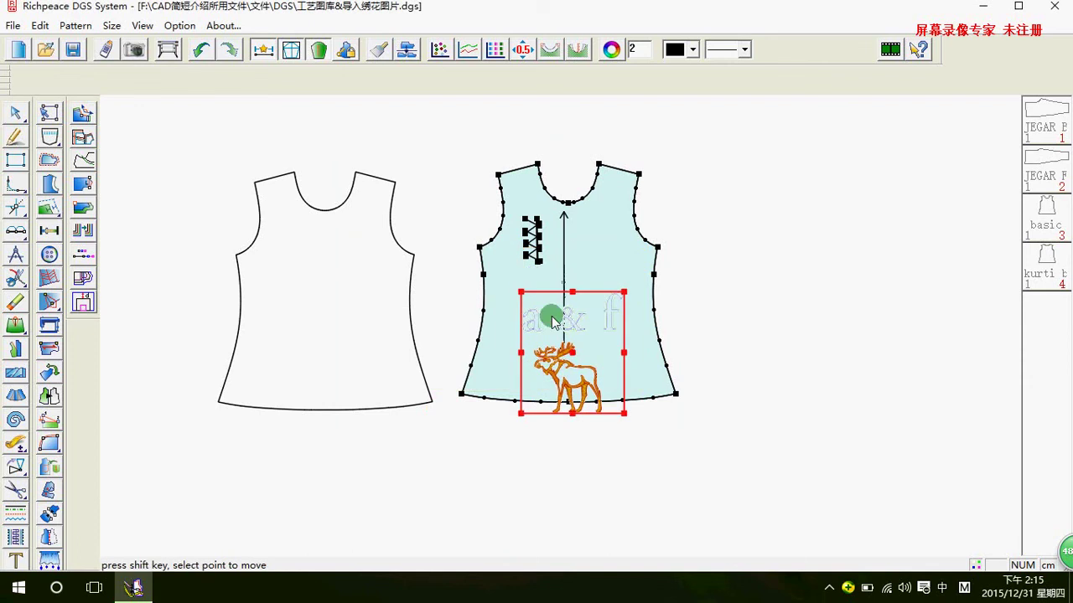
mouse_move(550, 311)
left_mouse_down()
mouse_move(594, 324)
mouse_move(587, 271)
mouse_move(568, 284)
left_mouse_up()
Confirm the moose picture at its new position on the piece
left_click(510, 333)
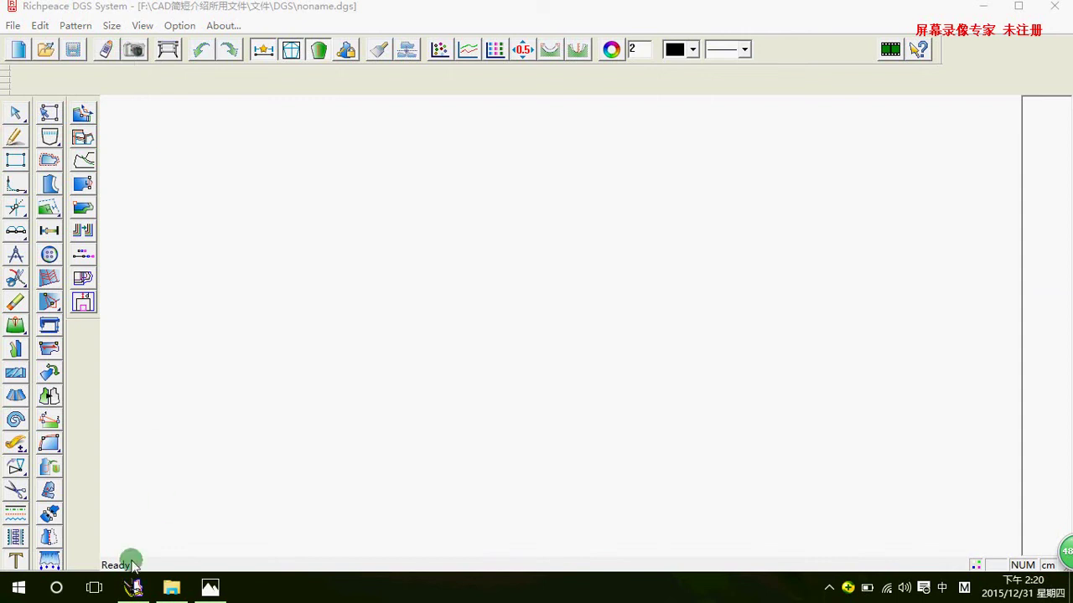
View 照相外架1.png in Photos, showing mounting methods 安装方法1 and 安装方法2
left_click(209, 588)
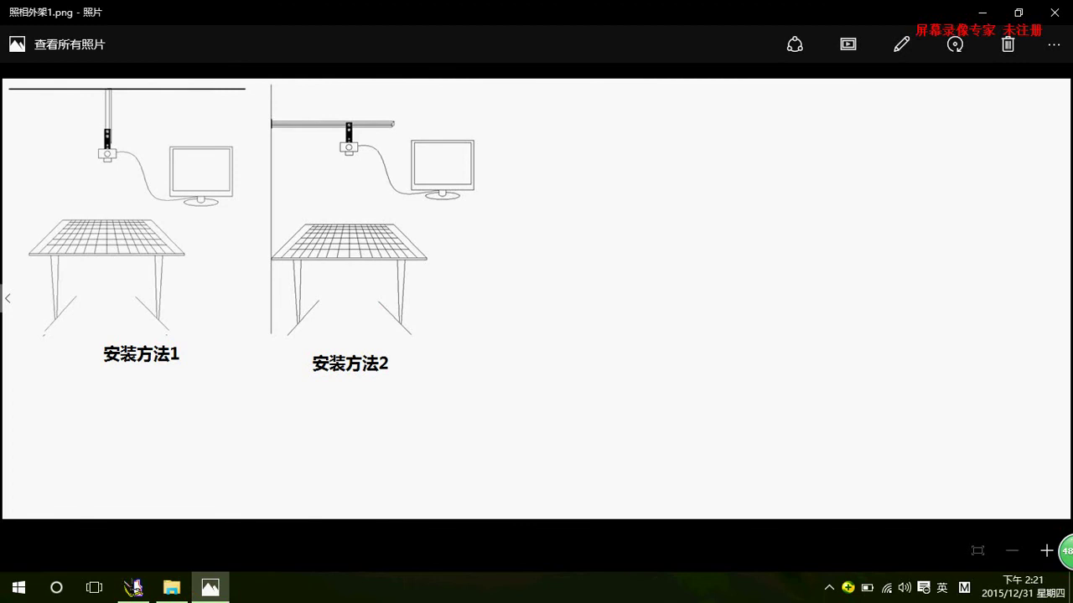
Set image recognition to camera pattern image with a 600×400 mm, 31×21 grid and manual anchor points
left_click(130, 591)
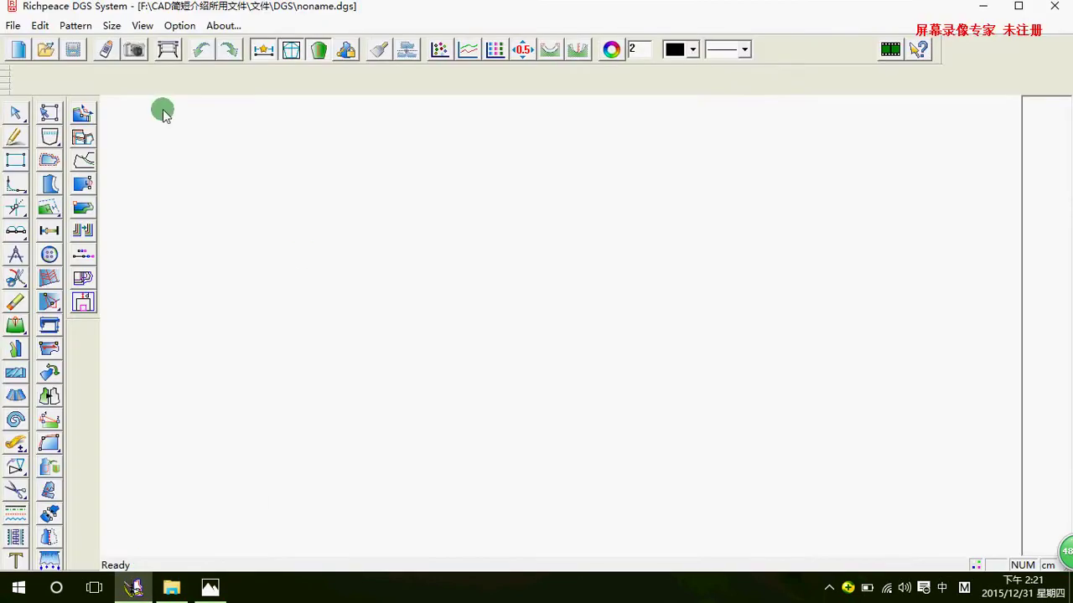
left_click(117, 53)
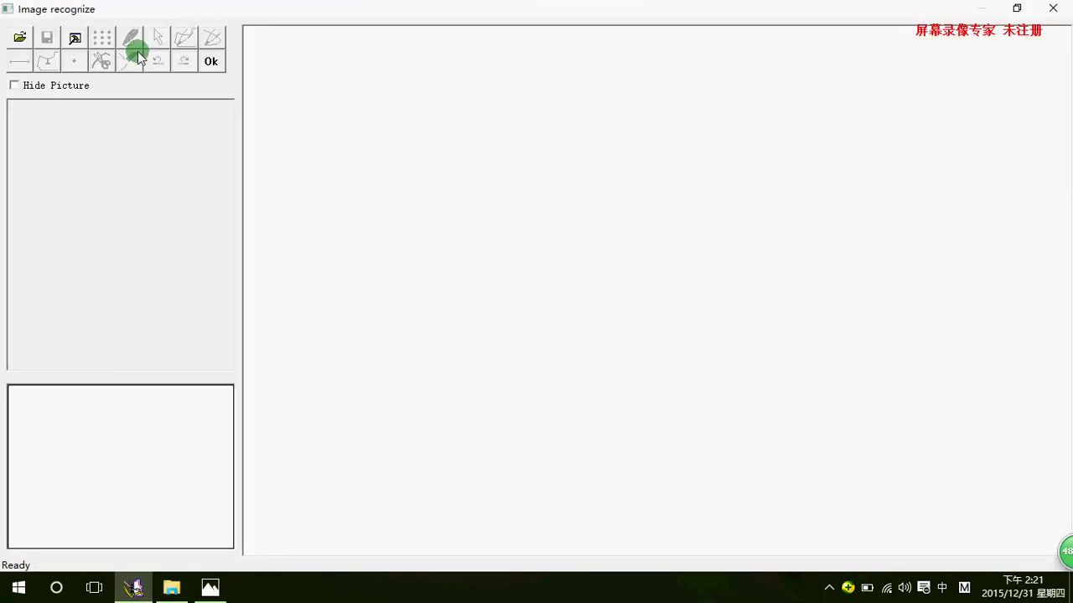
left_click(76, 37)
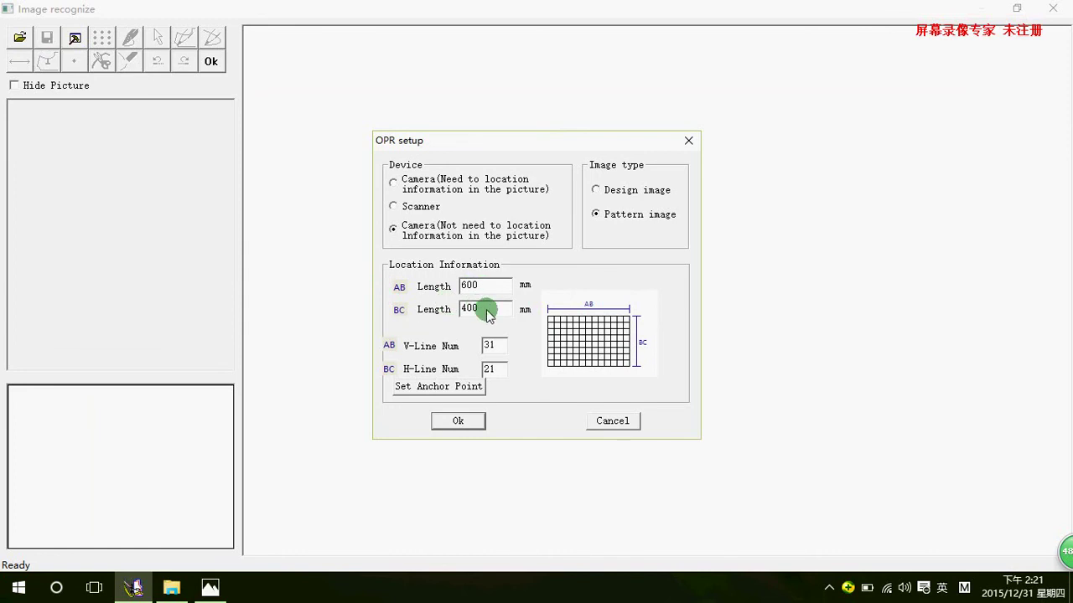
left_click(457, 385)
left_click(519, 348)
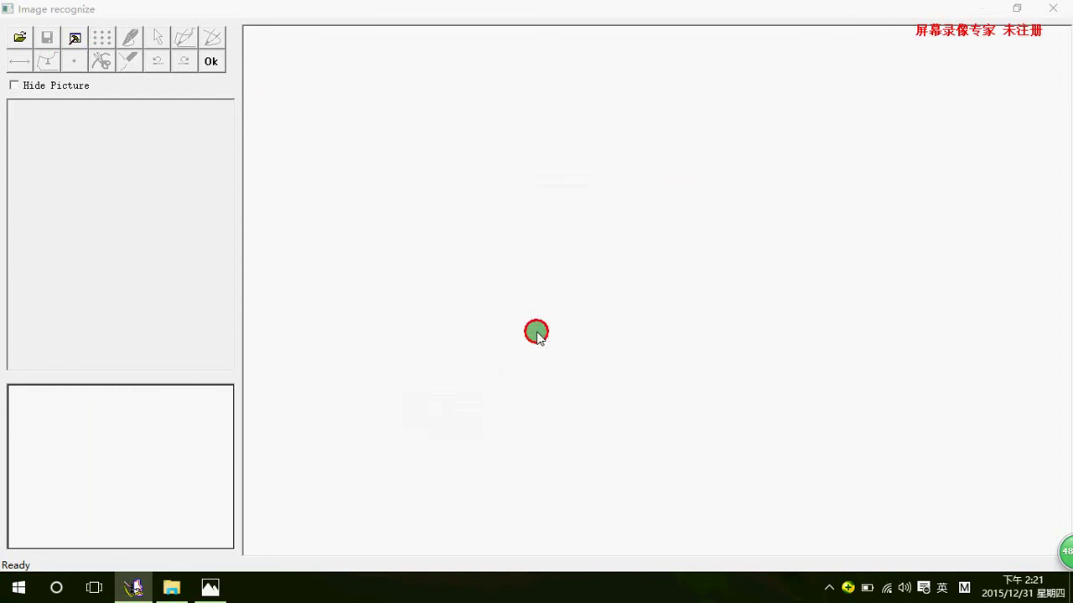
Load the grid photo 600x400 31 21.JPG into the image recognition window
left_click(399, 272)
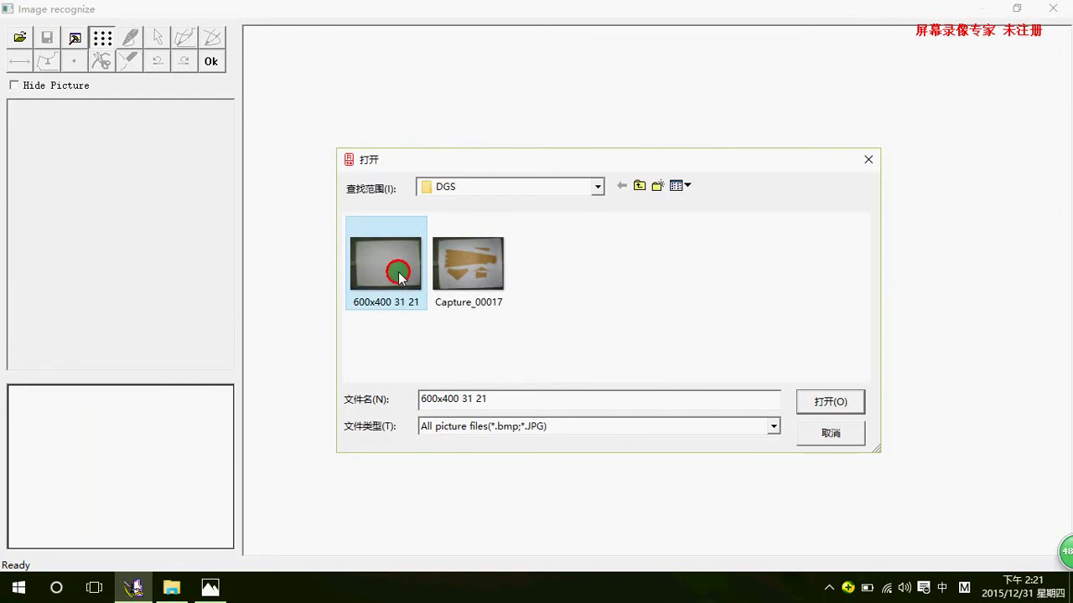
left_click(849, 402)
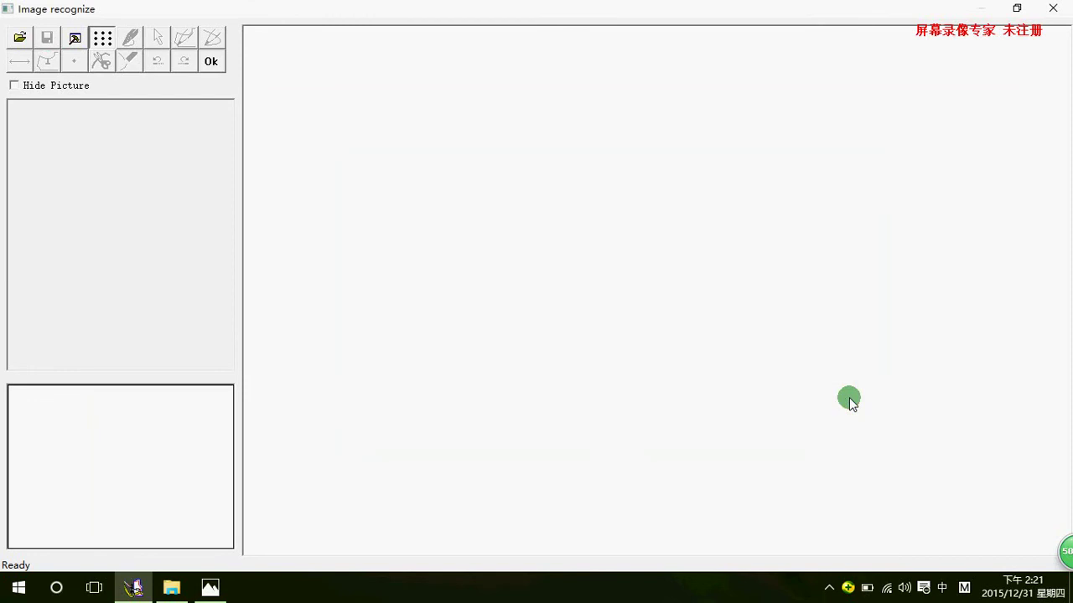
scroll(820, 404, "up", 1)
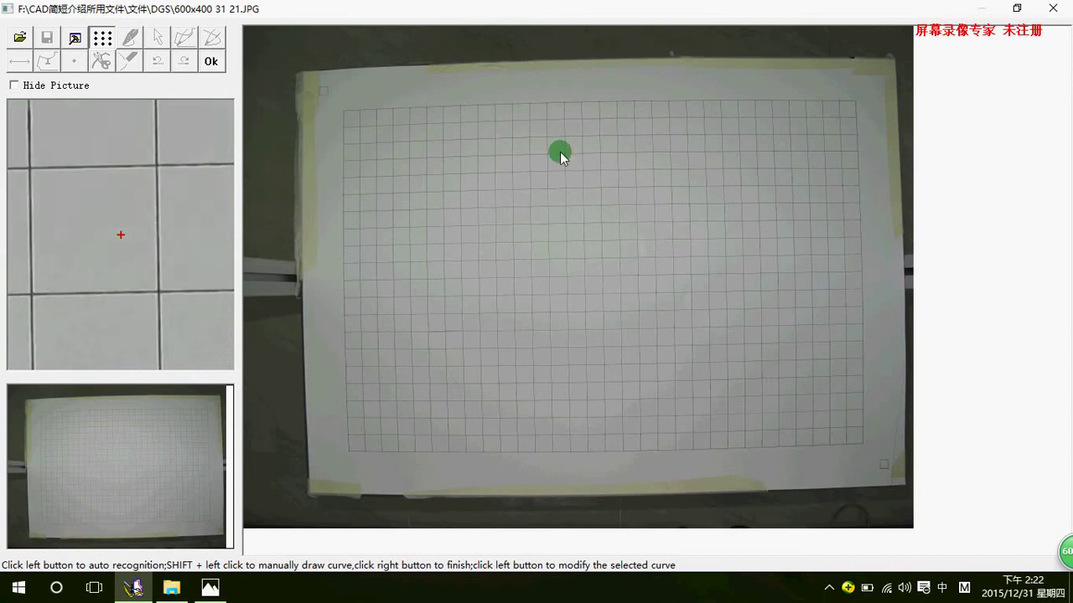
Auto-recognise the calibration grid's top, right, bottom and left edges, retrying the top edge after errors
left_click(557, 101)
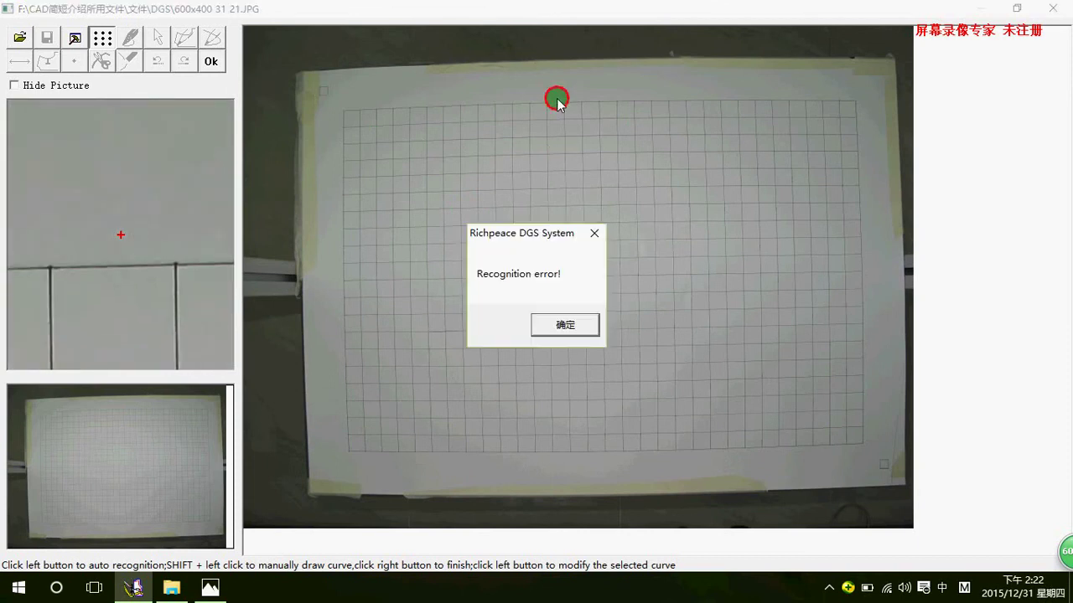
left_click(560, 321)
left_click(615, 101)
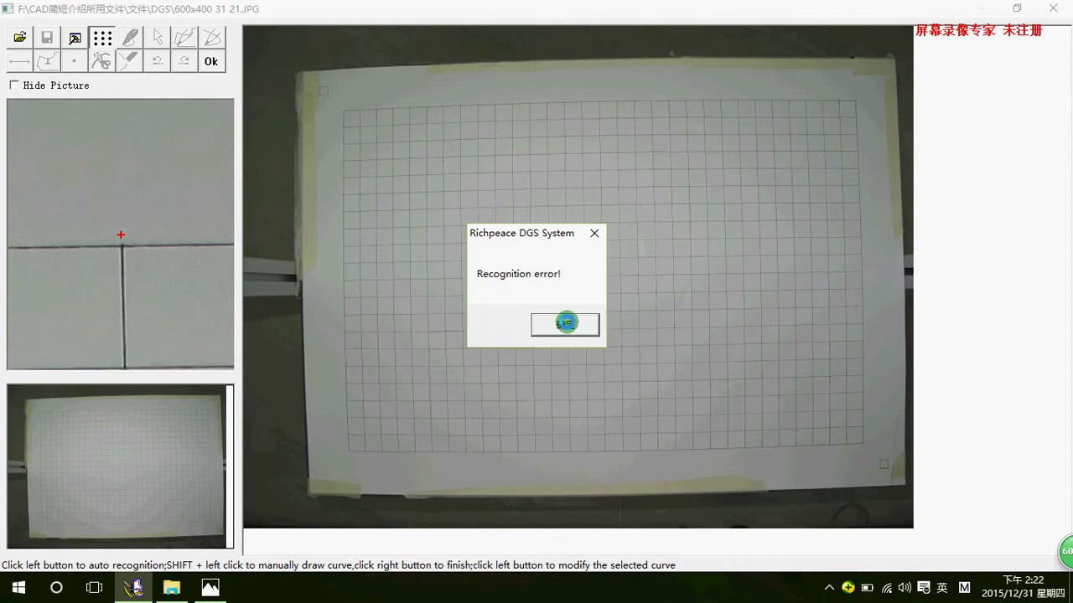
left_click(565, 325)
left_click(775, 98)
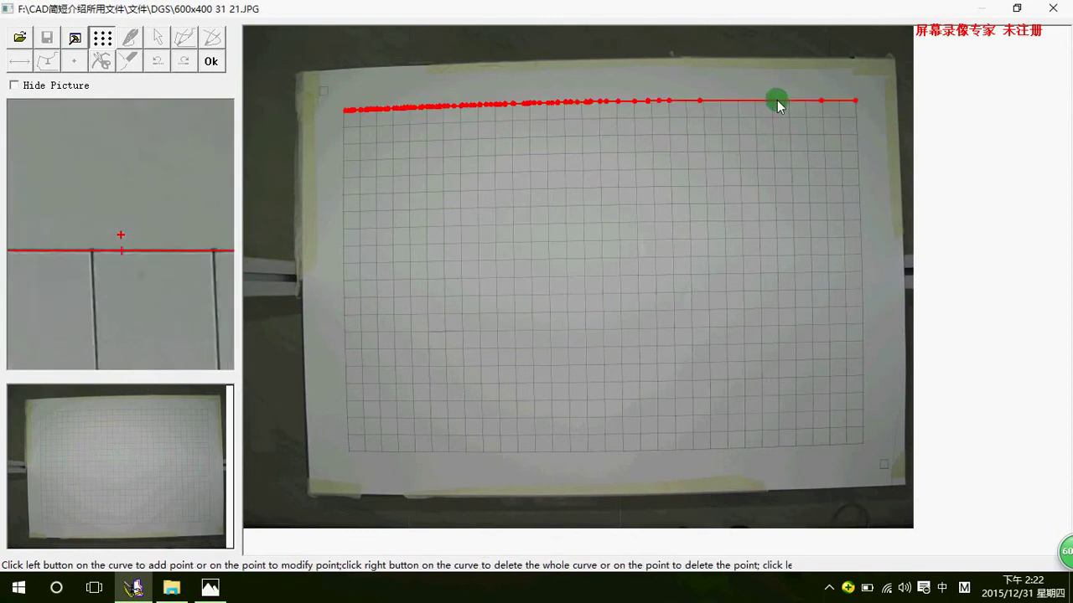
left_click(869, 123)
left_click(858, 195)
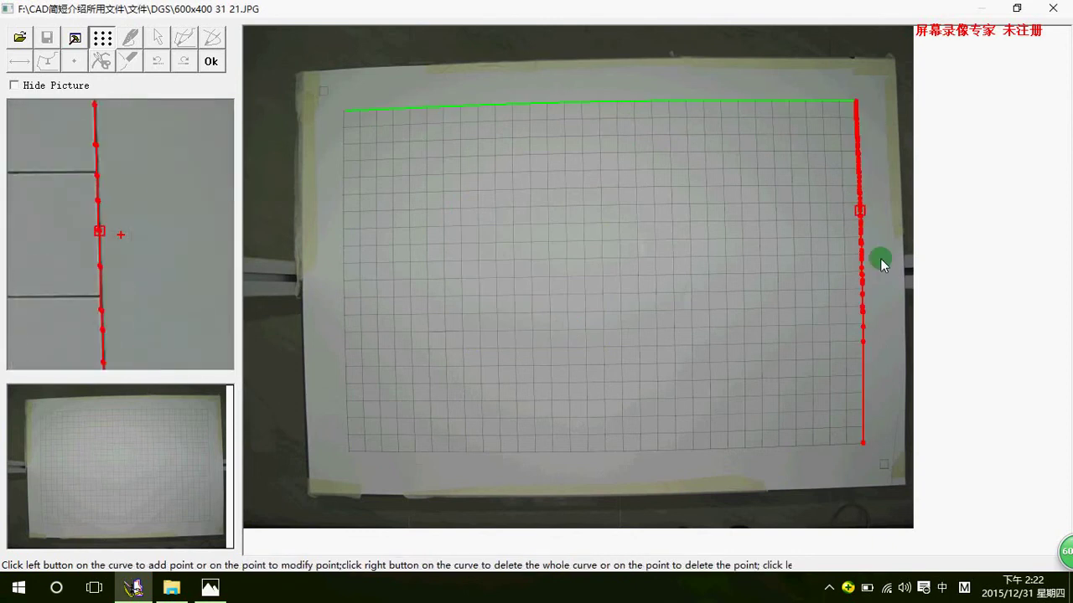
left_click(792, 446)
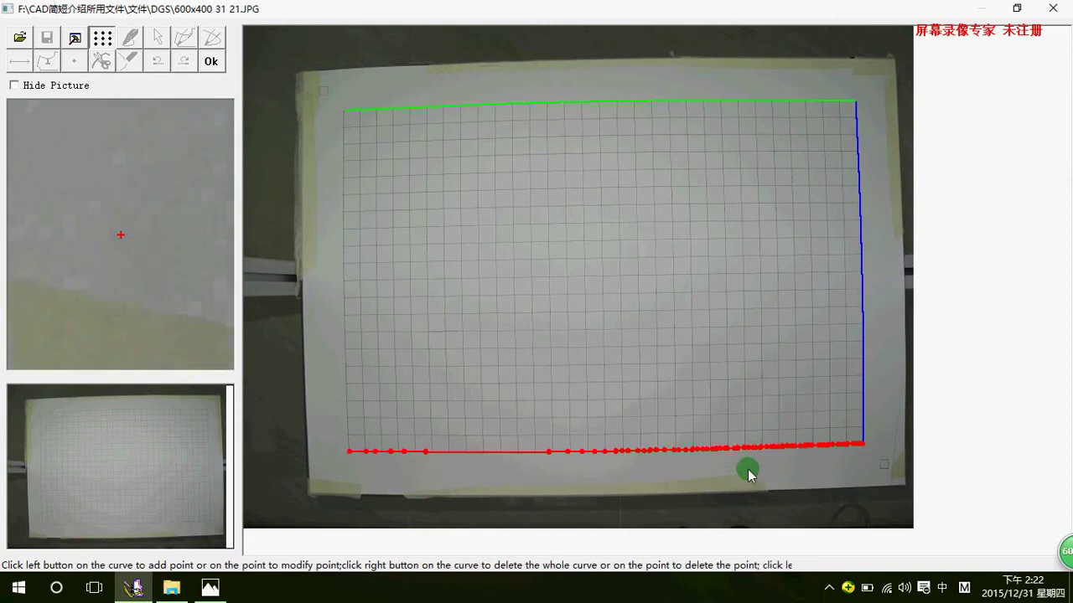
left_click(344, 269)
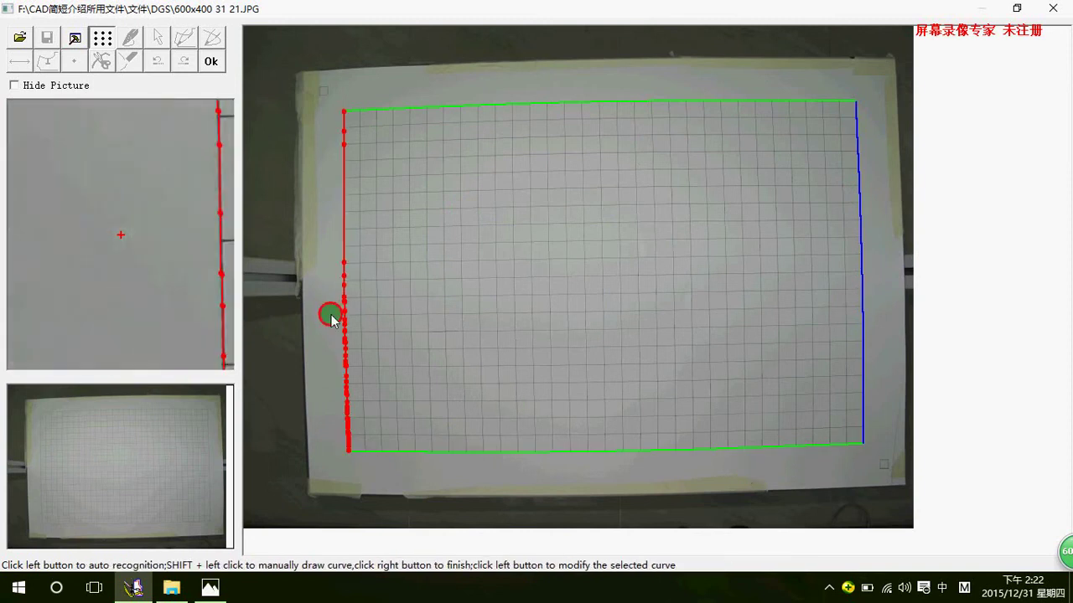
right_click(324, 352)
Accept automatic recognition of all grid lines, check them, and save as new calibration information
right_click(317, 305)
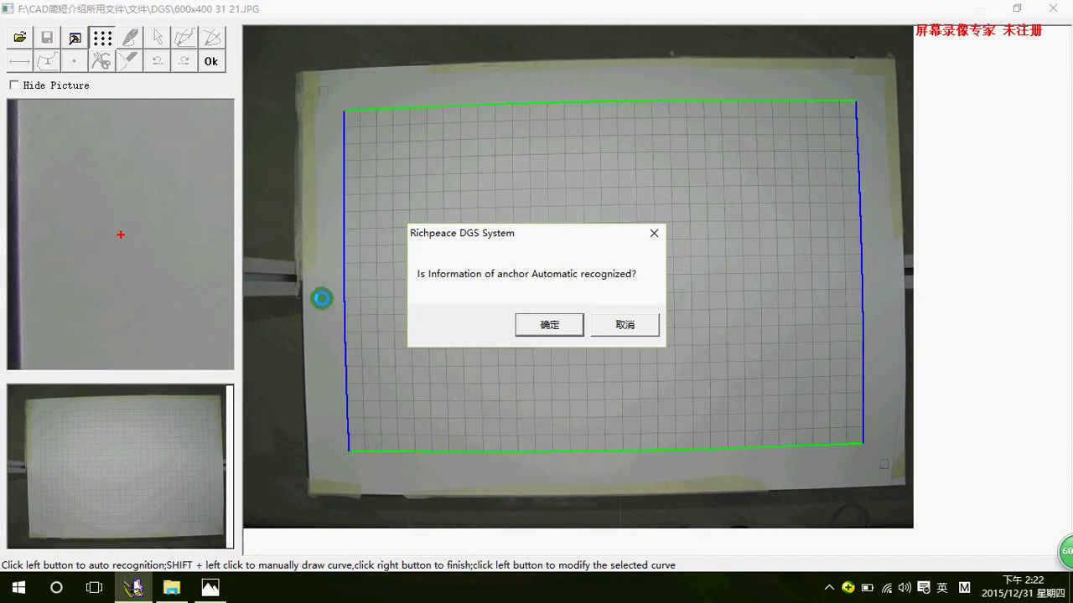
left_click(564, 325)
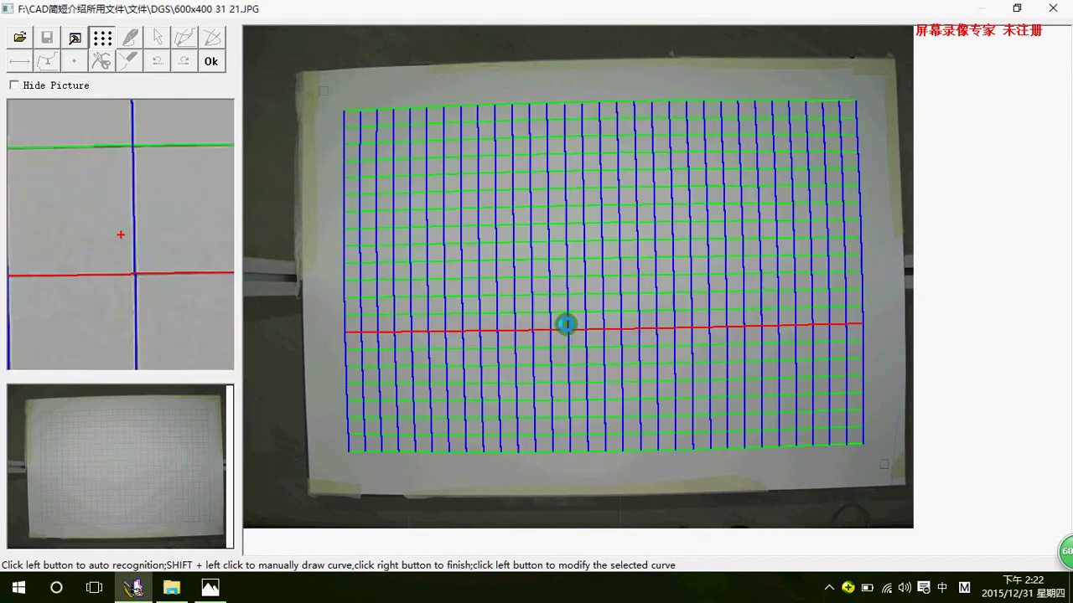
left_click(726, 417)
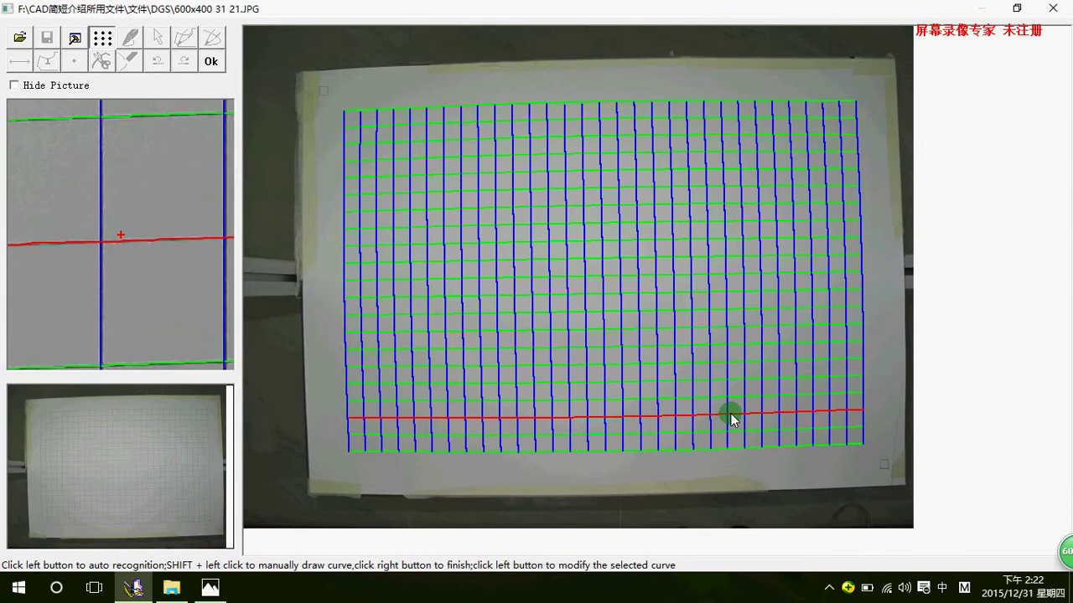
left_click(374, 173)
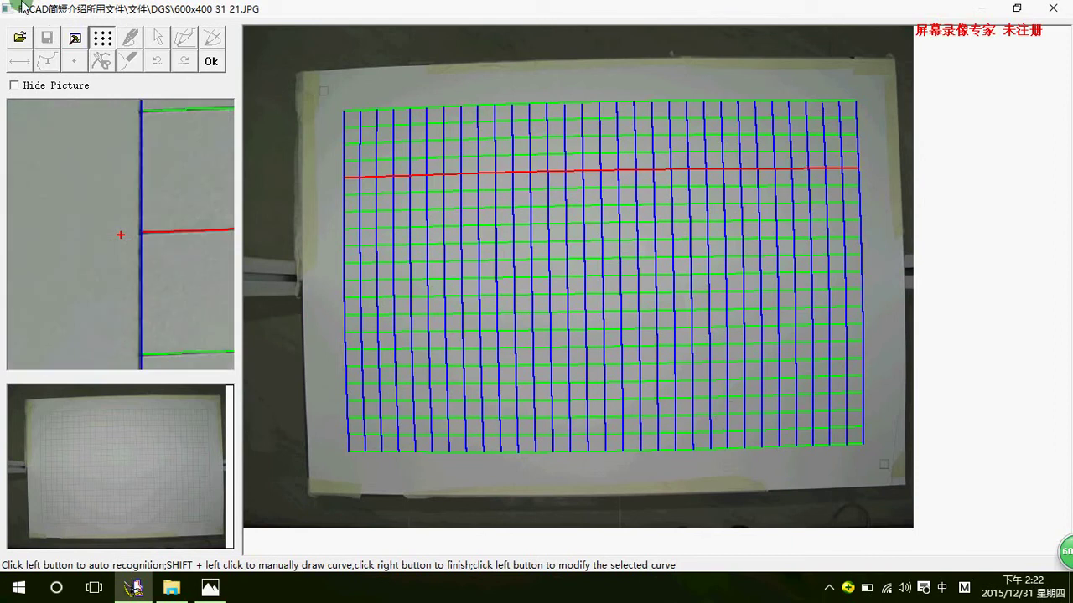
left_click(212, 61)
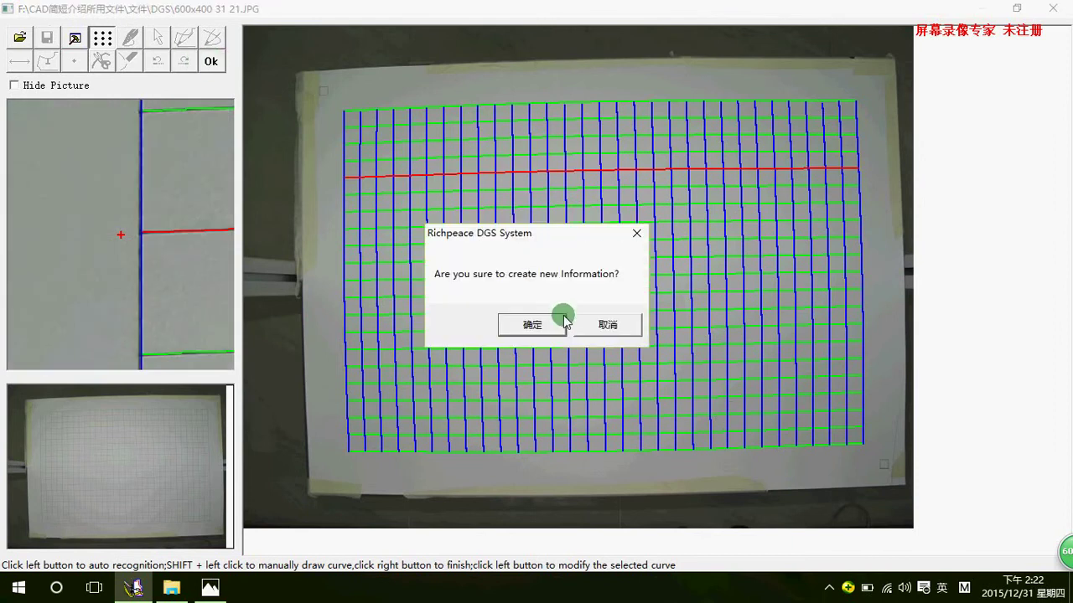
left_click(534, 325)
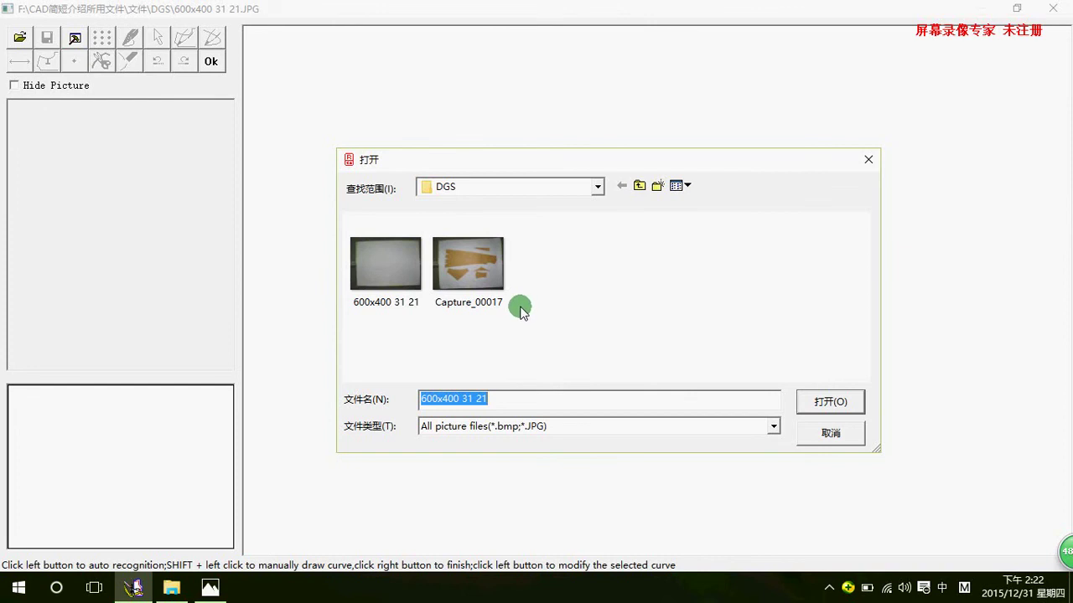
Load the Capture_00017 pattern photo and auto-trace the outline of the long top piece
left_click(460, 281)
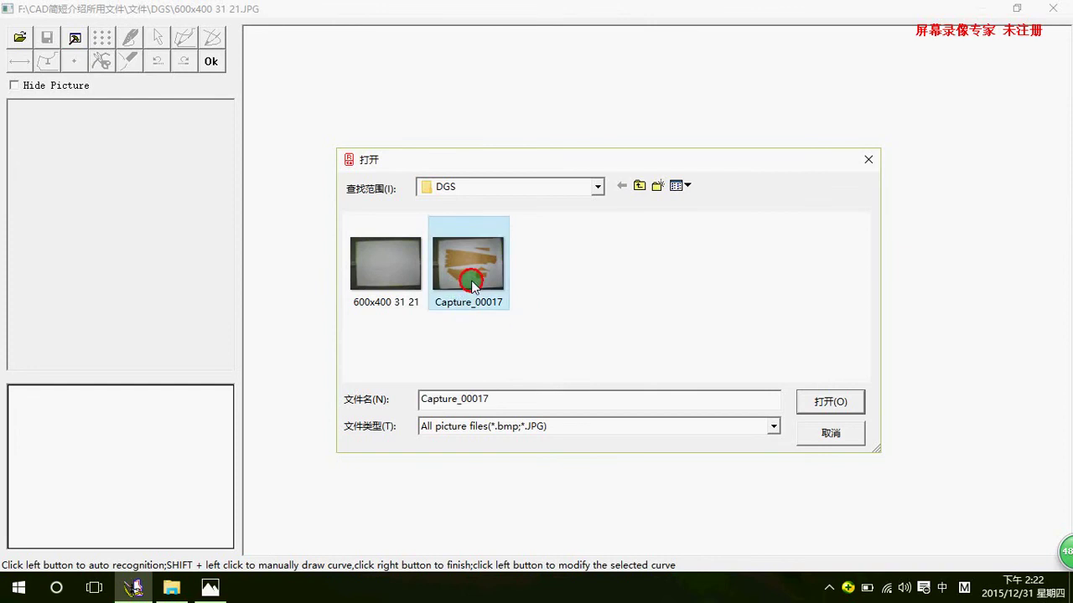
left_click(826, 401)
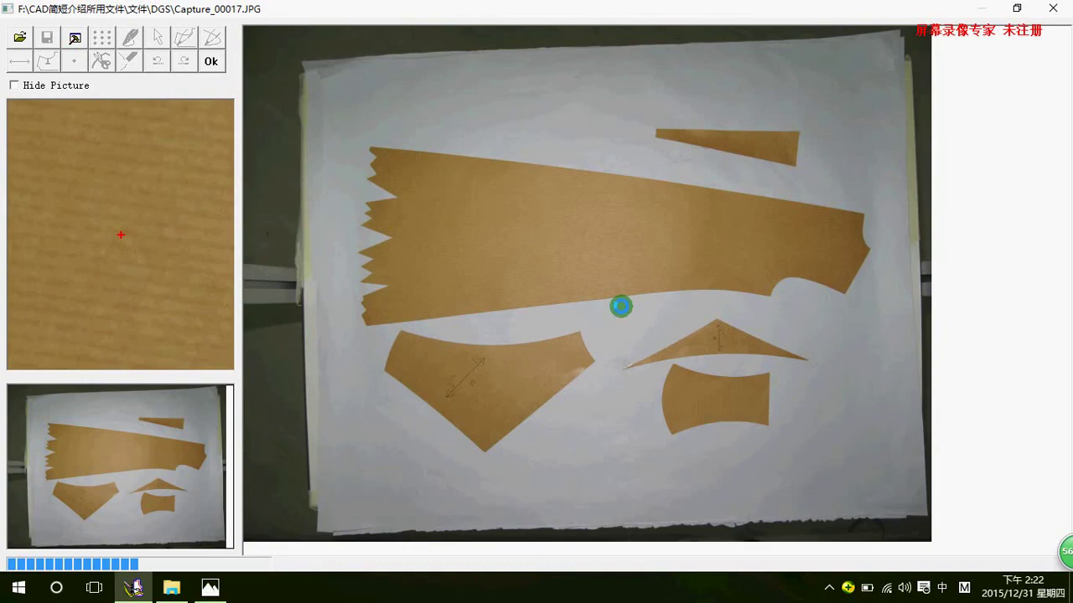
left_click(621, 306)
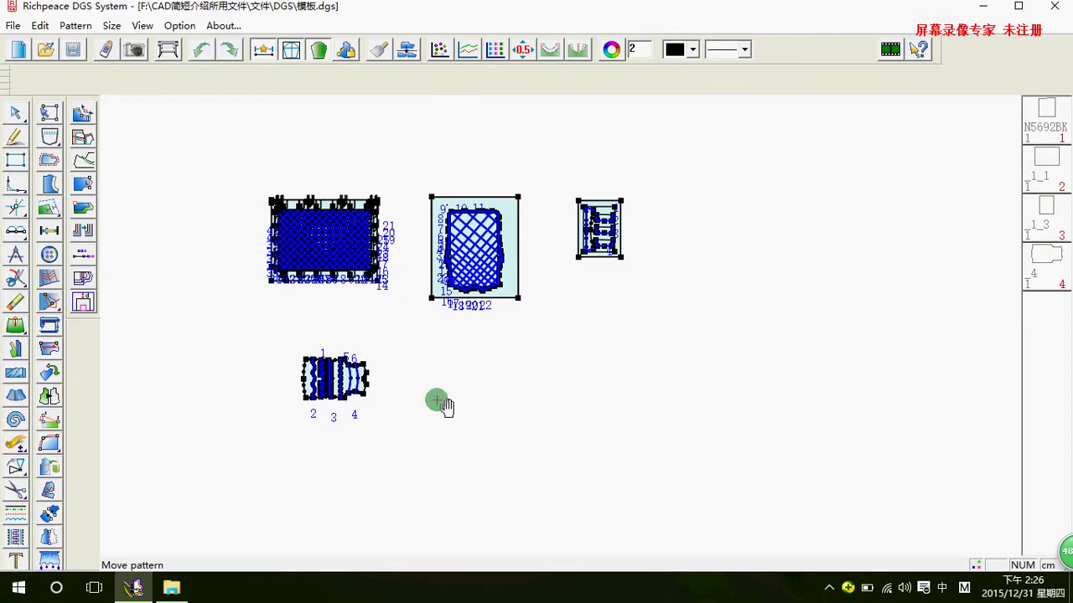
With the Move pattern tool, drag the netted, crosshatched, sleeve and small right pieces side by side
right_click(457, 381)
left_click(503, 412)
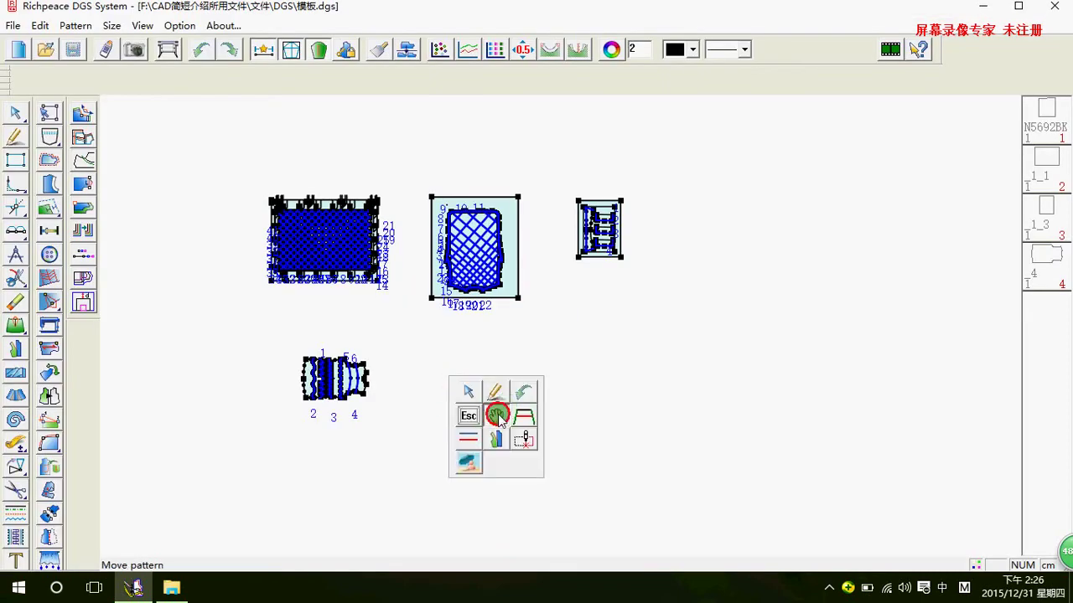
left_click_drag(351, 249, 249, 211)
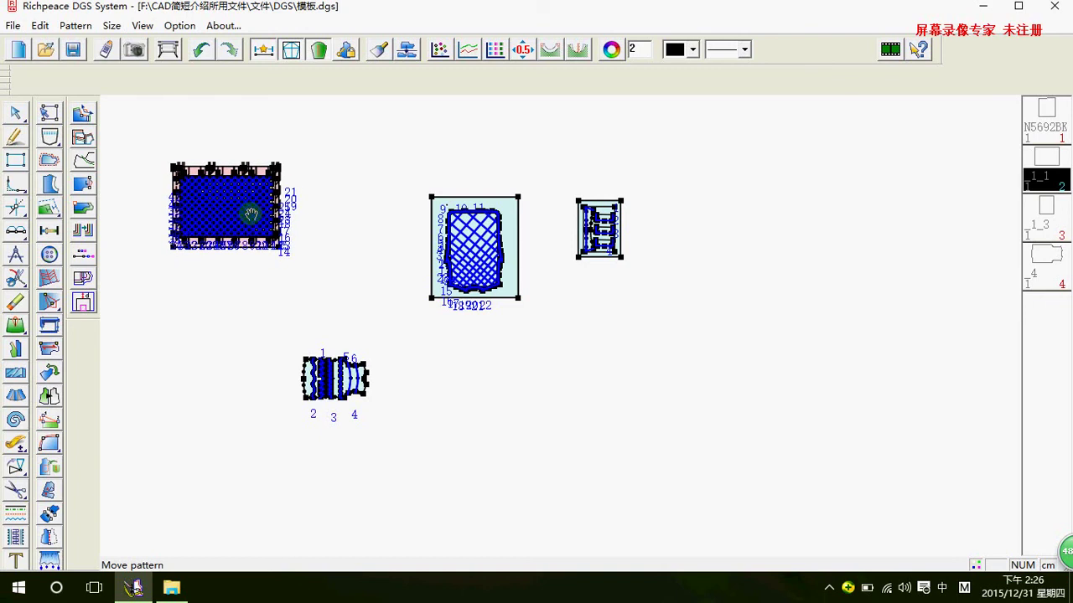
mouse_move(465, 238)
left_mouse_down()
mouse_move(334, 210)
mouse_move(352, 204)
left_mouse_up()
left_click_drag(330, 369, 214, 292)
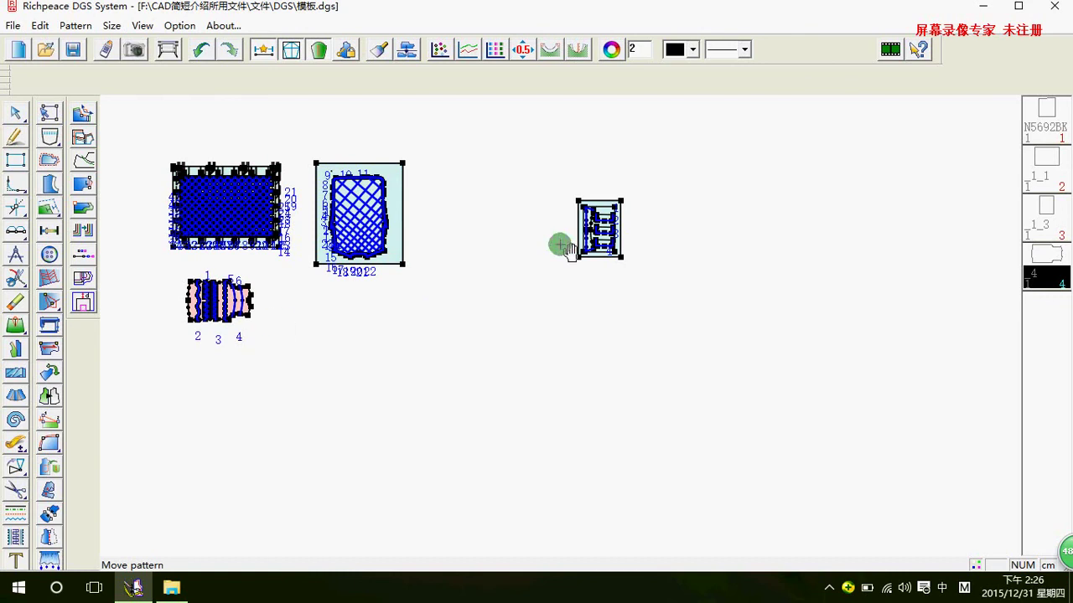
left_click_drag(582, 234, 431, 220)
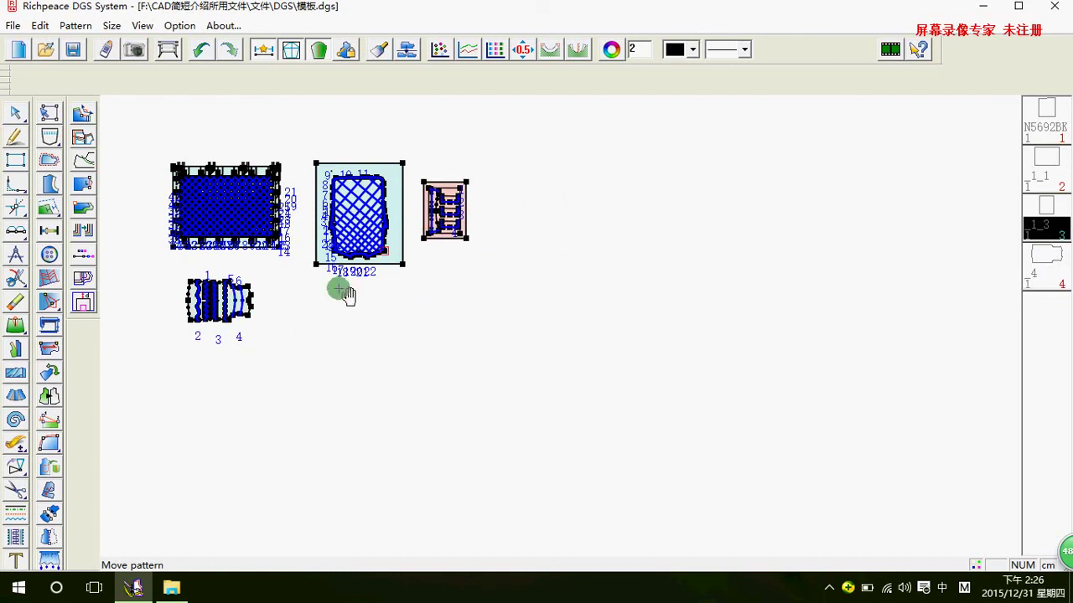
scroll(235, 268, "down", 2)
scroll(868, 417, "up", 1)
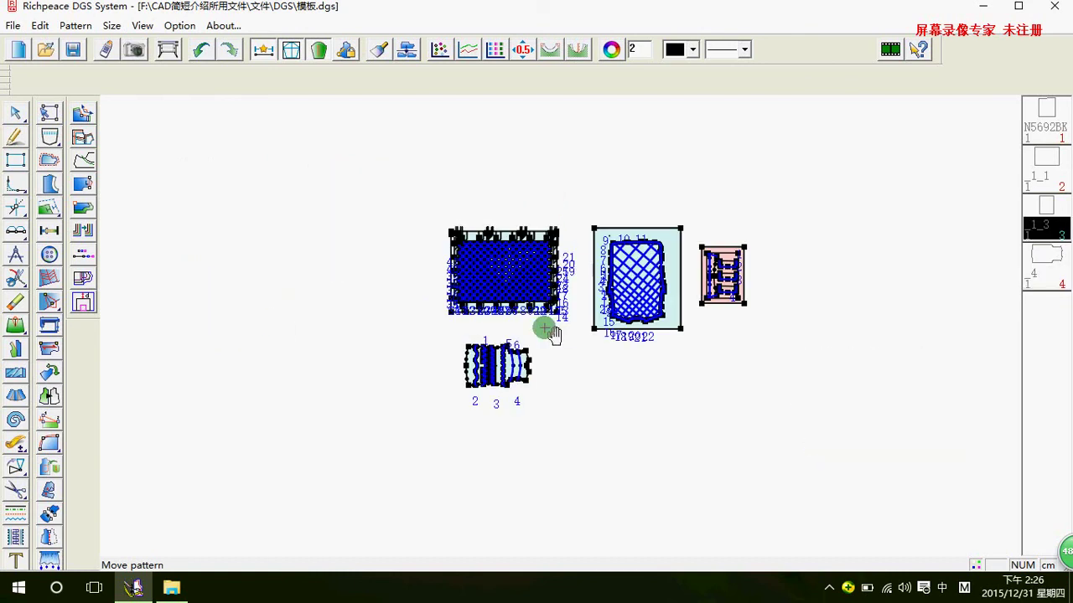
scroll(558, 322, "up", 1)
Zoom in on the piece with six numbered wavy, zigzag, square-wave and curved stitch lines
scroll(570, 320, "up", 1)
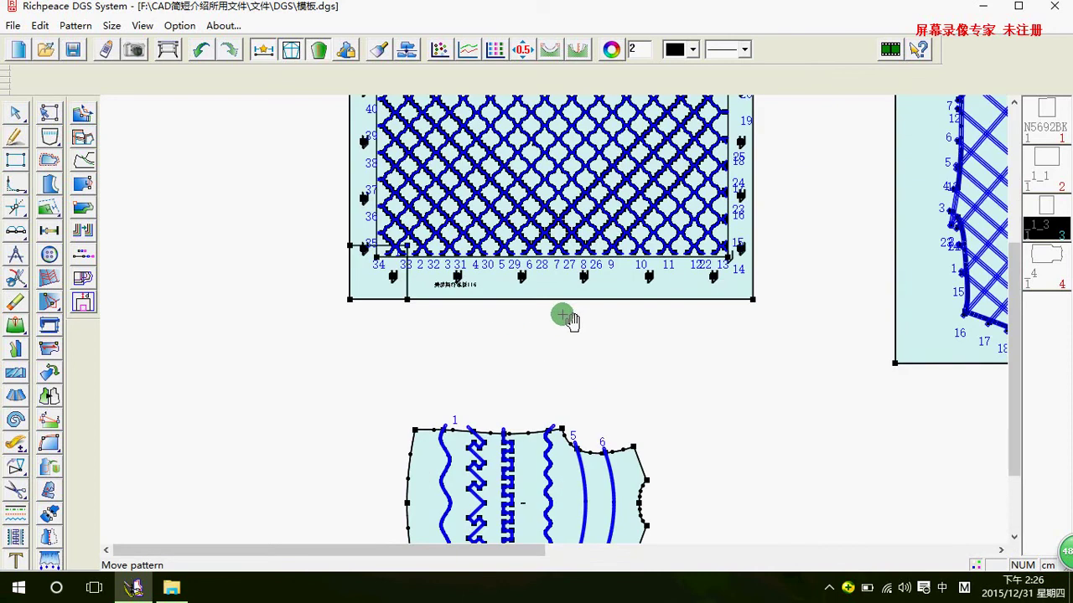
scroll(570, 319, "down", 1)
scroll(557, 321, "up", 1)
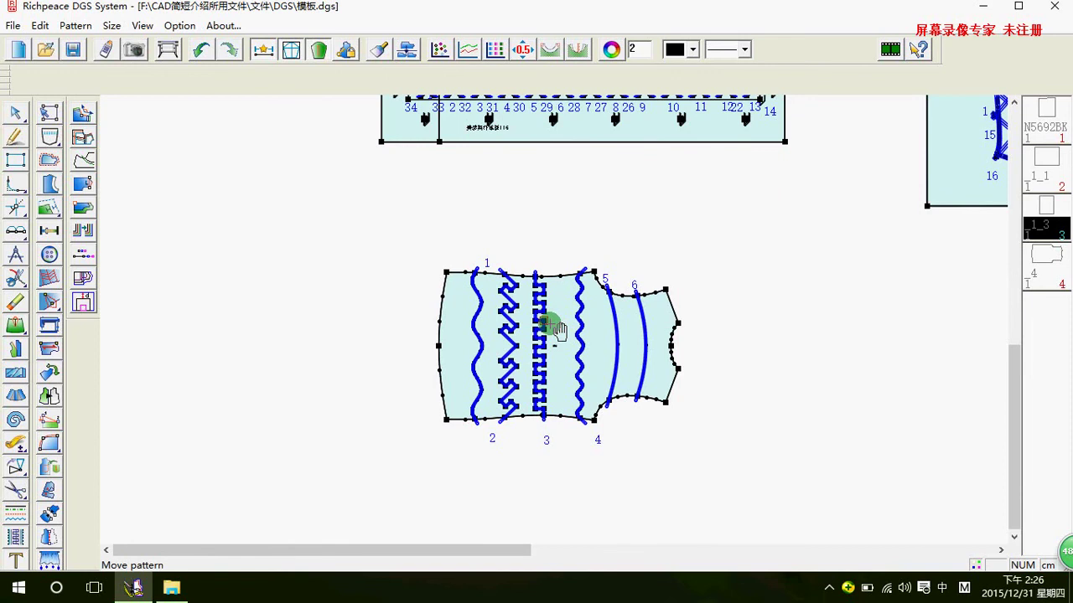
scroll(557, 329, "down", 2)
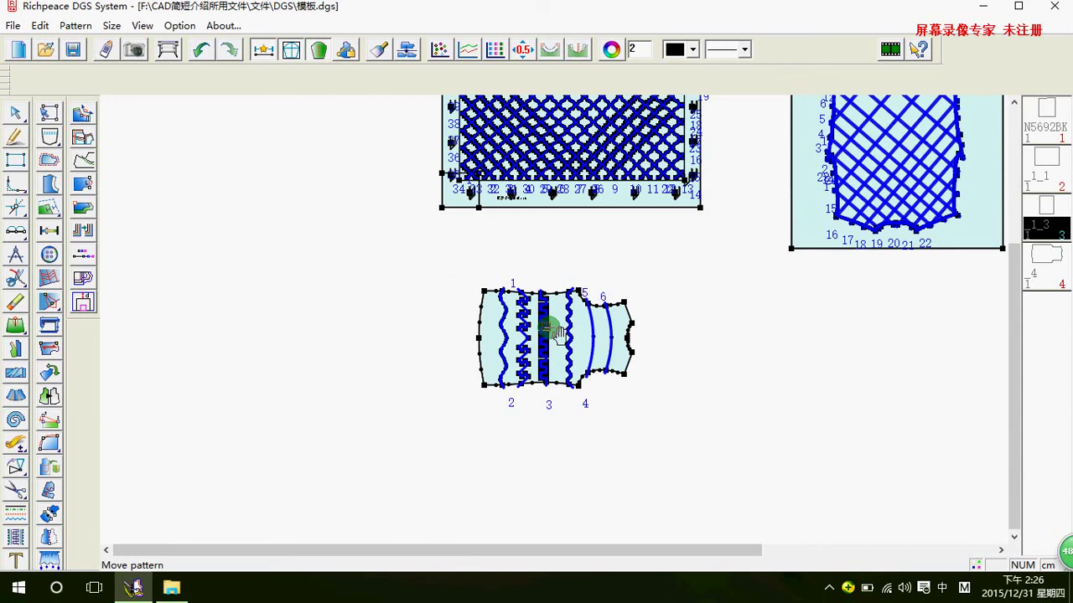
scroll(558, 331, "down", 1)
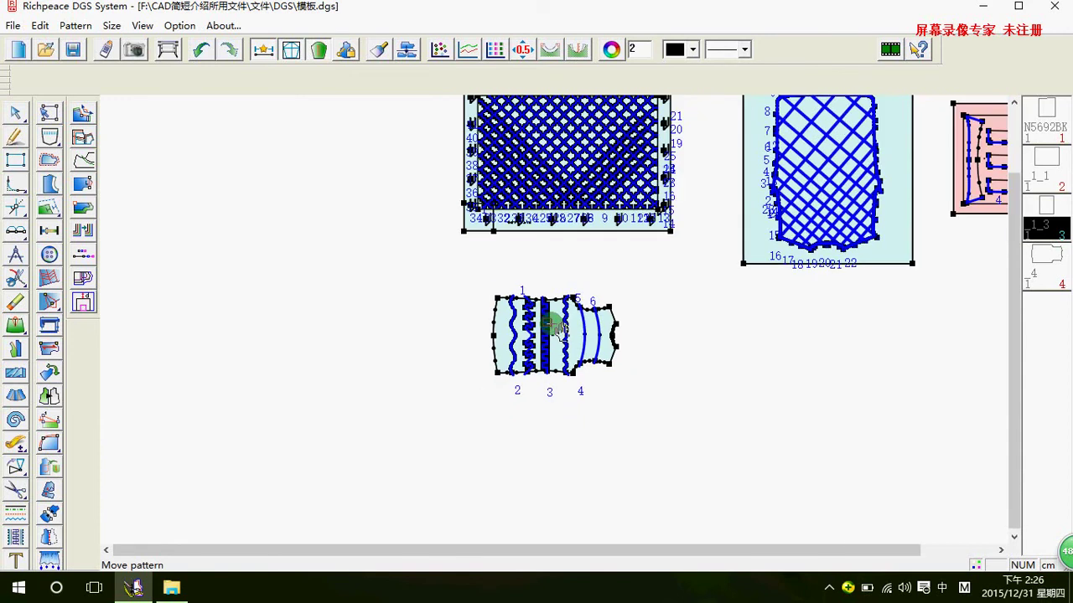
scroll(557, 329, "up", 1)
scroll(558, 329, "up", 1)
scroll(558, 330, "up", 1)
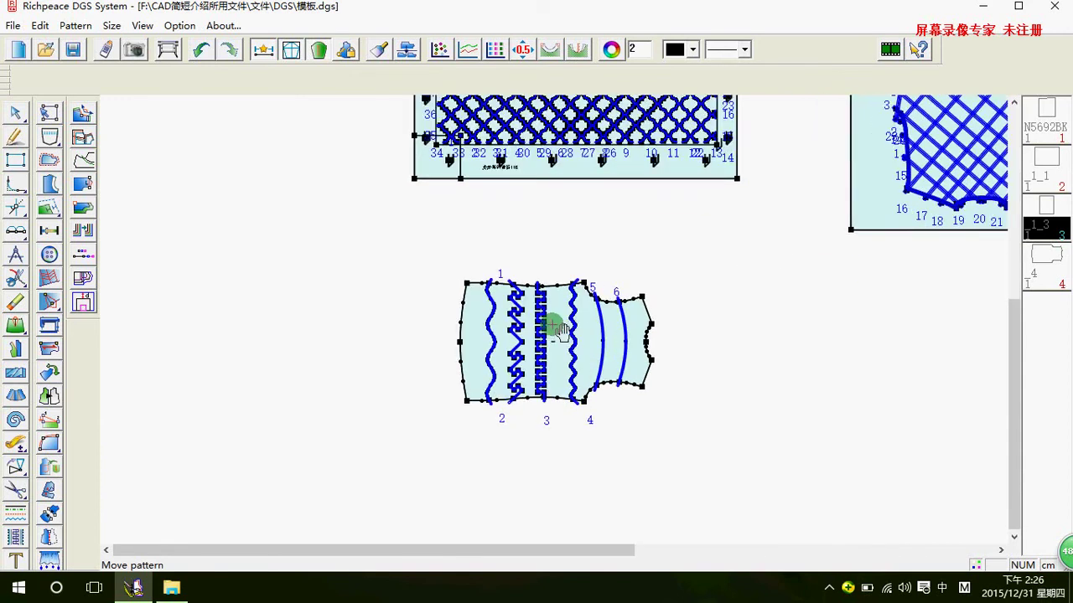
scroll(560, 331, "up", 1)
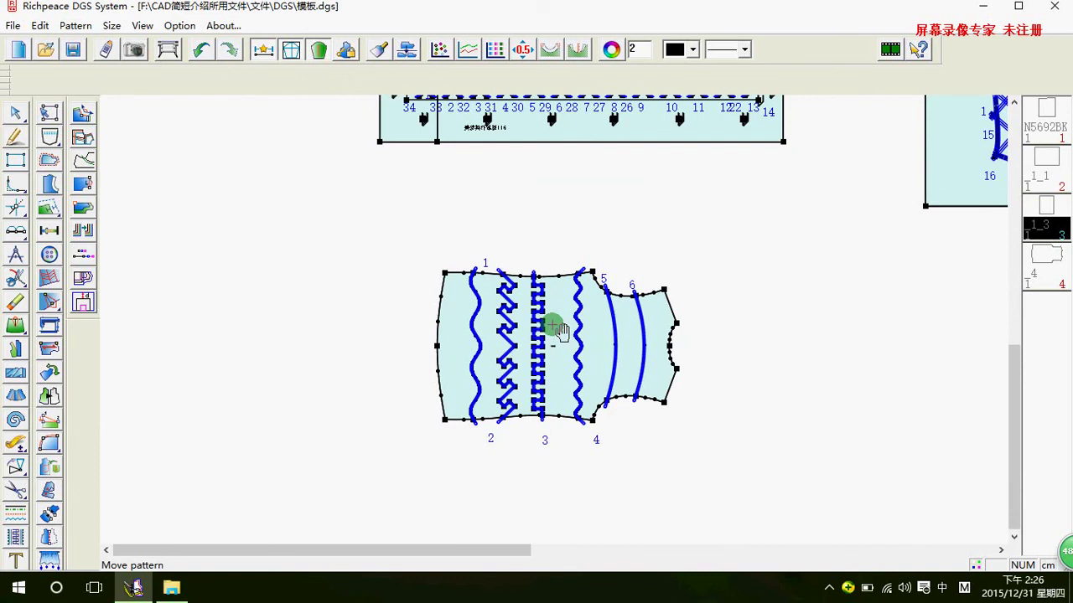
scroll(559, 333, "up", 1)
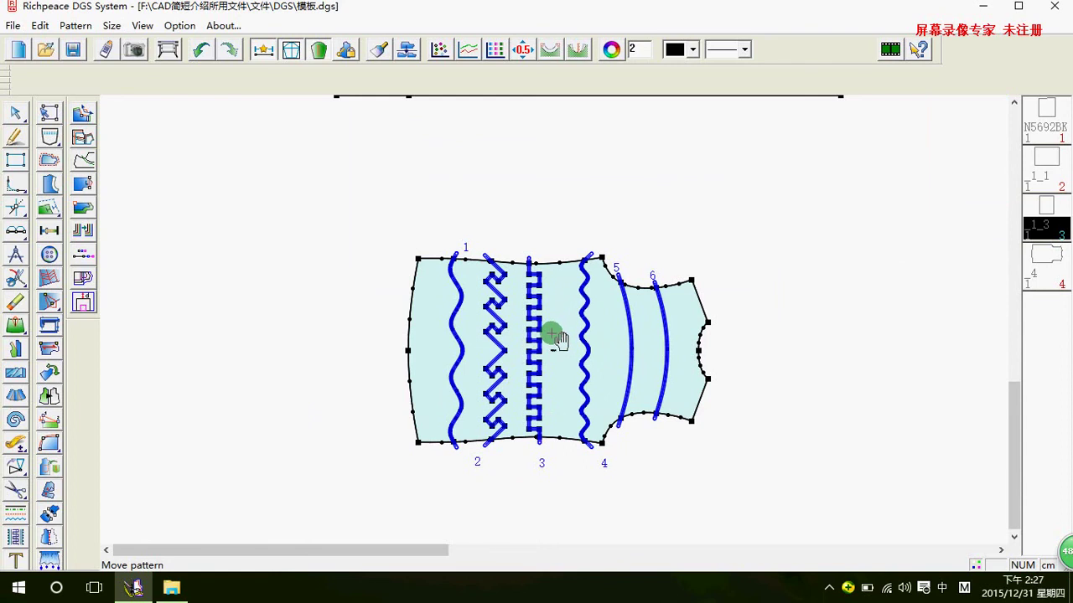
scroll(554, 335, "down", 2)
scroll(564, 335, "up", 1)
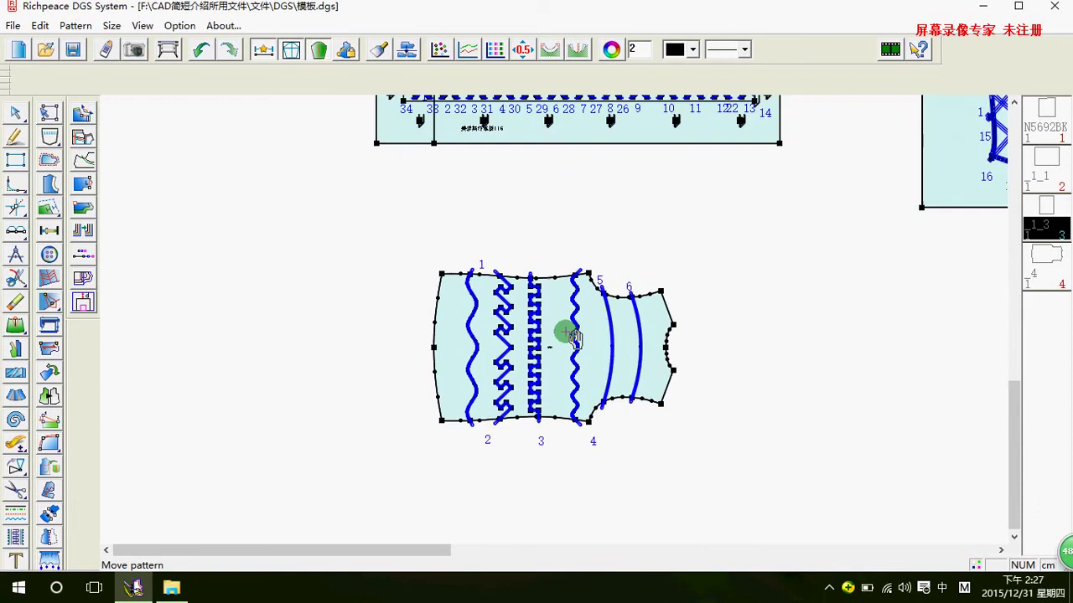
scroll(572, 336, "up", 3)
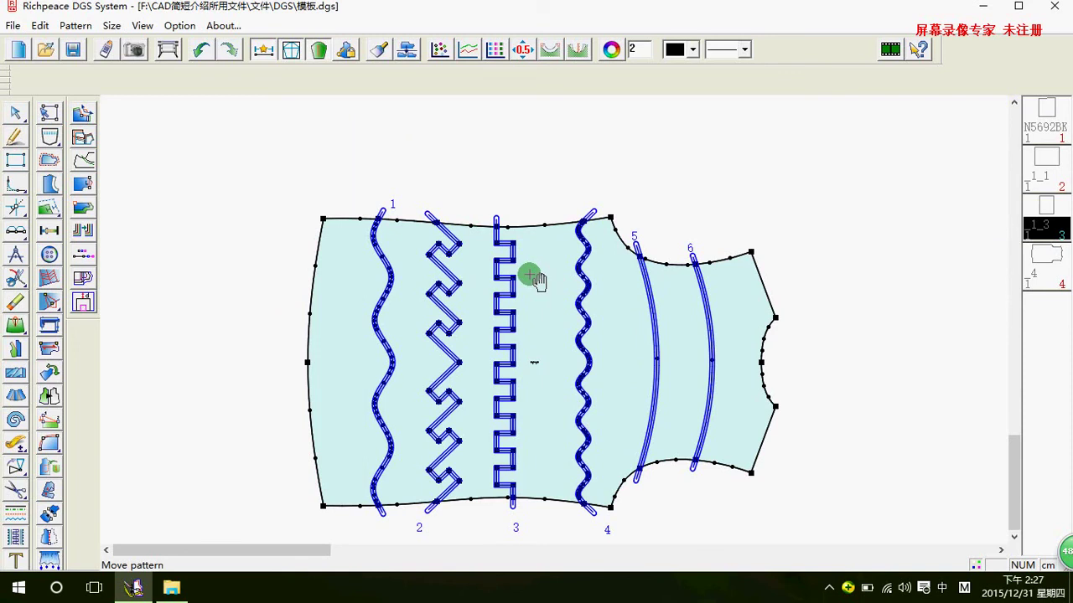
left_click(14, 26)
Load the graded multi-size pattern file 放码.dgs from the DGS folder
left_click(258, 160)
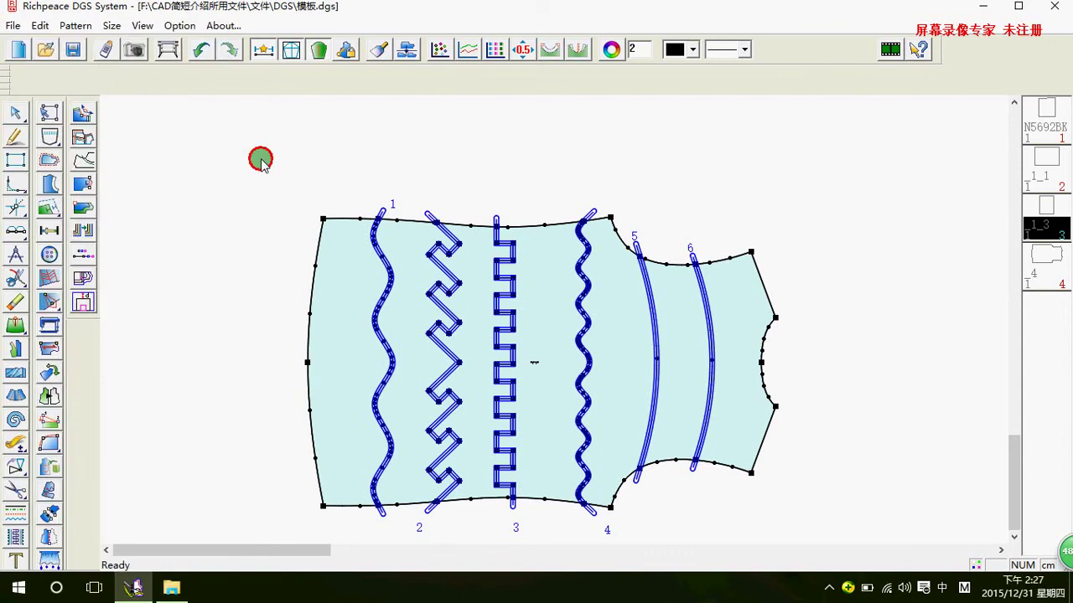
left_click(13, 26)
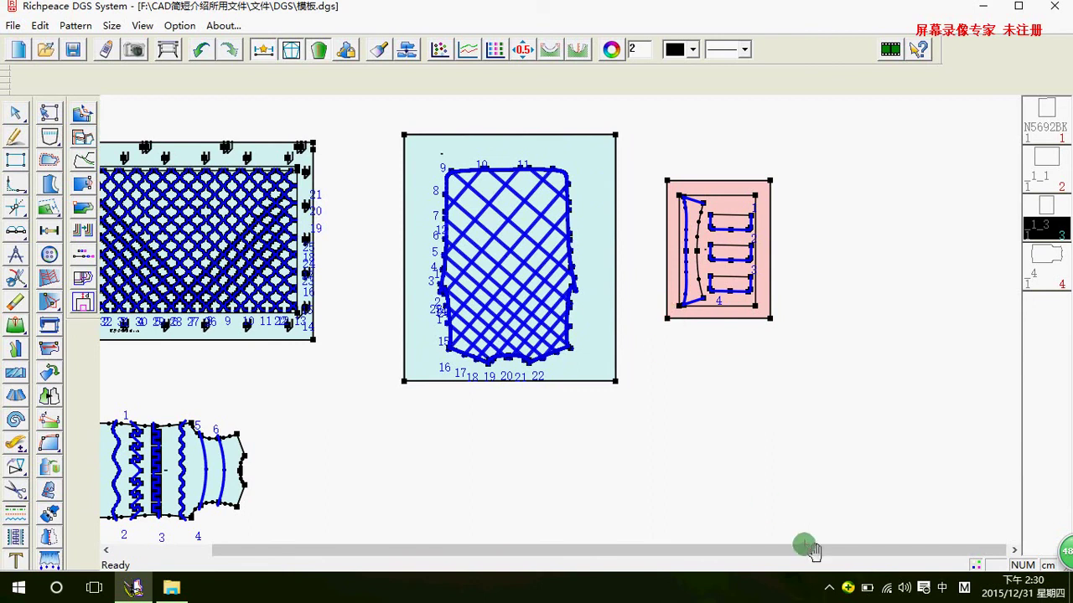
left_click(826, 590)
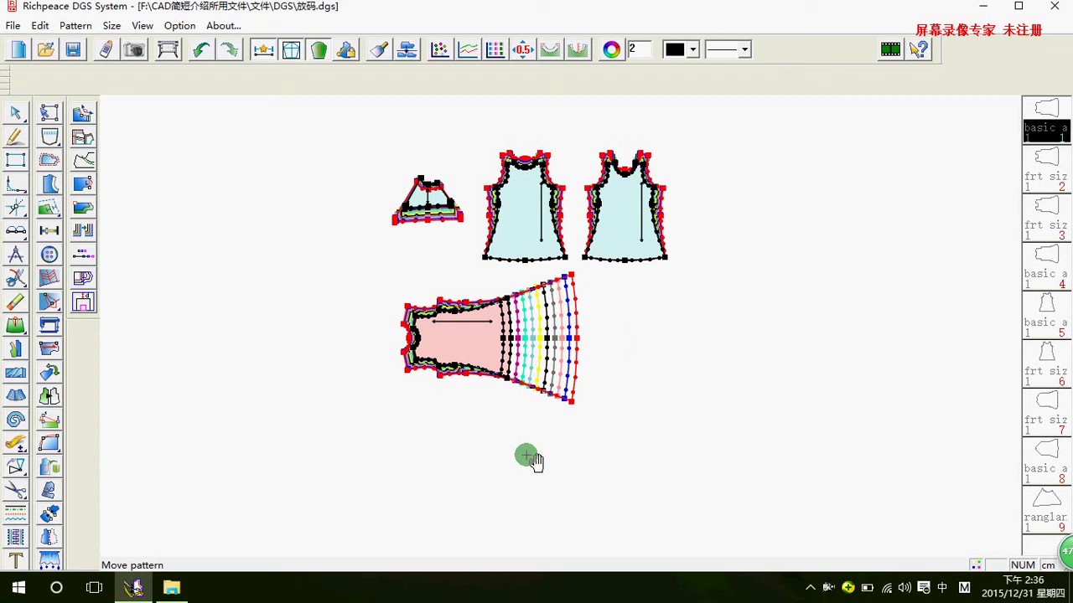
View and close the Grade, Line Grade and Rule grade tables, then bring up Arrow key grading
left_click(439, 49)
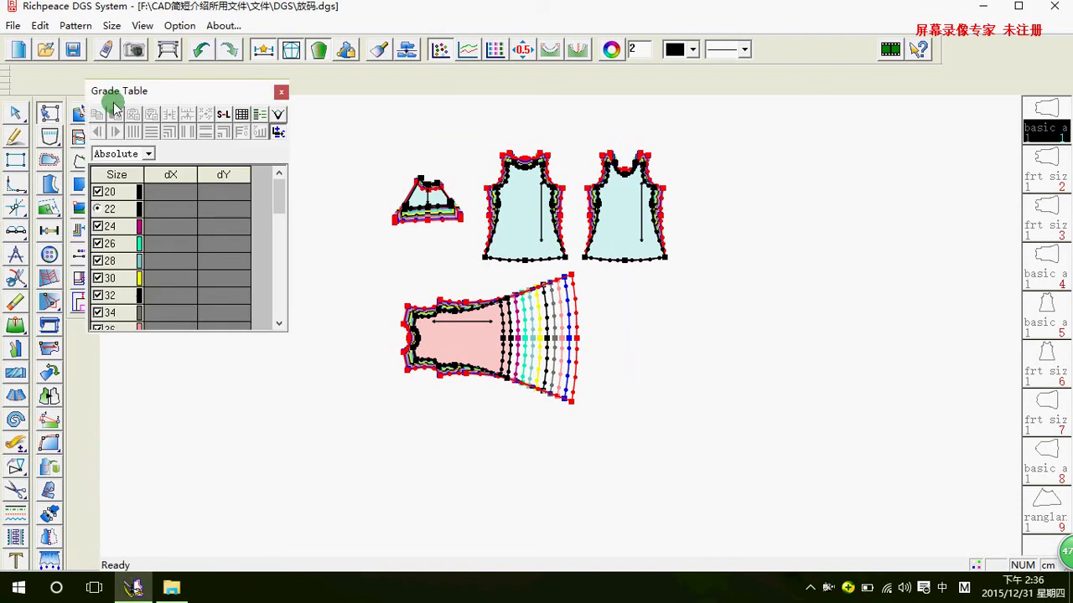
left_click(281, 92)
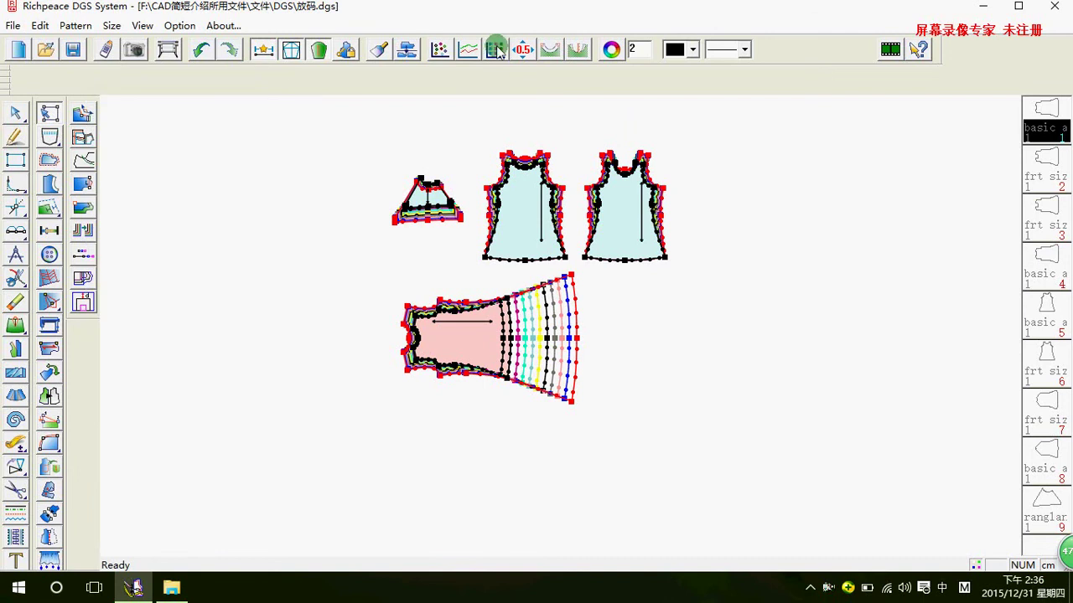
left_click(471, 51)
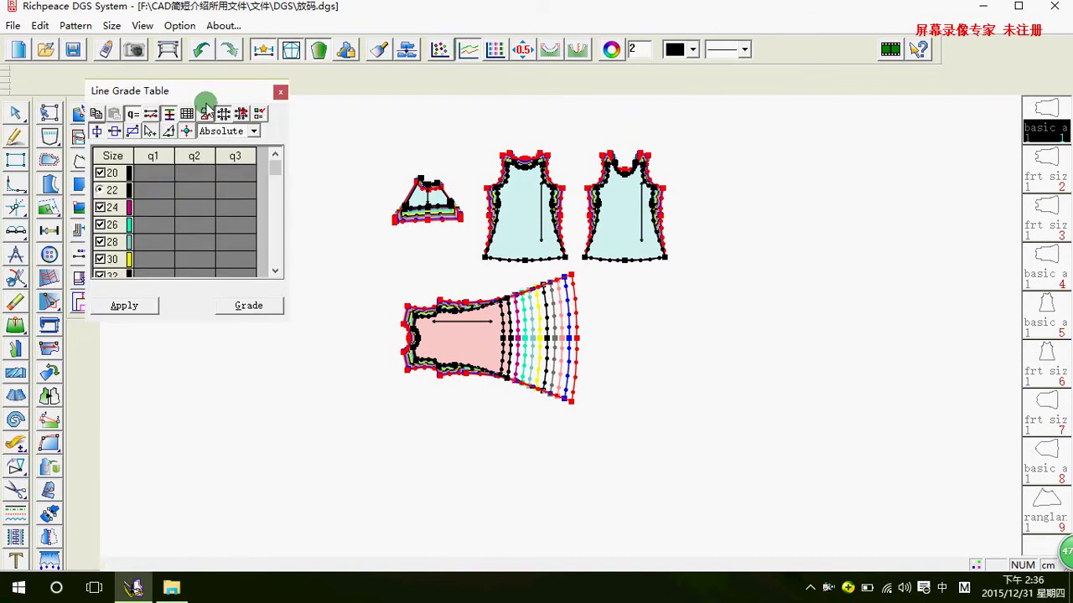
left_click(281, 92)
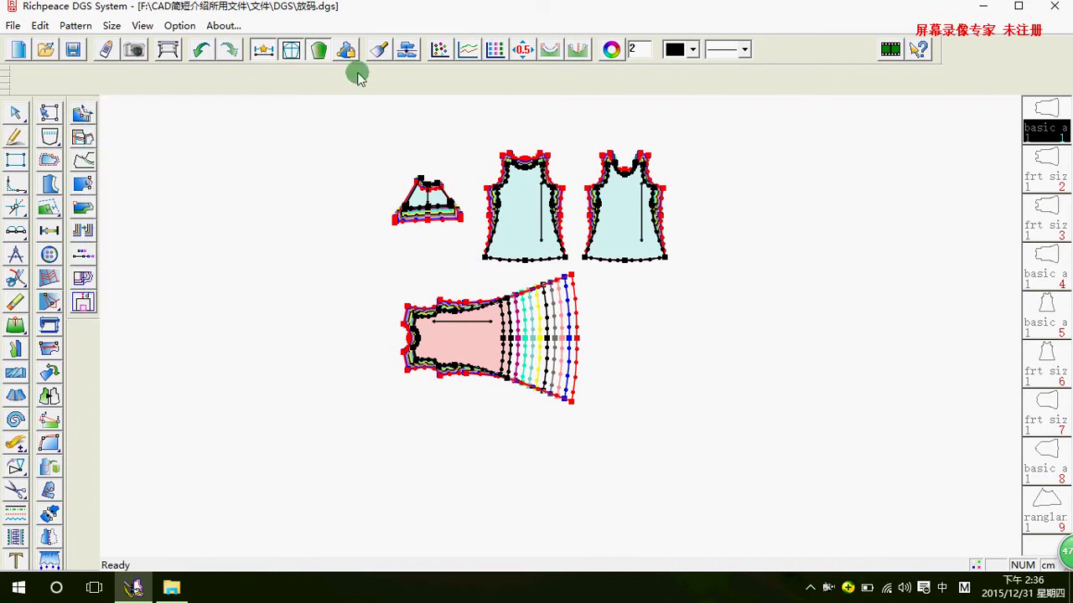
left_click(497, 51)
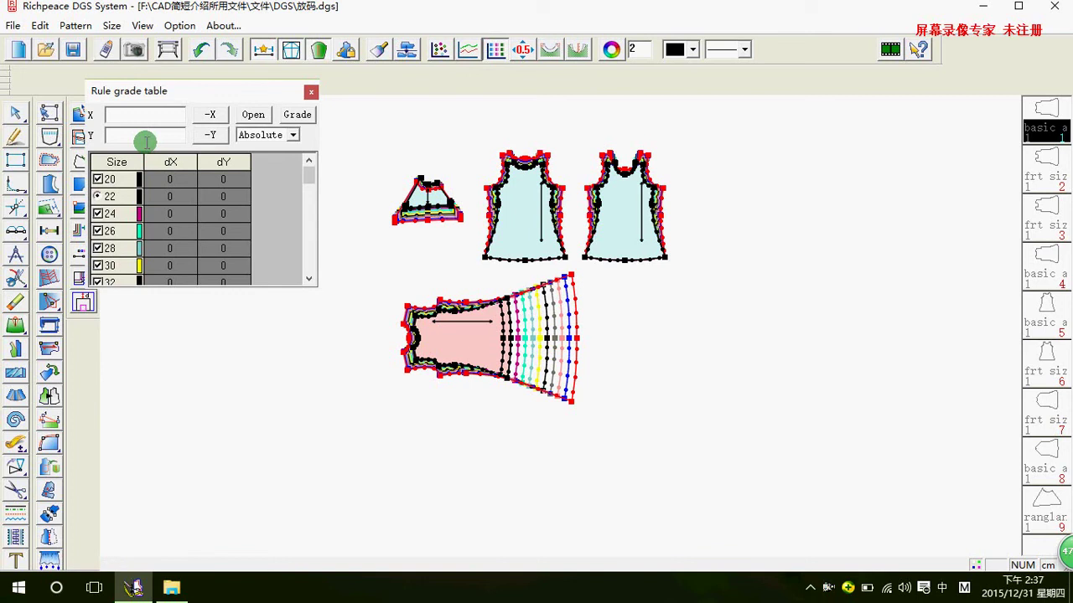
left_click(311, 90)
left_click(523, 49)
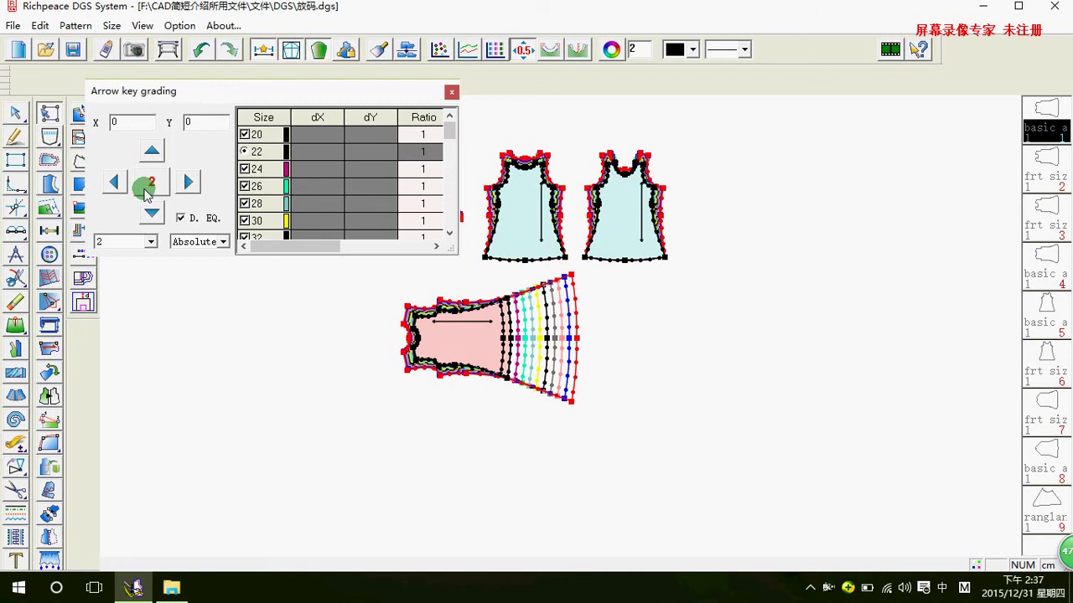
left_click(452, 92)
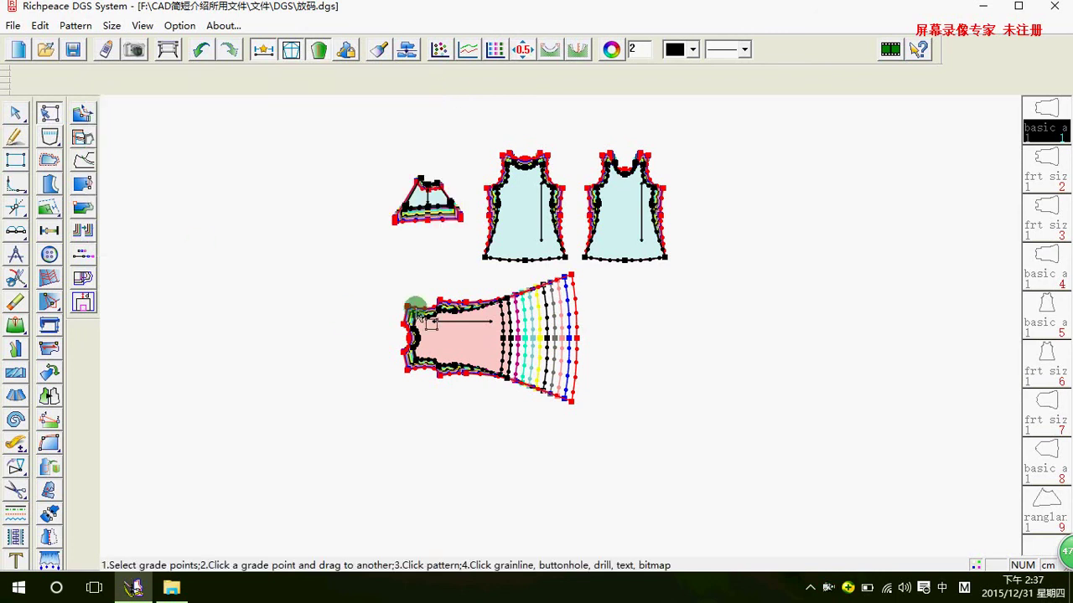
left_click(441, 321)
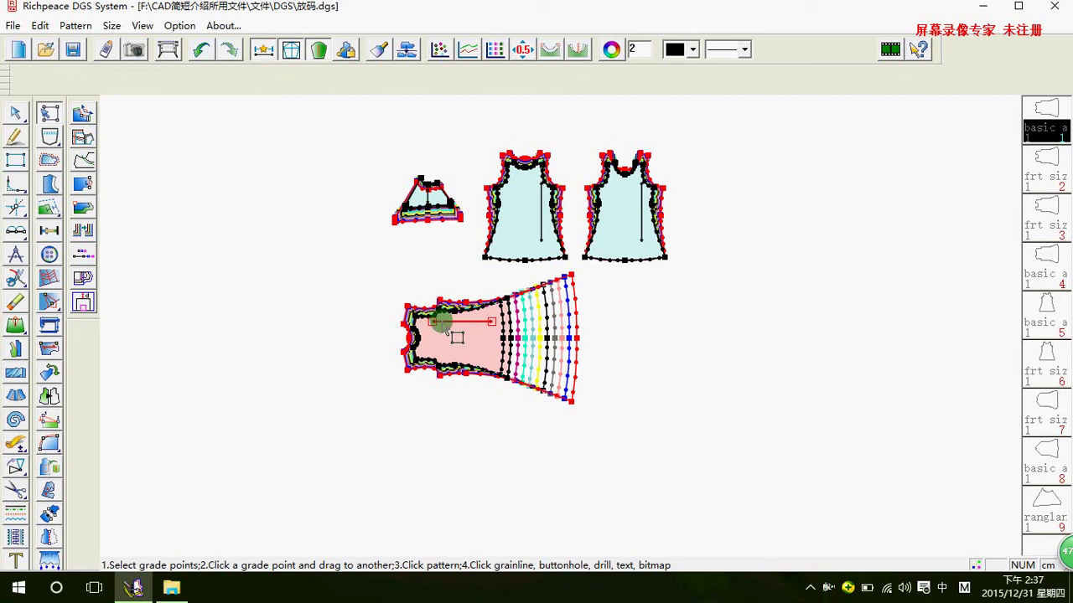
left_click(441, 335)
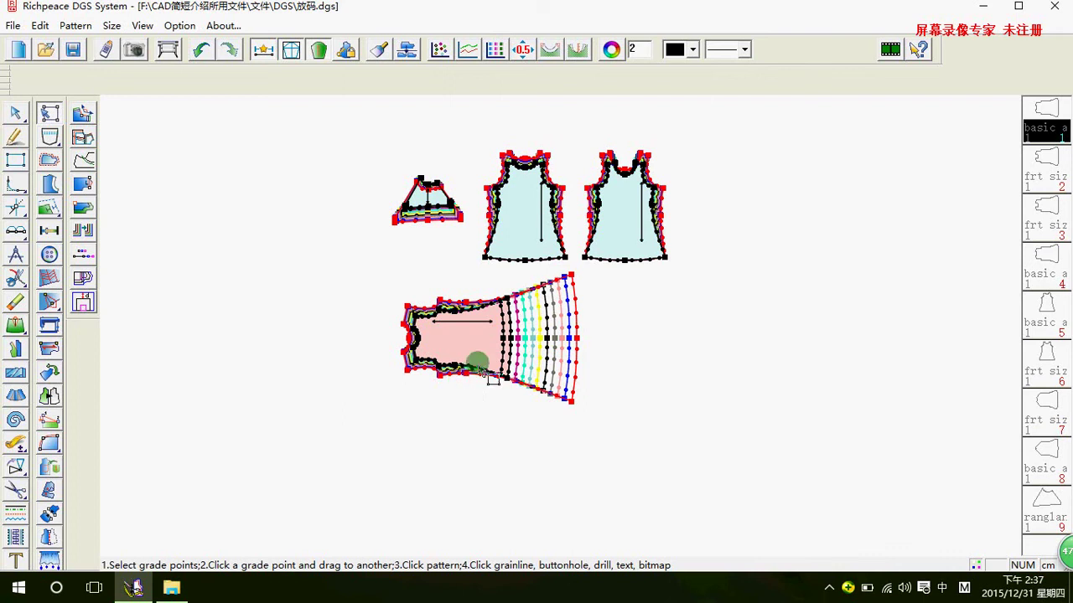
scroll(528, 334, "up", 1)
scroll(527, 335, "up", 2)
scroll(526, 335, "up", 2)
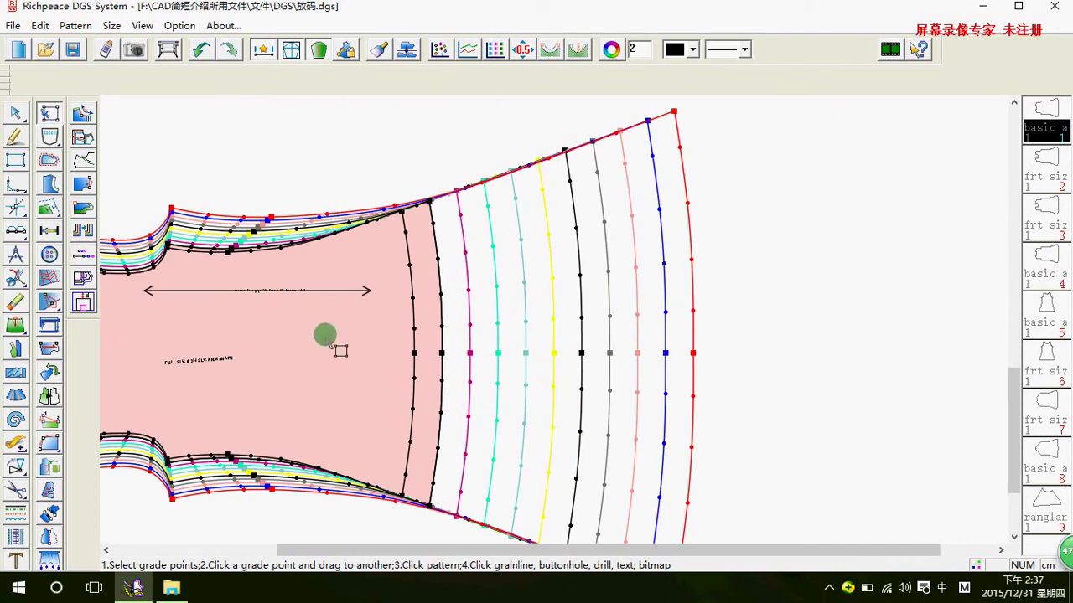
scroll(556, 320, "down", 3)
scroll(556, 322, "up", 2)
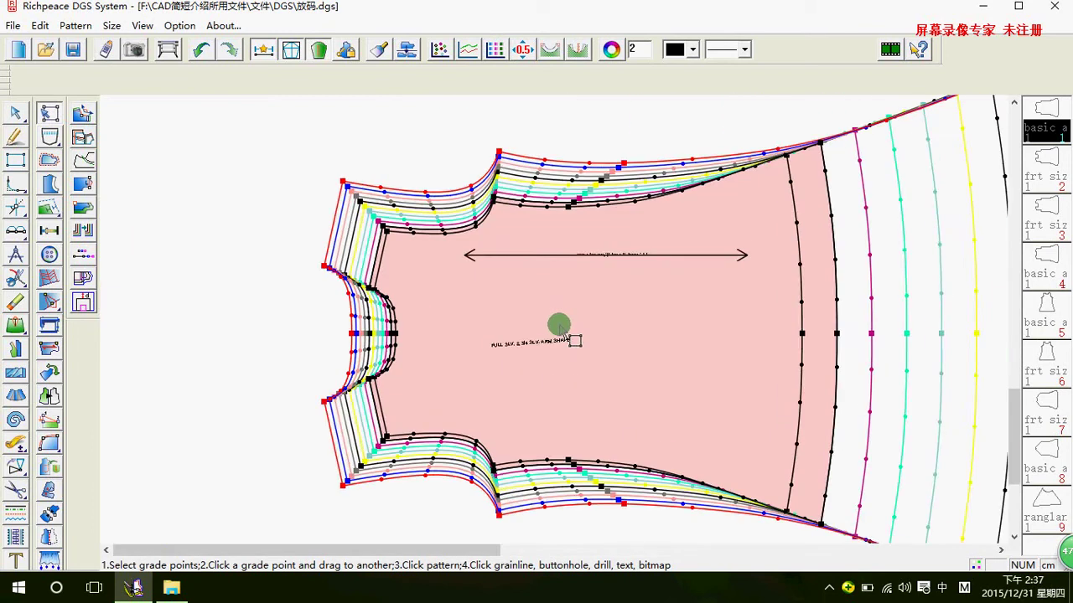
scroll(558, 324, "up", 2)
scroll(558, 325, "down", 3)
scroll(558, 327, "up", 2)
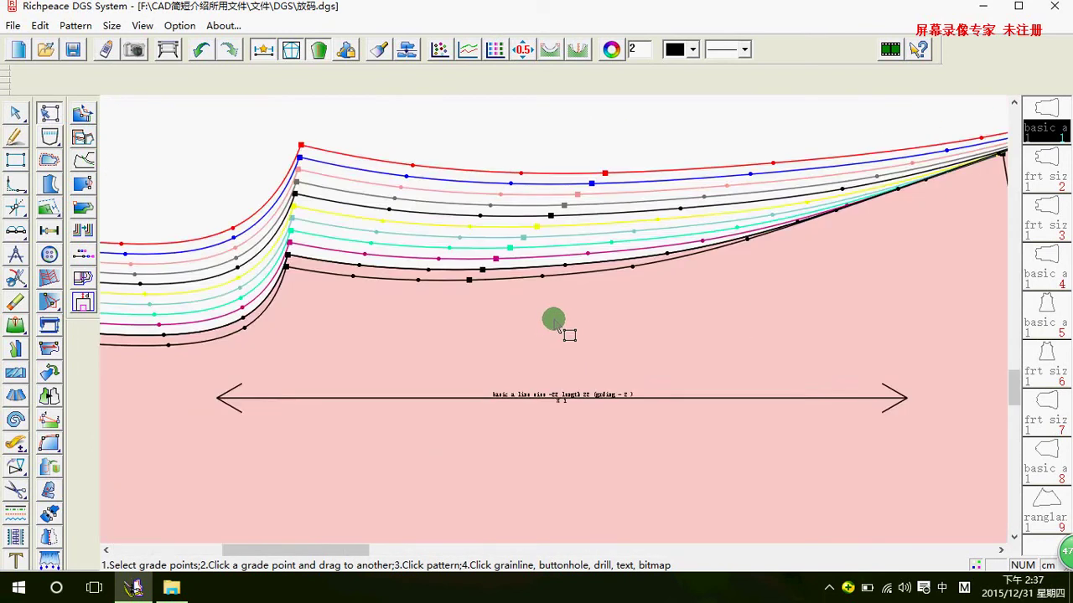
scroll(562, 328, "down", 1)
scroll(562, 328, "down", 1)
scroll(564, 328, "down", 1)
scroll(563, 327, "down", 1)
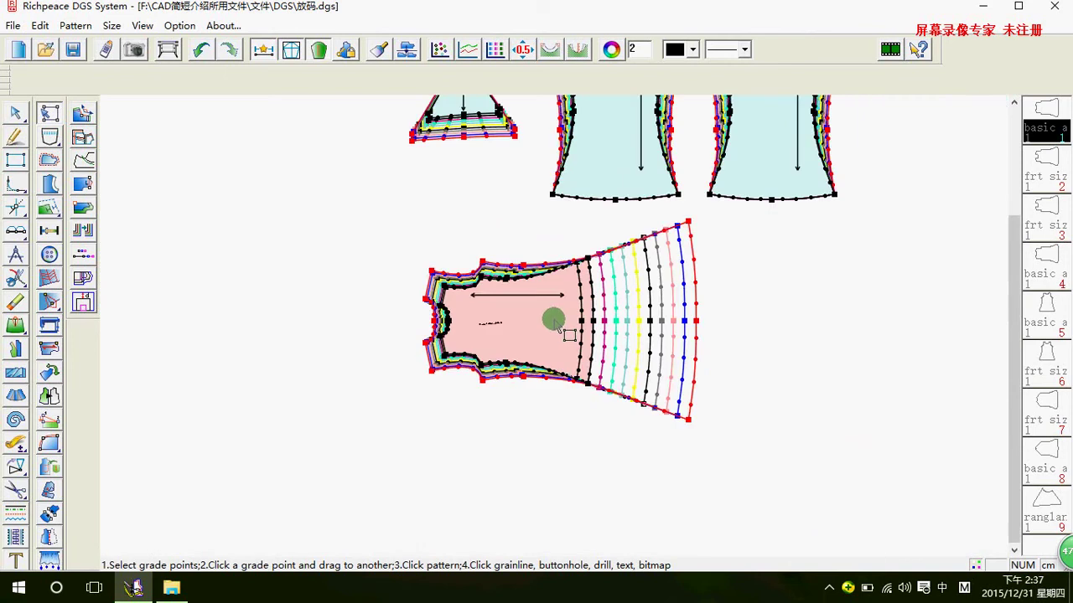
scroll(575, 326, "up", 1)
scroll(576, 328, "down", 3)
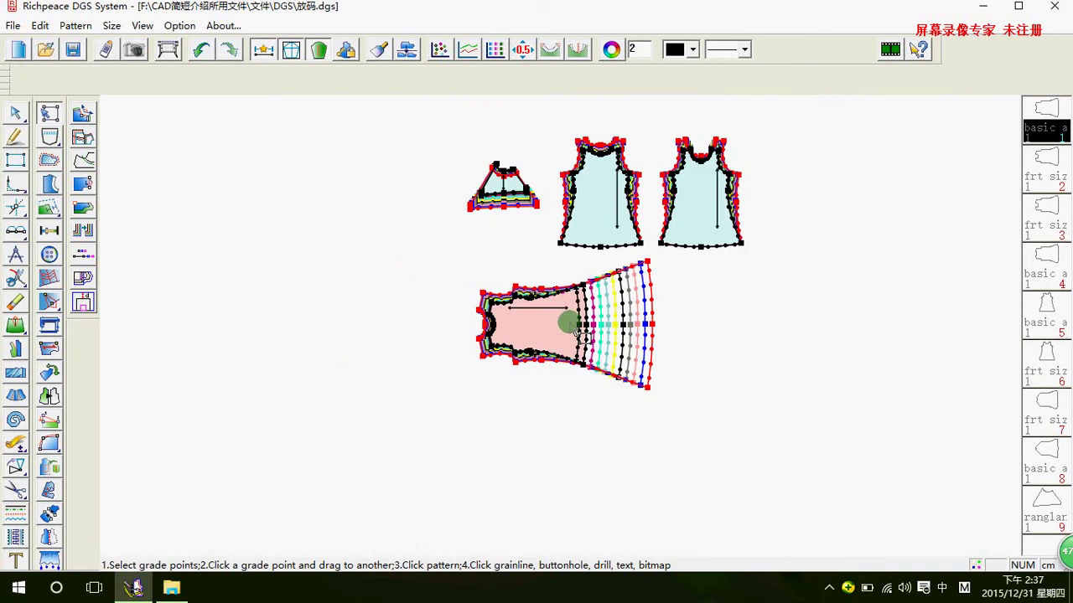
Open 整体放完再切割.dgs, declining to save changes to the current pattern
left_click(12, 25)
left_click(46, 40)
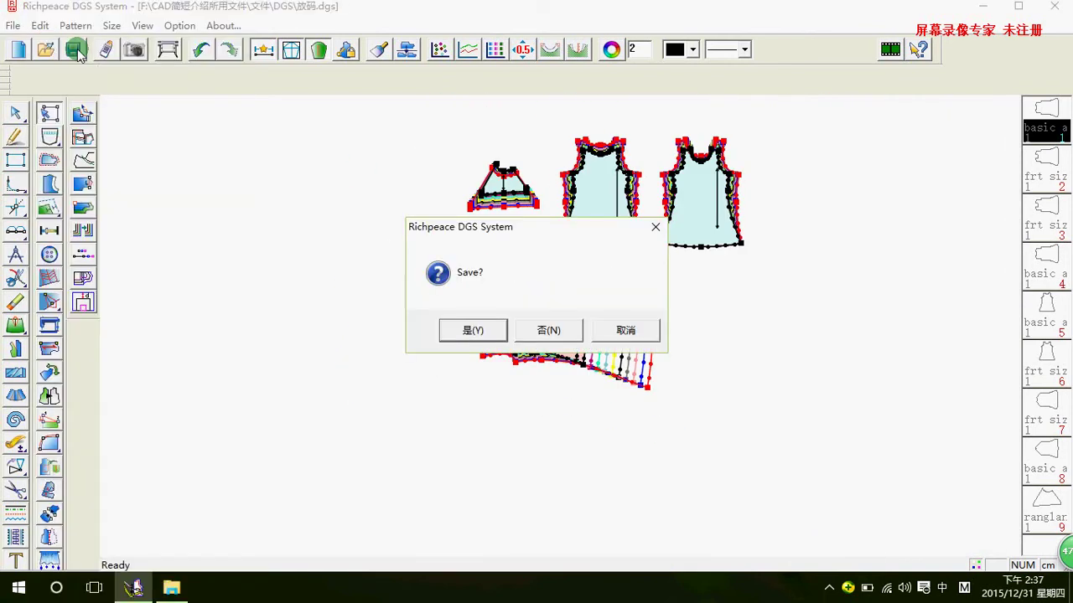
left_click(548, 329)
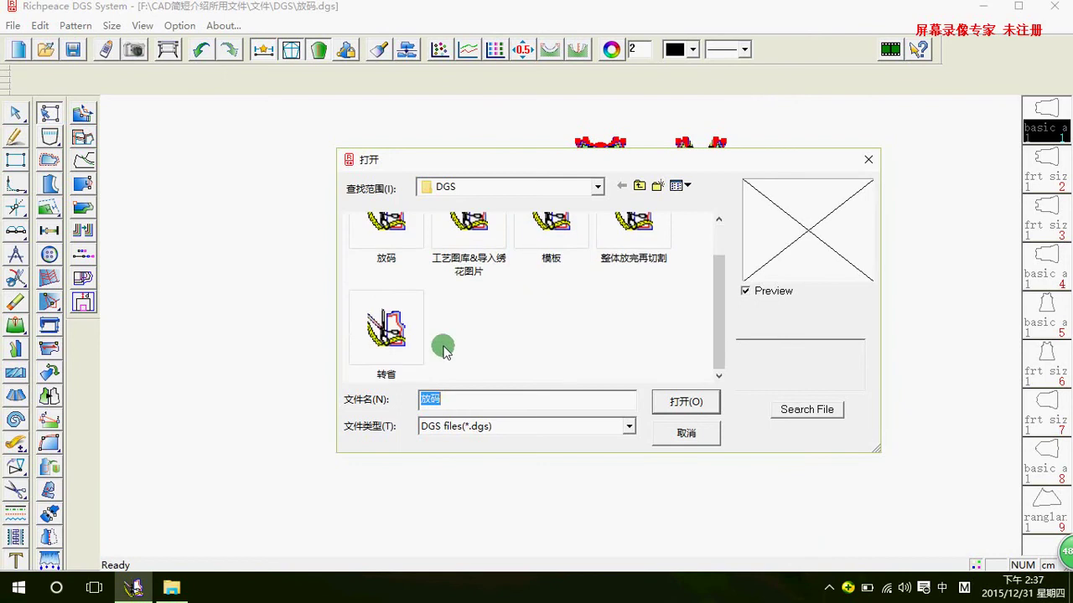
scroll(503, 327, "up", 1)
left_click(621, 289)
left_click(706, 391)
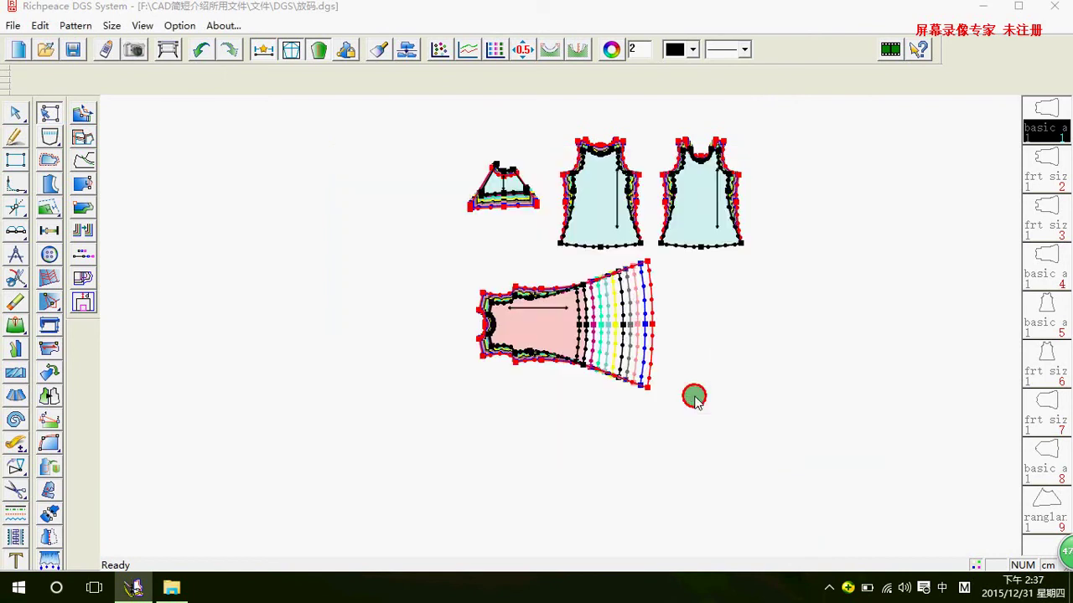
Exit grade-point editing and zoom around the graded Belt, Sleeve, Back and Front pieces
scroll(510, 132, "up", 3)
scroll(546, 318, "up", 1)
scroll(561, 322, "down", 1)
scroll(562, 322, "down", 2)
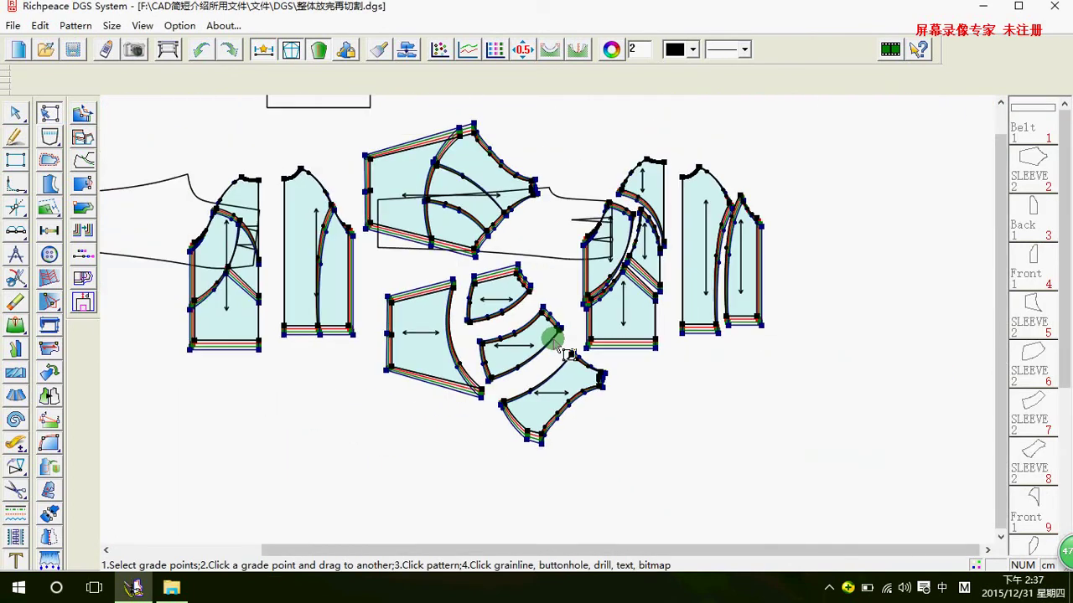
scroll(567, 352, "down", 1)
left_click_drag(560, 345, 543, 344)
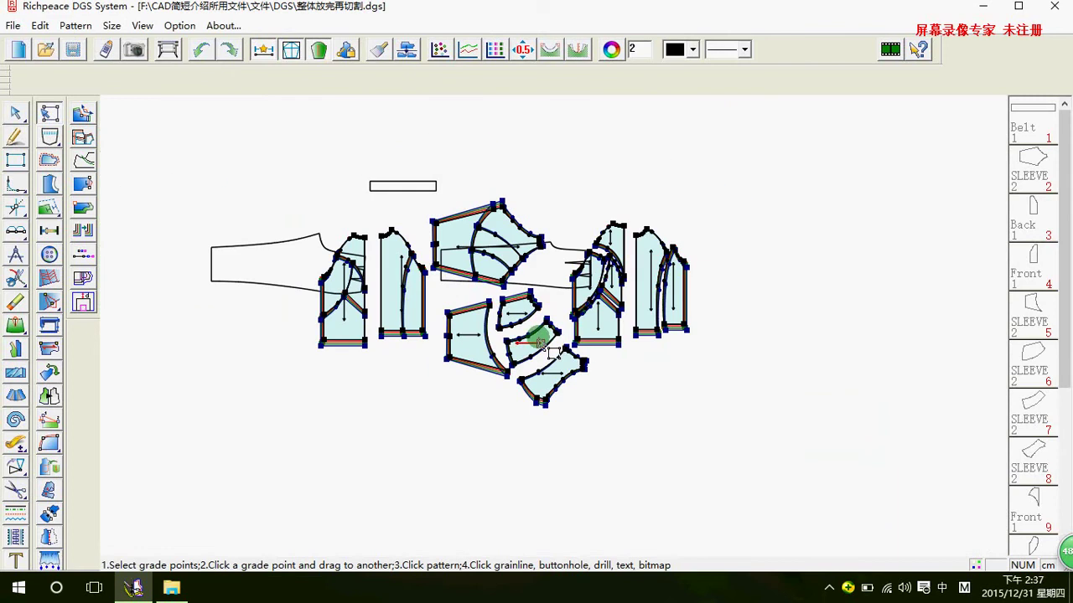
scroll(551, 353, "up", 1)
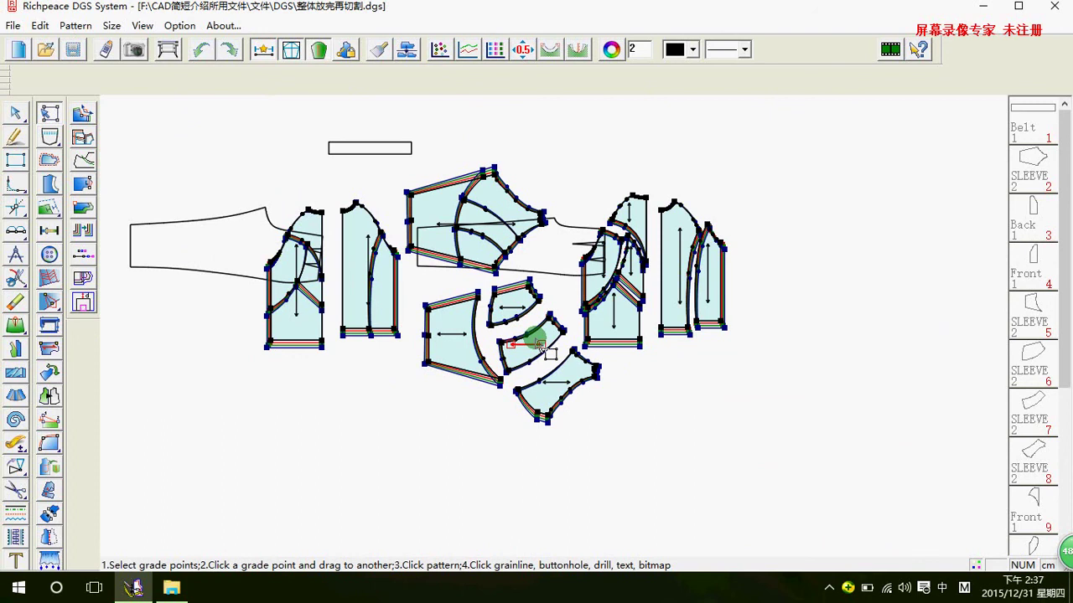
scroll(549, 353, "down", 2)
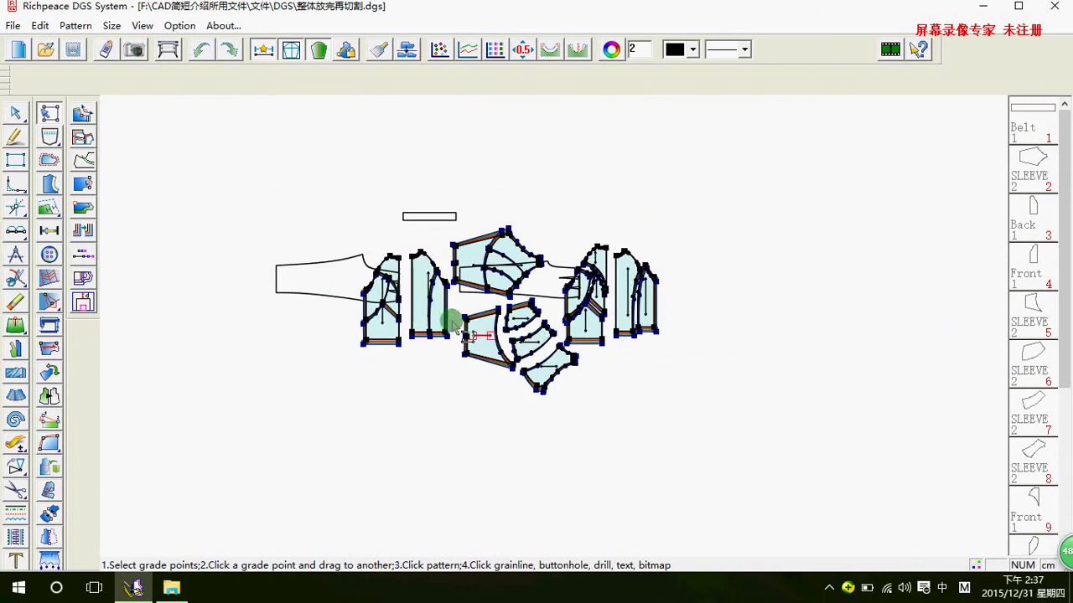
scroll(551, 327, "up", 1)
left_click_drag(559, 332, 537, 291)
left_click(291, 50)
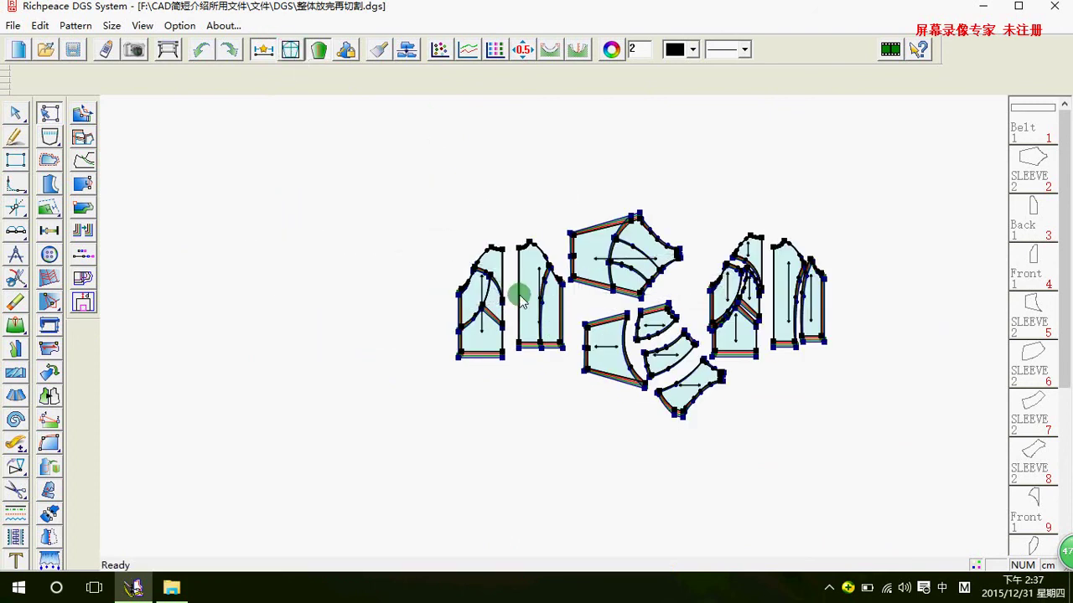
scroll(556, 326, "up", 1)
scroll(549, 322, "up", 1)
scroll(549, 328, "up", 1)
scroll(553, 331, "up", 1)
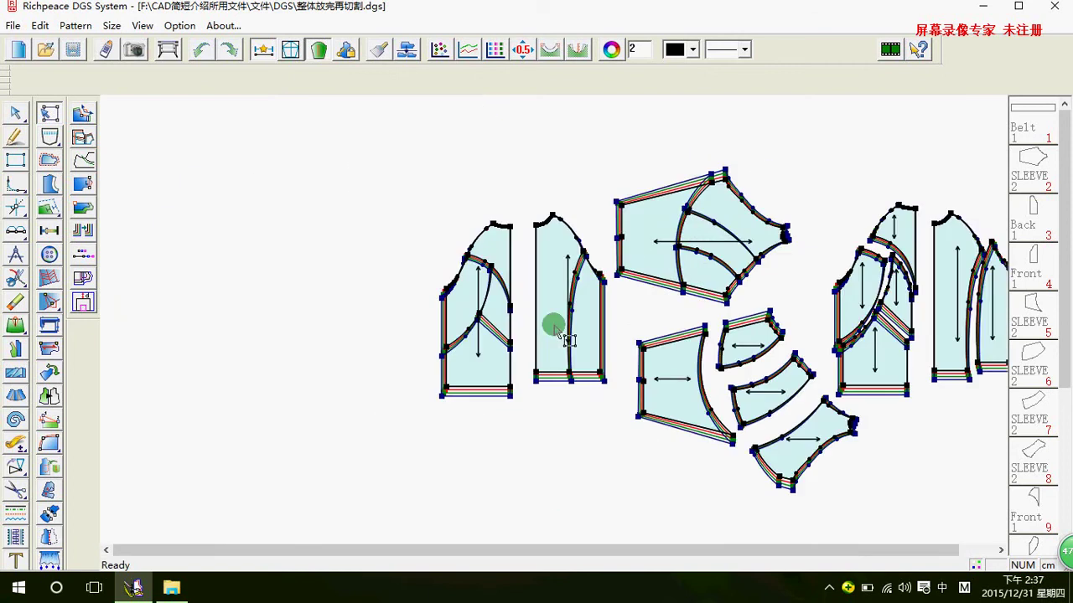
scroll(560, 326, "down", 1)
scroll(586, 331, "up", 1)
scroll(553, 327, "up", 1)
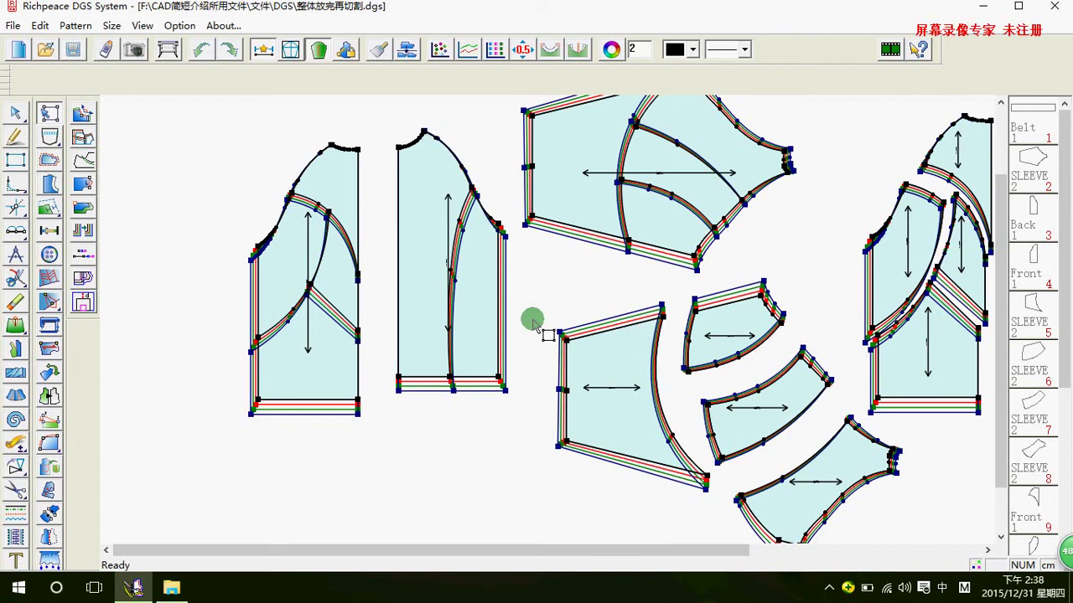
scroll(535, 325, "up", 1)
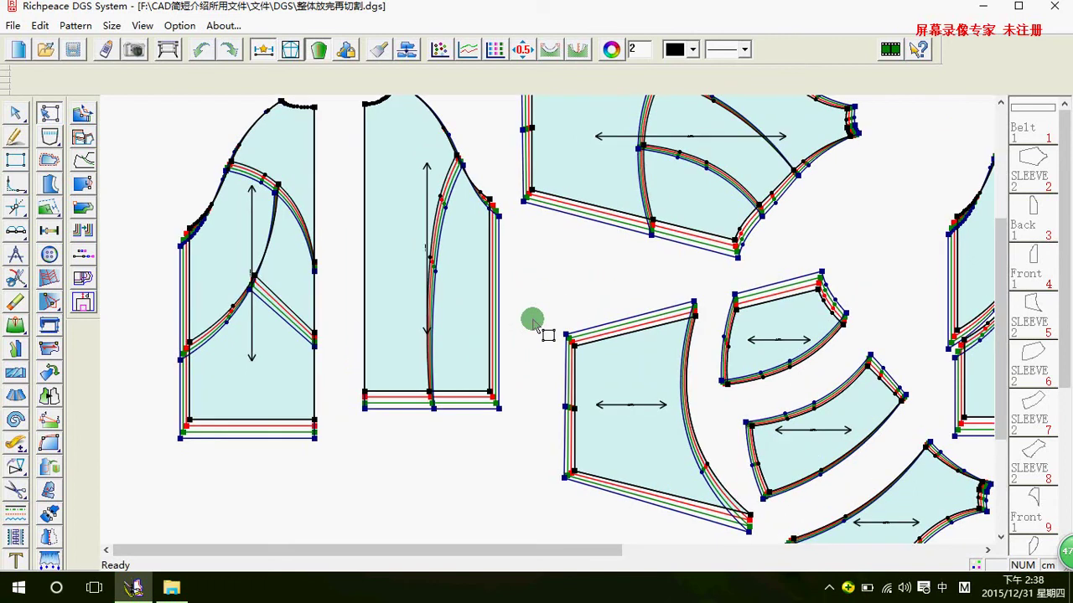
scroll(535, 325, "down", 1)
scroll(575, 311, "up", 1)
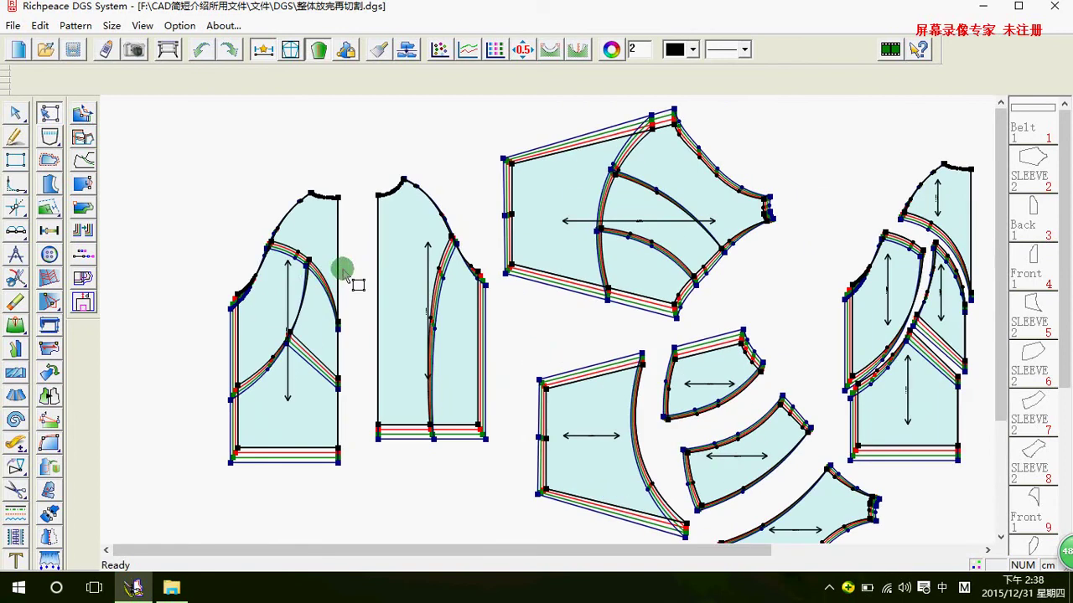
scroll(547, 306, "down", 1)
scroll(546, 305, "up", 1)
scroll(553, 315, "down", 1)
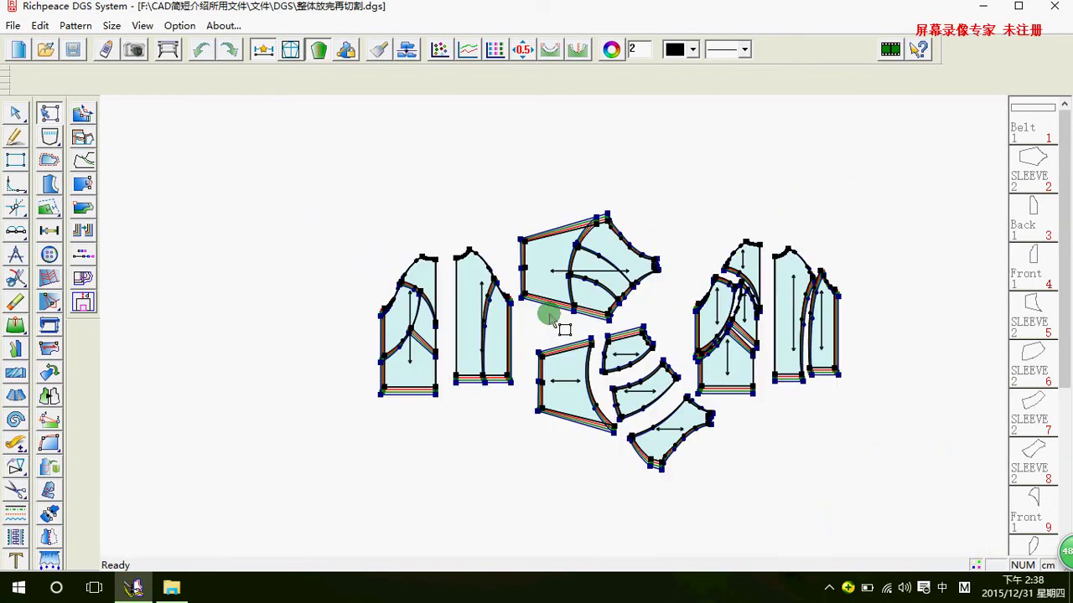
scroll(742, 287, "up", 2)
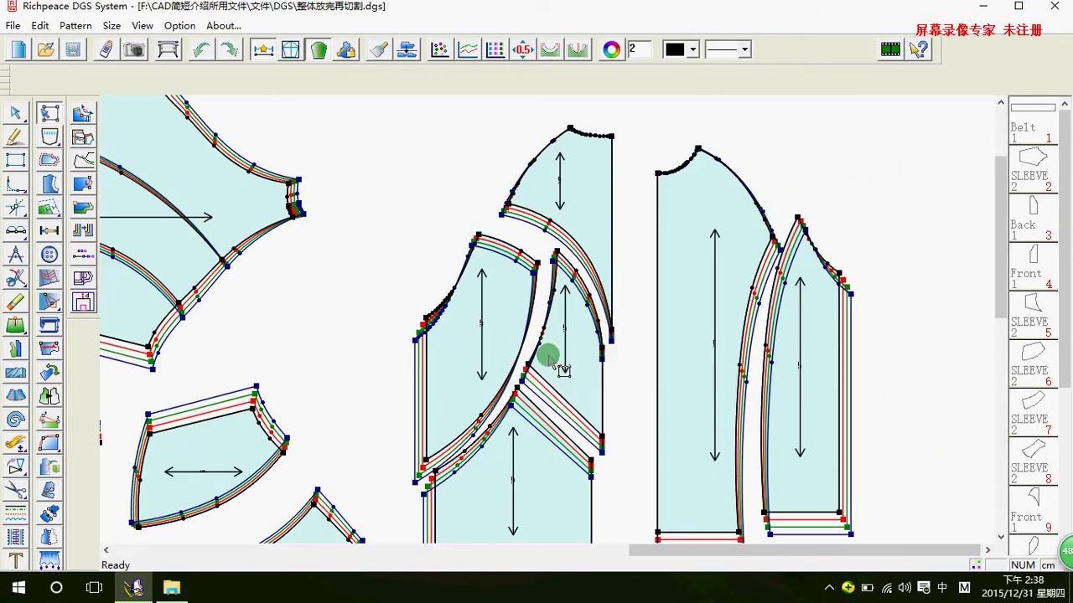
Nudge the upper Front piece up, then slightly down, with the Move pattern tool and drop it
right_click(602, 297)
left_click(646, 333)
mouse_move(574, 211)
left_mouse_down()
mouse_move(567, 161)
mouse_move(570, 195)
left_mouse_up()
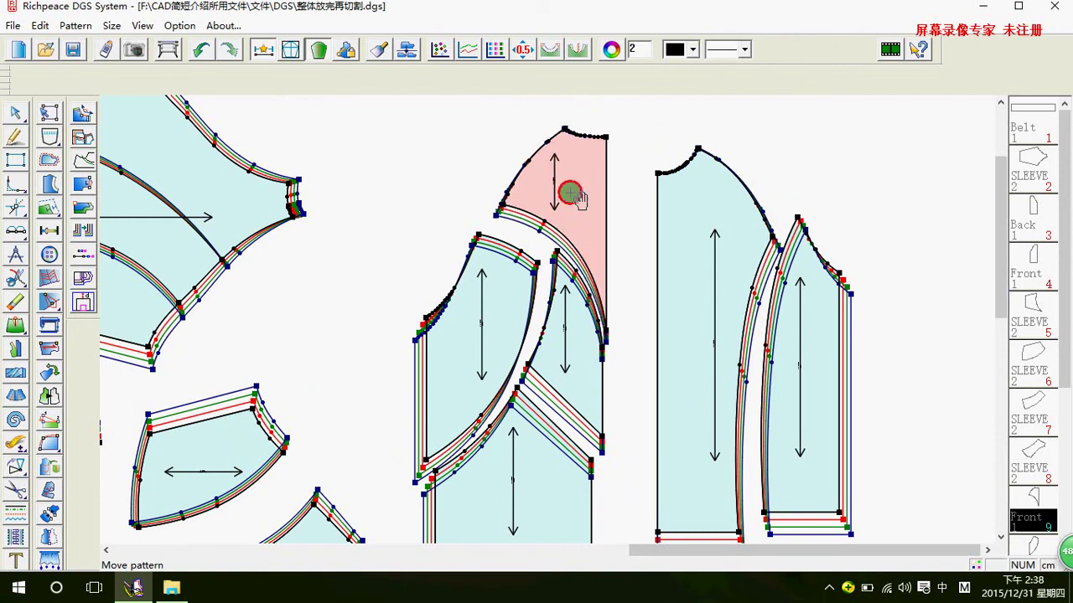
left_click_drag(575, 197, 582, 220)
scroll(560, 316, "down", 3)
scroll(559, 317, "down", 1)
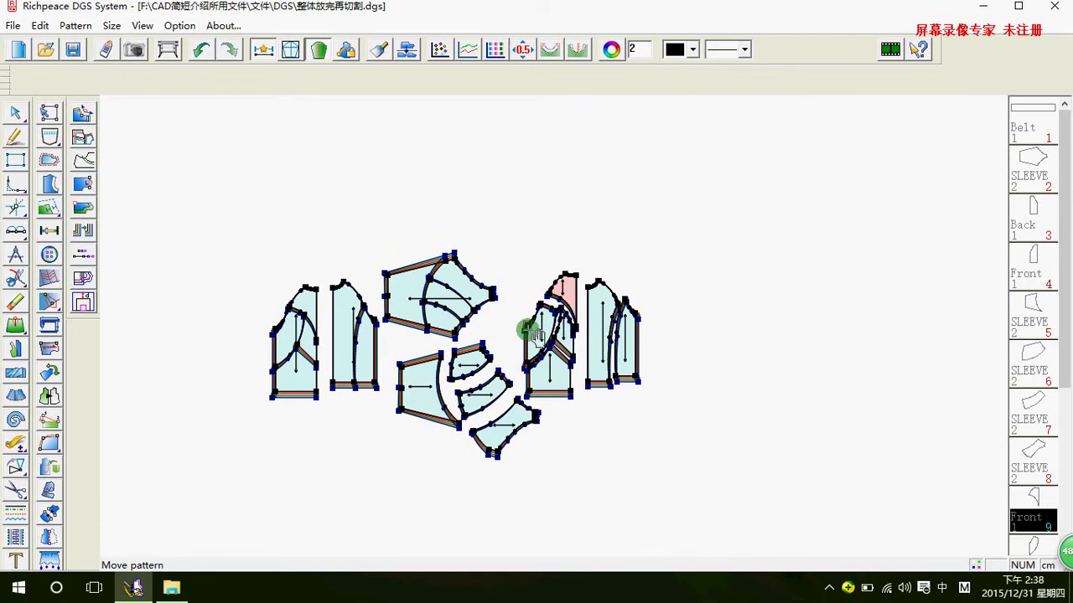
left_click(521, 328)
scroll(521, 328, "up", 1)
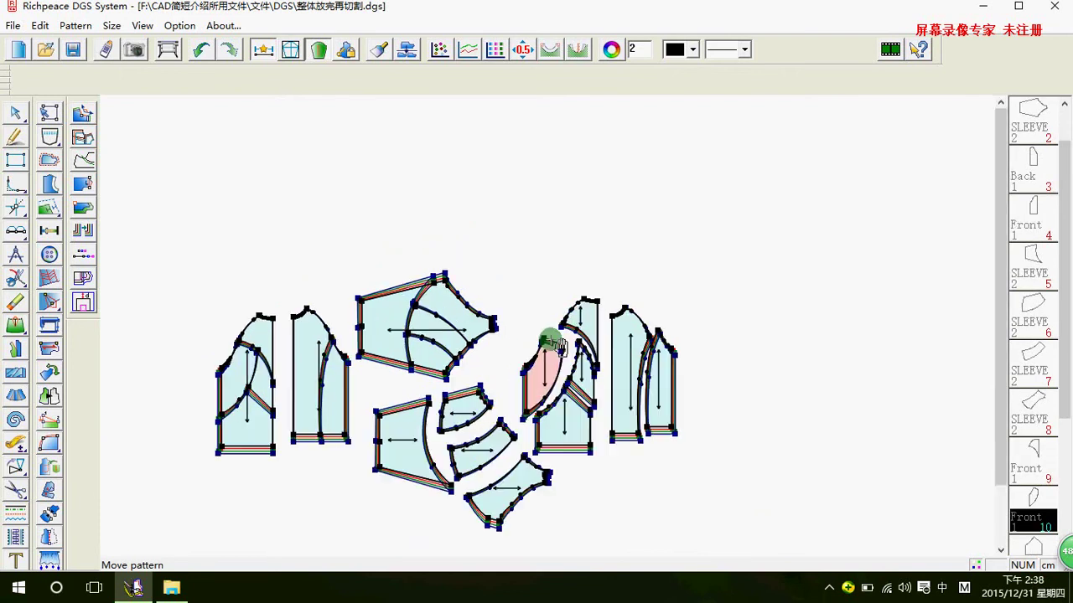
scroll(536, 327, "up", 2)
scroll(551, 324, "up", 2)
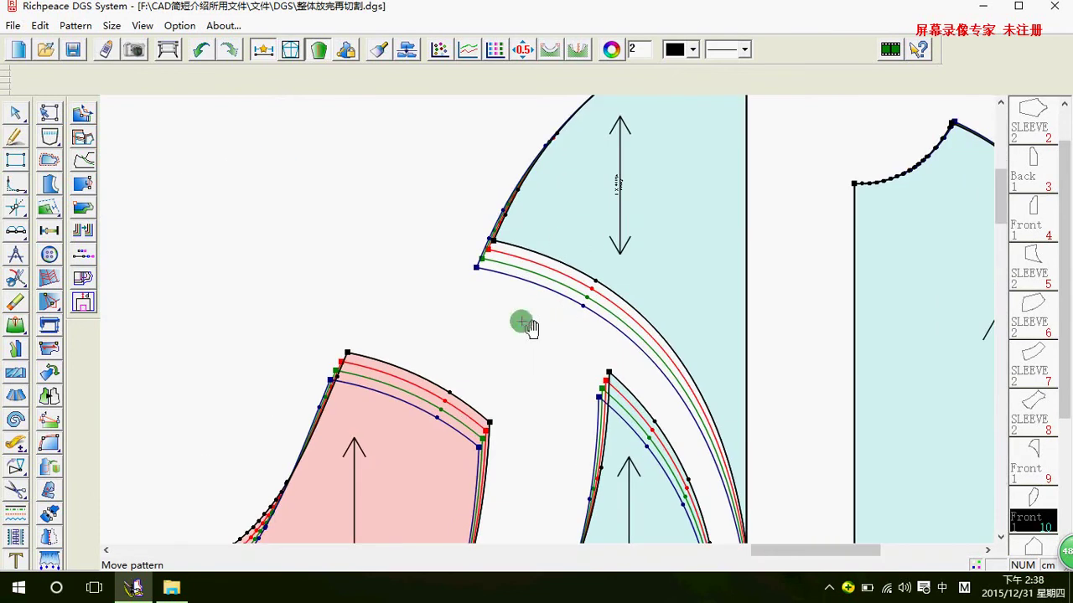
scroll(539, 354, "down", 2)
scroll(383, 311, "down", 3)
scroll(294, 304, "up", 2)
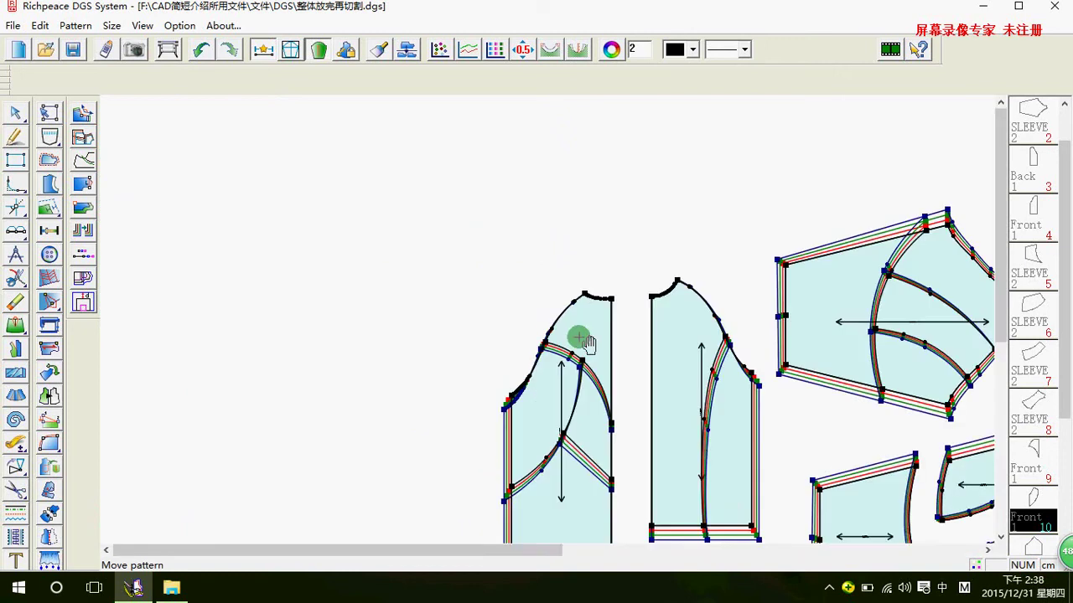
scroll(550, 323, "up", 1)
scroll(545, 378, "up", 1)
scroll(546, 311, "down", 2)
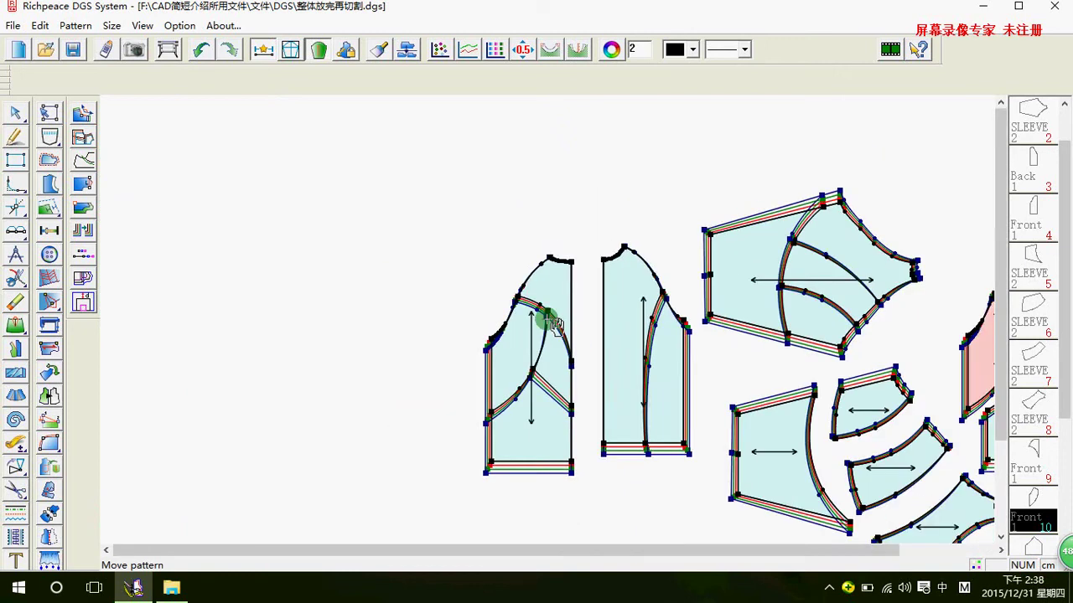
scroll(545, 311, "down", 2)
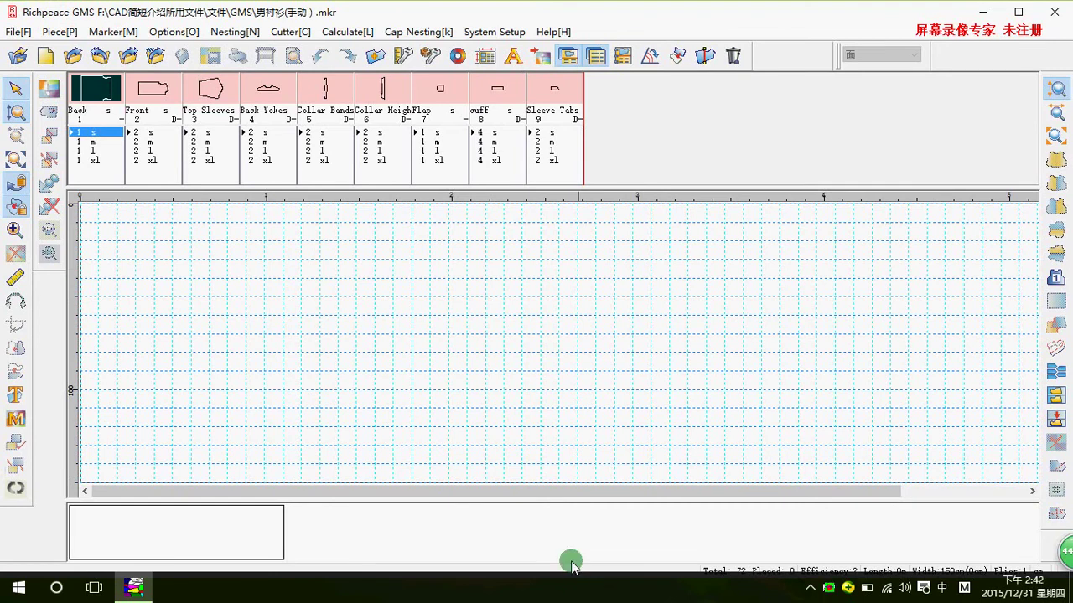
Show the Nesting[N] menu commands for the 男衬衫(手动).mkr marker
left_click(224, 32)
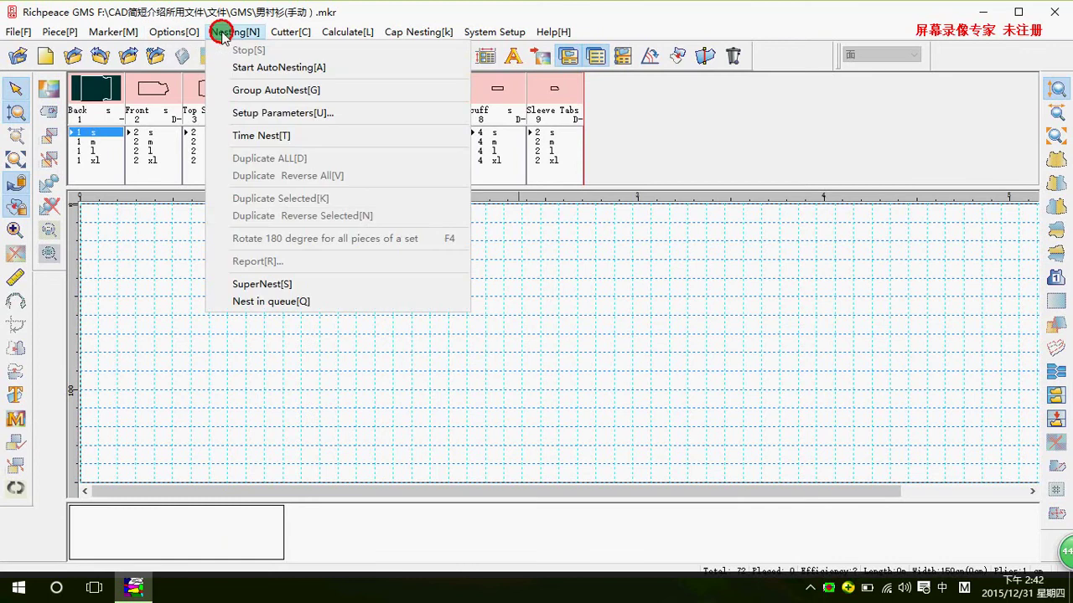
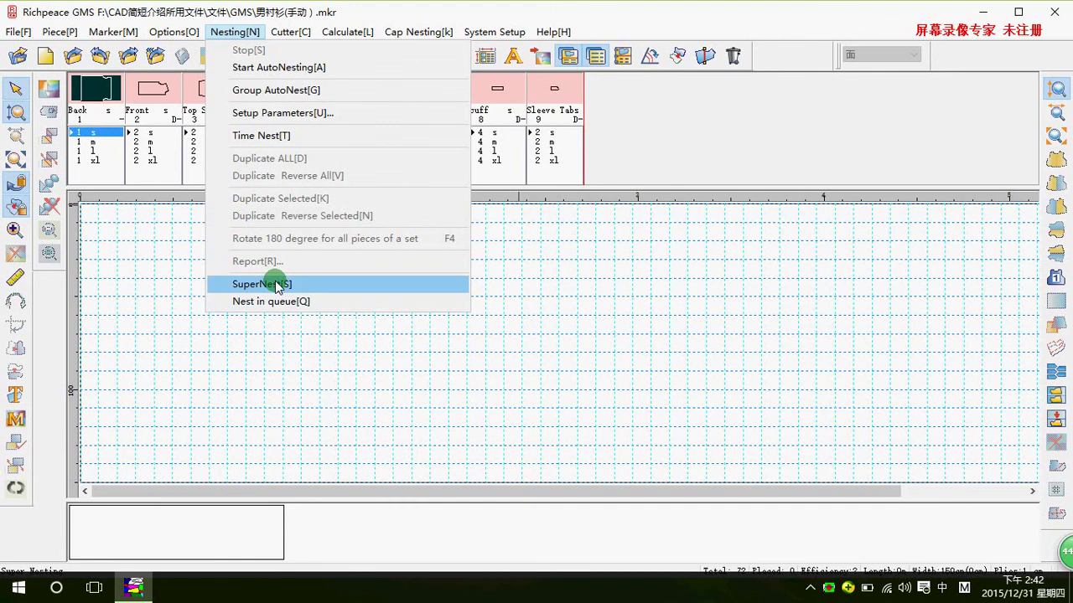
SuperNest the marker at 3 minutes and 90% target, raising efficiency from 77.63% to 87.54%
left_click(277, 286)
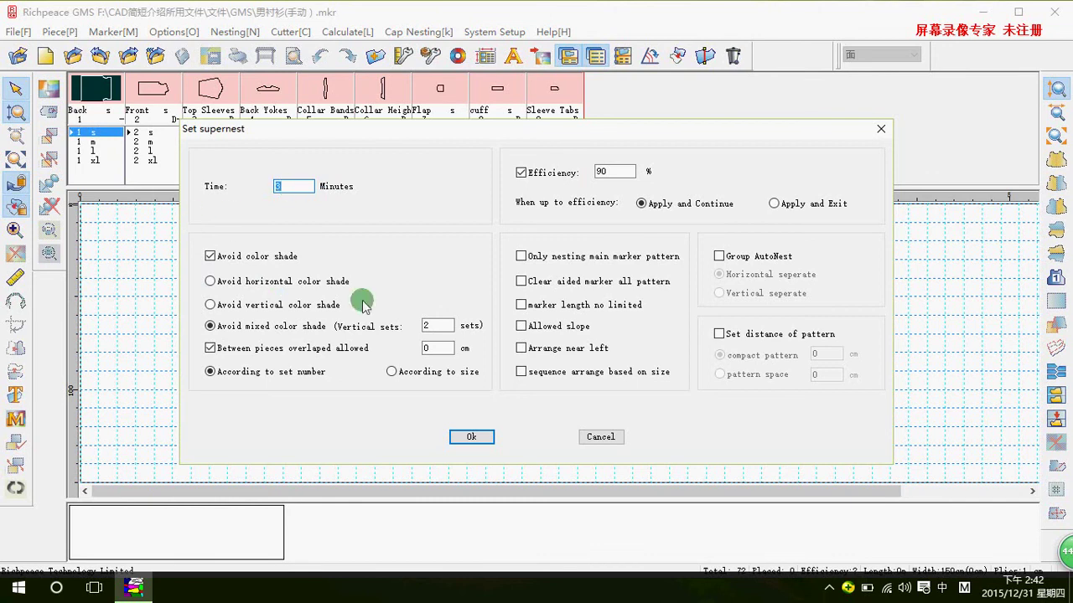
left_click(471, 437)
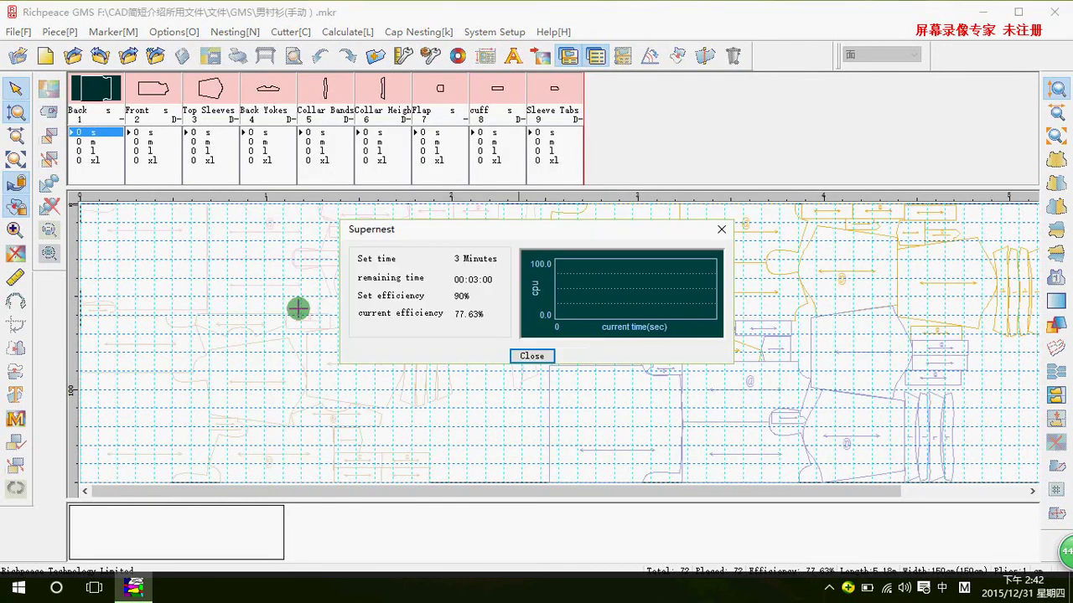
key("shift")
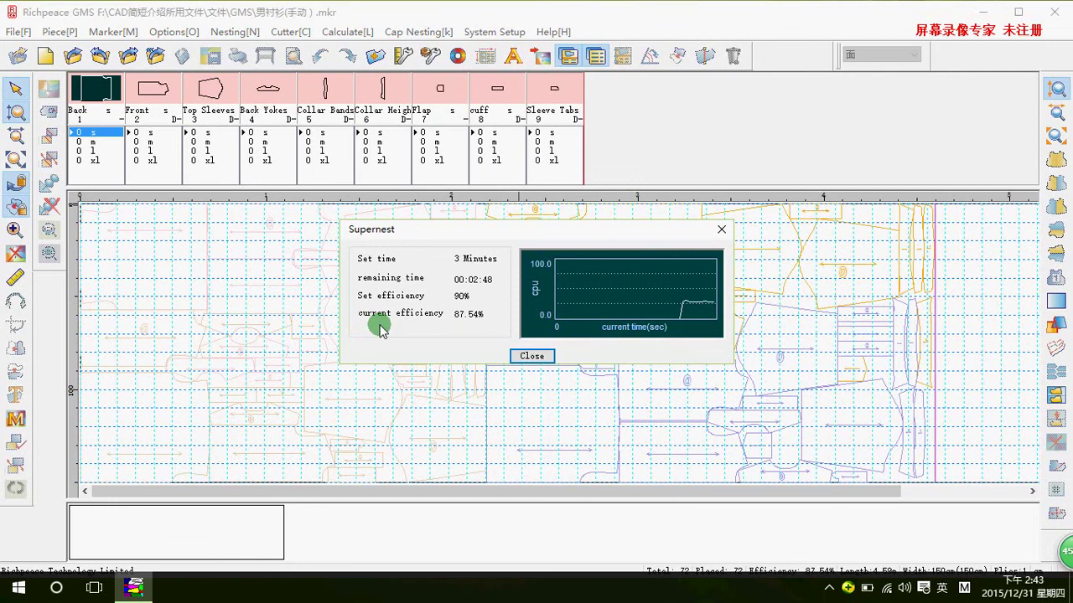
left_click(522, 354)
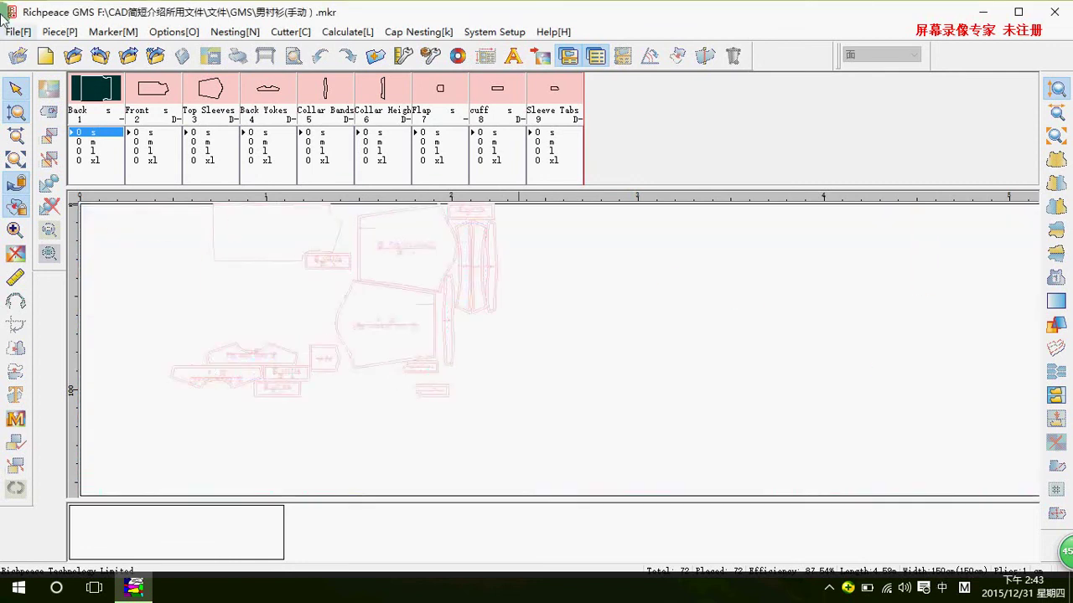
Clear the marker, re-run SuperNest with piece overlap disallowed (about 77%), then request deleting all pieces
left_click(16, 253)
left_click(530, 337)
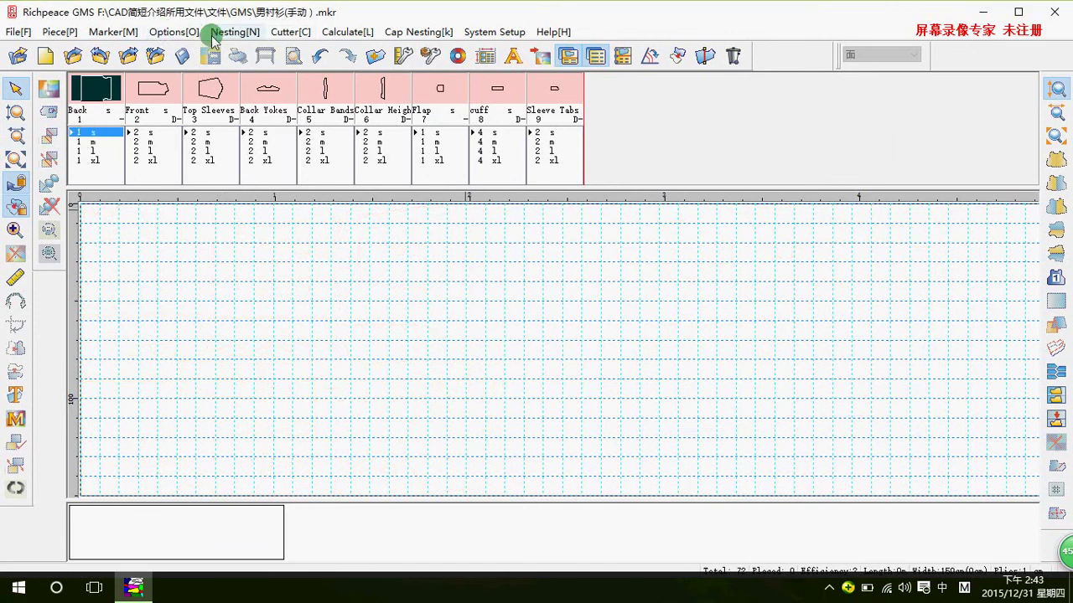
left_click(216, 32)
left_click(266, 284)
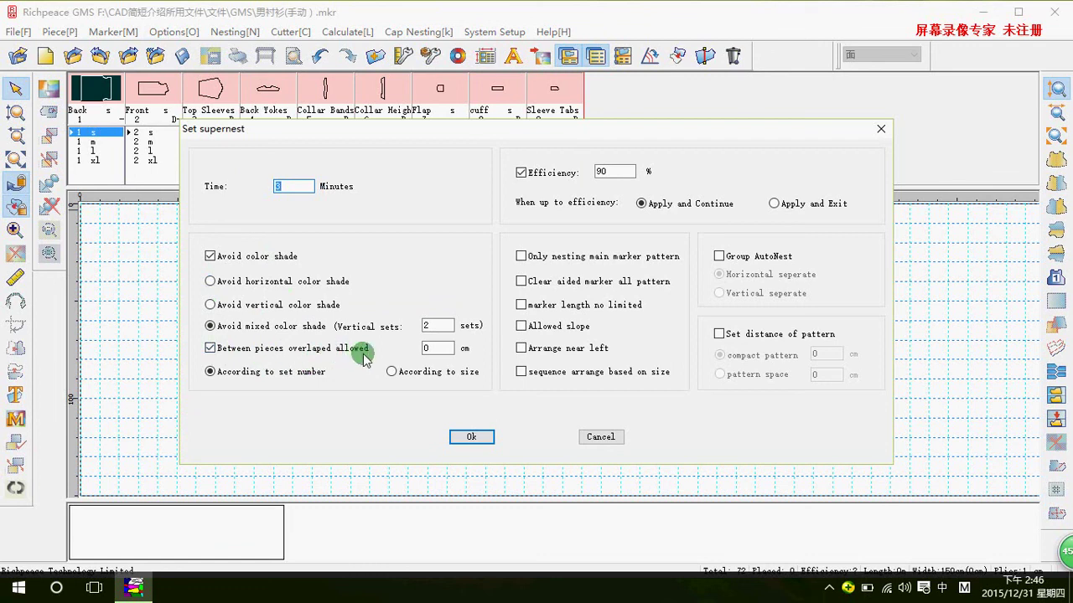
left_click(209, 347)
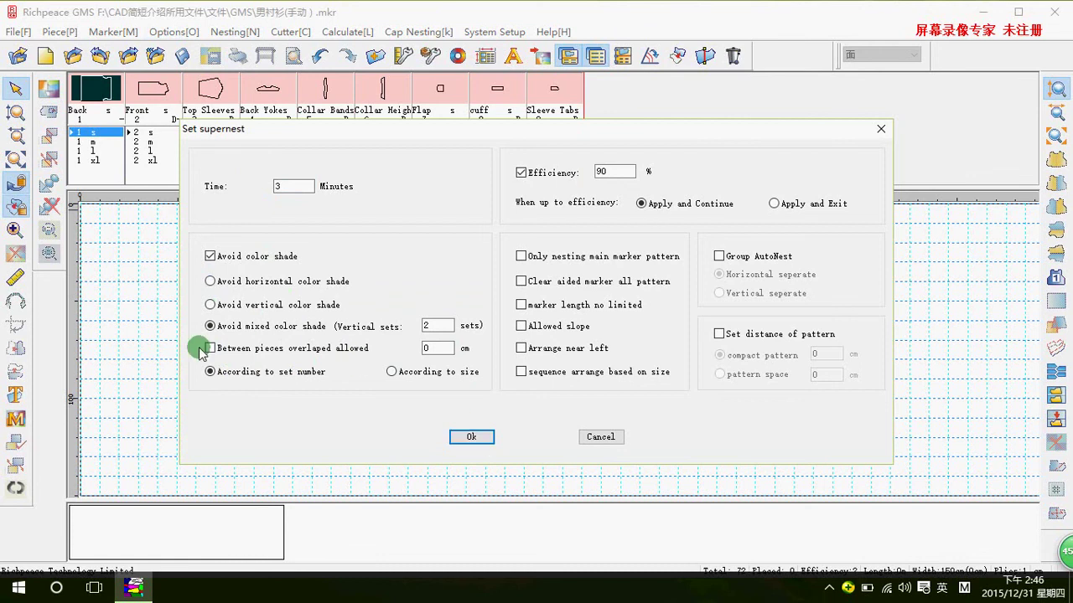
left_click(472, 437)
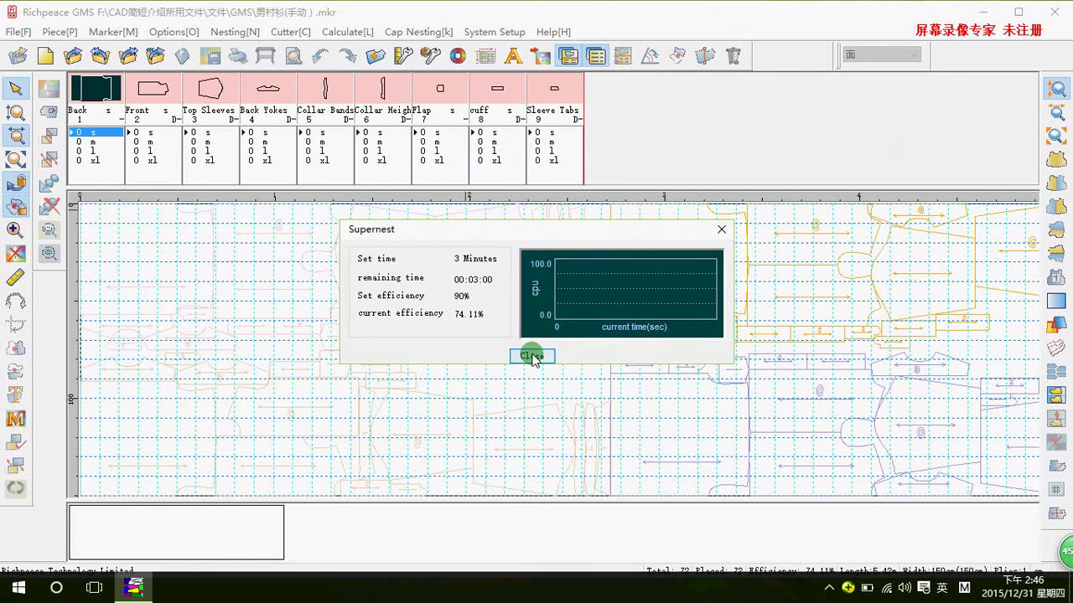
left_click(532, 356)
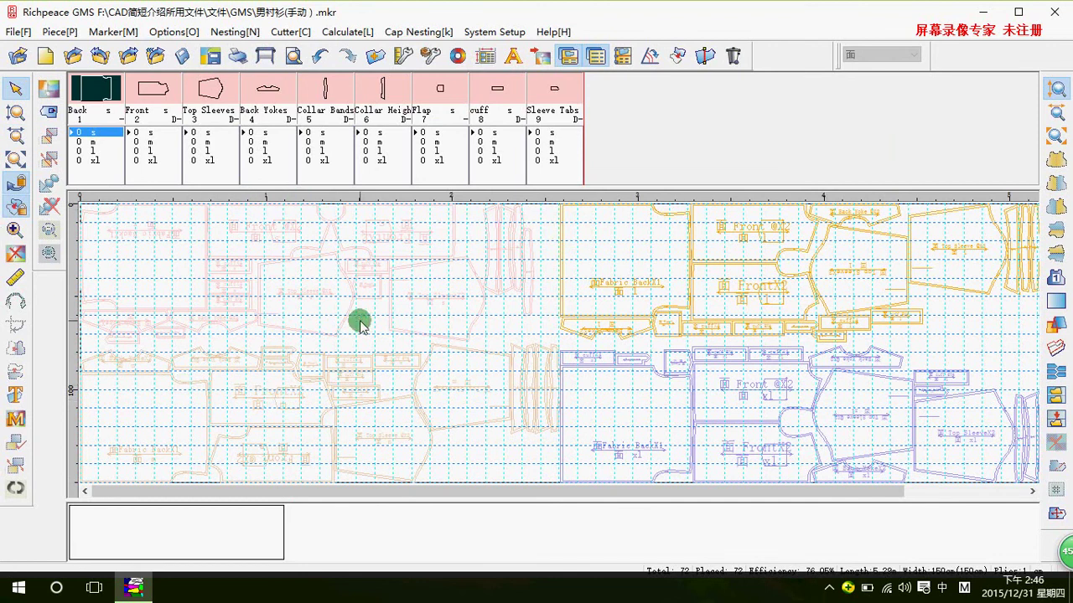
left_click(15, 254)
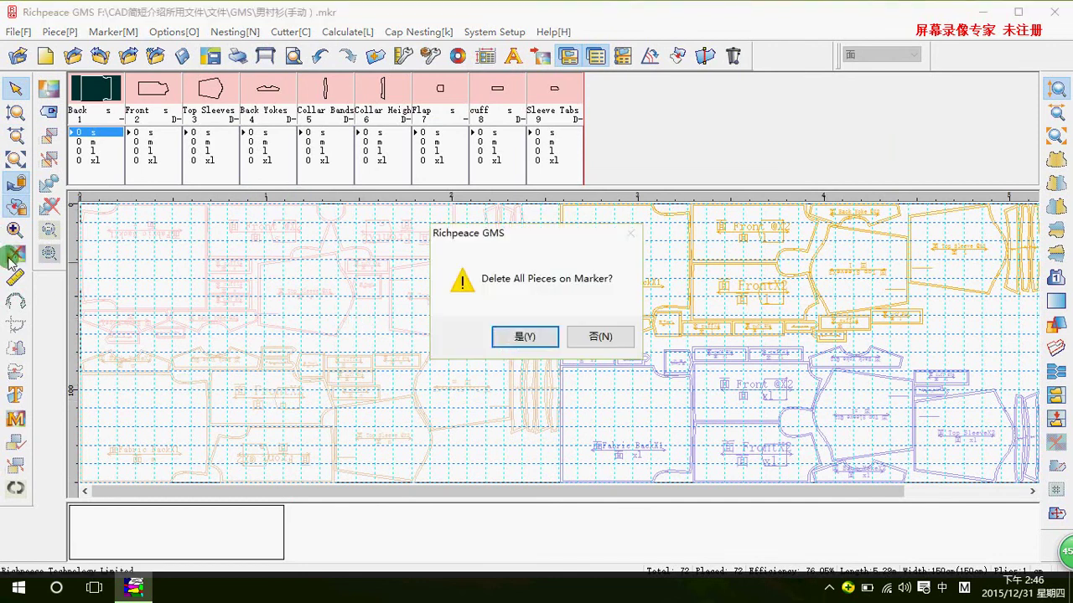
Clear the marker, SuperNest all 72 pieces with overlap allowed to about 83%, then request clearing again
left_click(511, 338)
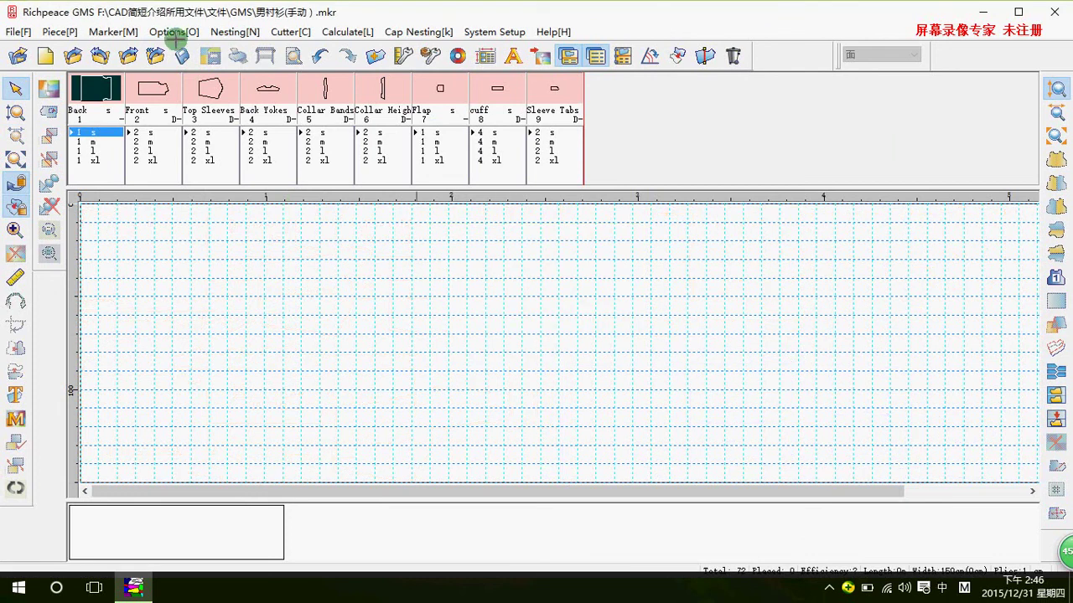
left_click(235, 32)
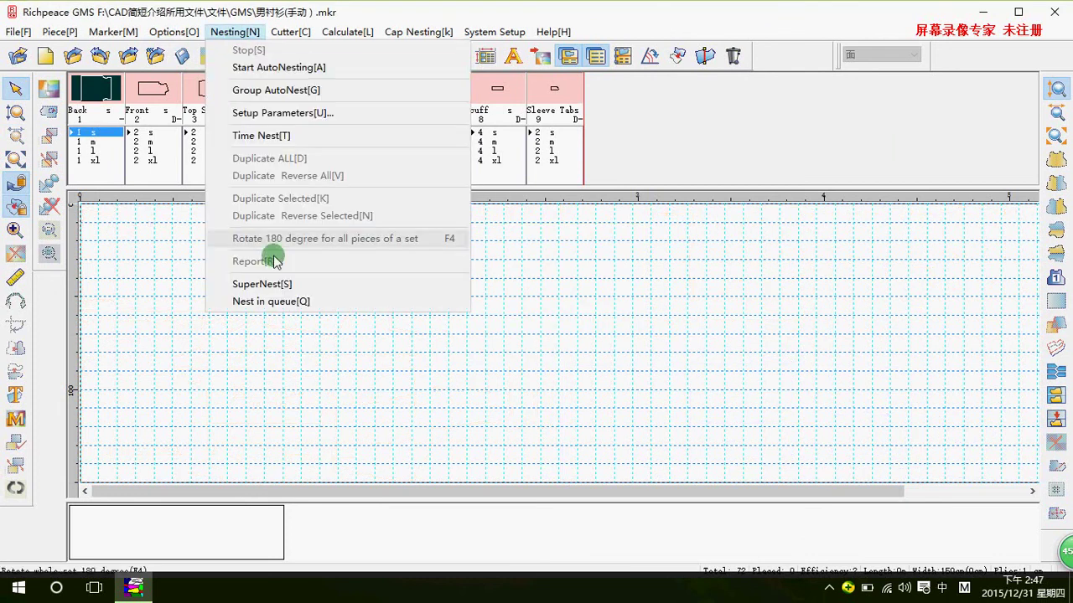
left_click(285, 283)
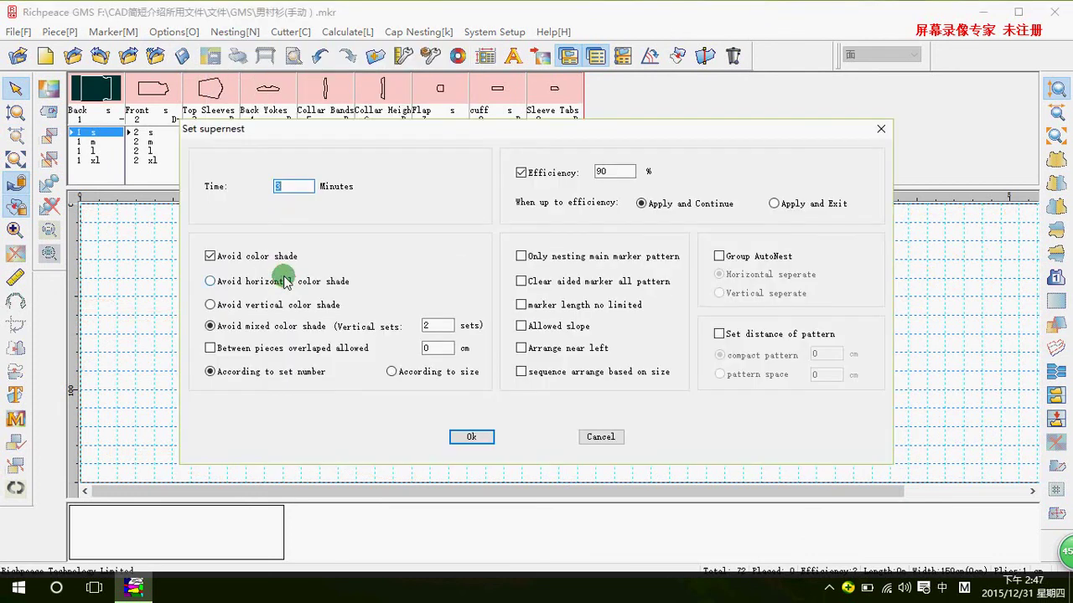
left_click(210, 349)
left_click(484, 438)
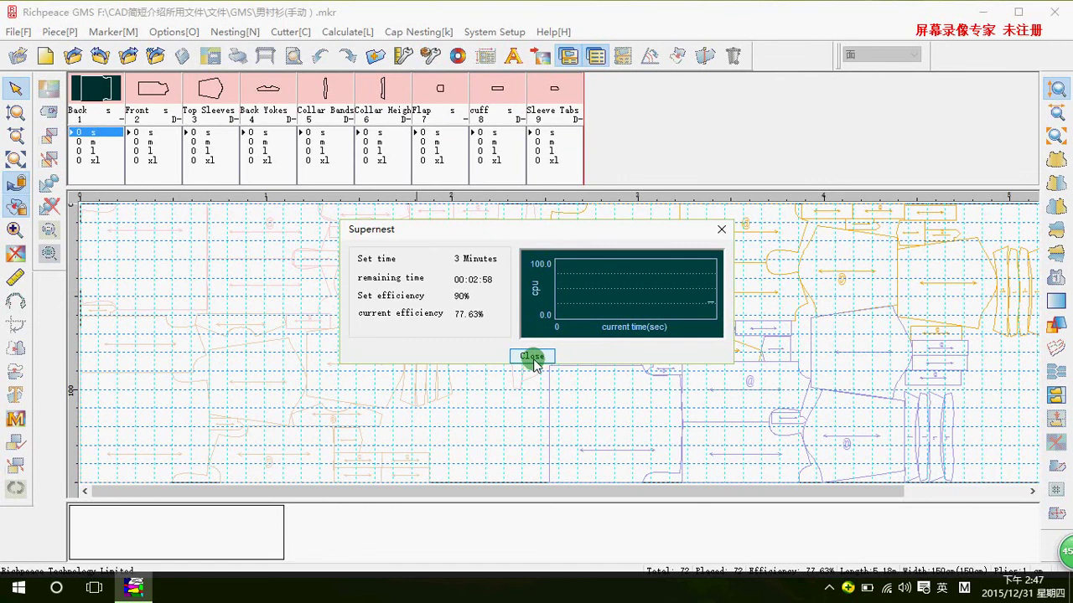
left_click(533, 359)
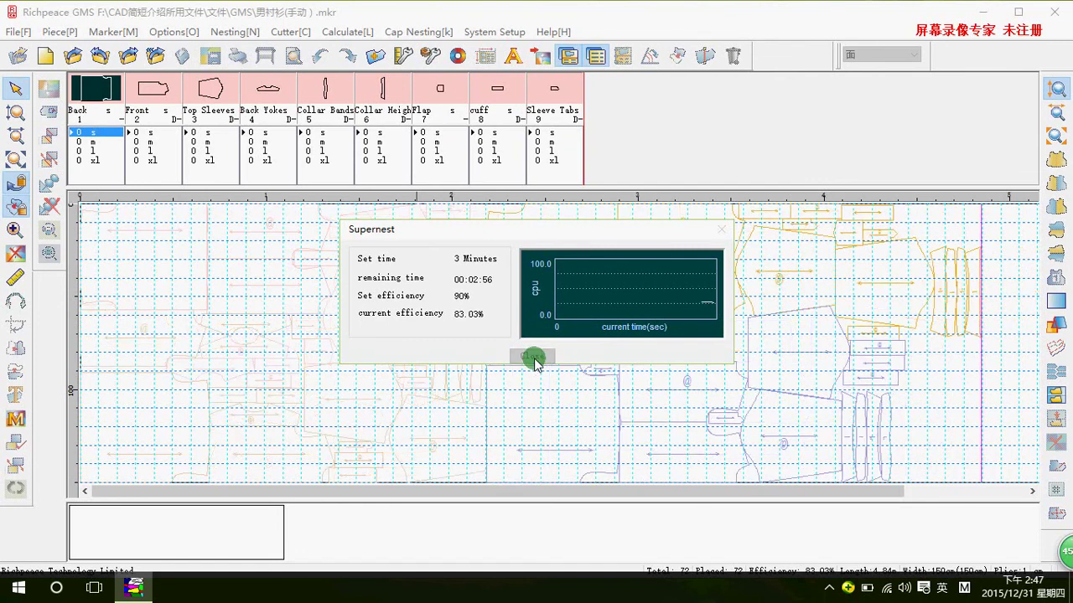
left_click(523, 229)
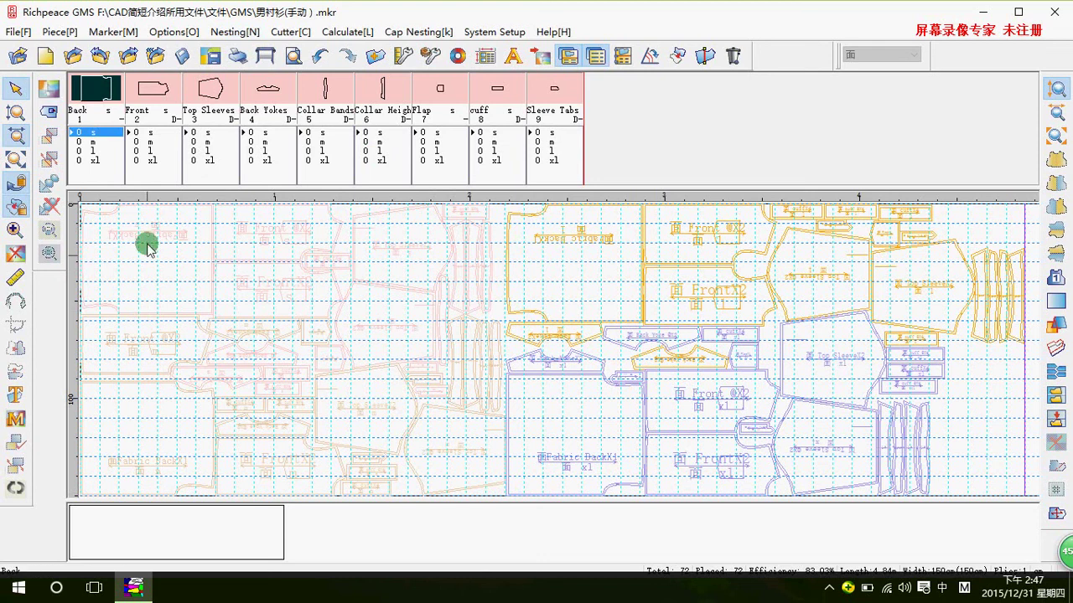
left_click(17, 256)
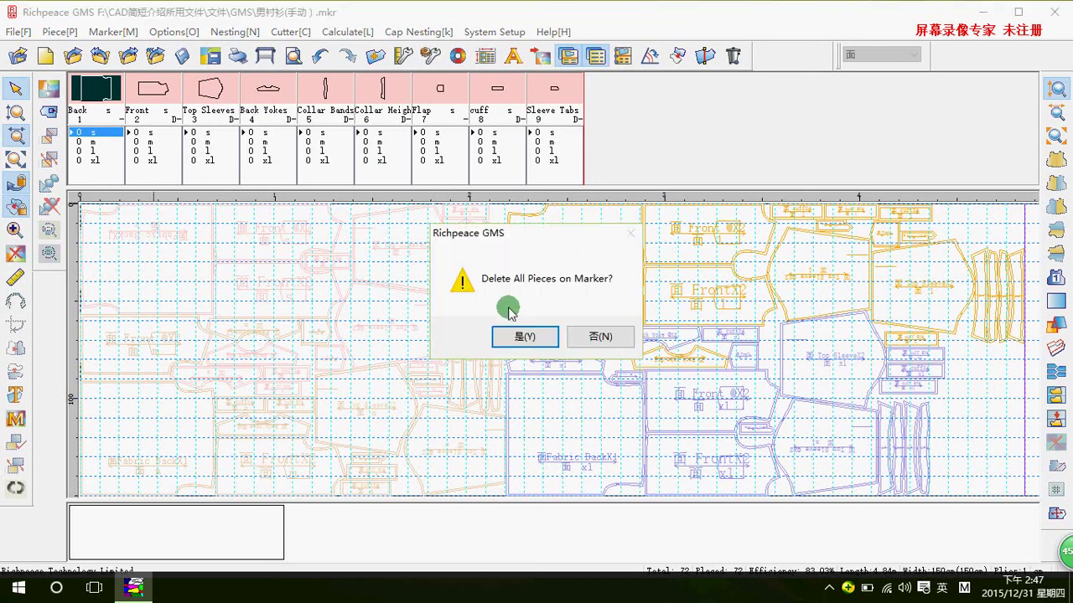
Confirm removing all 72 pieces from the marker and open the Marker menu
left_click(526, 336)
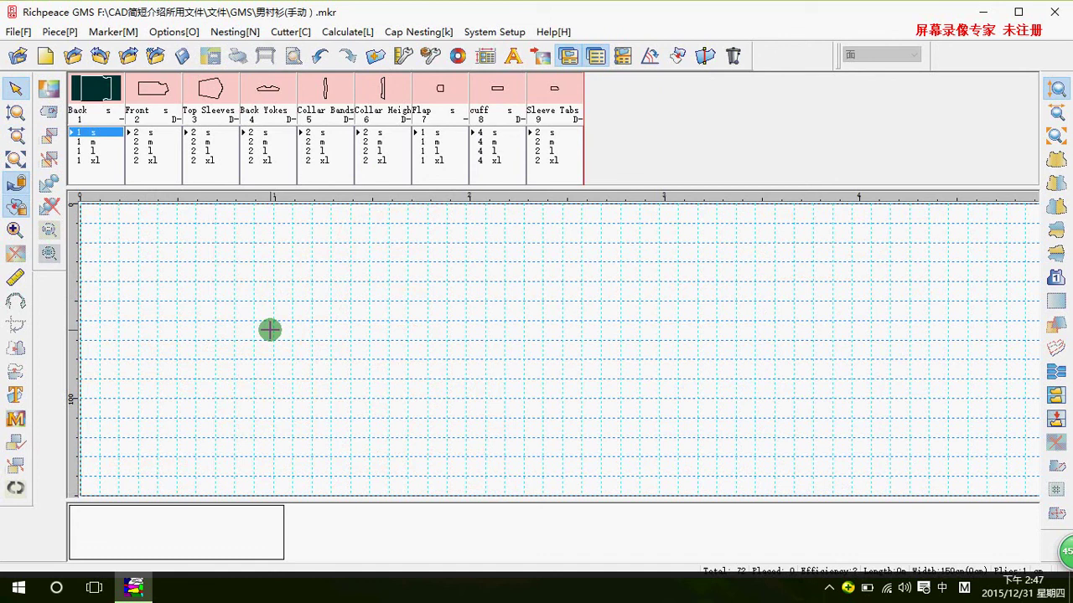
left_click(102, 31)
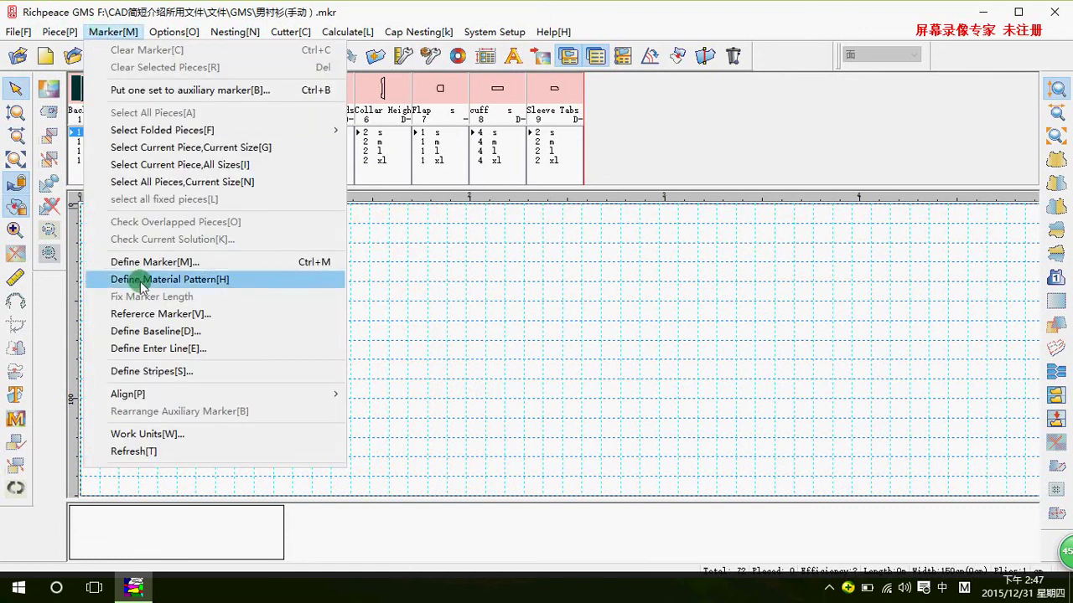
Give stripe mark a1, linking Front and Back pieces, a Vertical Set Offset of 0.00
left_click(152, 371)
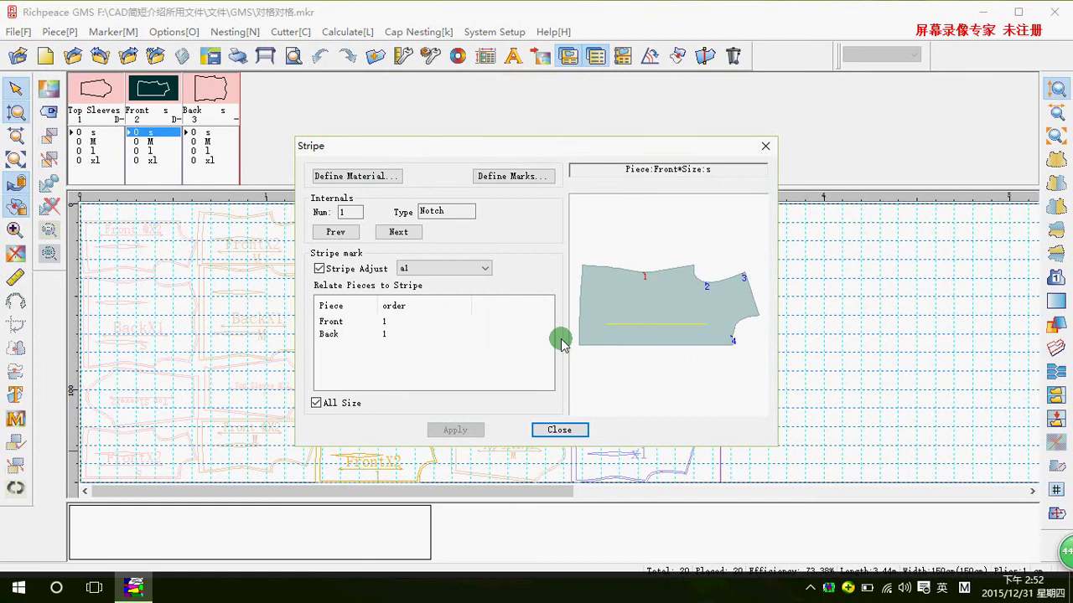
left_click(510, 177)
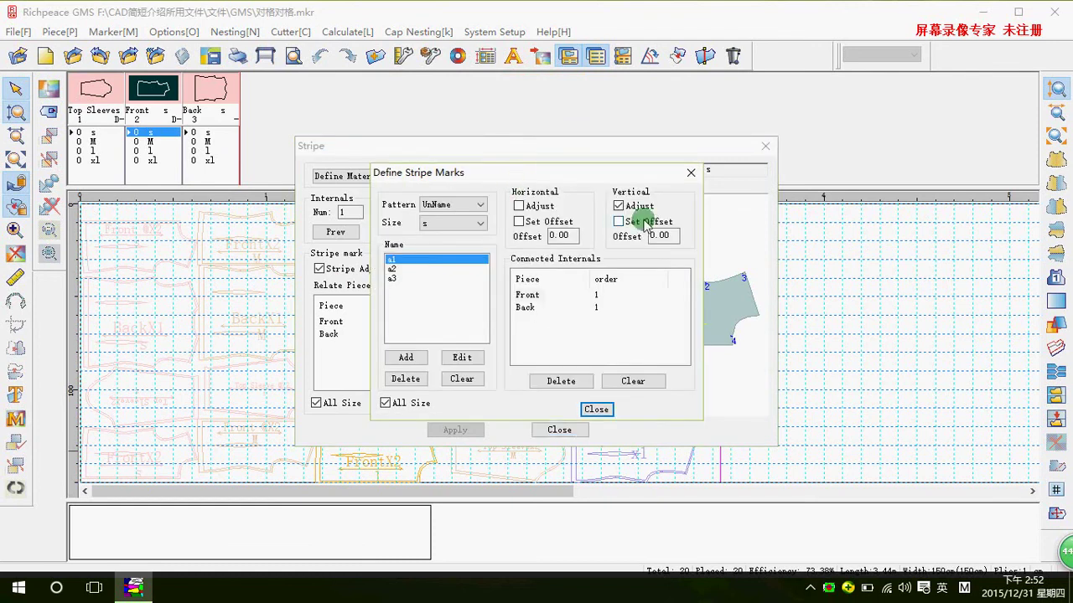
left_click(459, 358)
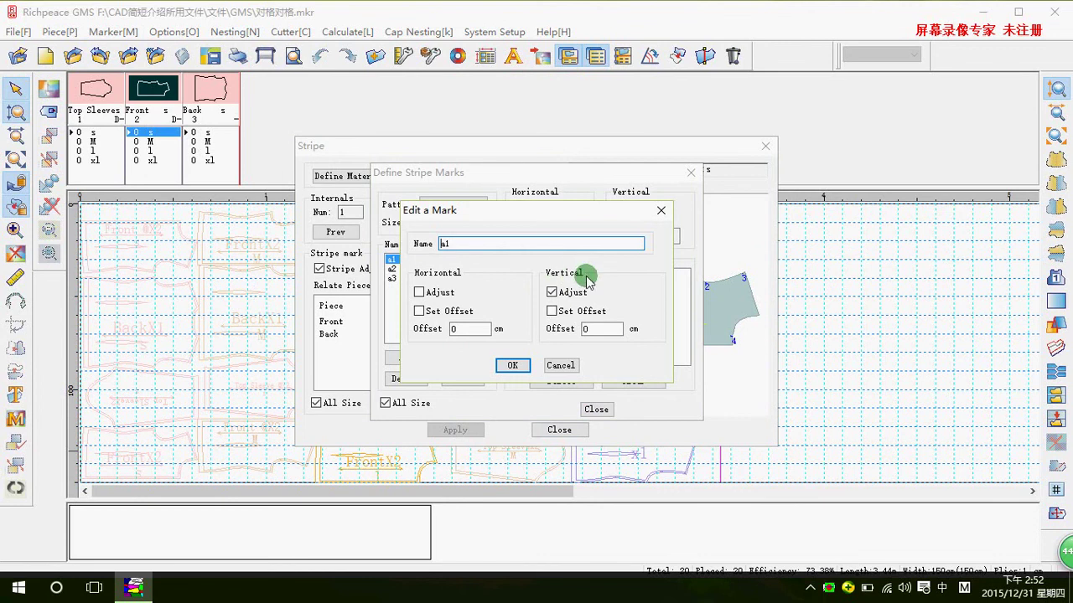
left_click(552, 312)
left_click(512, 366)
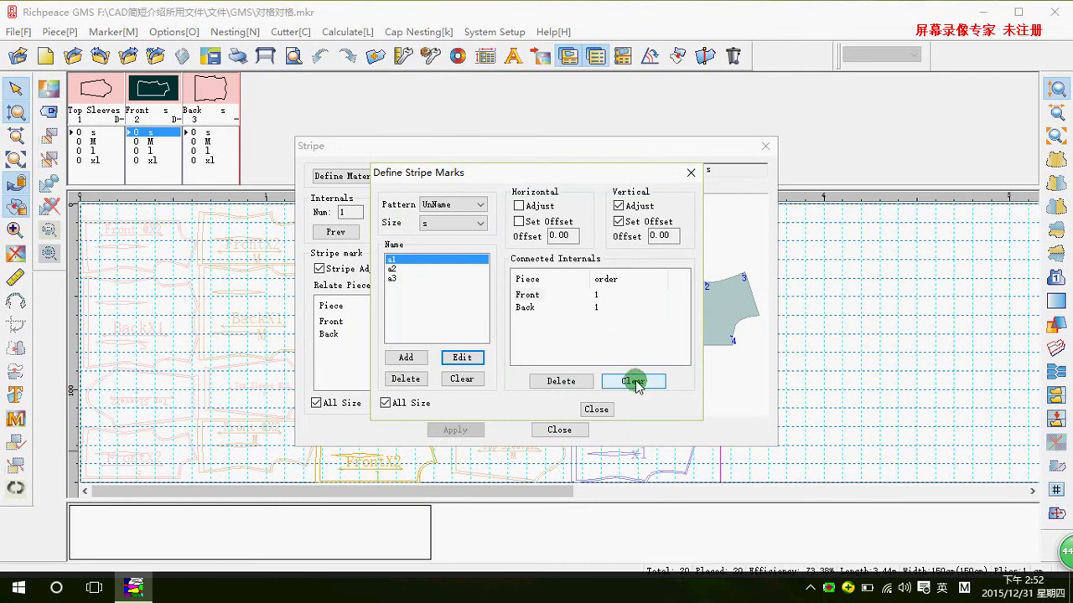
left_click(596, 409)
left_click(559, 430)
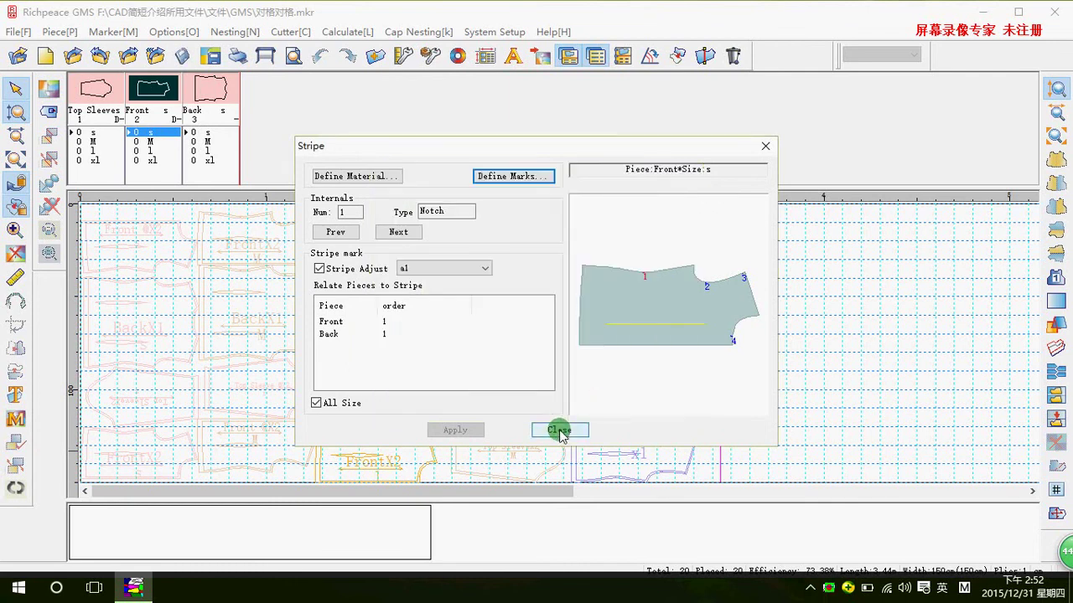
Clear the marker and place one Front piece at its top-left corner
left_click(16, 252)
left_click(537, 336)
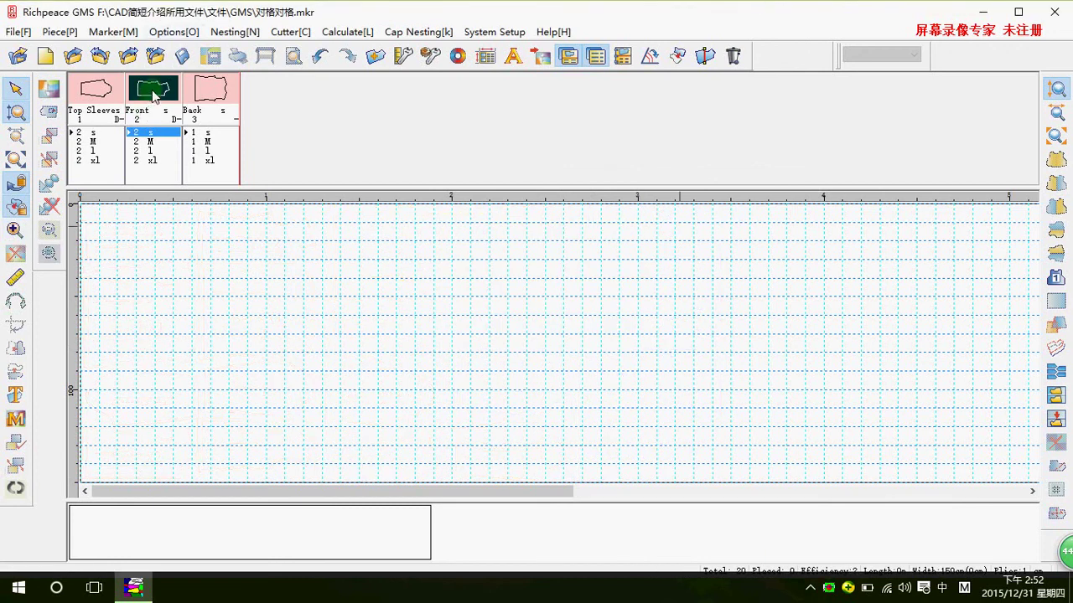
left_click_drag(153, 95, 130, 232)
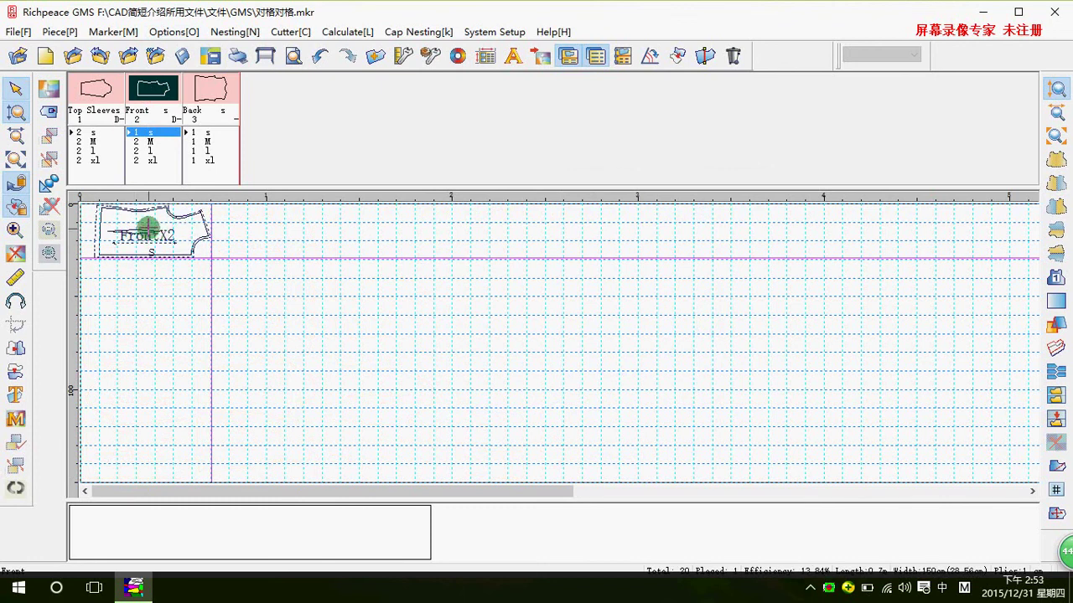
Zoom in on the Front piece's top edge and curve to check its seam allowance, then open SuperNest settings
left_click(15, 228)
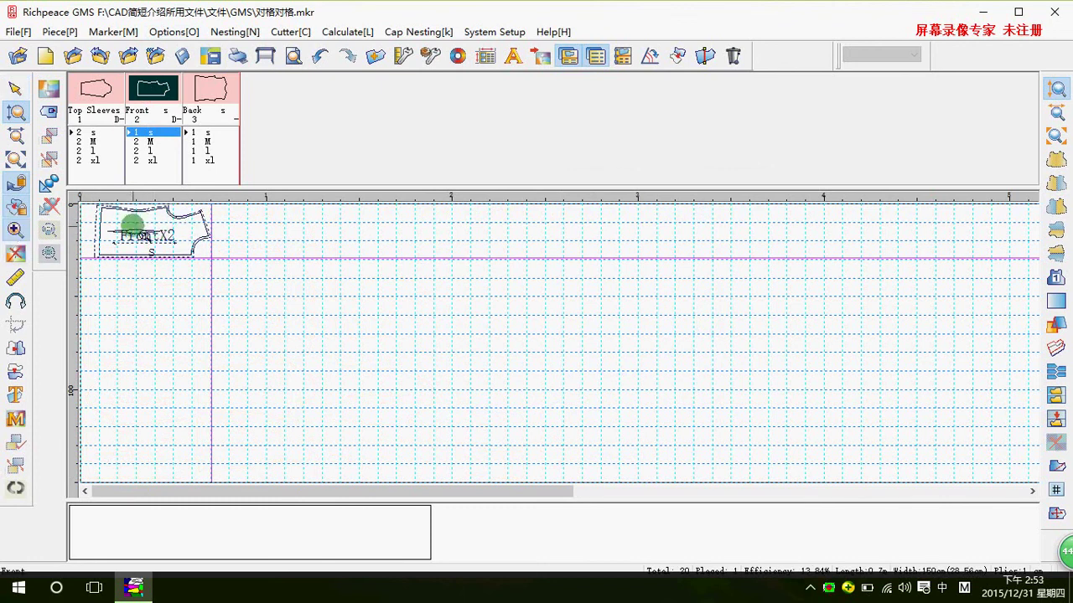
left_click(132, 227)
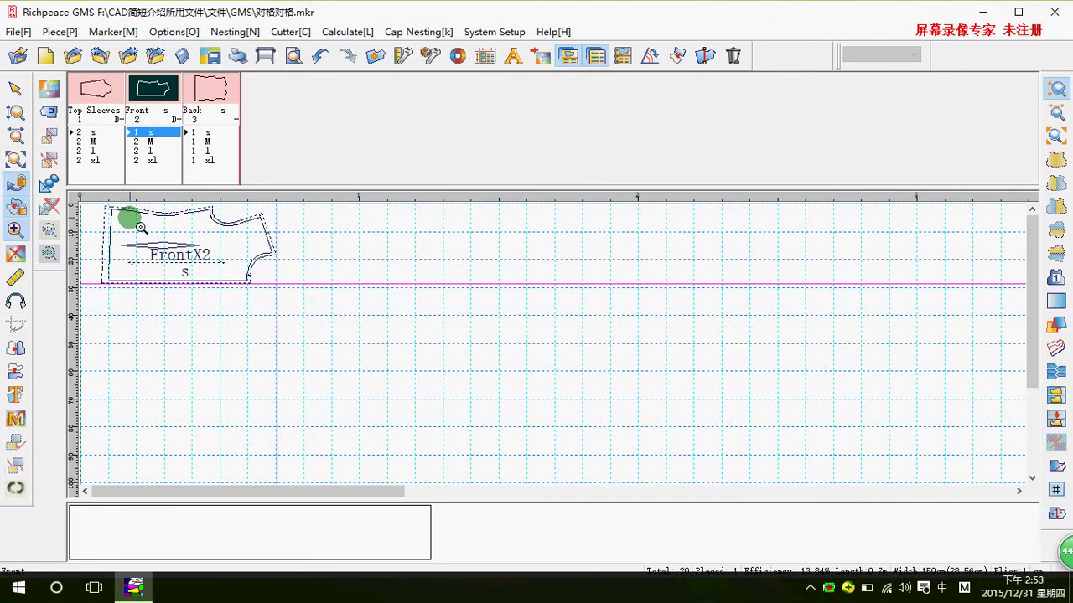
left_click(154, 210)
left_click(223, 212)
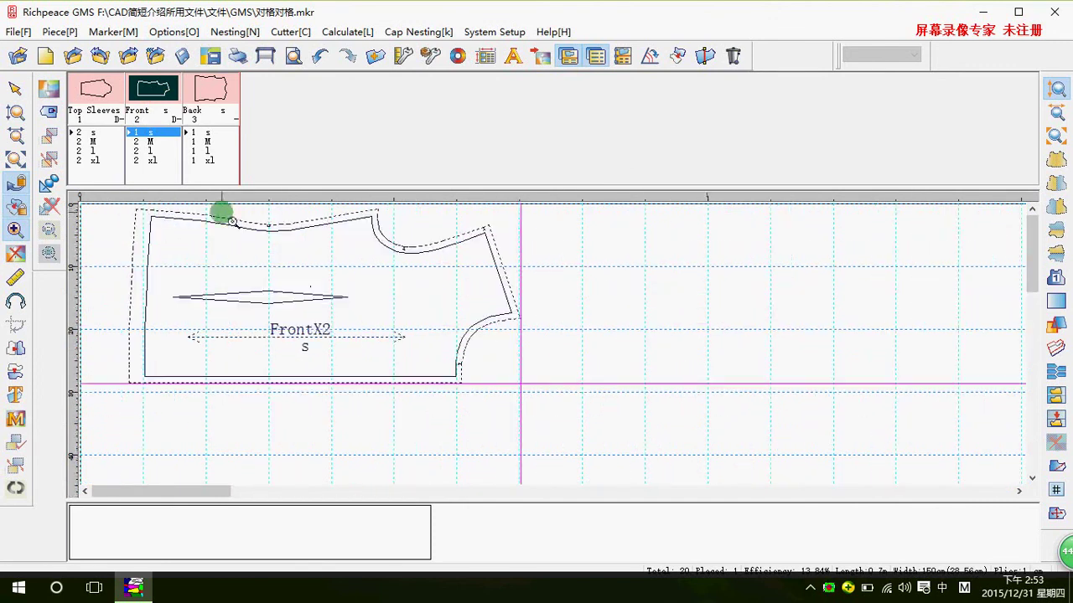
left_click(251, 219)
left_click(347, 231)
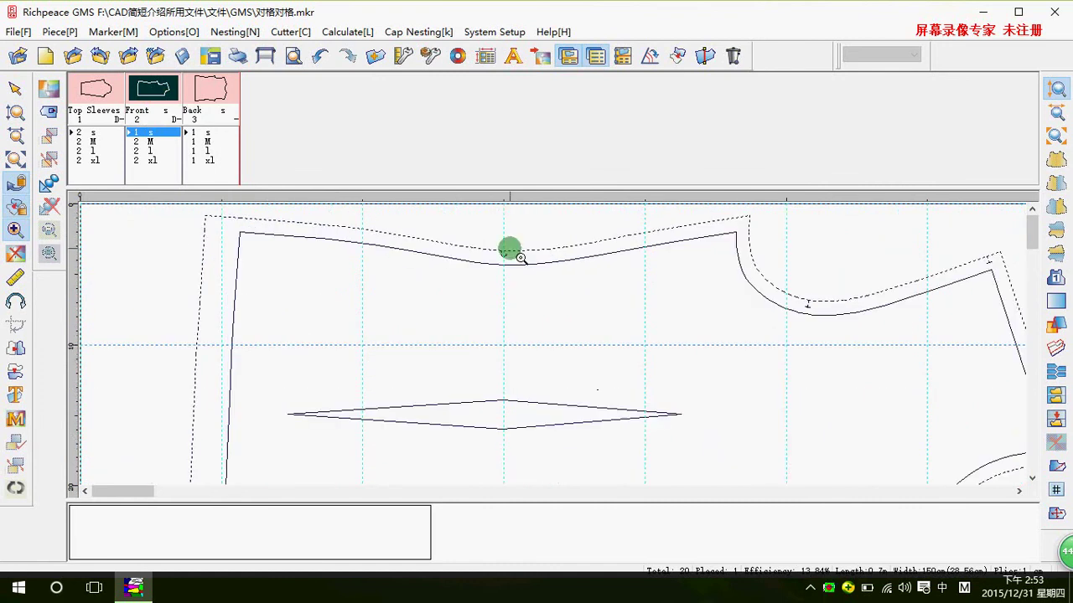
left_click(499, 254)
left_click(546, 266)
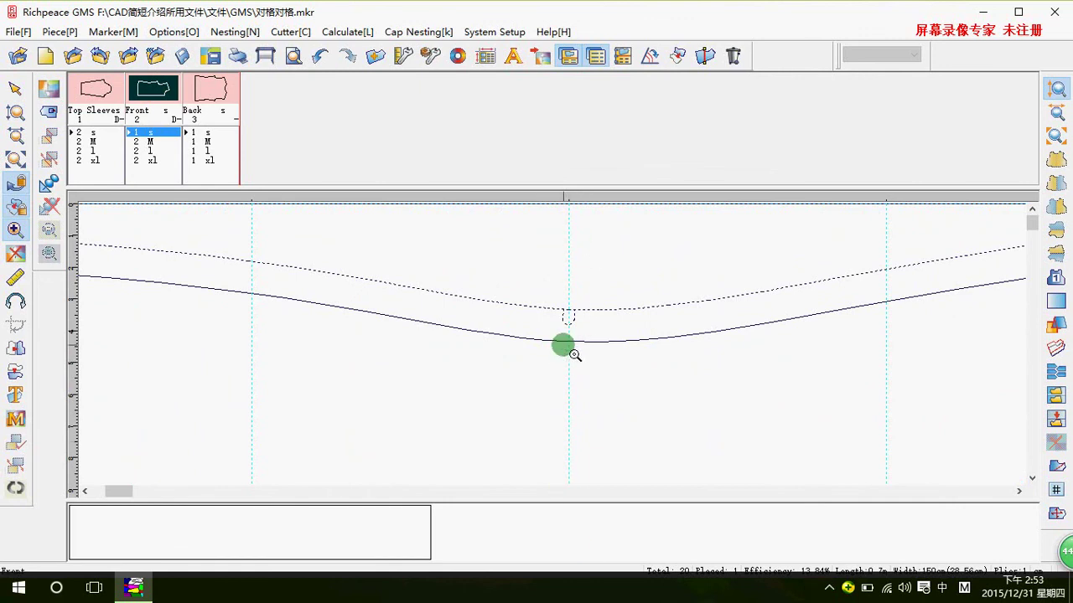
right_click(575, 352)
right_click(573, 350)
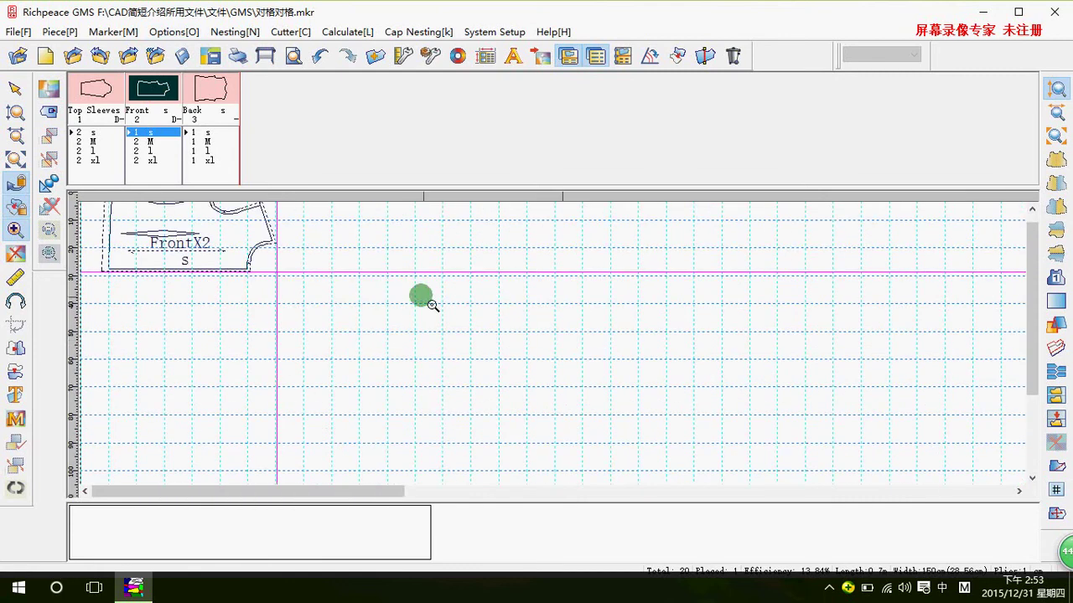
right_click(172, 254)
left_click(174, 257)
right_click(174, 257)
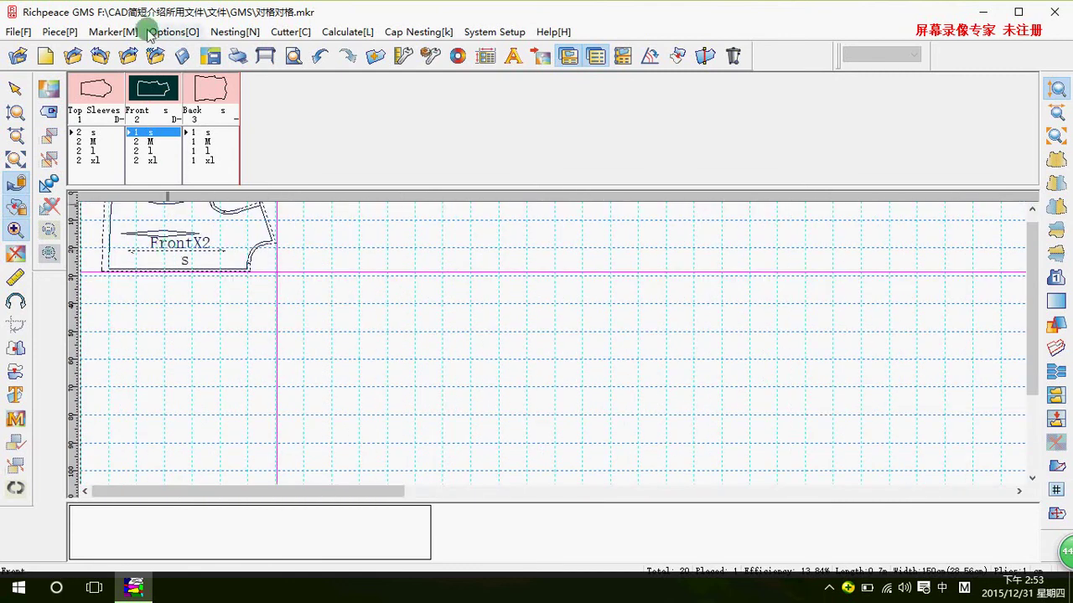
left_click(230, 33)
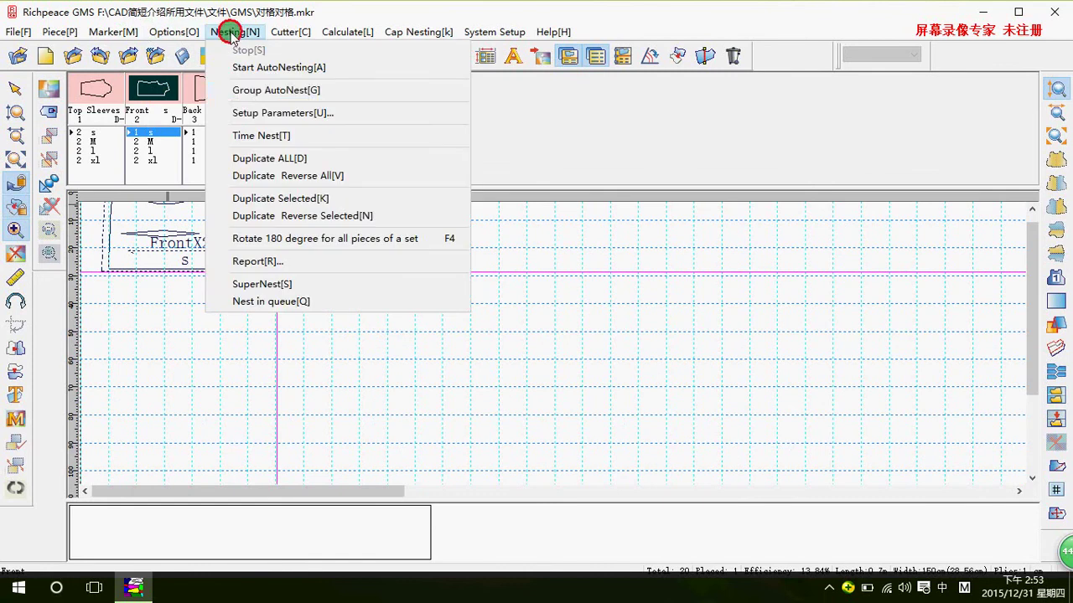
left_click(257, 284)
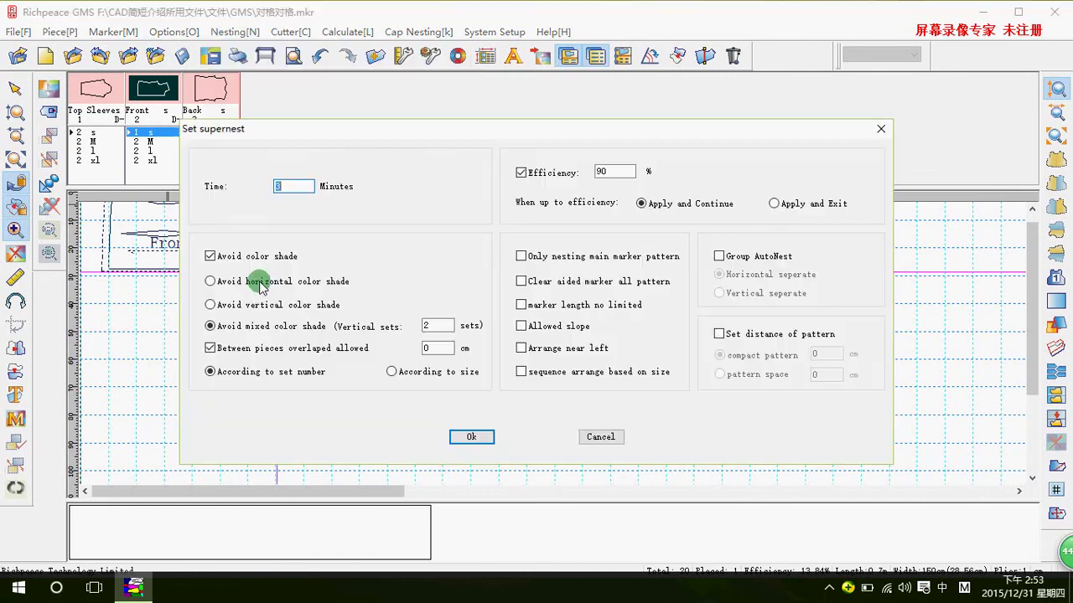
Run SuperNest with the 3-minute, 90% settings, then zoom closely into the nested pieces' seams and curves
left_click(472, 438)
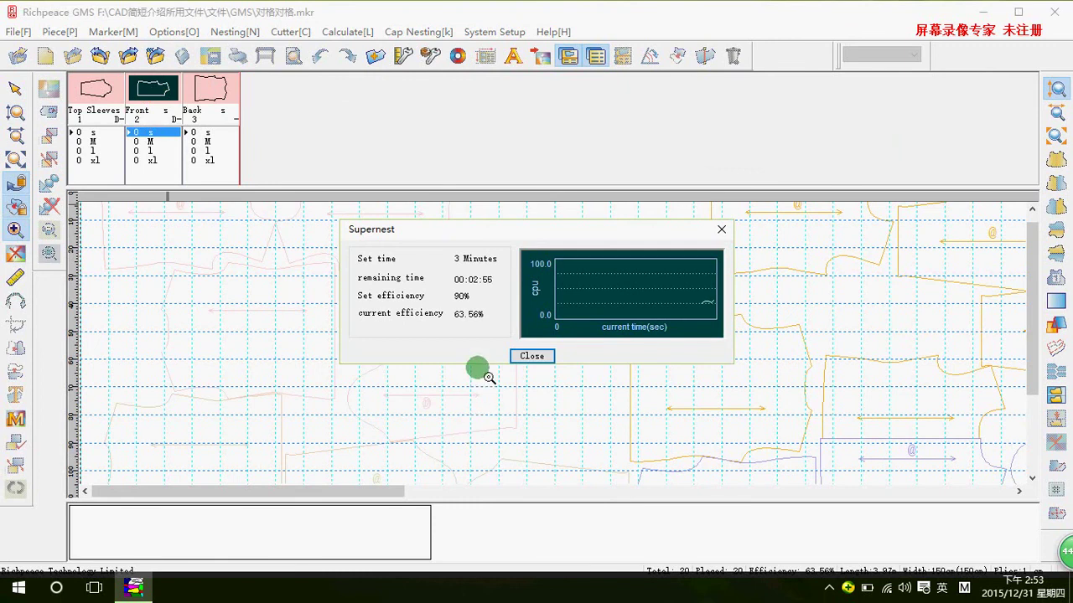
left_click(530, 356)
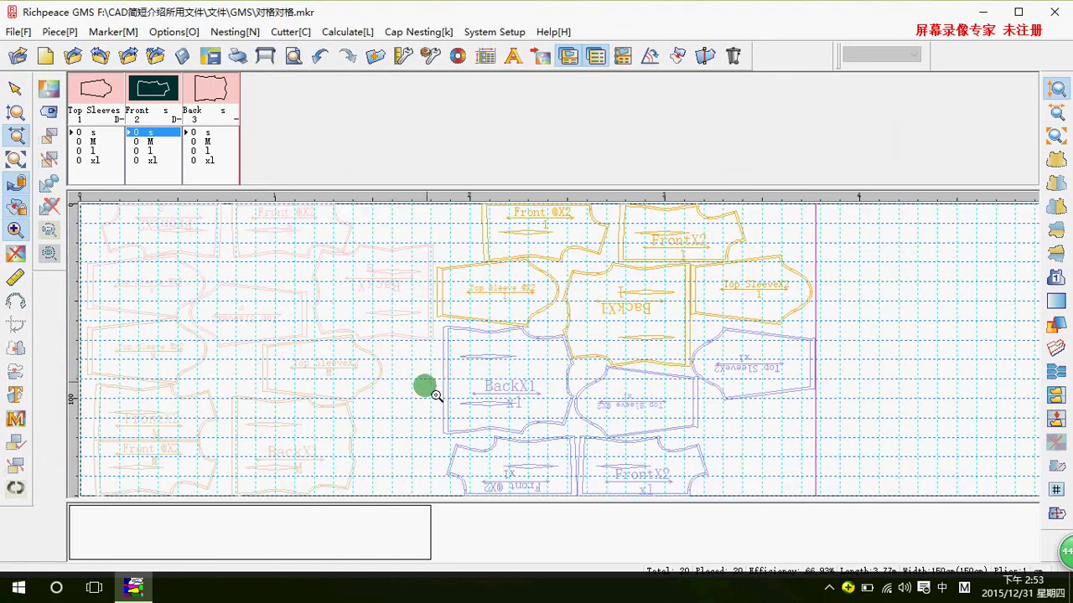
left_click(544, 414)
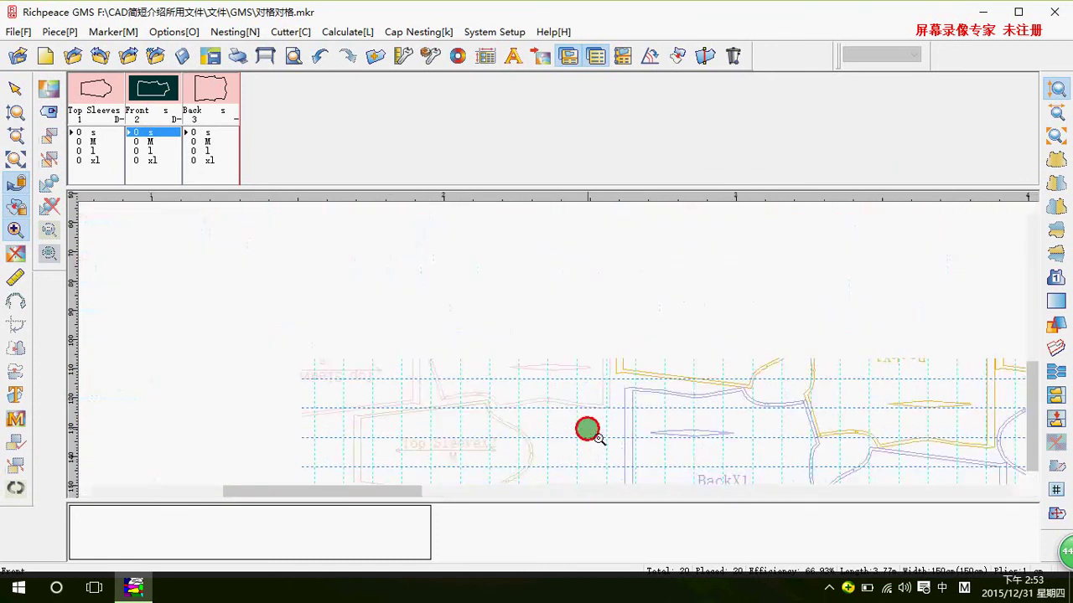
left_click(453, 360)
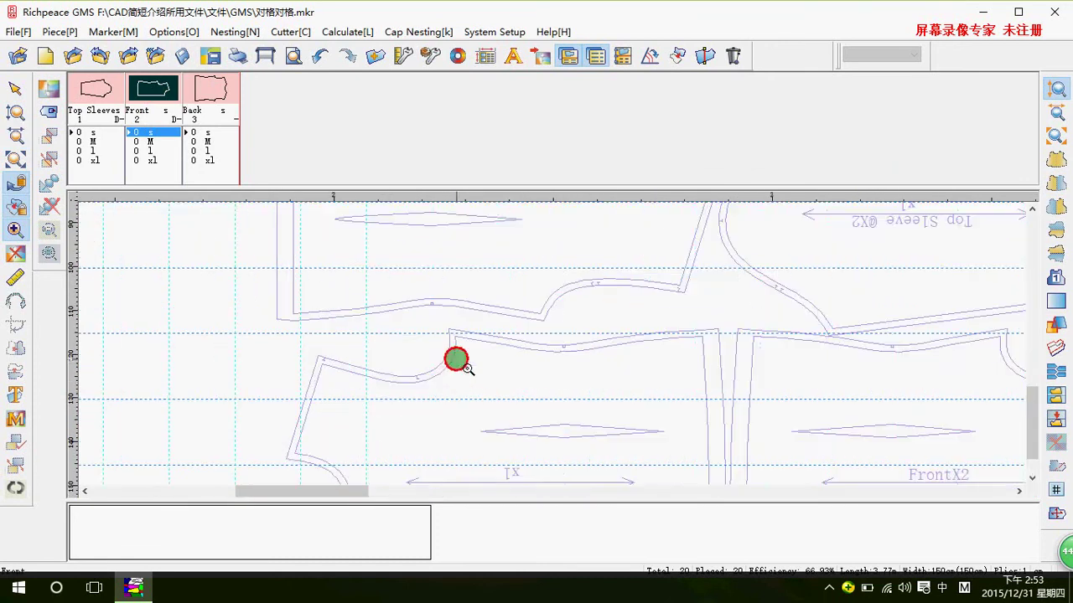
left_click(546, 347)
left_click(570, 336)
left_click(541, 369)
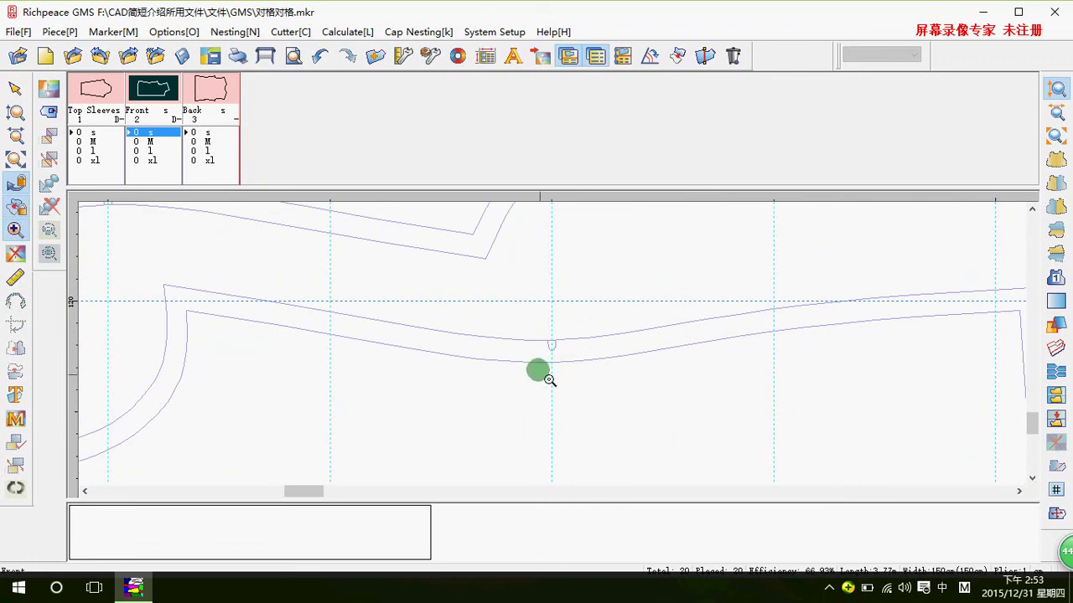
left_click(505, 369)
left_click(502, 350)
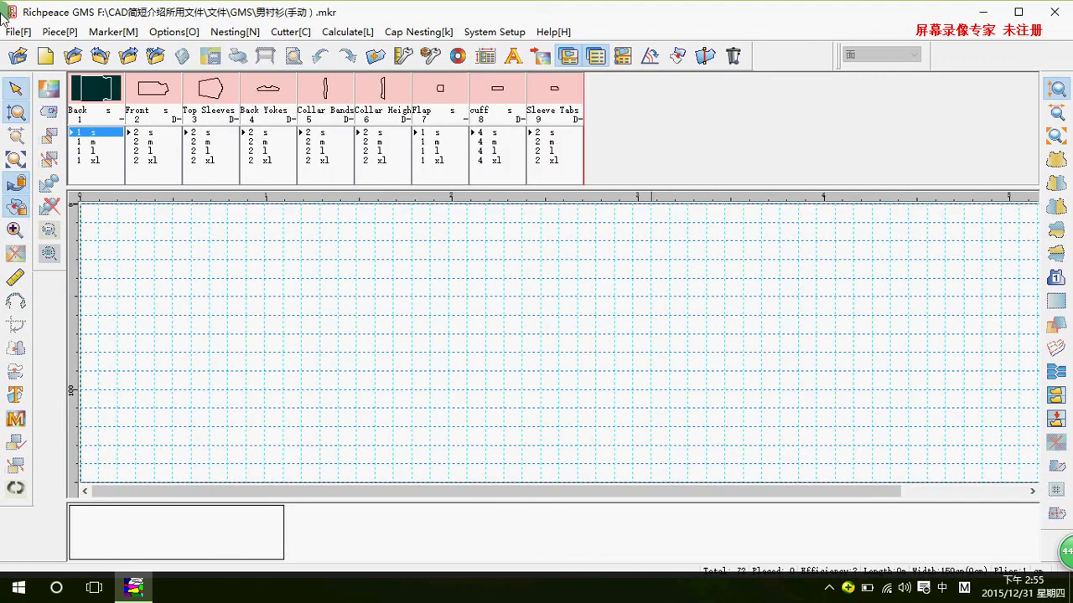
Open the File menu to reach Calculation File > New multiple Material Calculation File
left_click(17, 32)
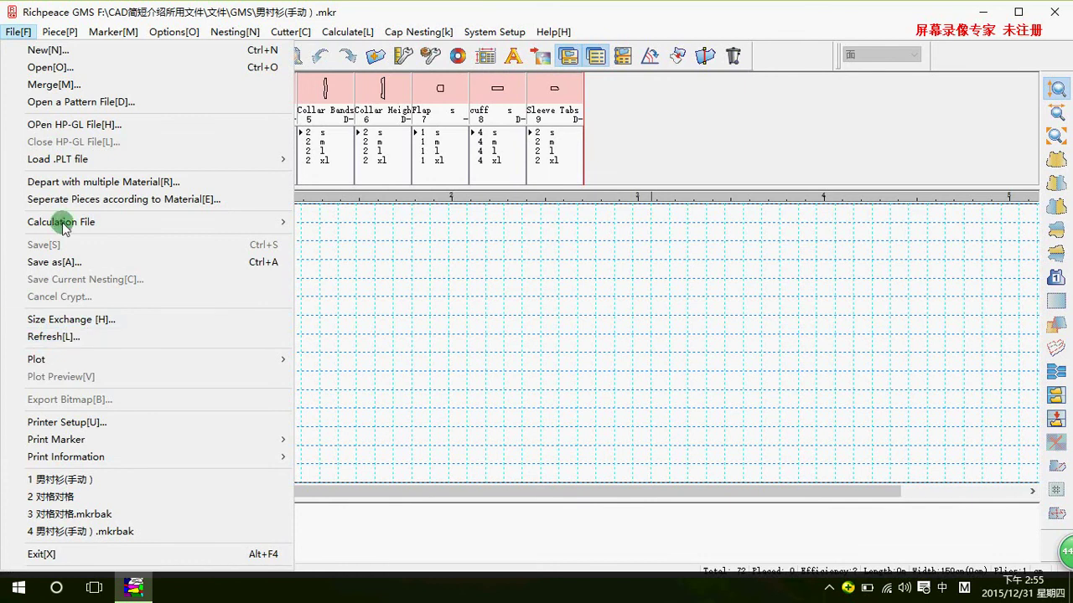
mouse_move(61, 222)
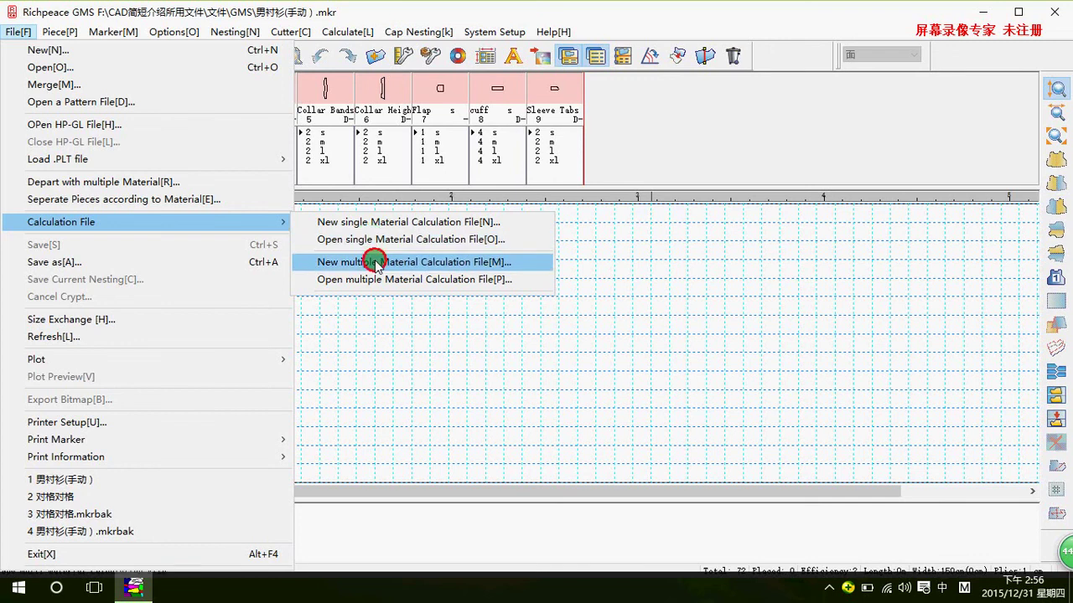
Save a new multi-material calculation file as 1111.cmm in the GMS folder
left_click(371, 261)
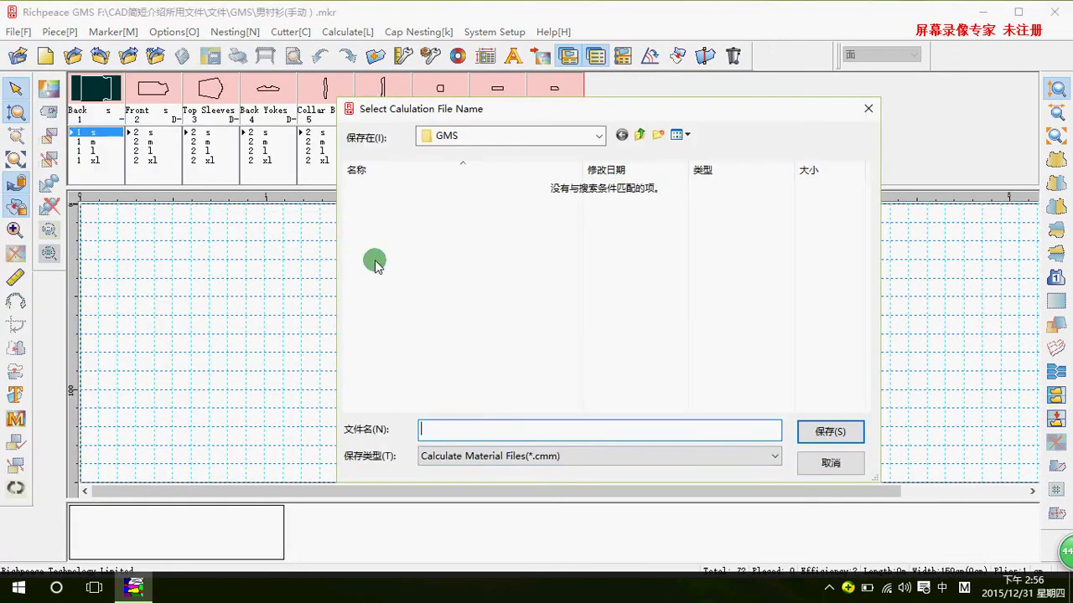
left_click(485, 427)
type("1111")
left_click(813, 430)
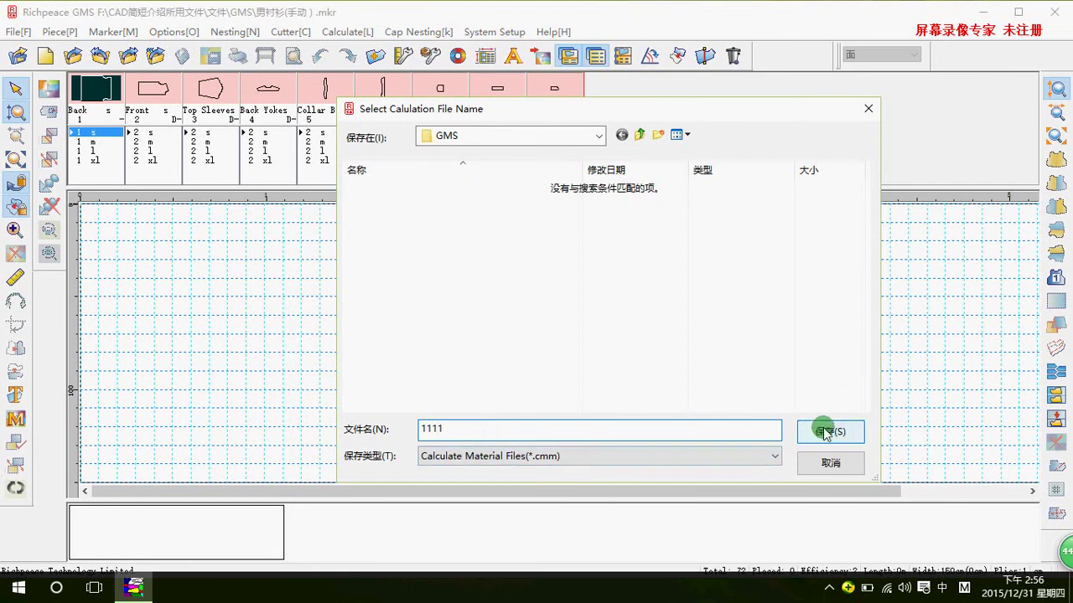
left_click(299, 194)
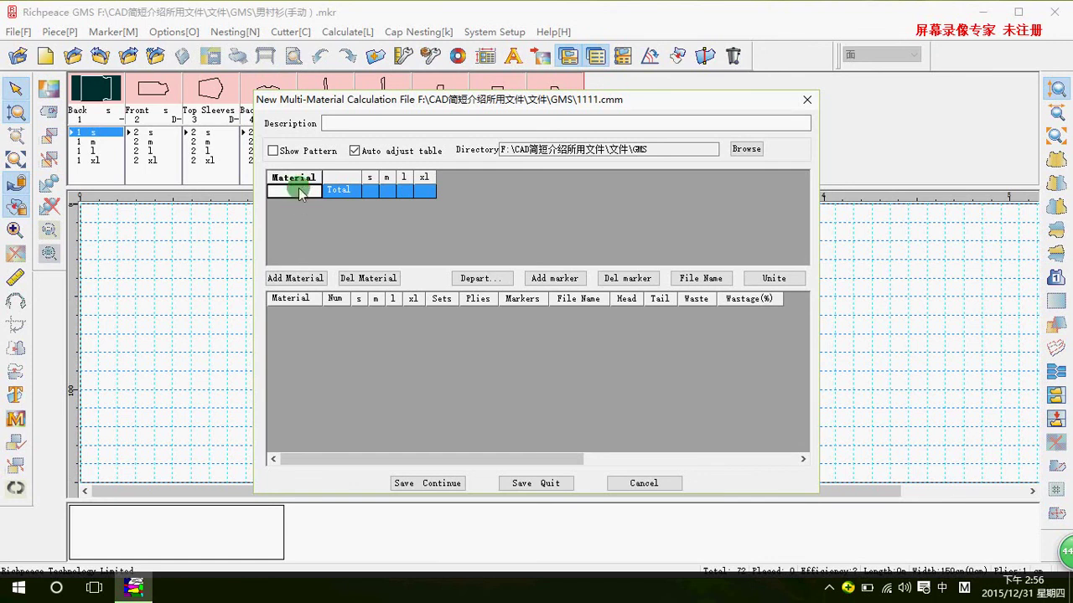
Rename the first material in the table to Red
left_click(292, 186)
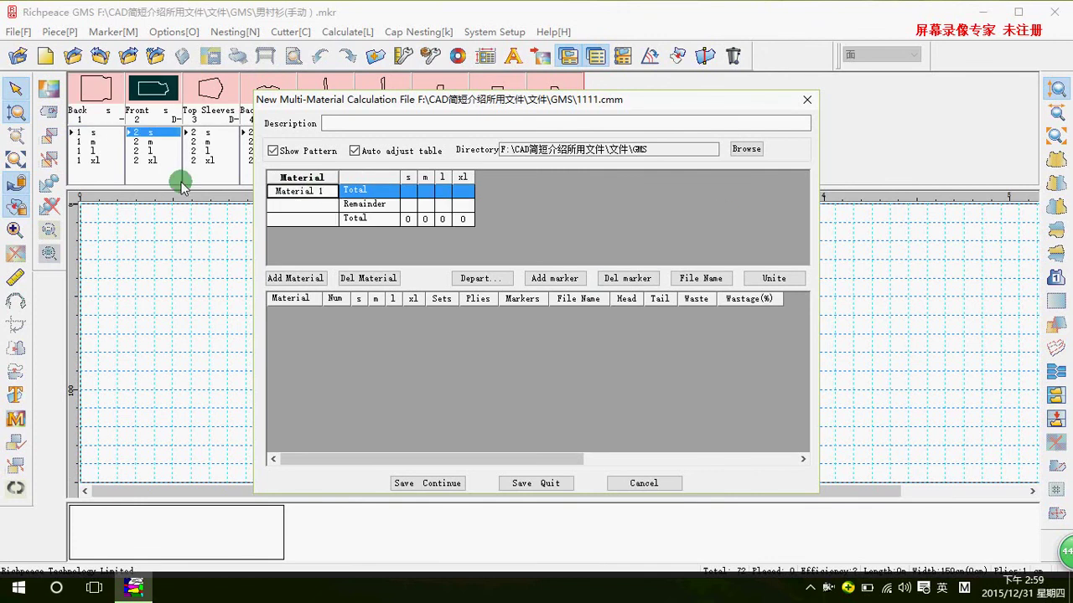
left_click(319, 193)
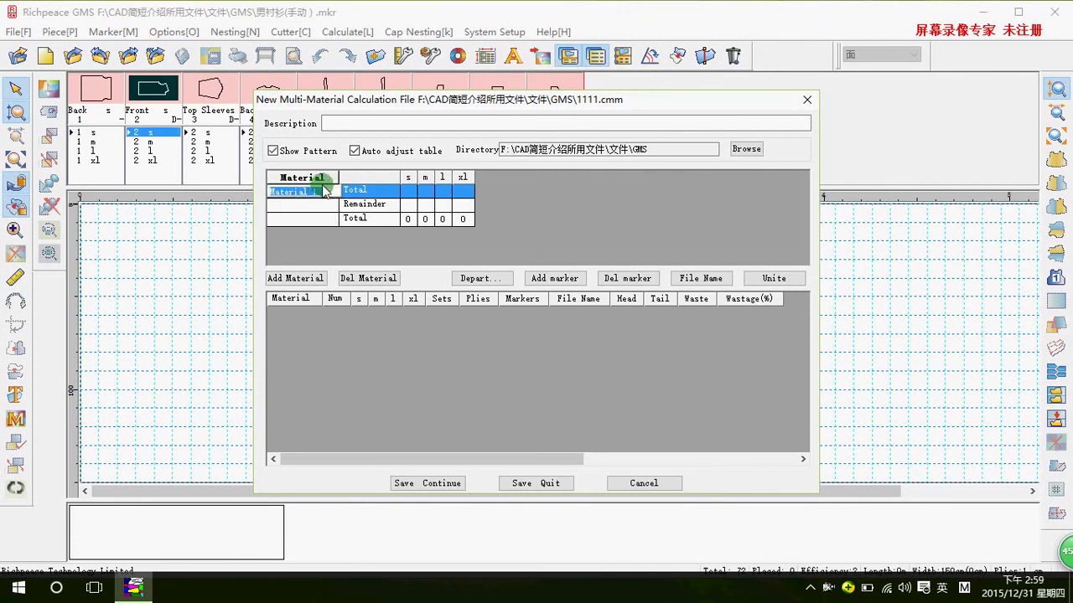
key("BackSpace")
type("Re")
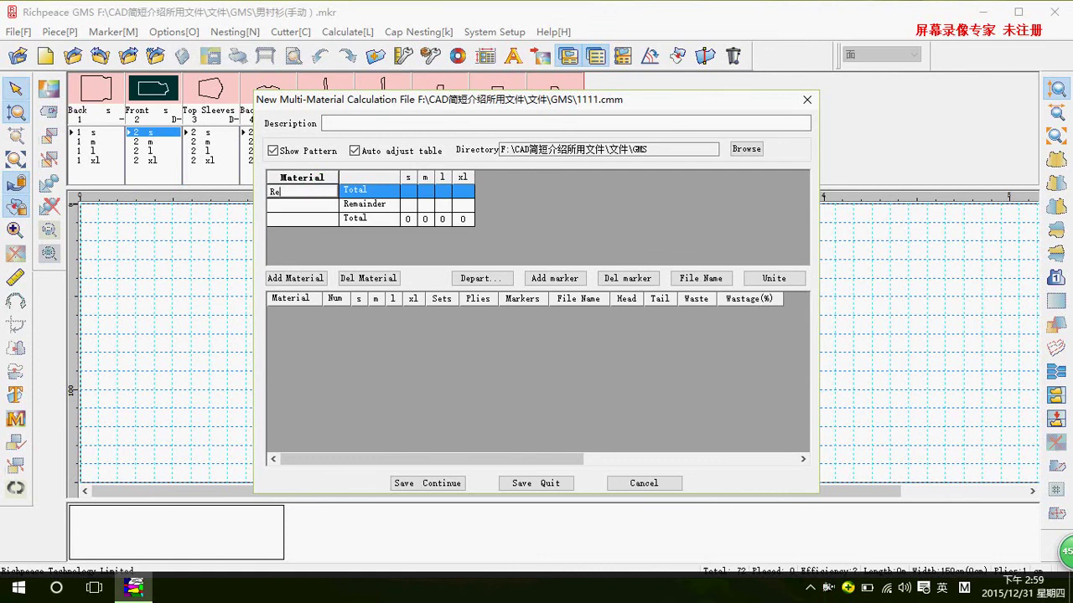
type("d")
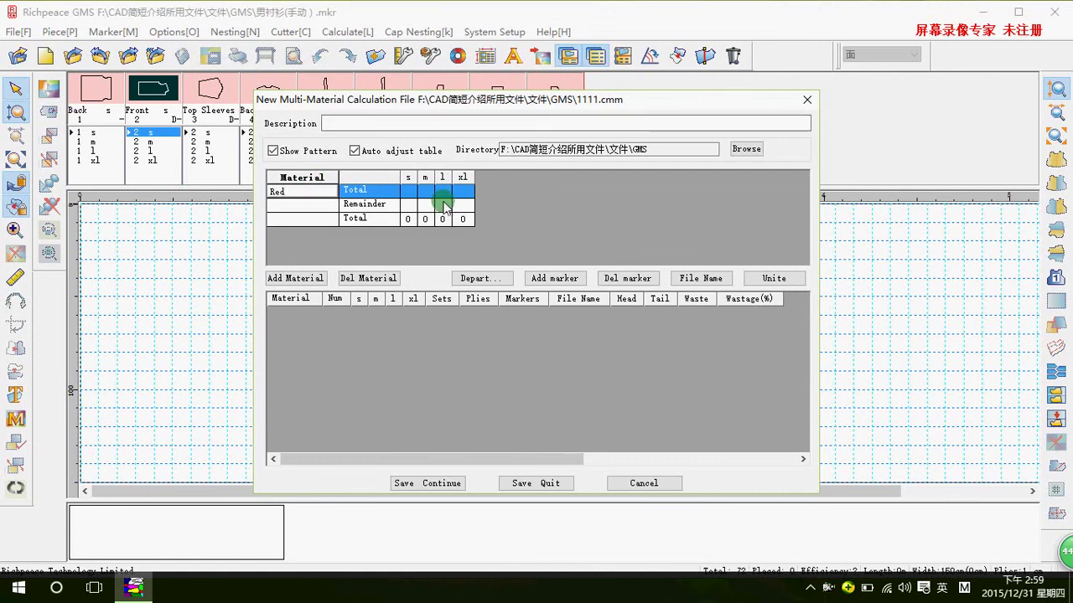
left_click(412, 196)
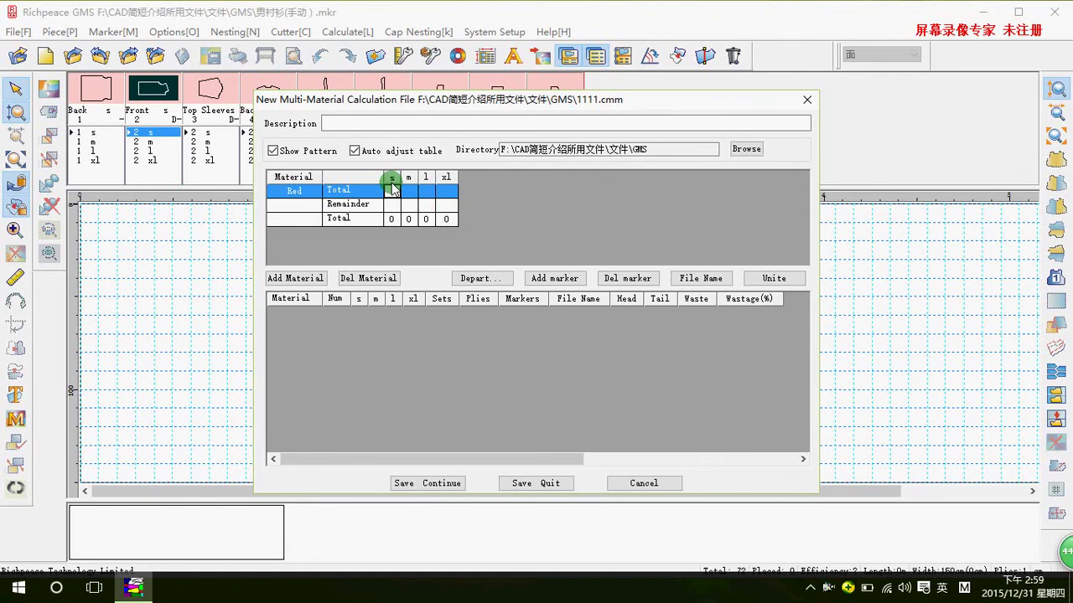
Enter Red's quantities: 100 for s, 200 for m, 100 for l and 100 for xl
left_click(391, 190)
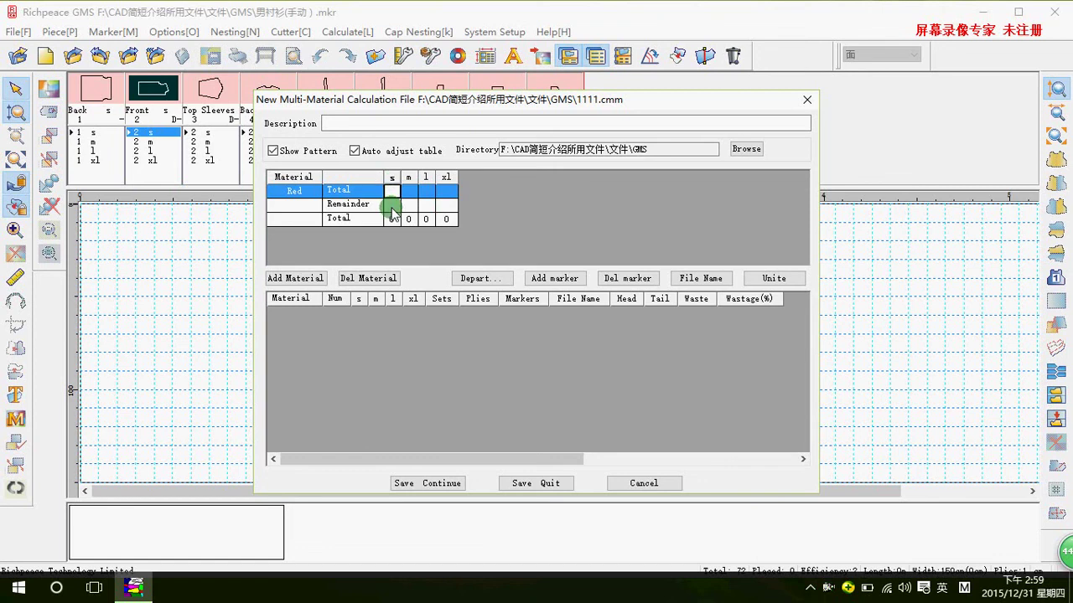
type("100")
left_click(424, 191)
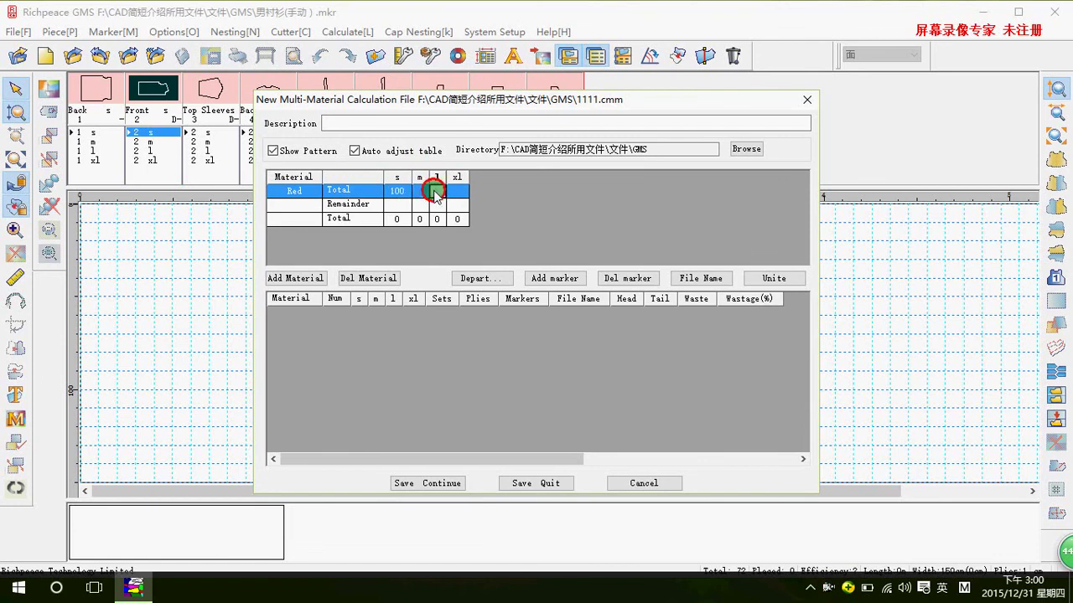
left_click(420, 191)
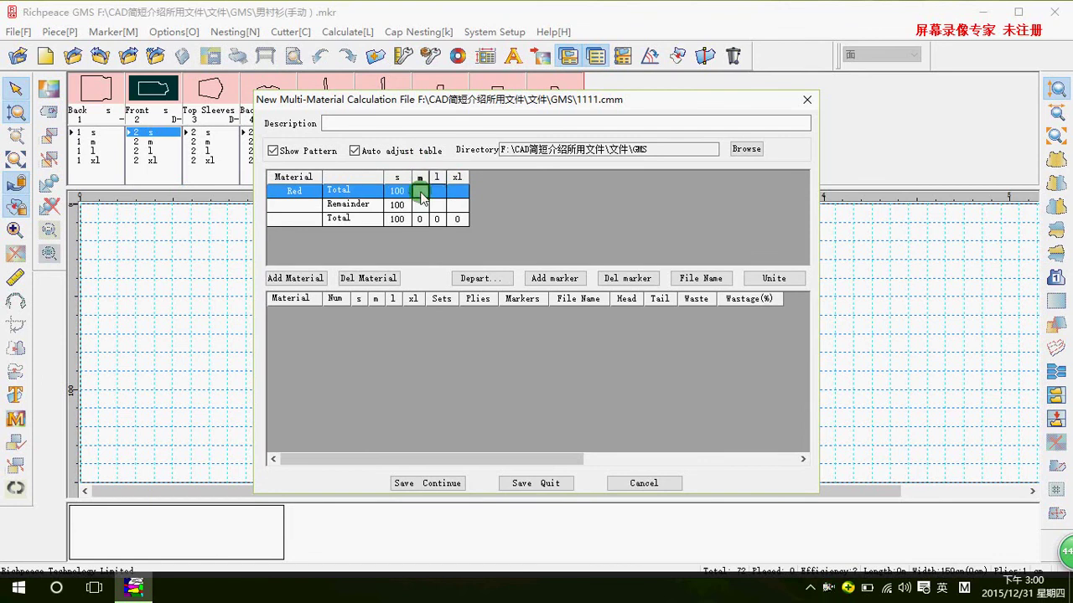
type("2")
type("00")
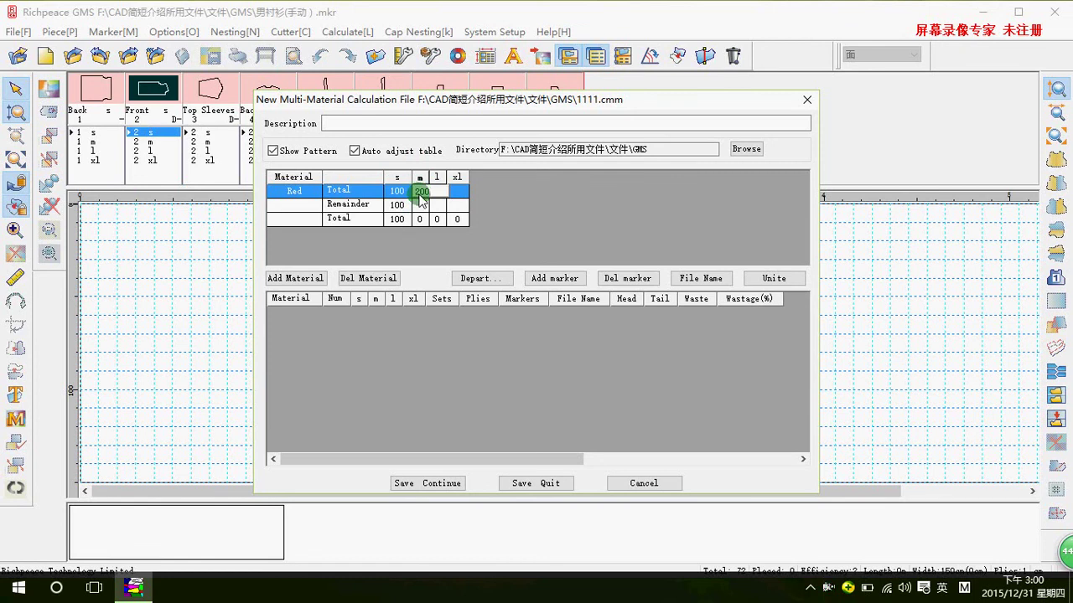
left_click(448, 192)
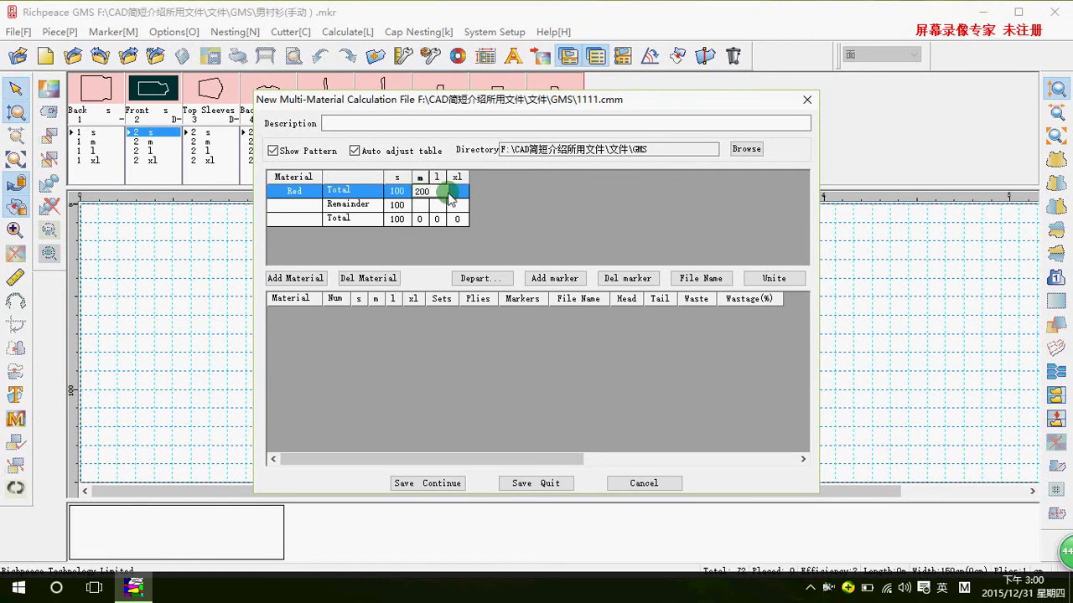
left_click(440, 192)
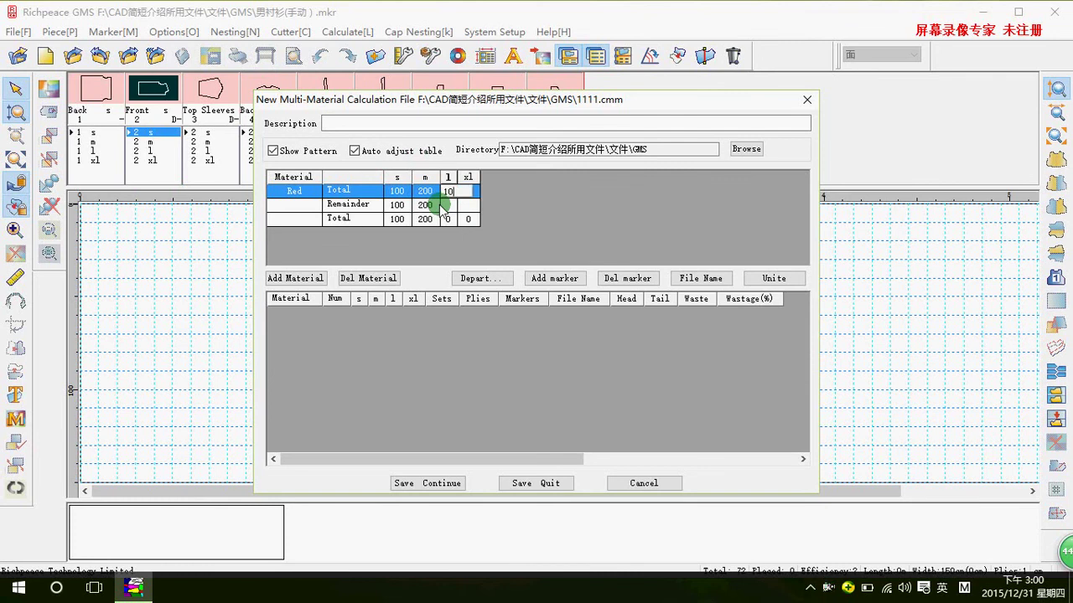
type("100")
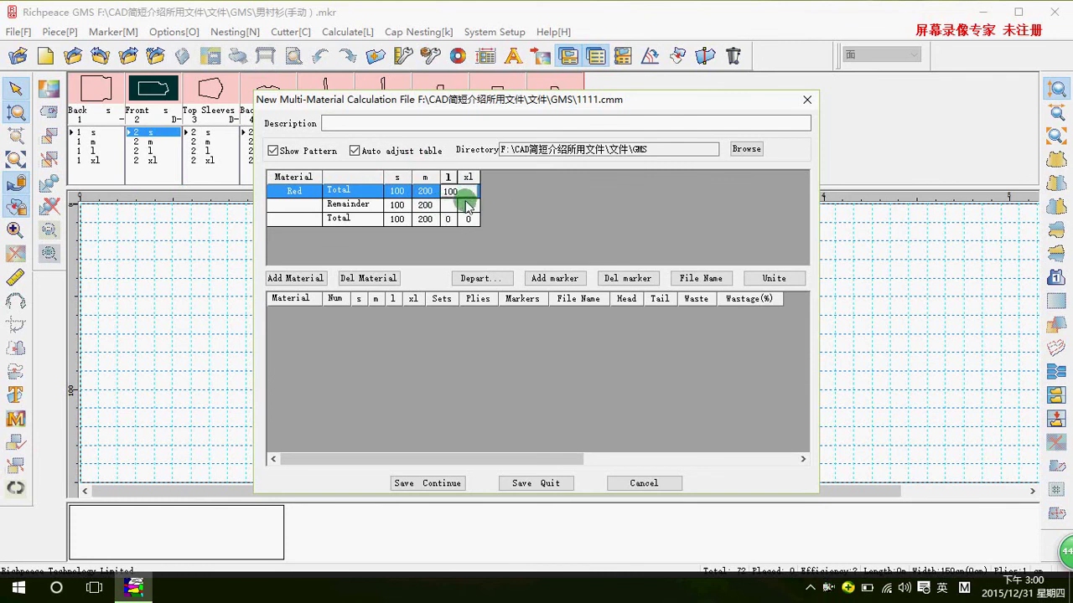
left_click(467, 204)
left_click(479, 191)
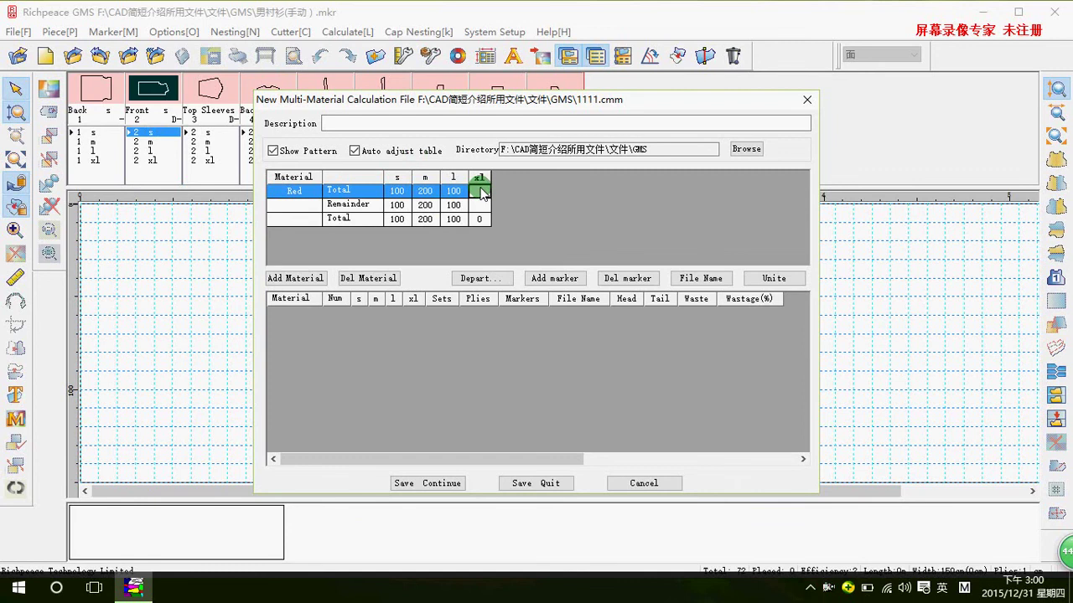
type("100")
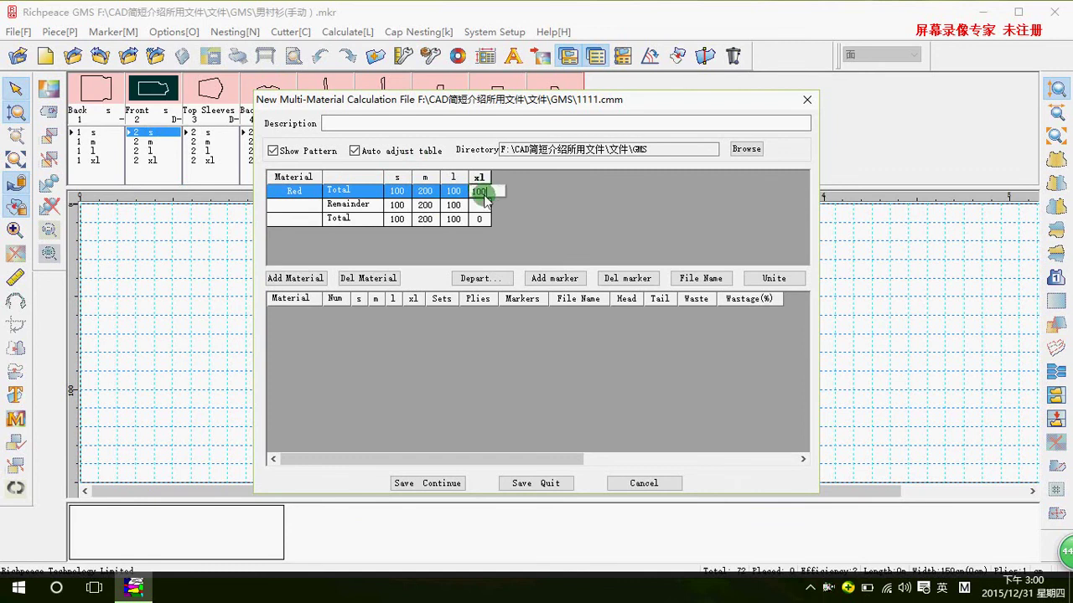
left_click(481, 205)
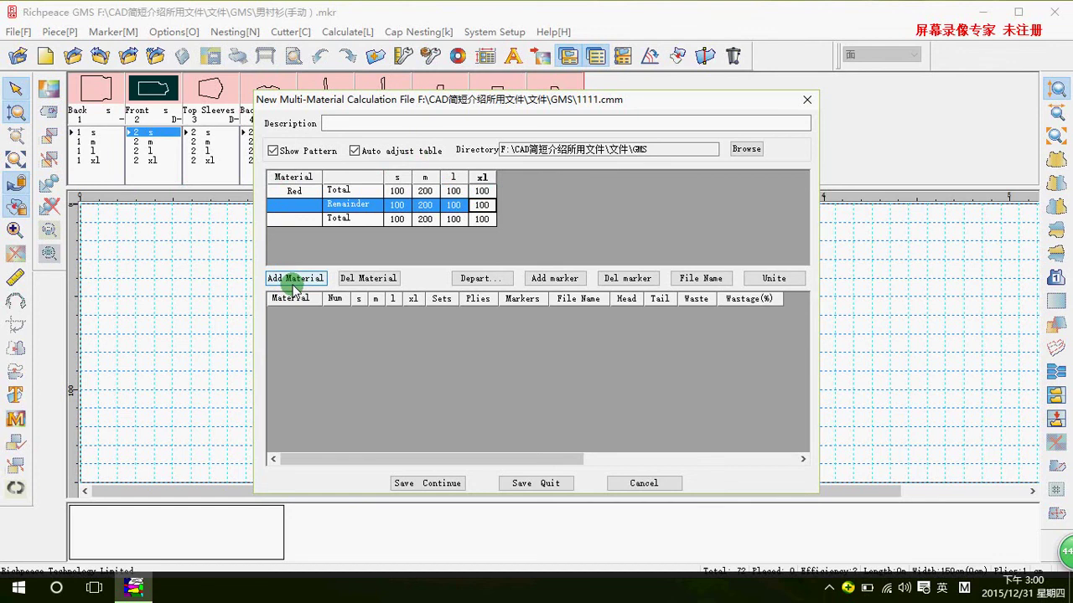
Add a second material and rename it from Material2 to Blue
left_click(295, 281)
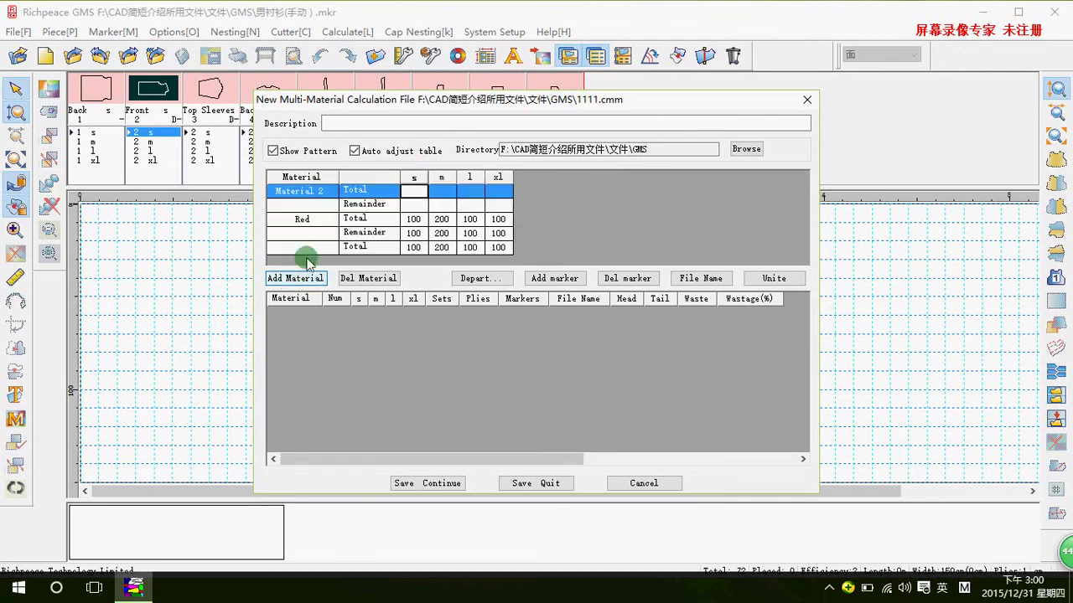
double_click(313, 192)
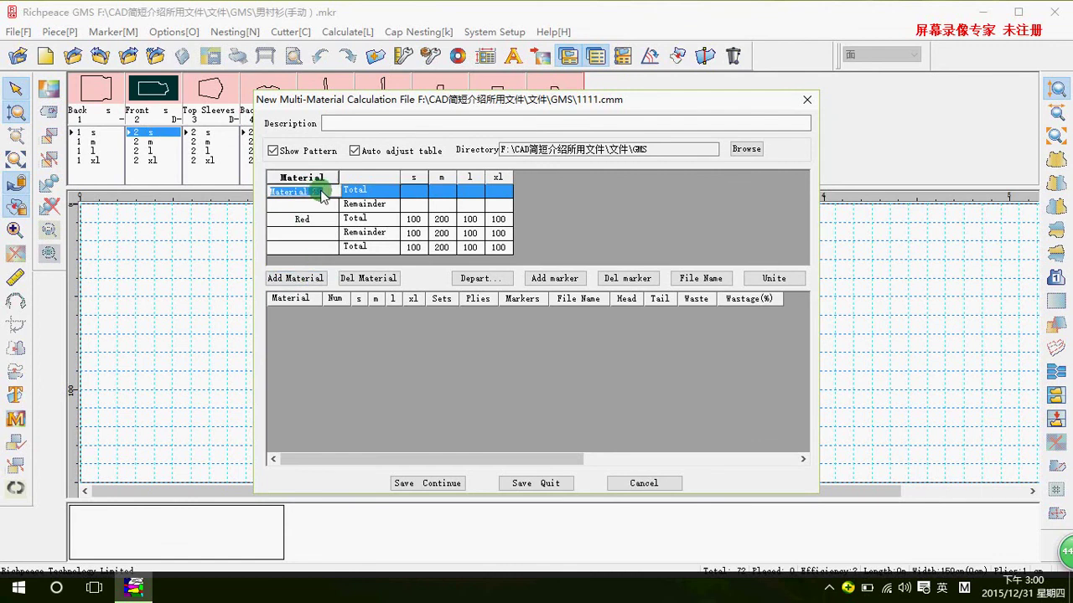
key("BackSpace")
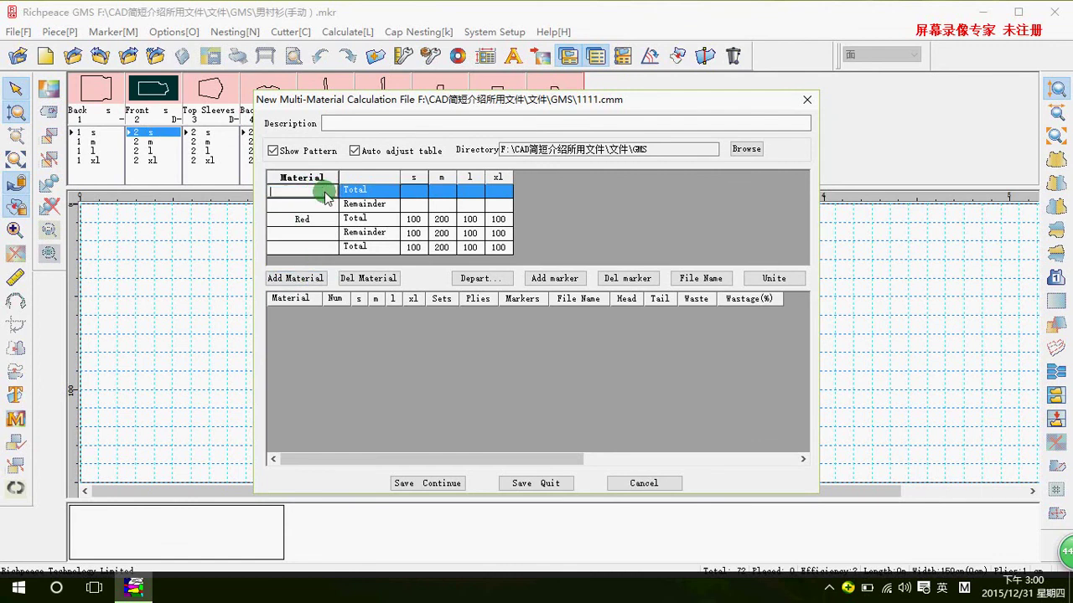
type("Bl")
type("ue")
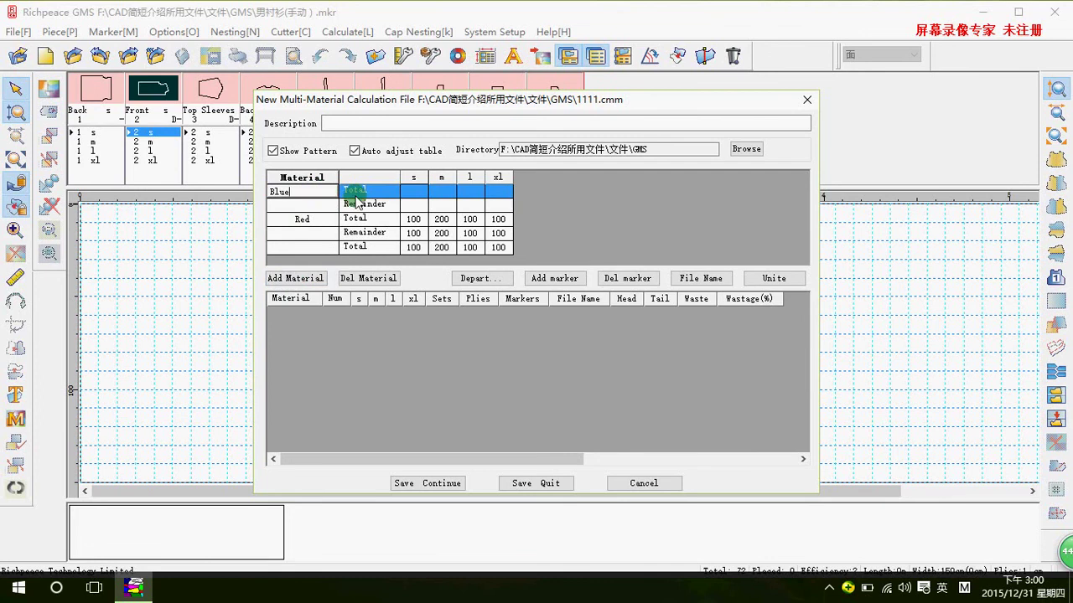
Enter Blue's order quantities: 100 s, 200 m, 100 l and 50 xl
left_click(415, 193)
type("1")
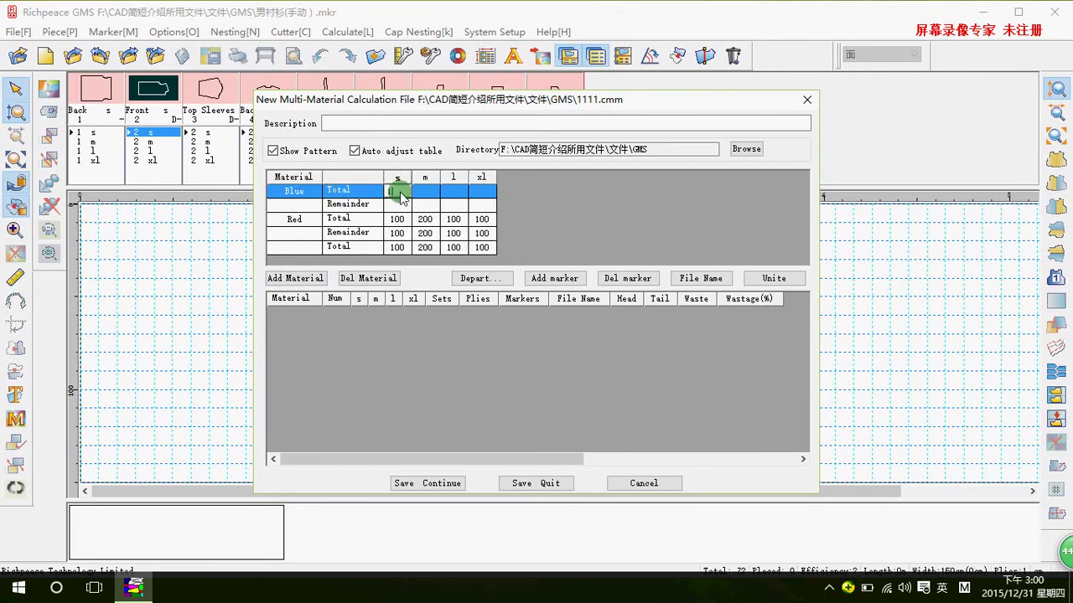
type("00")
left_click(429, 193)
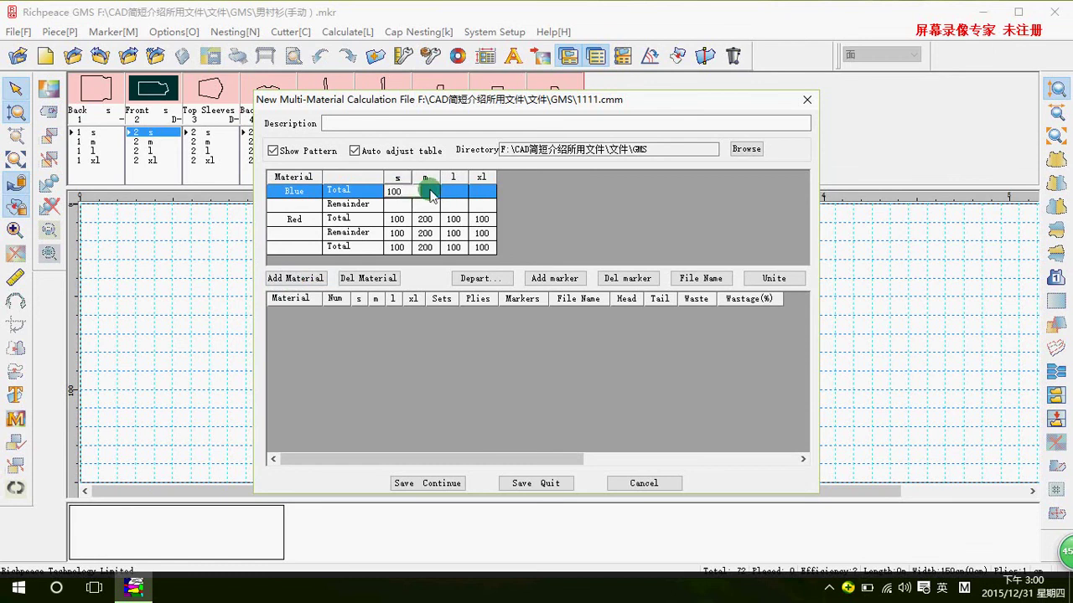
type("20")
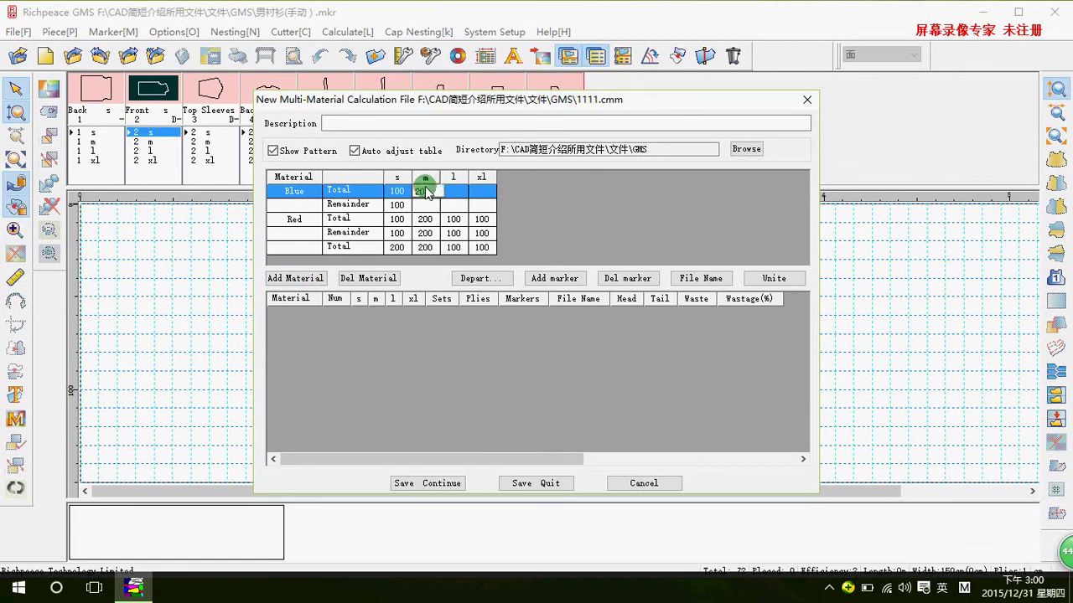
type("0")
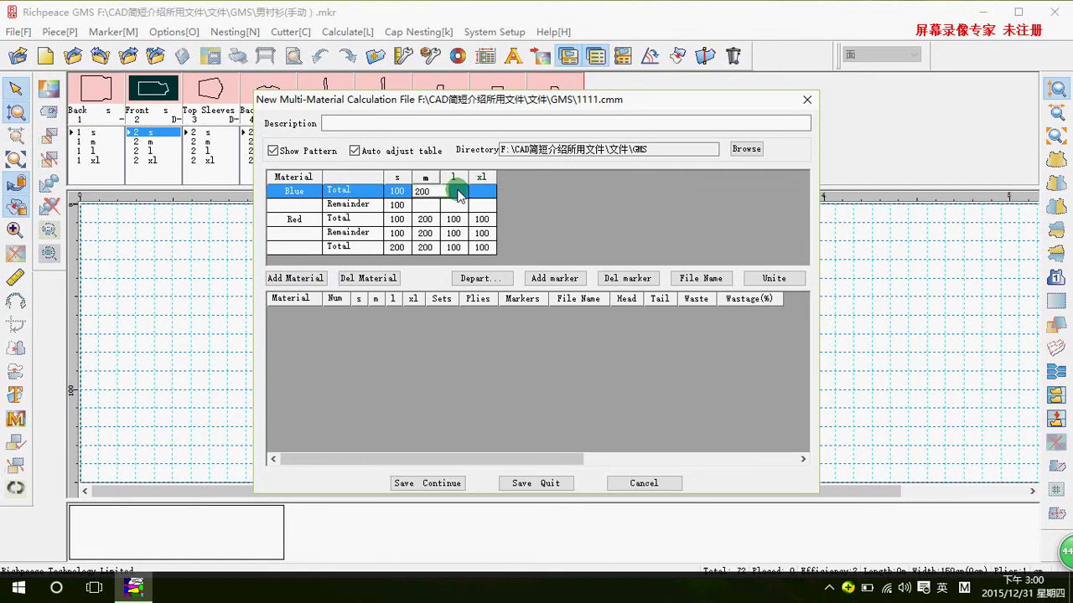
left_click(454, 191)
type("100")
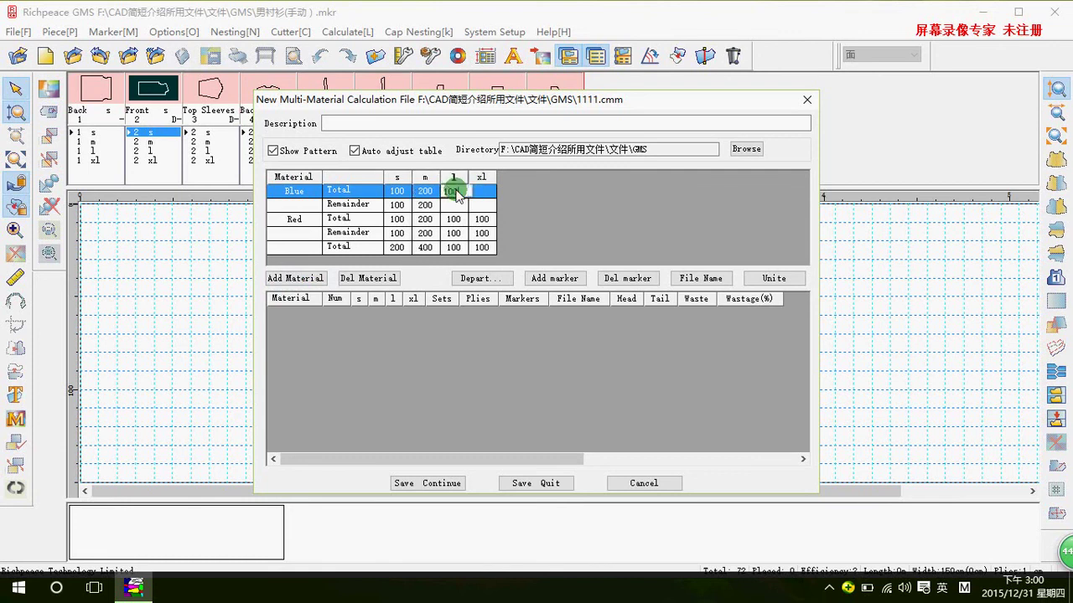
left_click(494, 190)
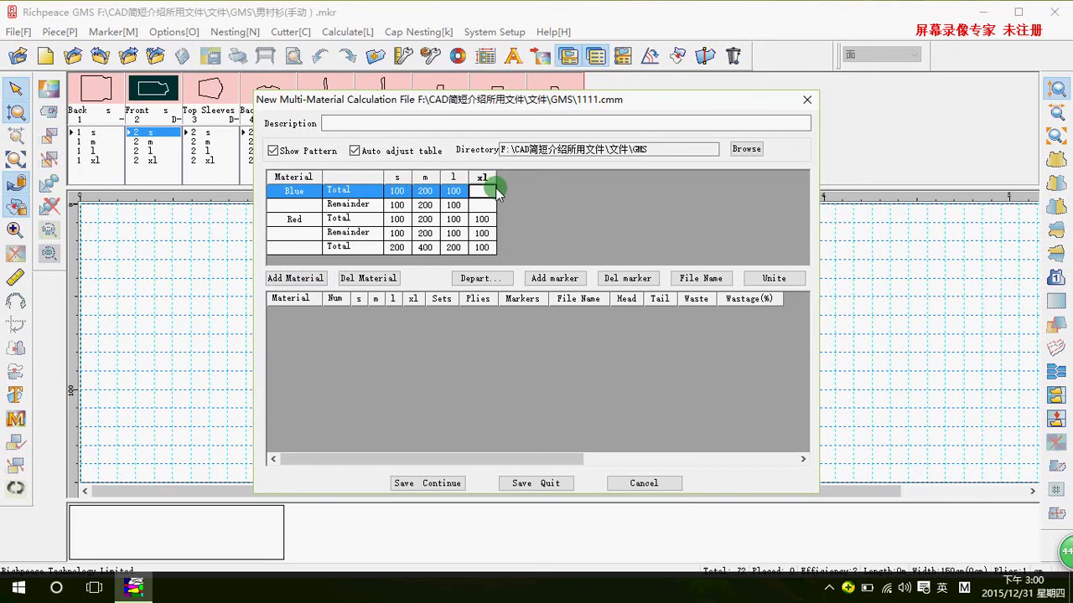
type("54")
key("BackSpace")
type("0")
key("Return")
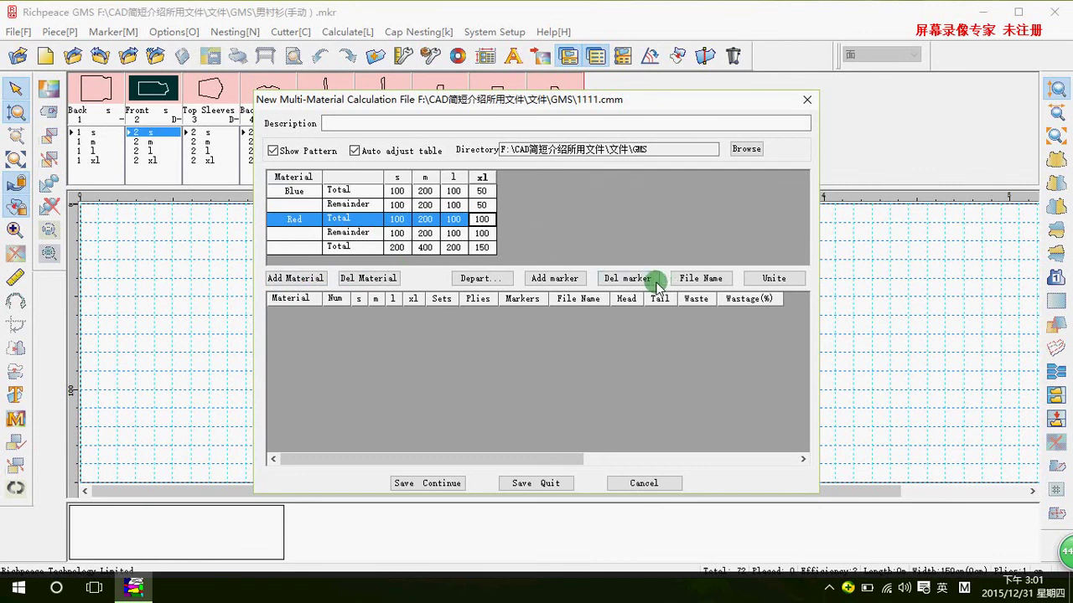
Split orders into 3-set markers with max 200 plies, then generate marker file names
left_click(698, 282)
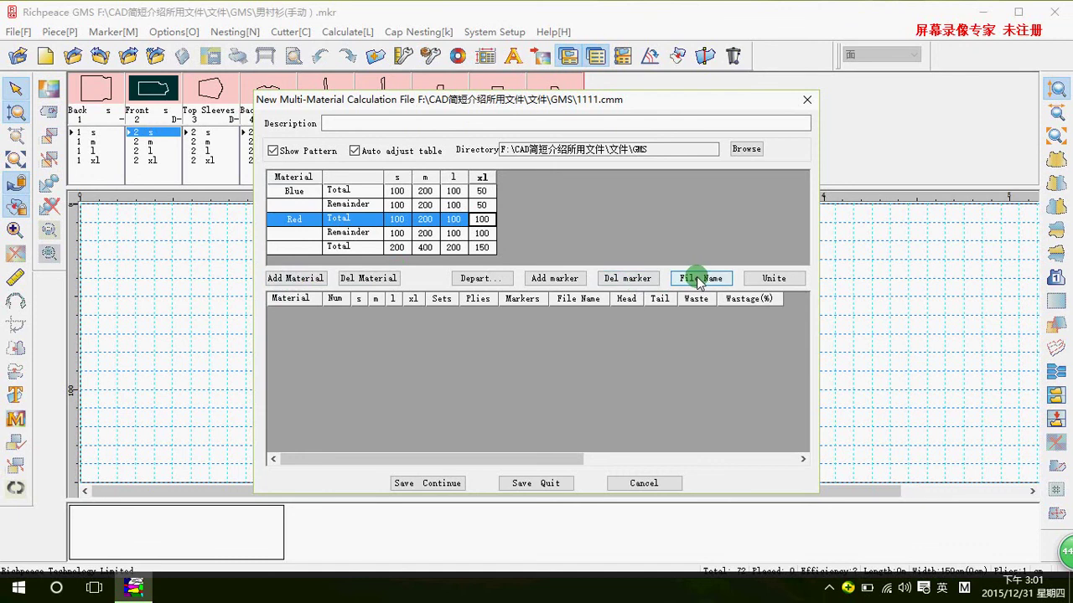
left_click(698, 282)
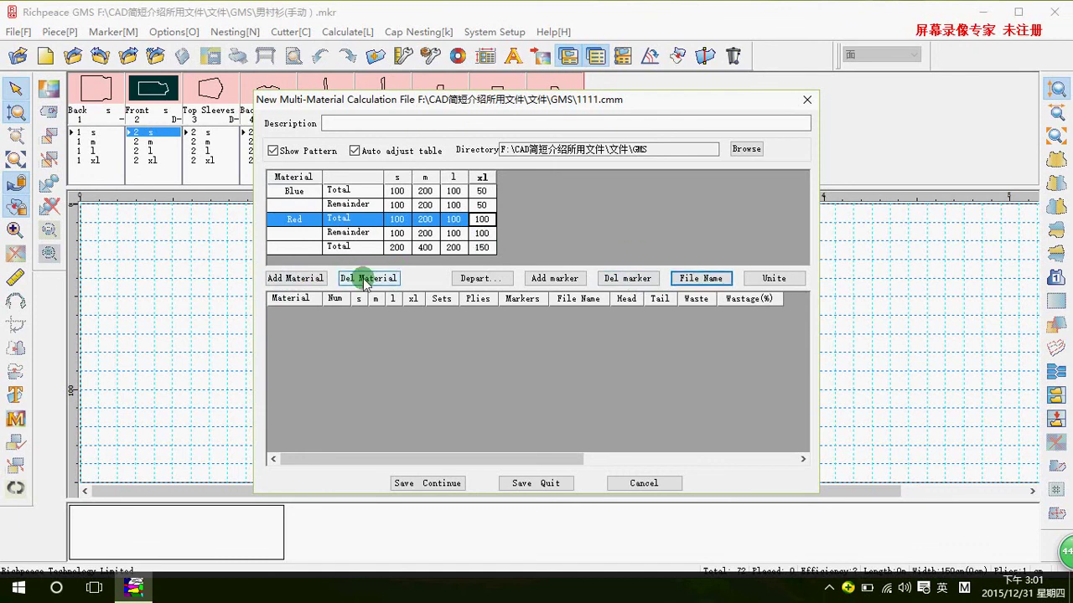
left_click(486, 278)
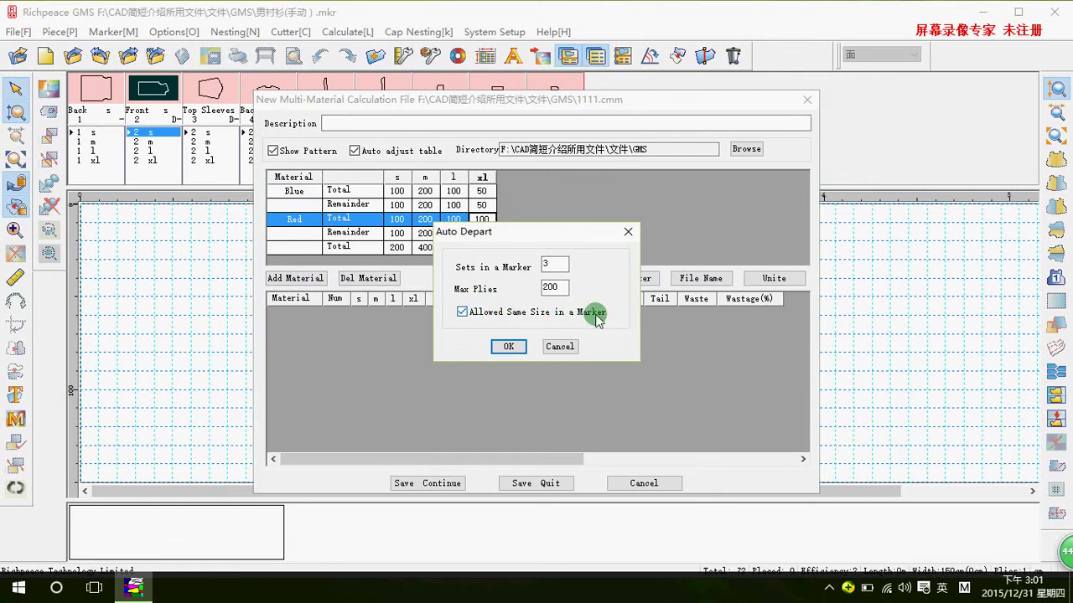
left_click(508, 347)
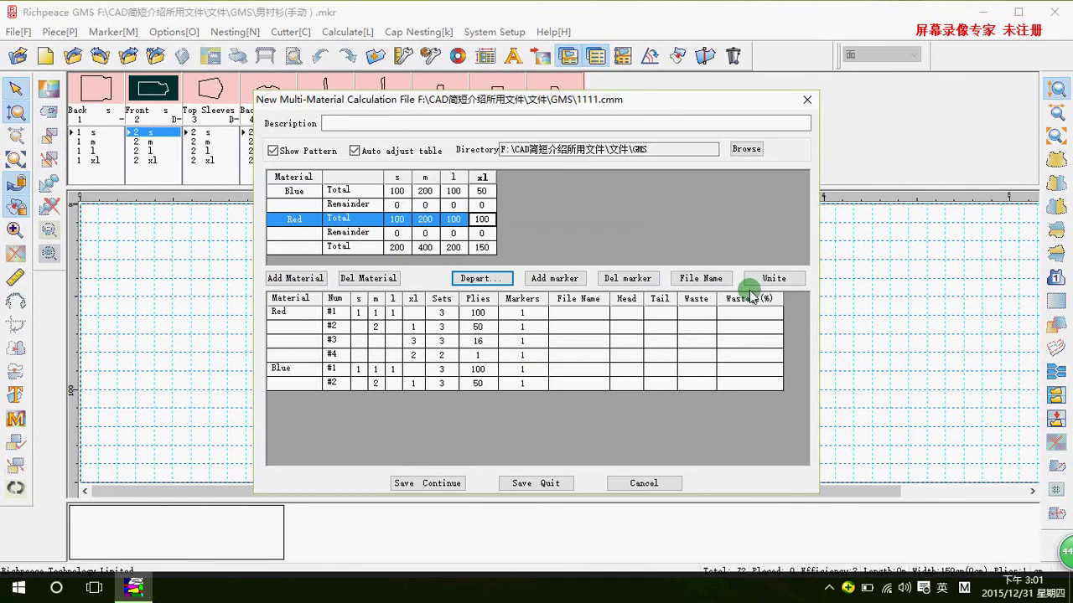
left_click(695, 279)
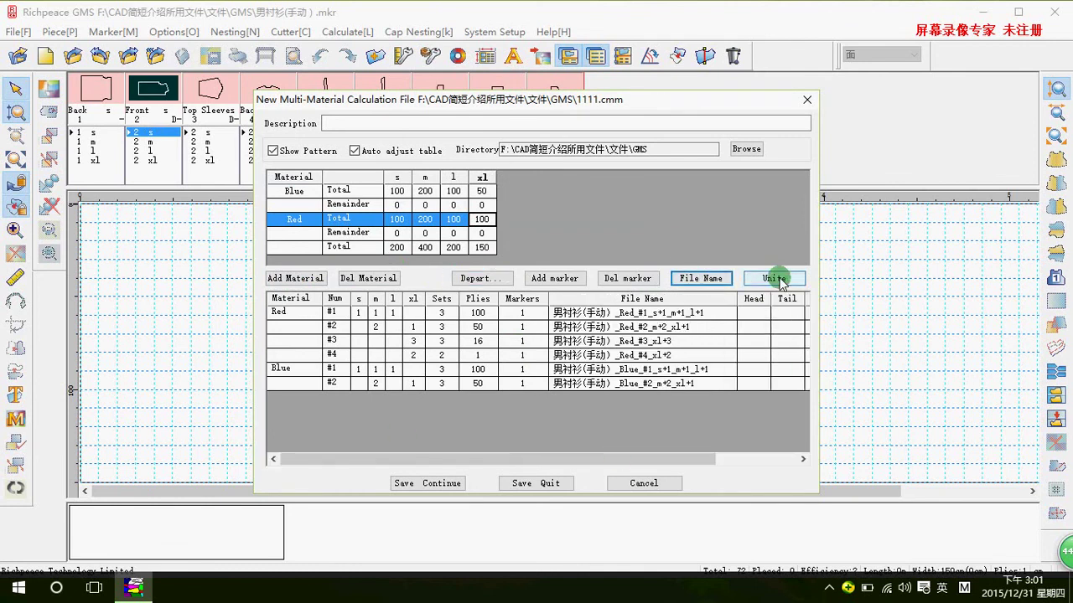
left_click(778, 279)
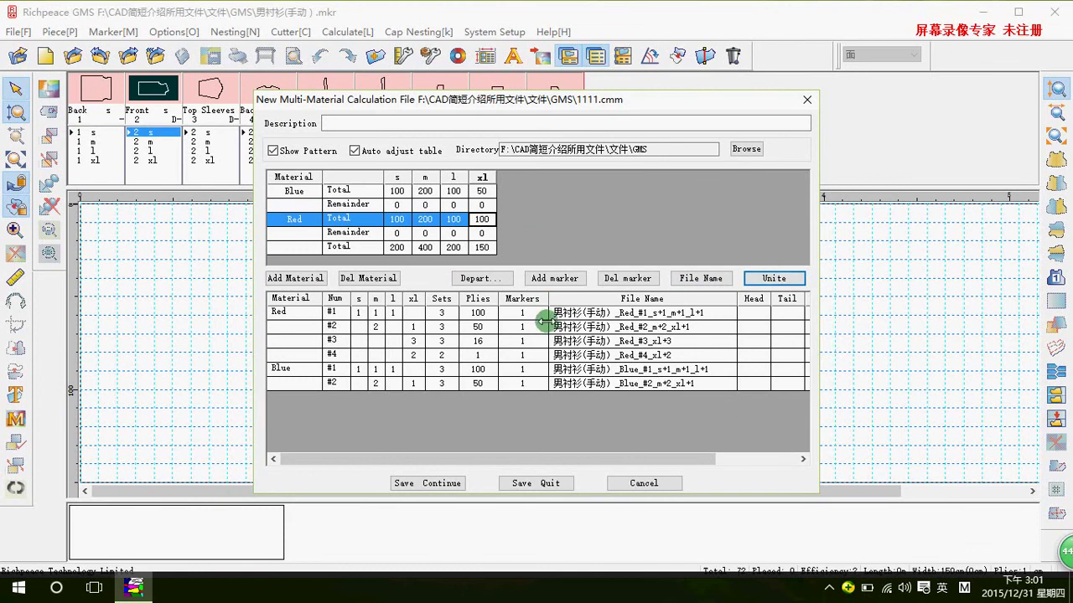
Save the marker plan and auto-nest all six markers, totalling 1227.3 in length
left_click(455, 484)
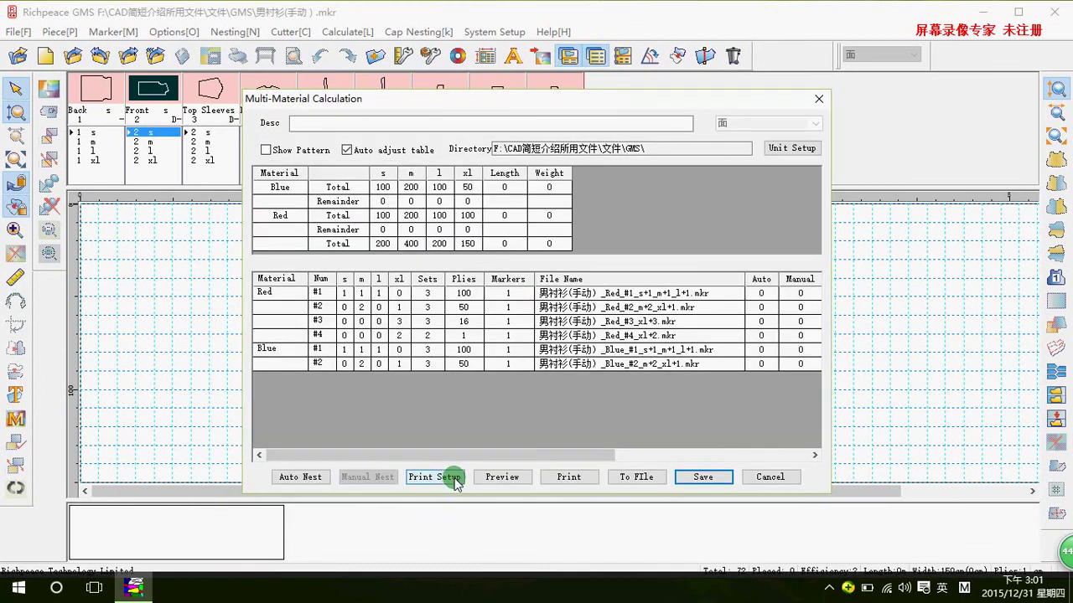
left_click(301, 485)
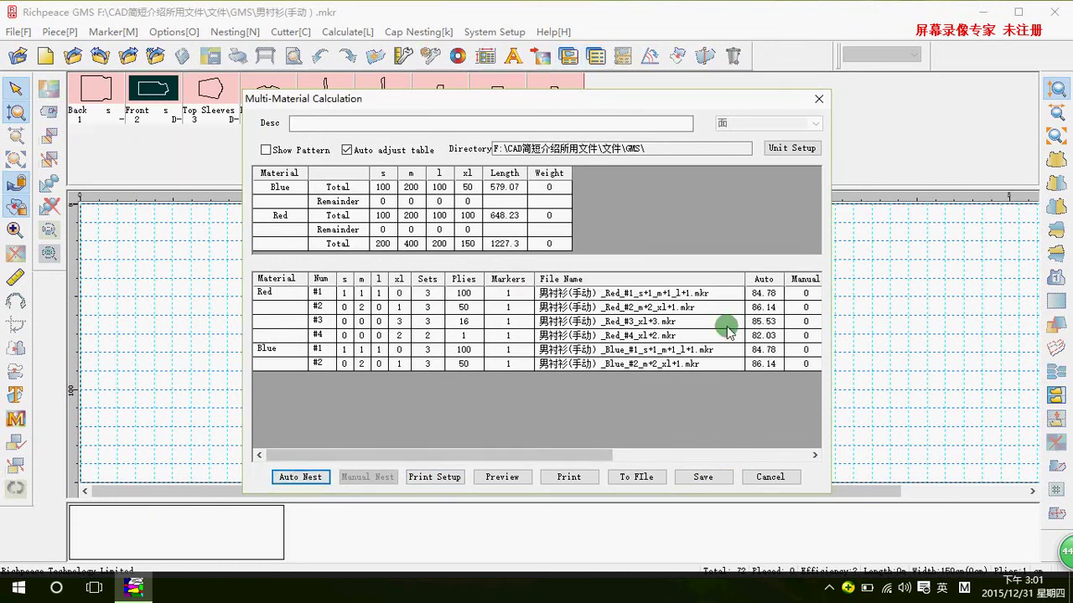
mouse_move(542, 453)
left_mouse_down()
mouse_move(645, 453)
mouse_move(519, 452)
left_mouse_up()
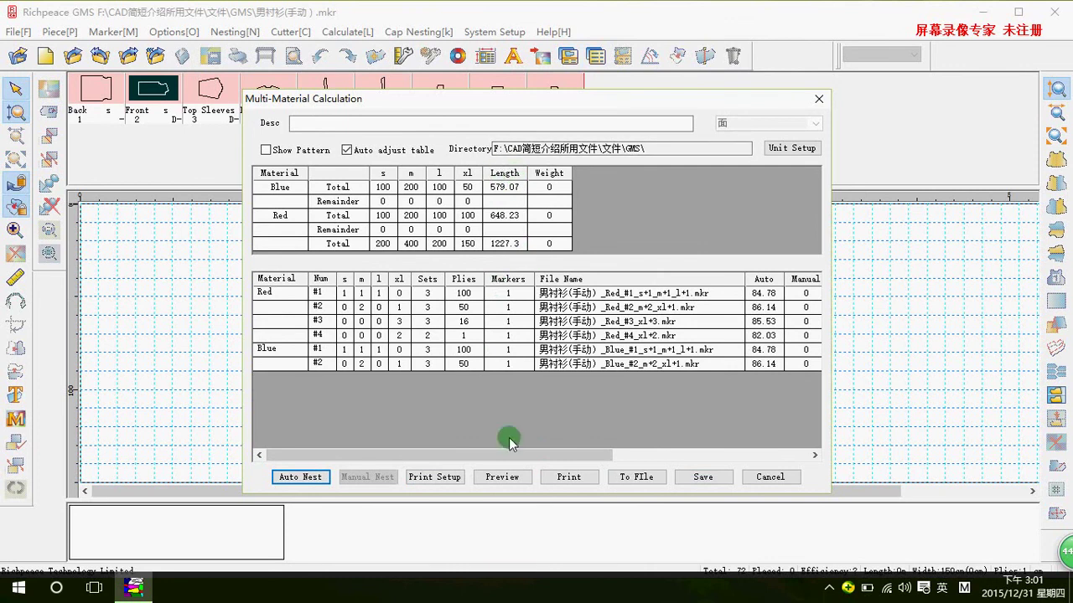
Enter a head allowance of 3 for the four Red markers
mouse_move(508, 455)
left_mouse_down()
mouse_move(689, 456)
mouse_move(663, 463)
left_mouse_up()
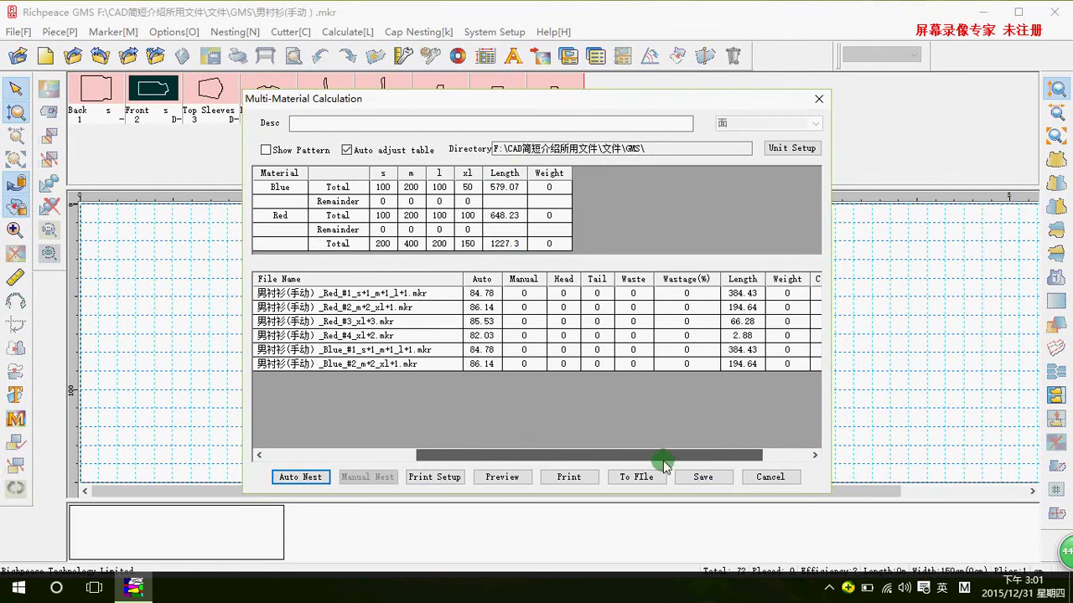
left_click(564, 293)
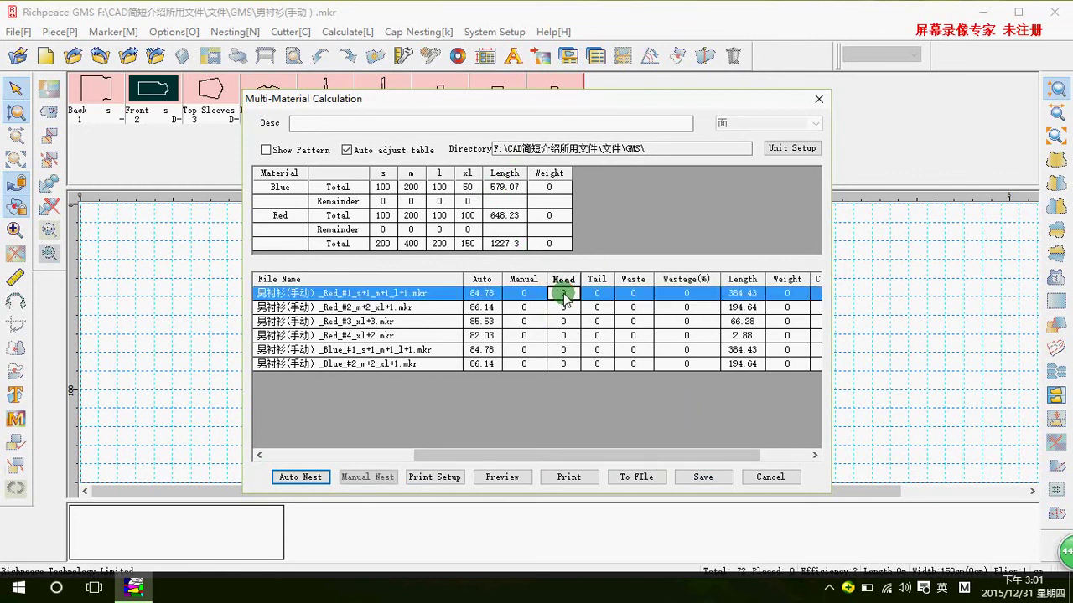
type("3")
left_click(563, 308)
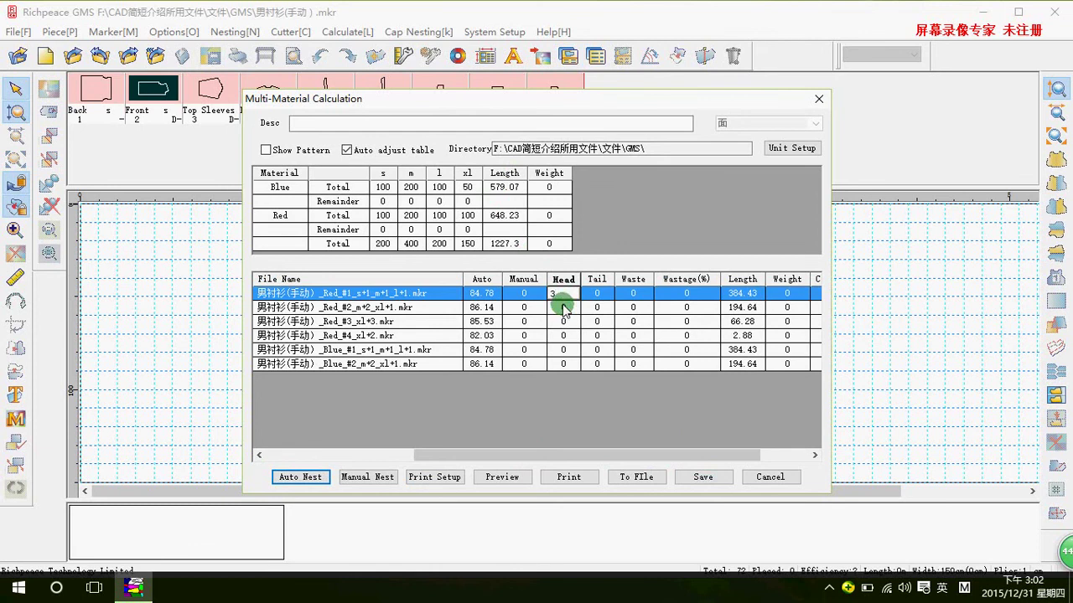
left_click(564, 309)
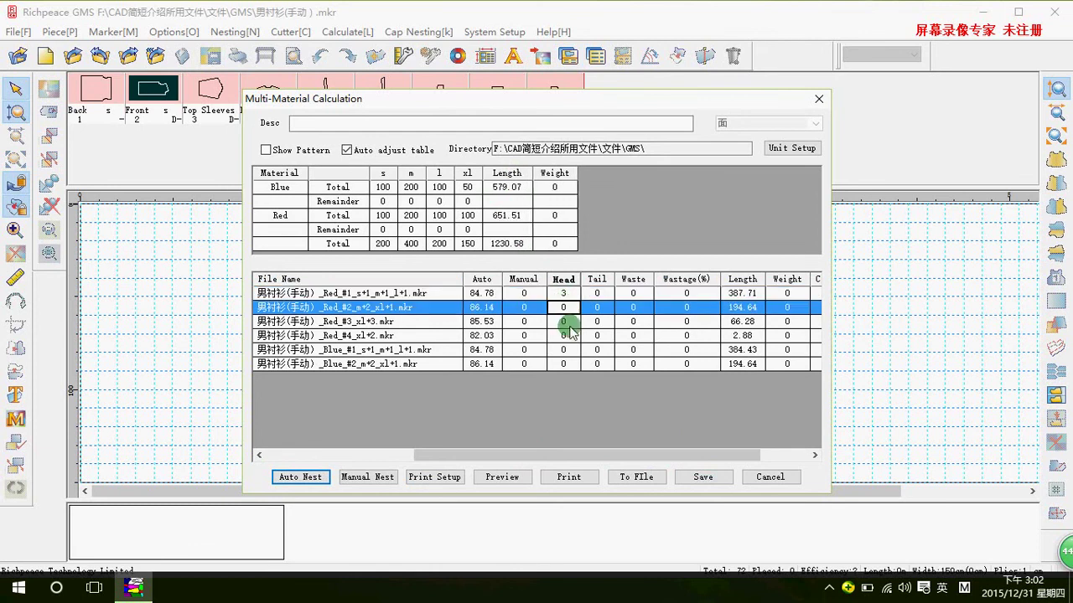
left_click(570, 314)
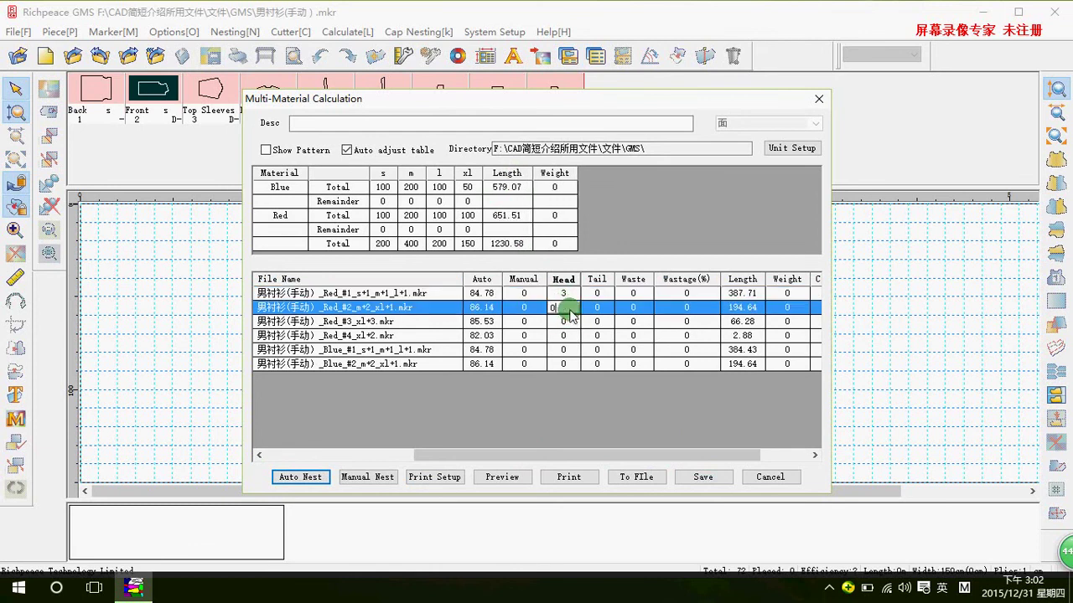
type("3")
key("BackSpace")
key("BackSpace")
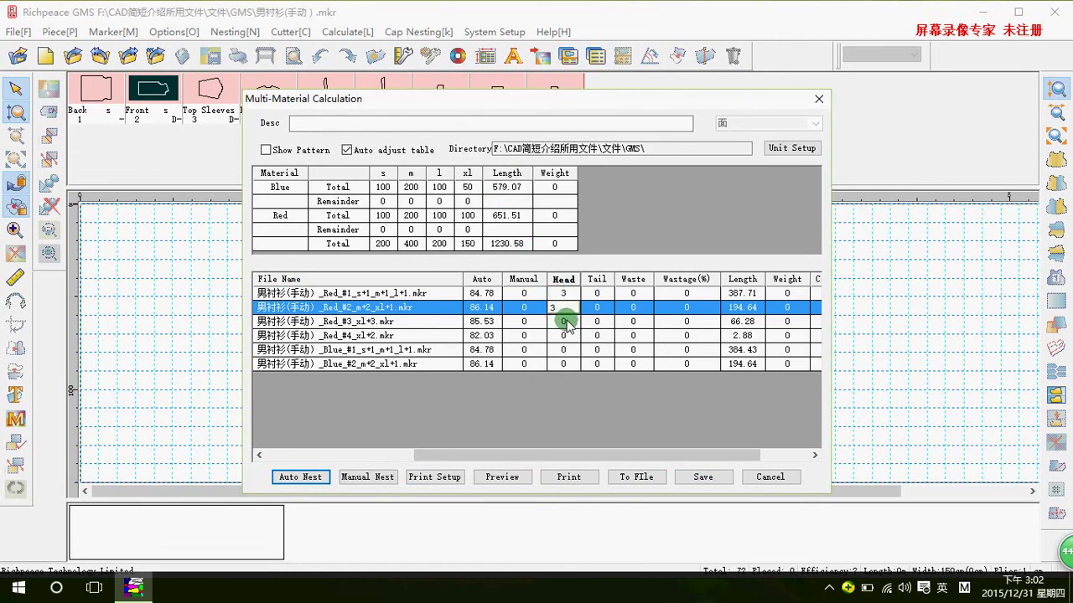
left_click(565, 322)
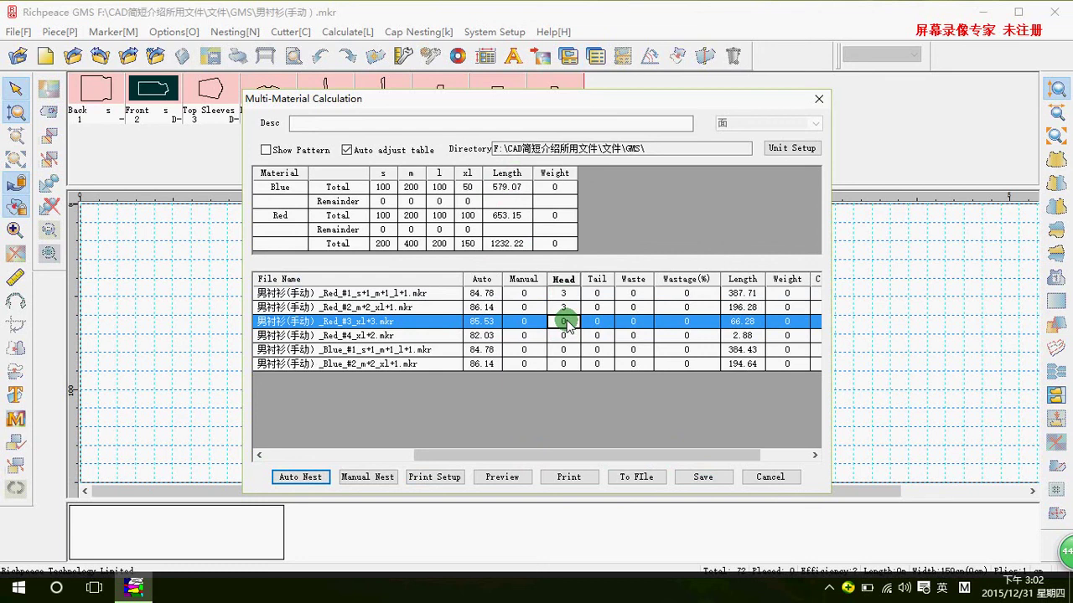
left_click(567, 323)
type("3")
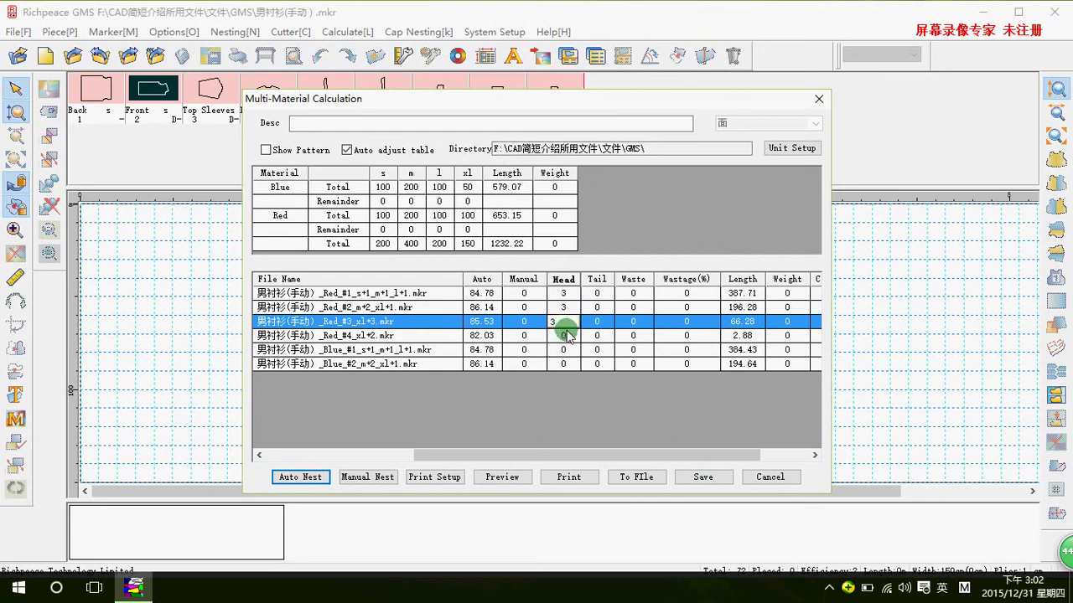
left_click(568, 335)
type("3")
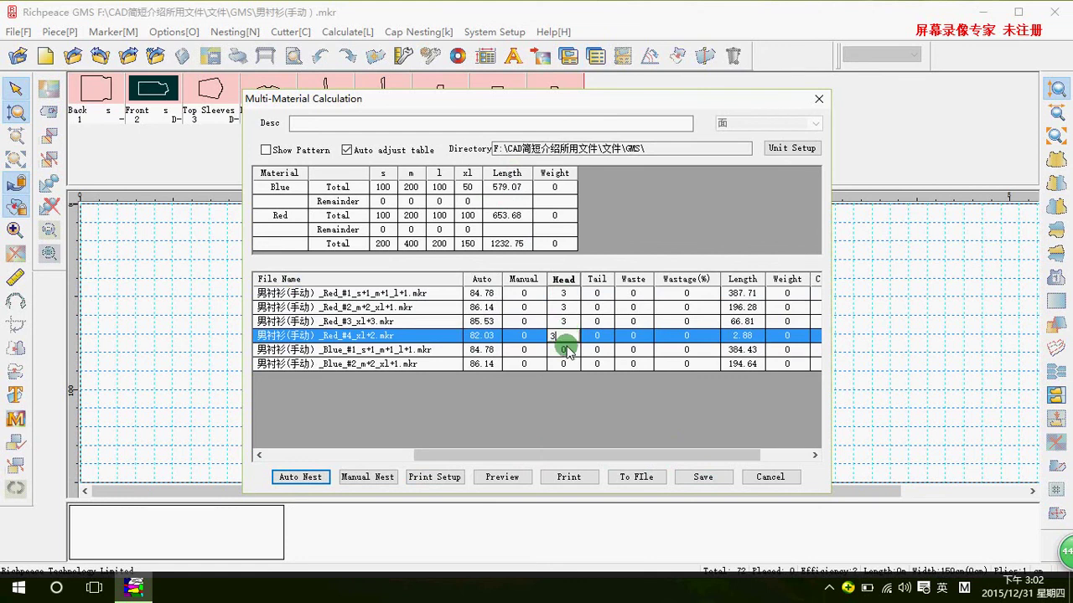
left_click(567, 350)
Enter head 3 for both Blue markers, bringing the total length to 1237.7
left_click(567, 364)
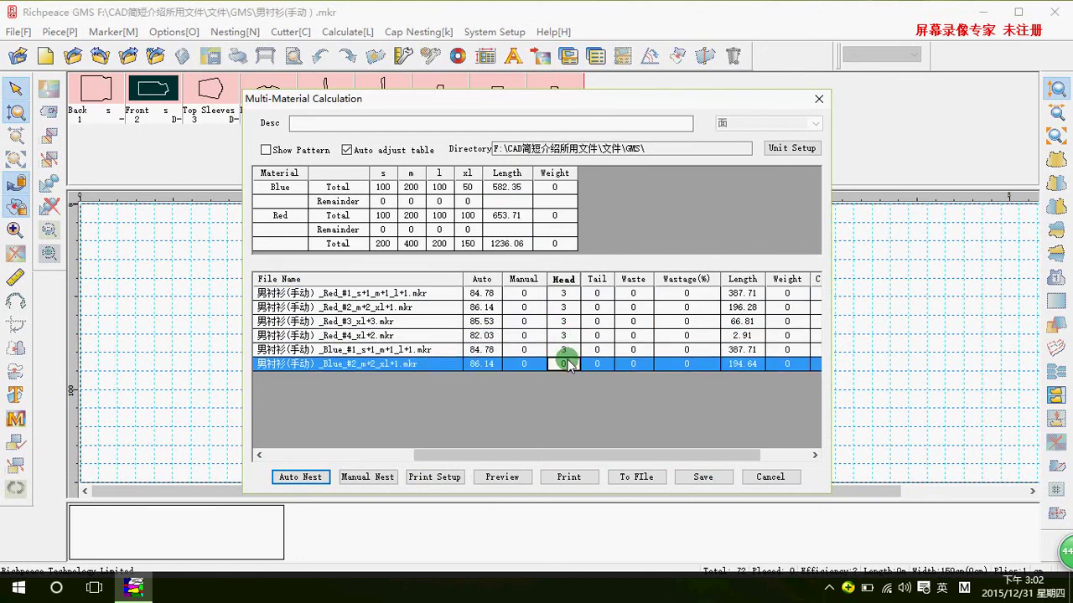
type("3")
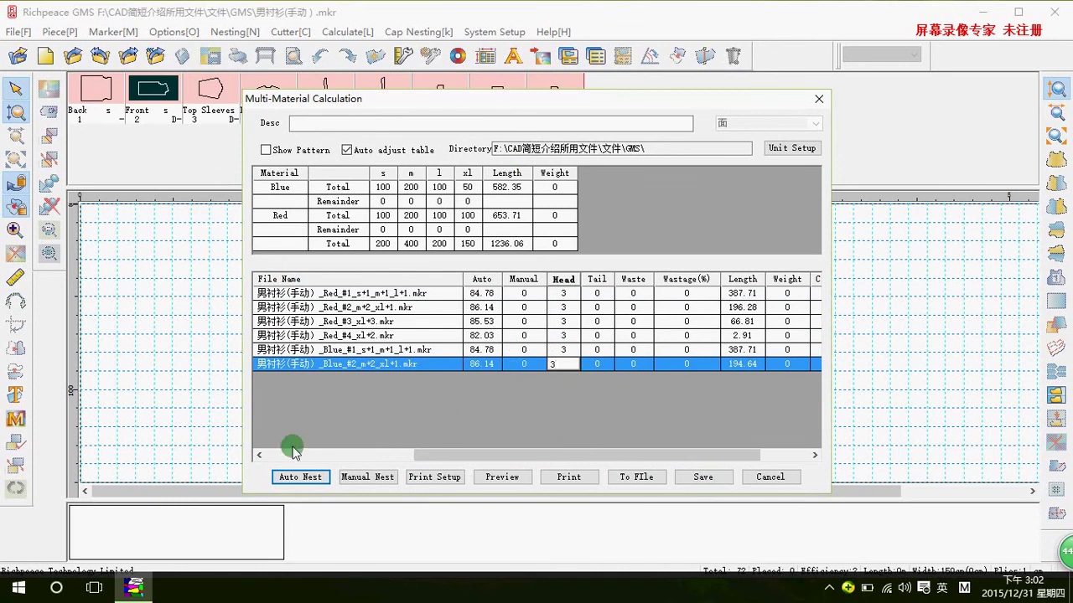
left_click(312, 475)
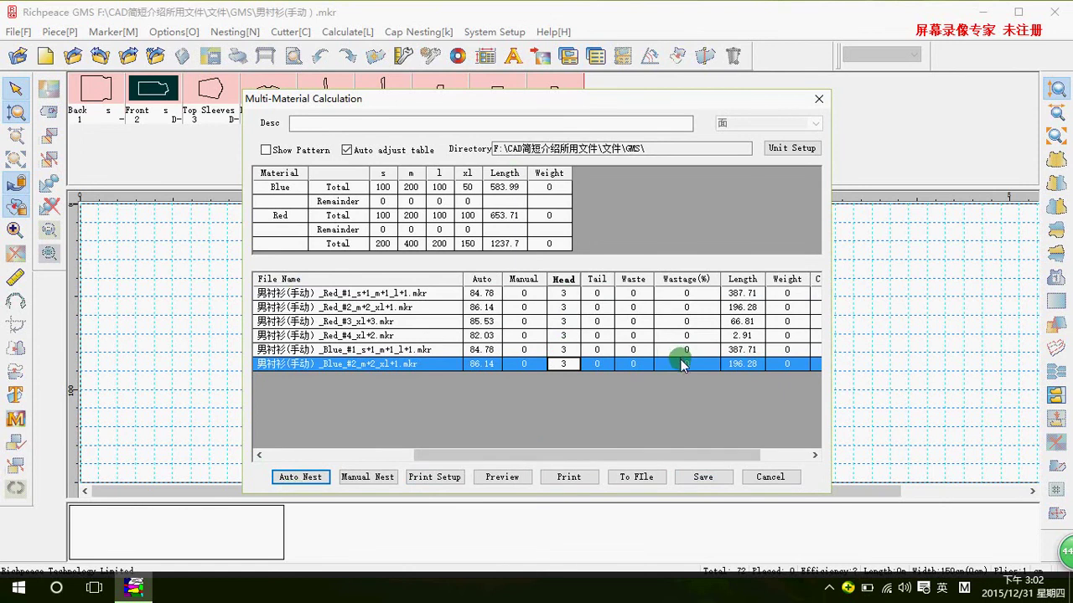
mouse_move(528, 455)
left_mouse_down()
mouse_move(596, 456)
mouse_move(483, 457)
mouse_move(577, 455)
left_mouse_up()
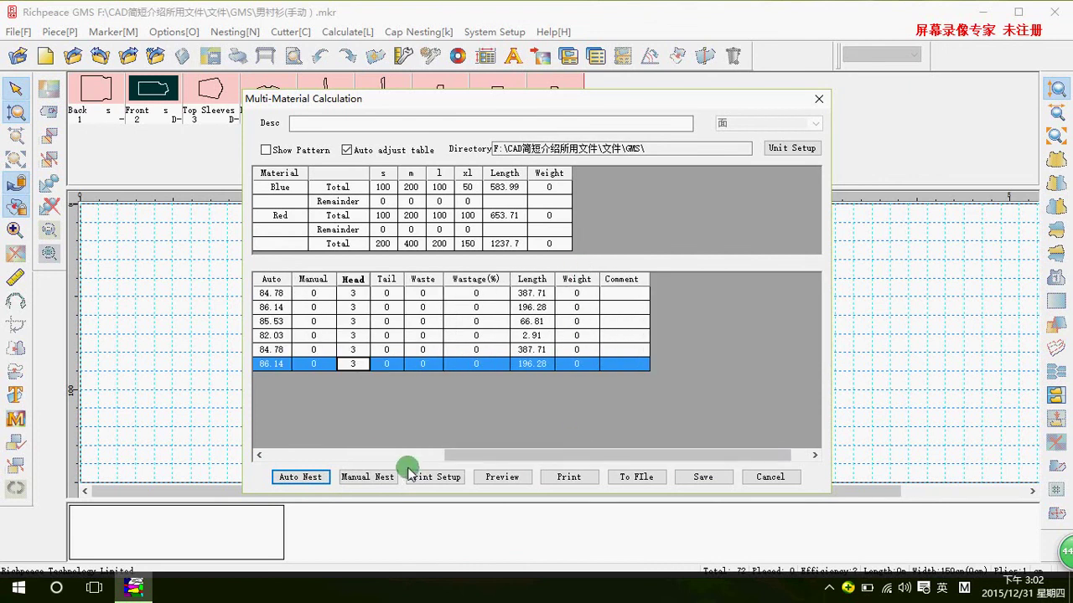
Change the material unit to yard in Unit Setup
left_click(791, 149)
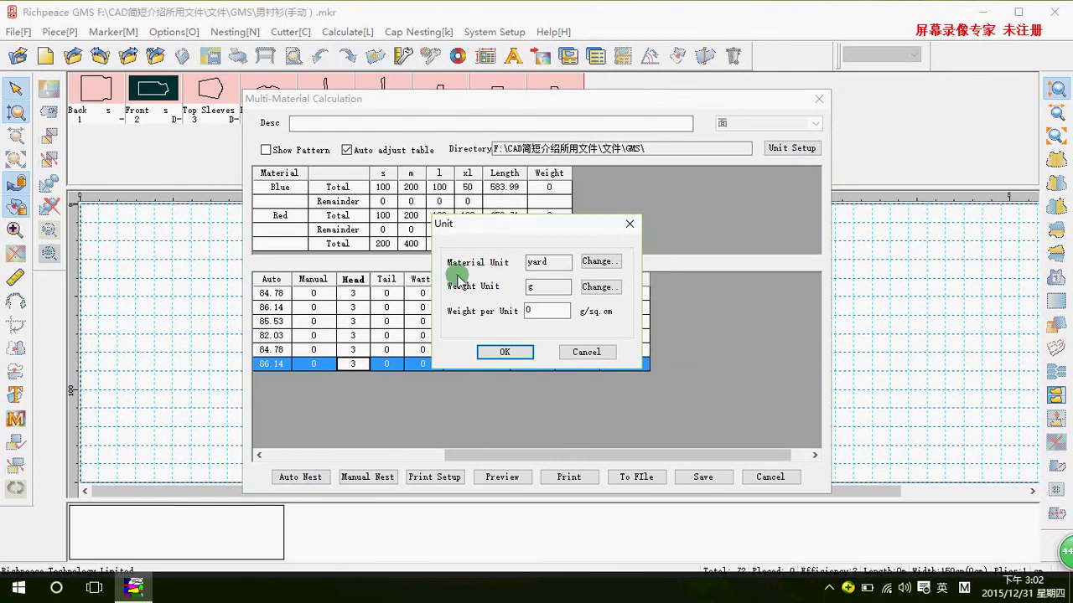
left_click(599, 261)
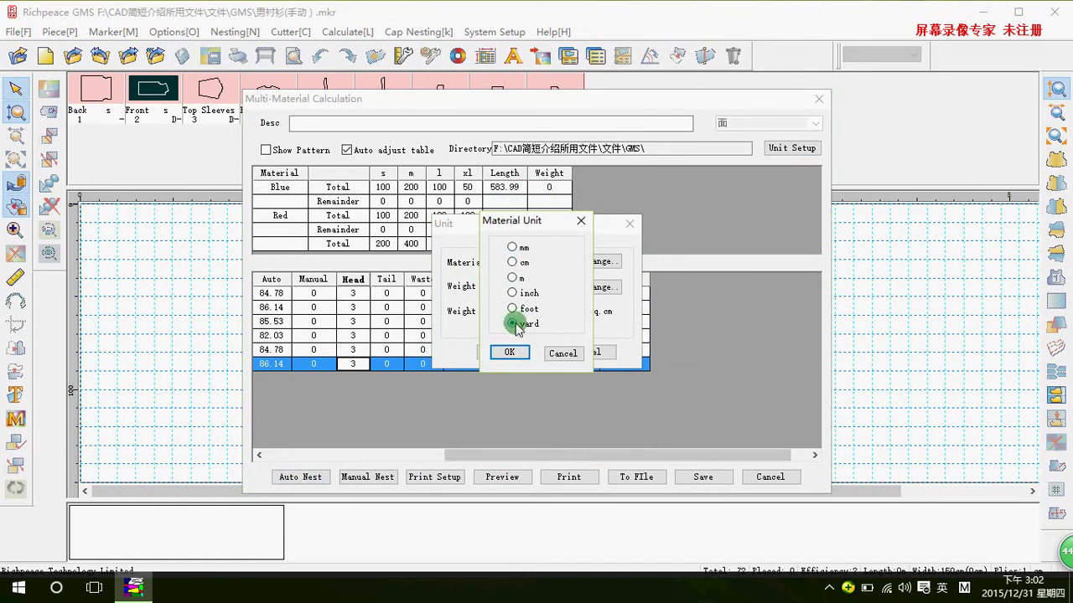
left_click(509, 352)
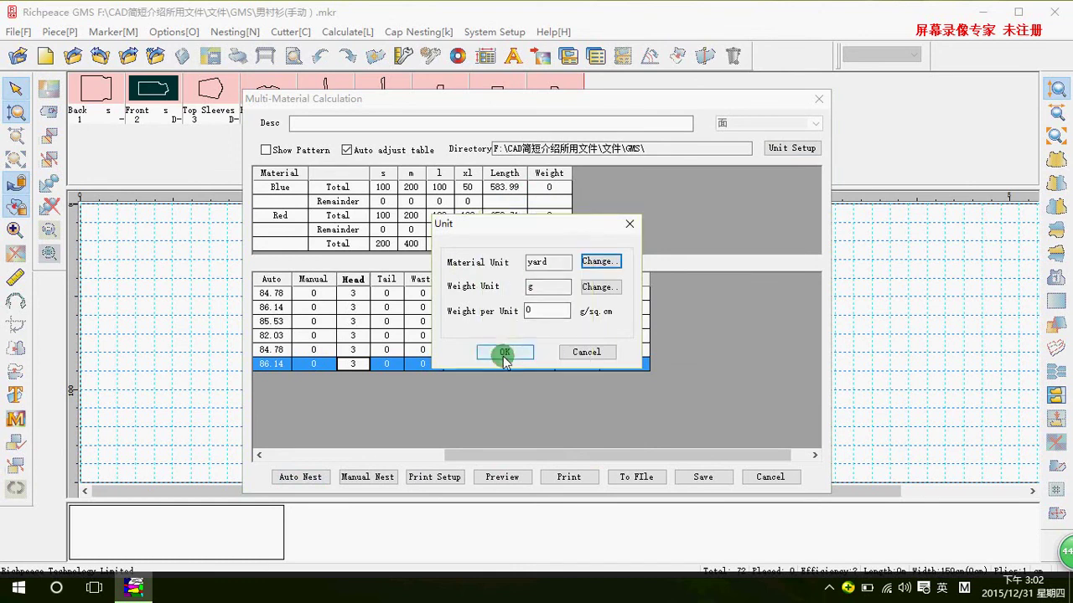
left_click(504, 352)
left_click_drag(498, 459, 381, 453)
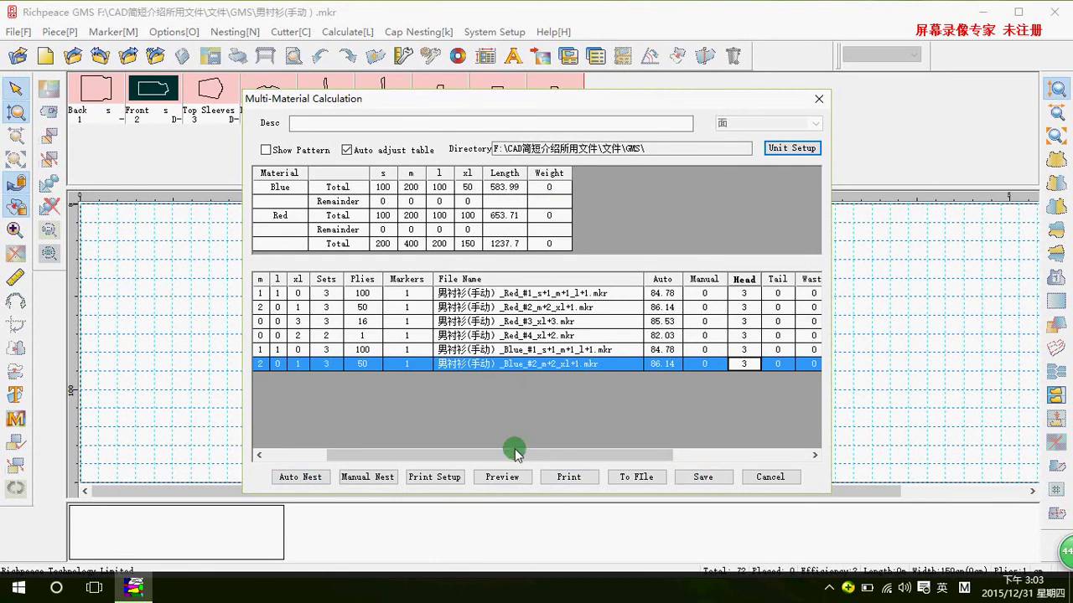
mouse_move(511, 453)
left_mouse_down()
mouse_move(599, 442)
mouse_move(547, 449)
mouse_move(616, 299)
left_mouse_up()
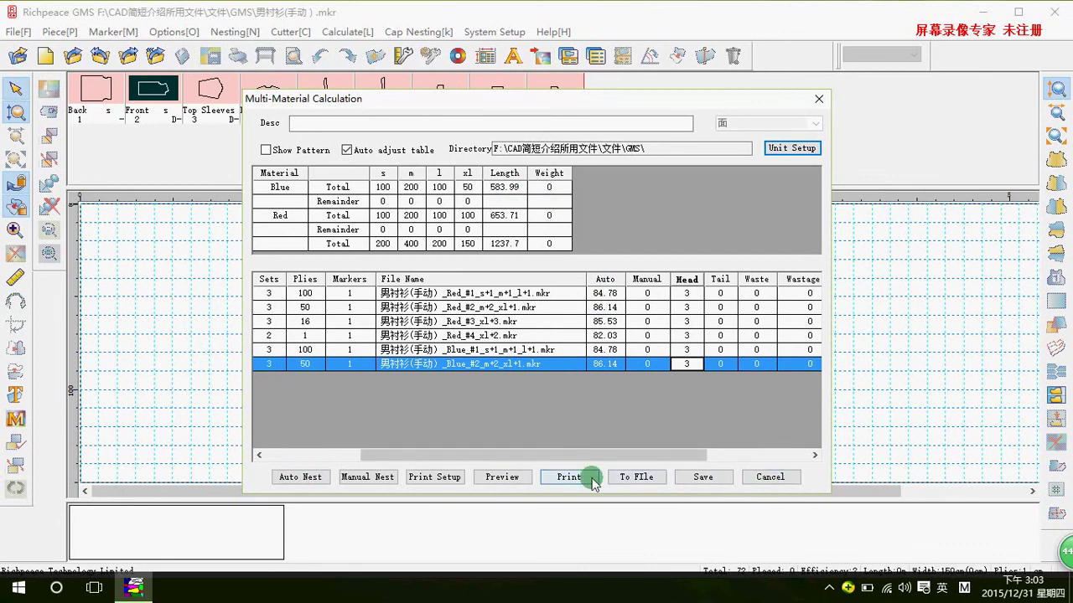
Save the calculation and SuperNest the marker with 3 minutes and a 90% target
left_click(704, 477)
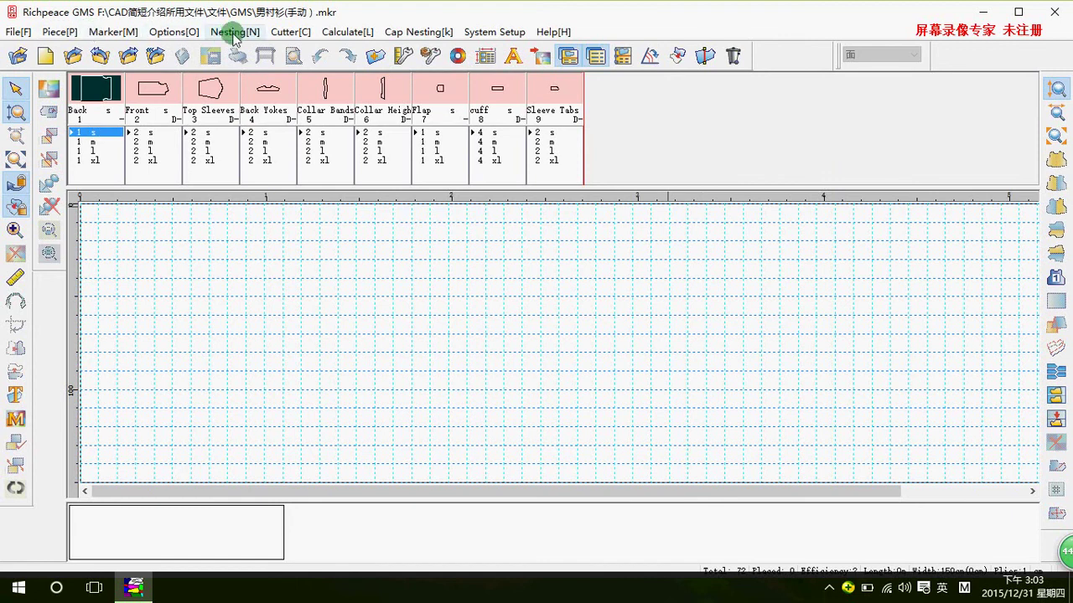
left_click(234, 33)
left_click(252, 284)
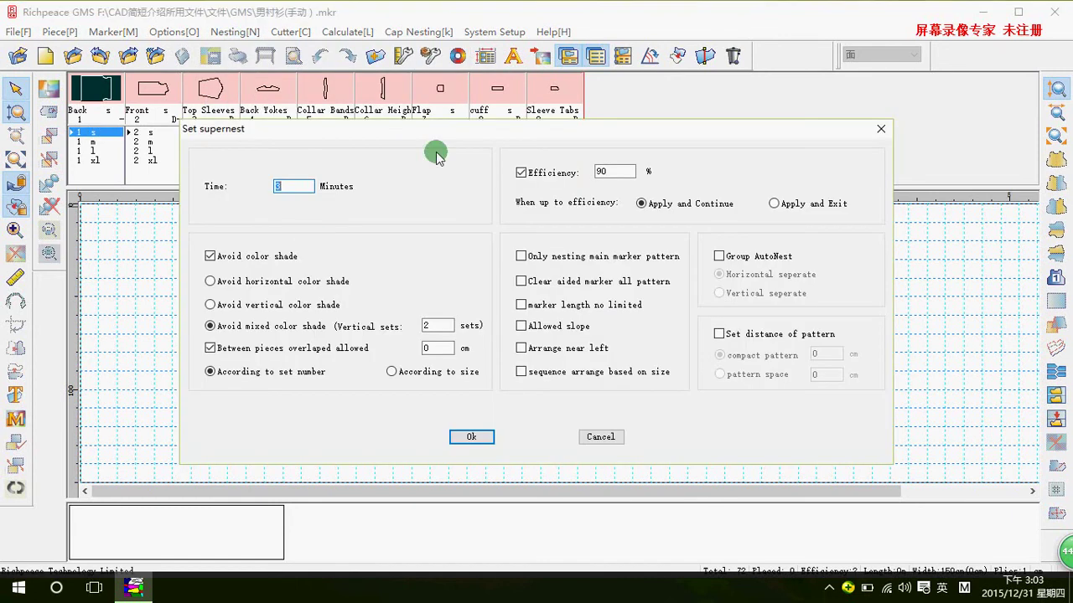
left_click(472, 437)
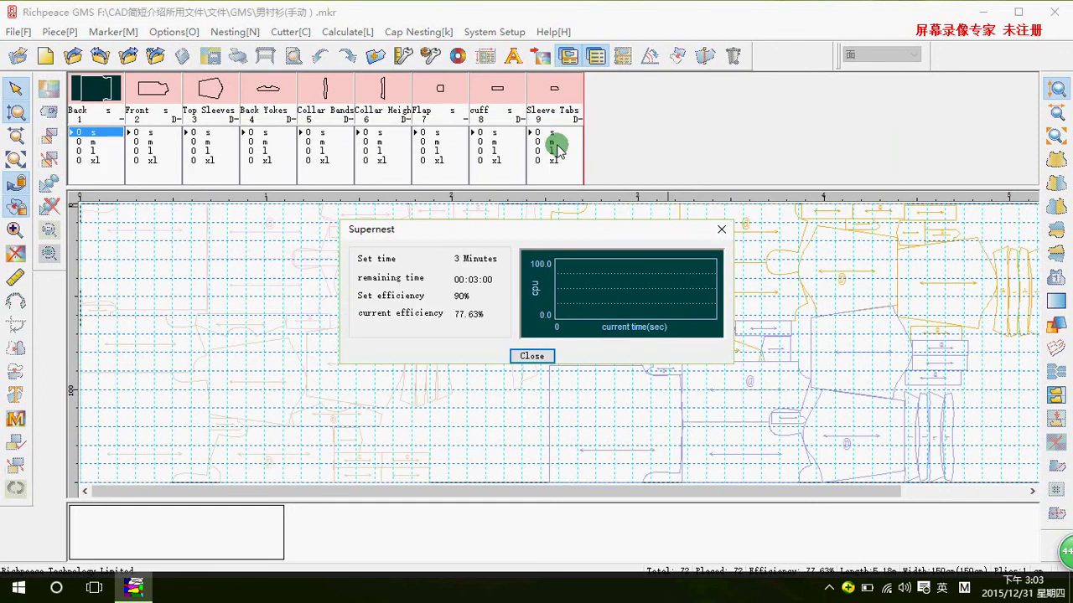
left_click(535, 356)
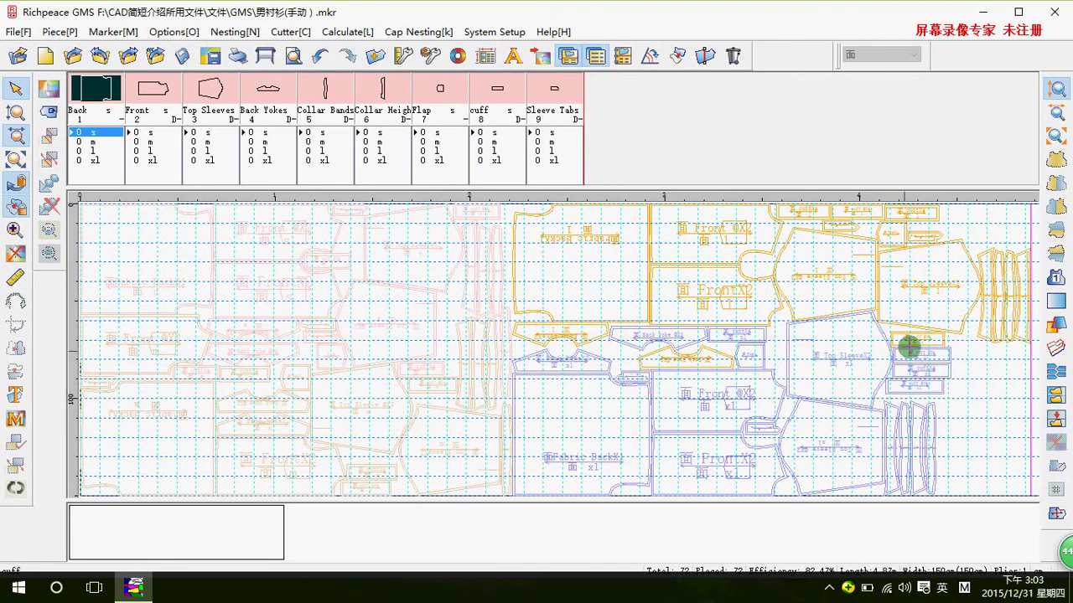
Place the leftover Collar Height and Collar Band pieces at the marker's right end
left_click_drag(1001, 302, 971, 379)
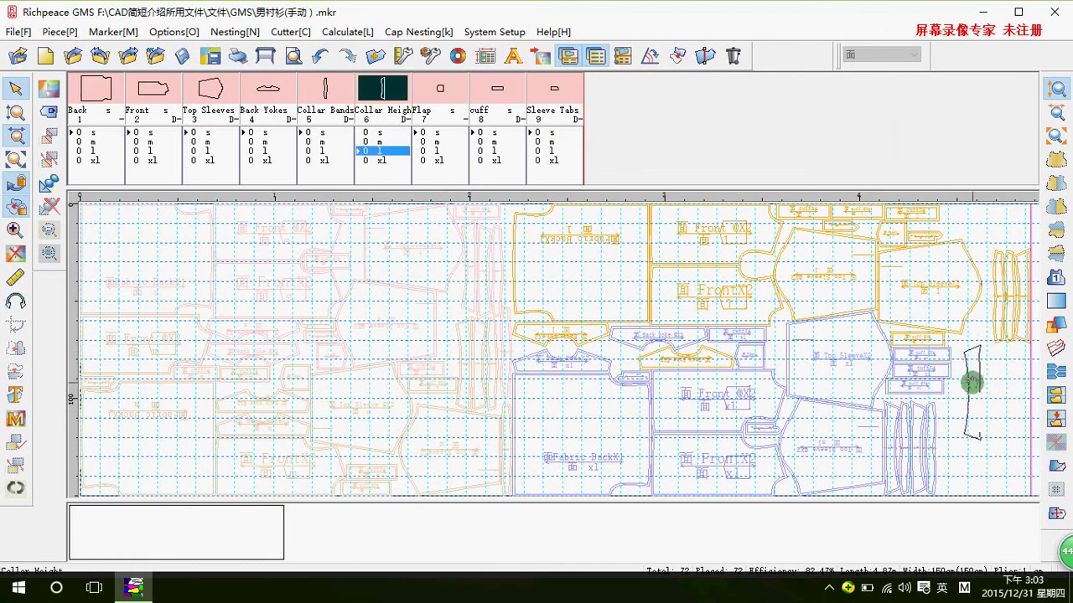
left_click_drag(997, 309, 990, 406)
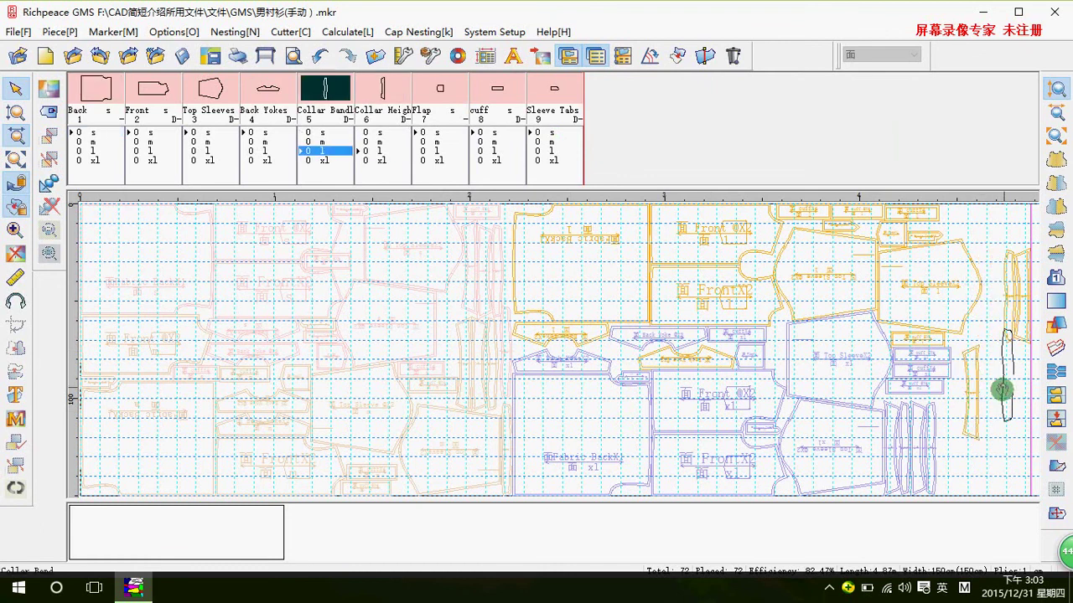
left_click(990, 405)
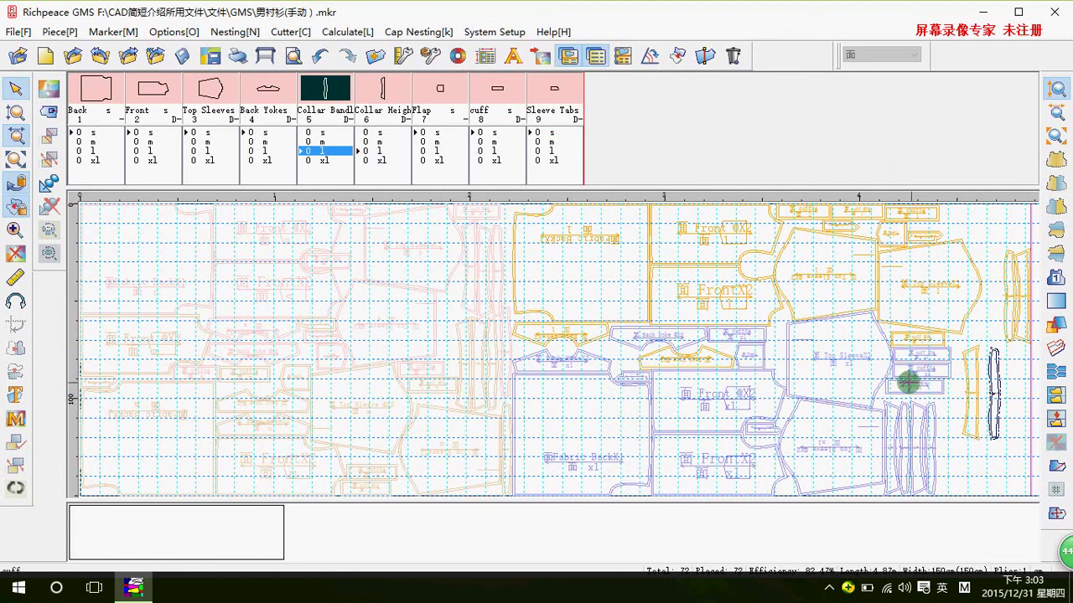